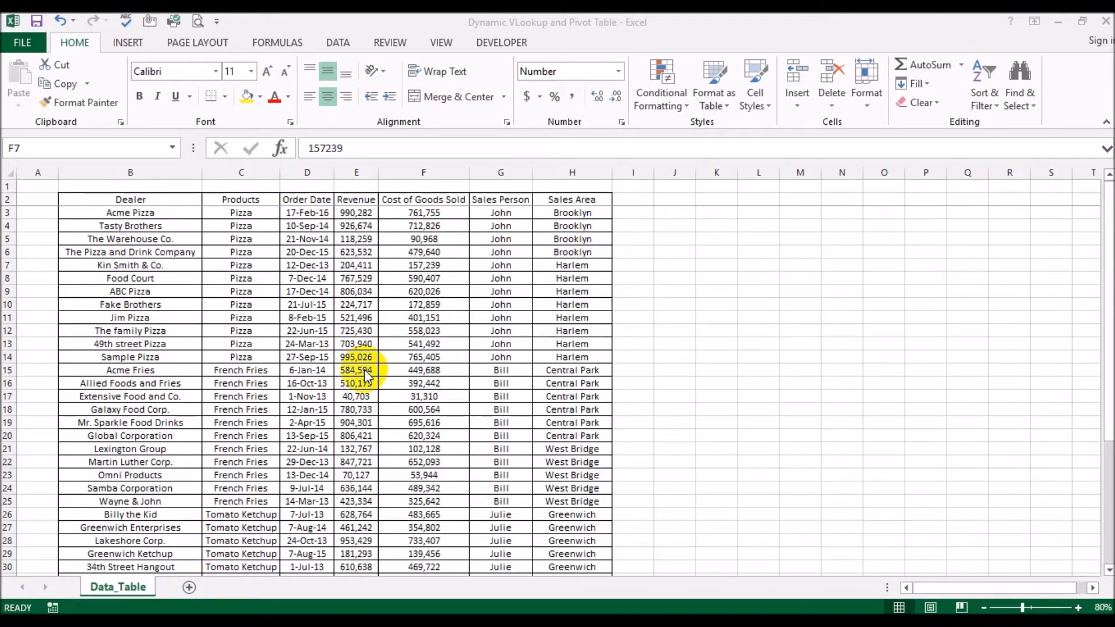
Copy the table headers from Dealer through Cost of Goods Sold (B2:F2) into the cells starting at J1
{"action": "left_click", "coordinate": [161, 197]}
{"action": "left_click_drag", "start_coordinate": [132, 199], "coordinate": [415, 206]}
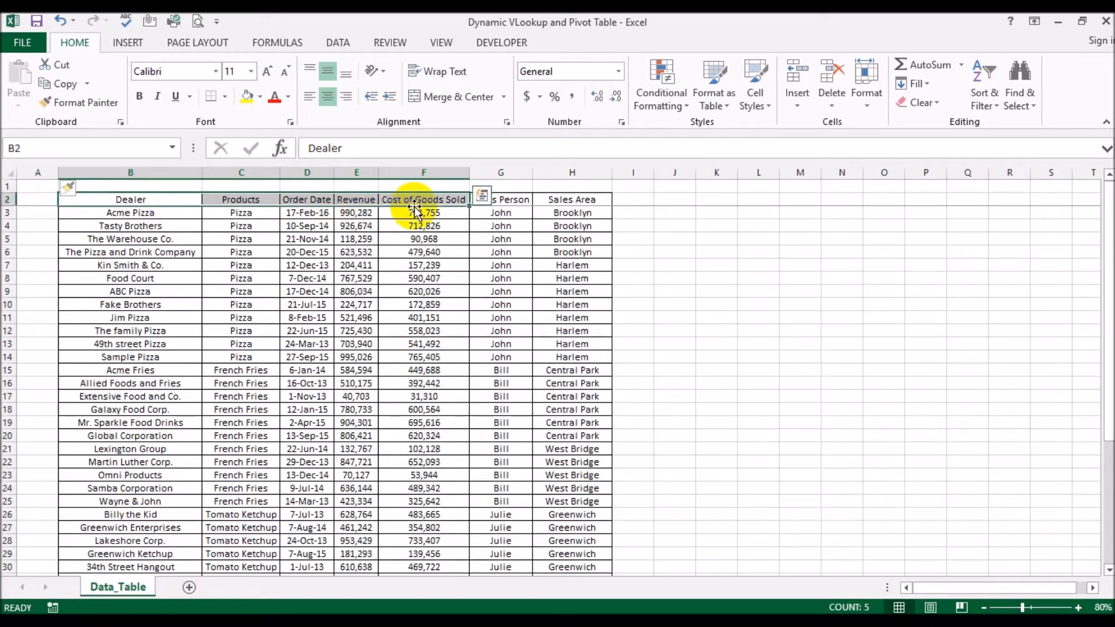
{"action": "key", "text": "ctrl+c"}
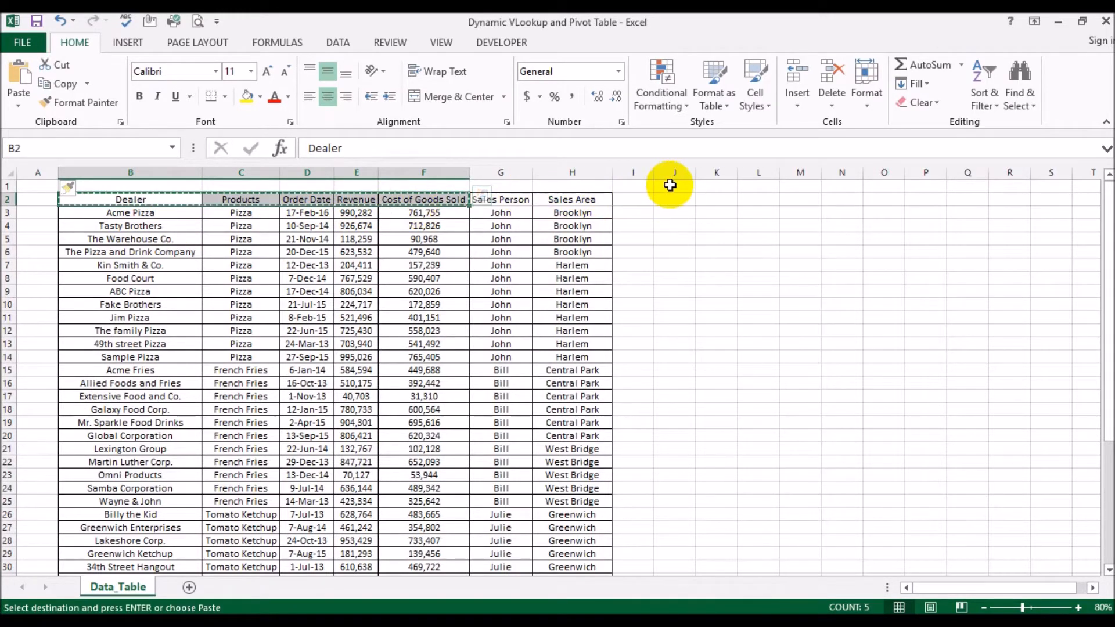
{"action": "left_click", "coordinate": [669, 185]}
{"action": "key", "text": "ctrl+v"}
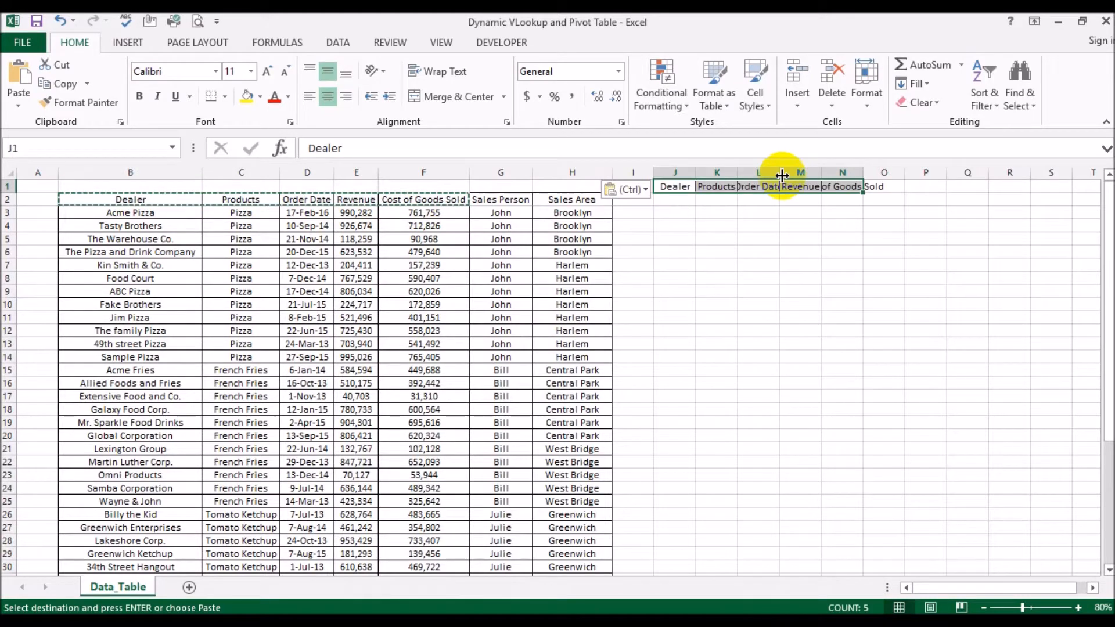
Fit the widths of columns K through N to their copied header text
{"action": "left_click", "coordinate": [772, 304]}
{"action": "double_click", "coordinate": [737, 172]}
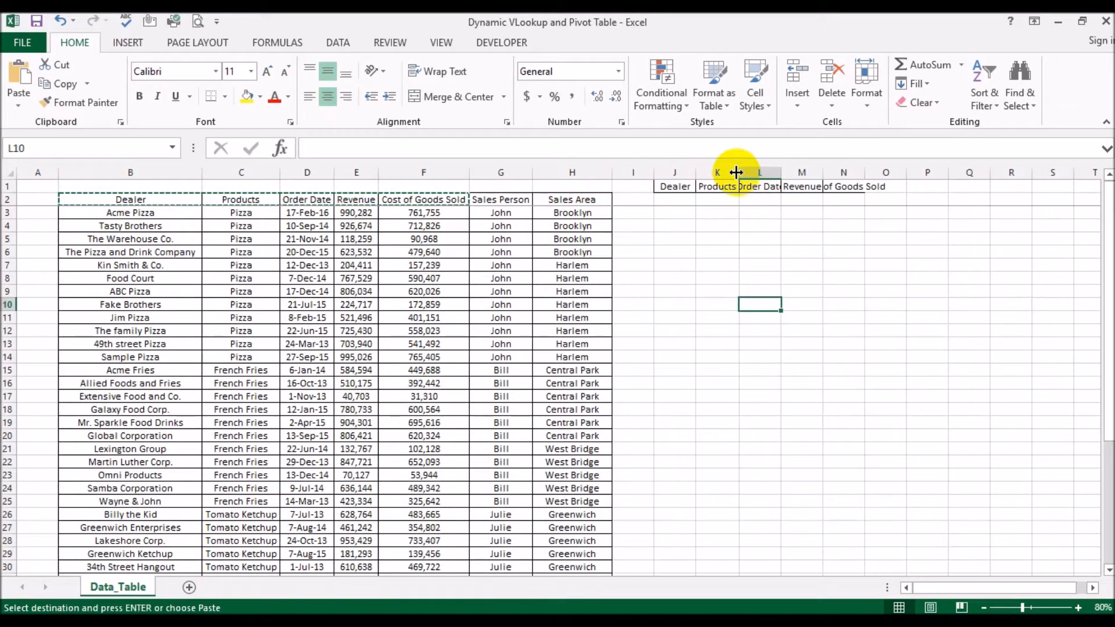
{"action": "double_click", "coordinate": [779, 173]}
{"action": "double_click", "coordinate": [837, 173]}
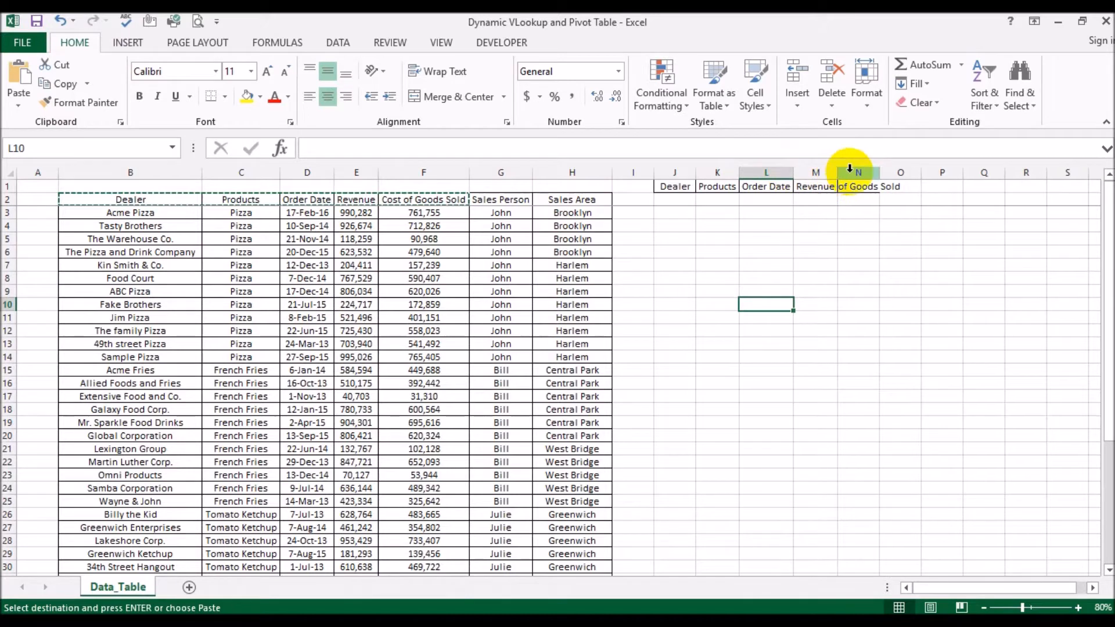
{"action": "double_click", "coordinate": [879, 173]}
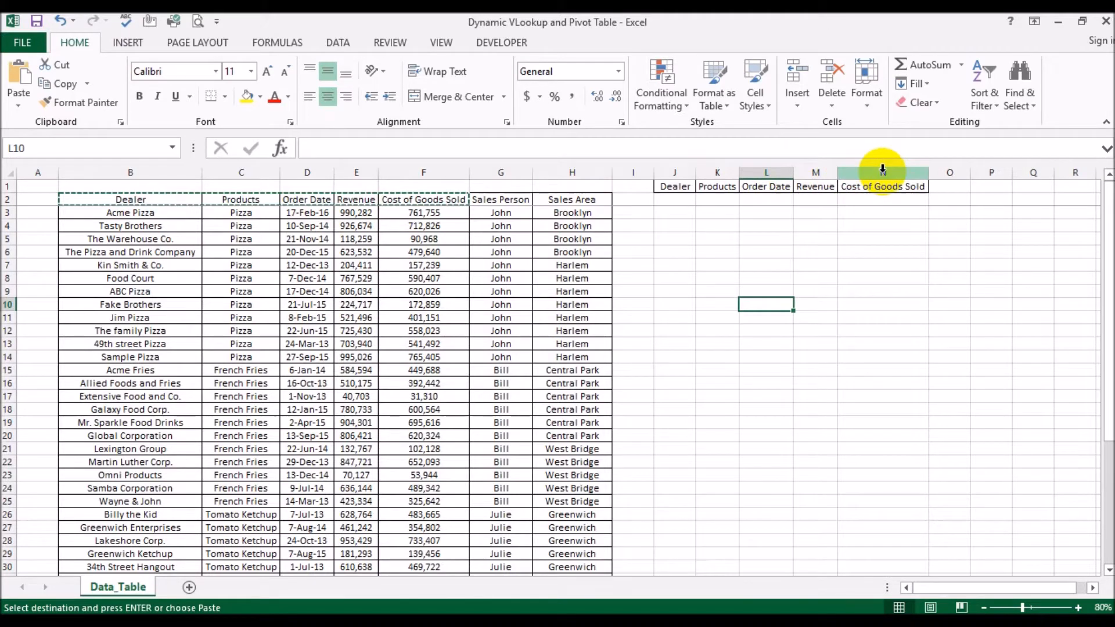
{"action": "left_click", "coordinate": [854, 305]}
Highlight the 49th street Pizza dealer cell (B13) with a yellow fill
{"action": "left_click", "coordinate": [658, 200]}
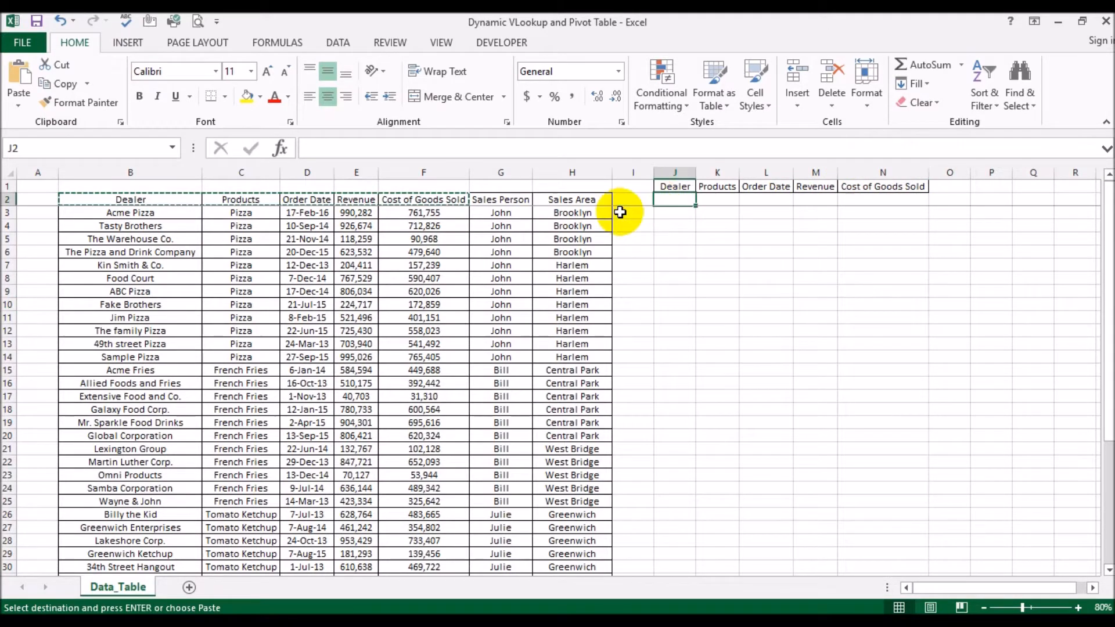
{"action": "left_click", "coordinate": [94, 344]}
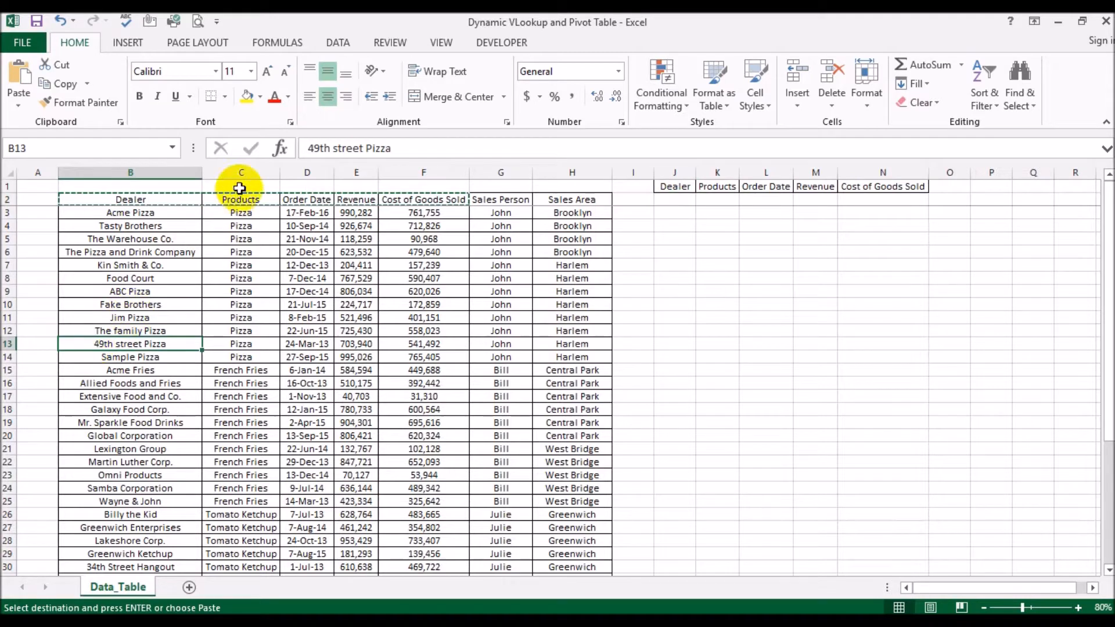
{"action": "left_click", "coordinate": [247, 96]}
Copy the highlighted dealer cell B13 into J2 under the Dealer header and fit column J to its content
{"action": "key", "text": "ctrl+c"}
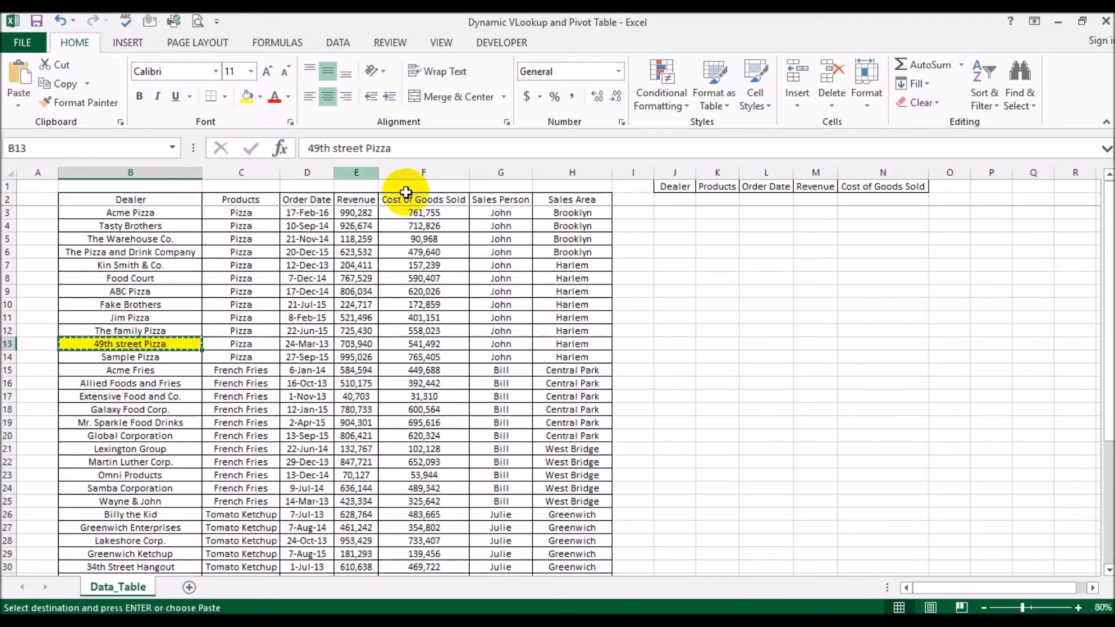
{"action": "left_click", "coordinate": [674, 200]}
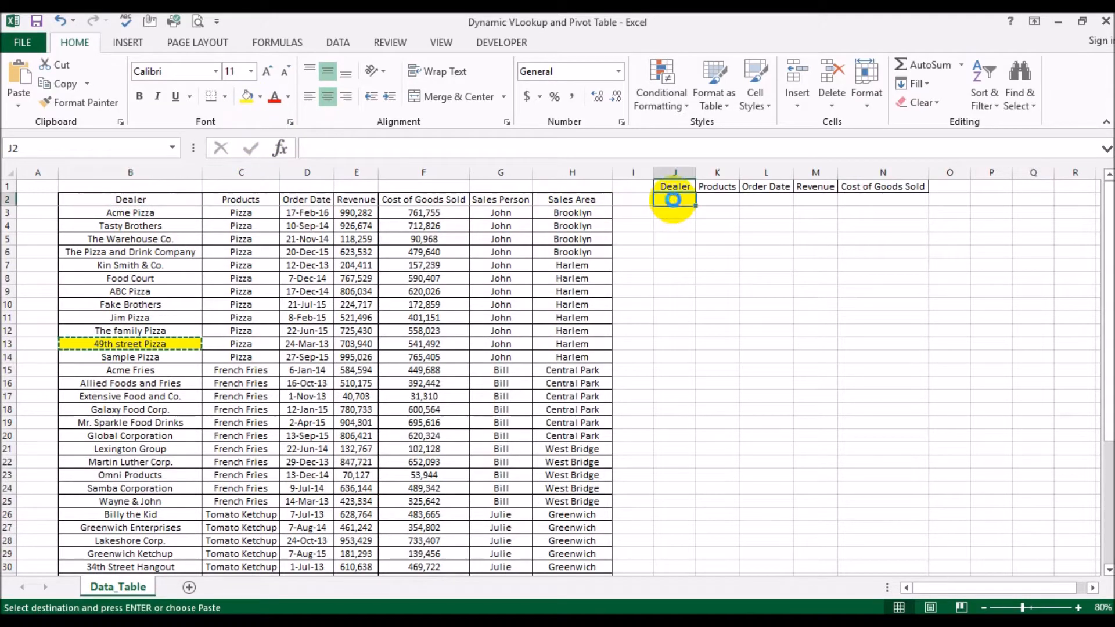
{"action": "key", "text": "ctrl+v"}
{"action": "double_click", "coordinate": [696, 172]}
{"action": "left_click", "coordinate": [719, 304]}
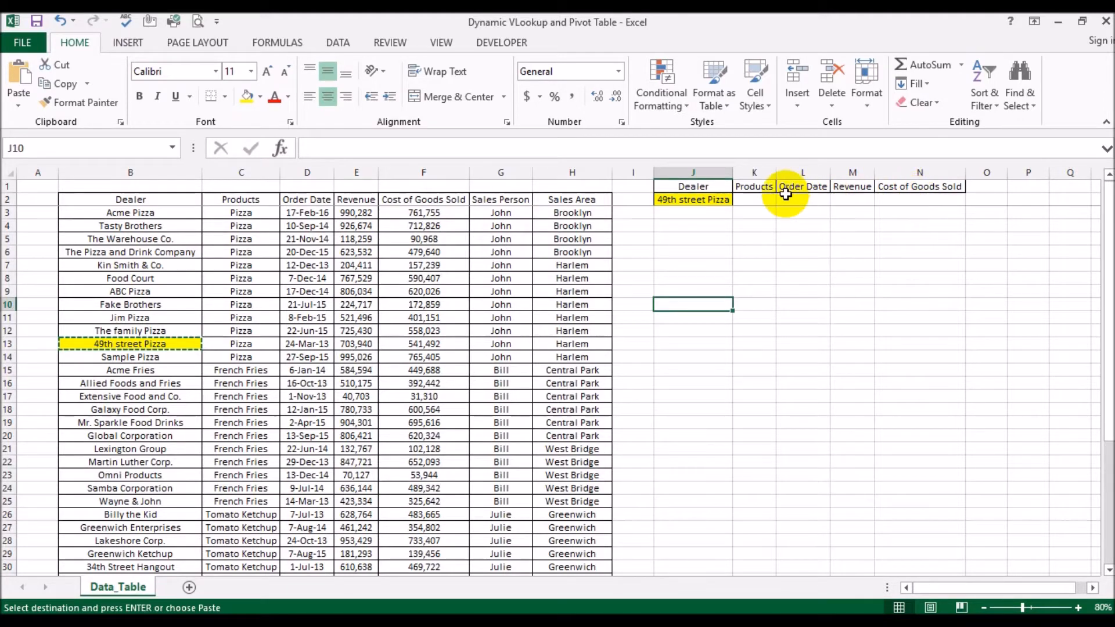
Enter =VLOOKUP(J2,B2:C43,2,false) in K2 to look up the dealer's product, and check it against the source row
{"action": "left_click", "coordinate": [757, 199]}
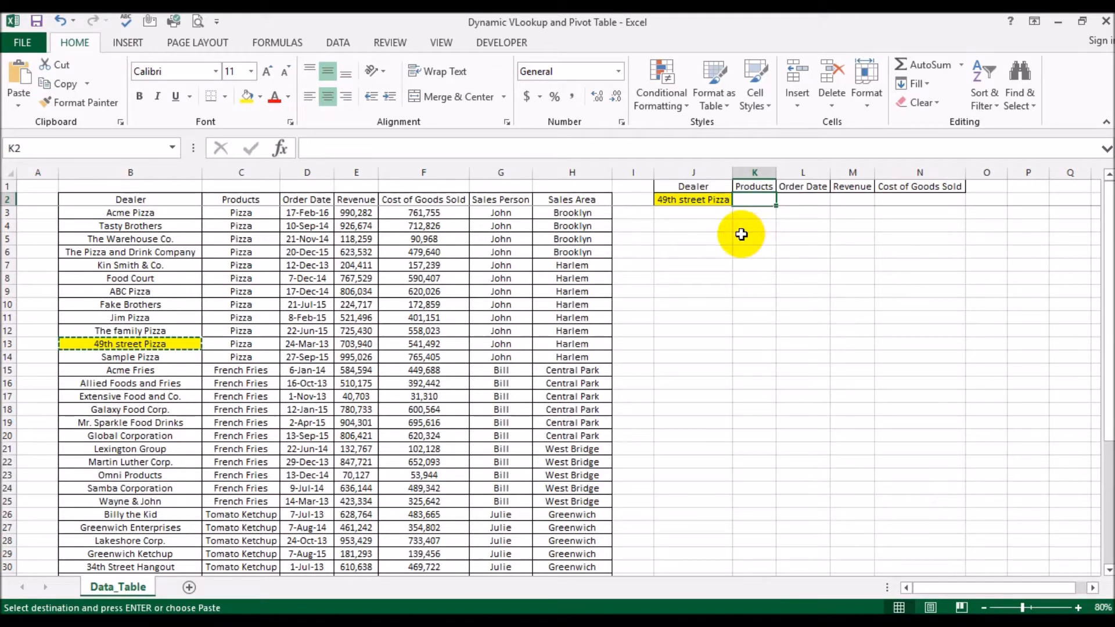
{"action": "key", "text": "Escape"}
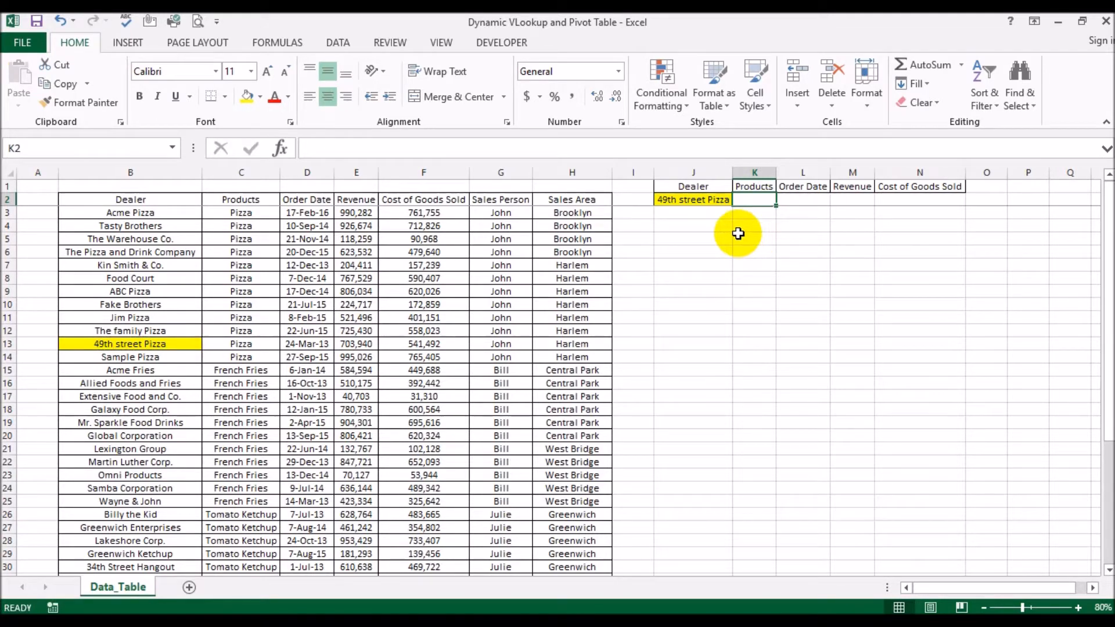
{"action": "type", "text": "=vl"}
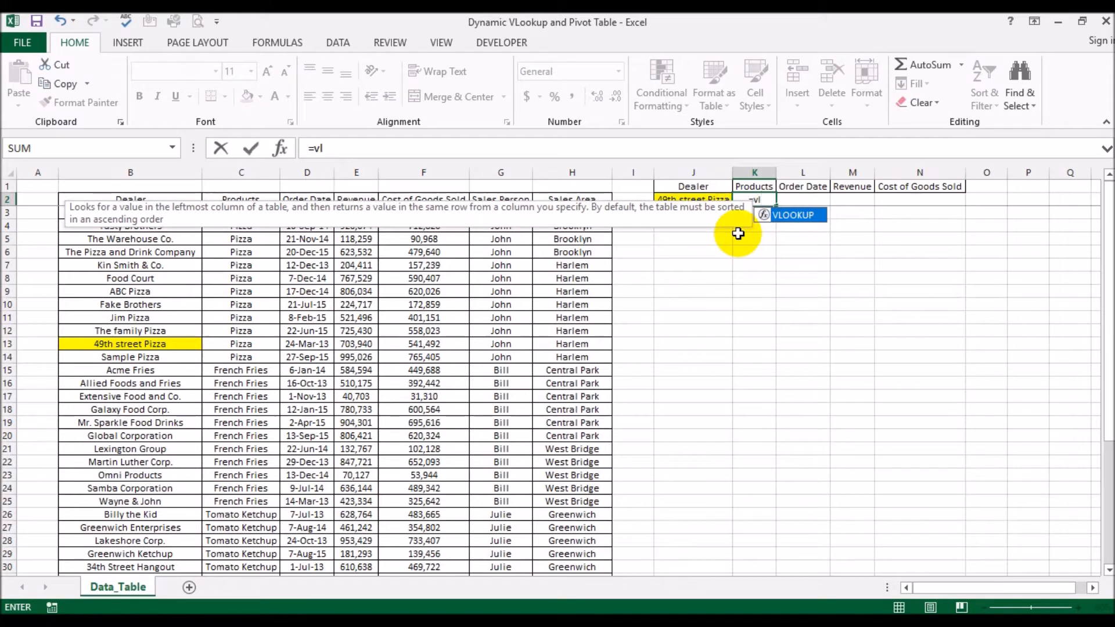
{"action": "double_click", "coordinate": [788, 216]}
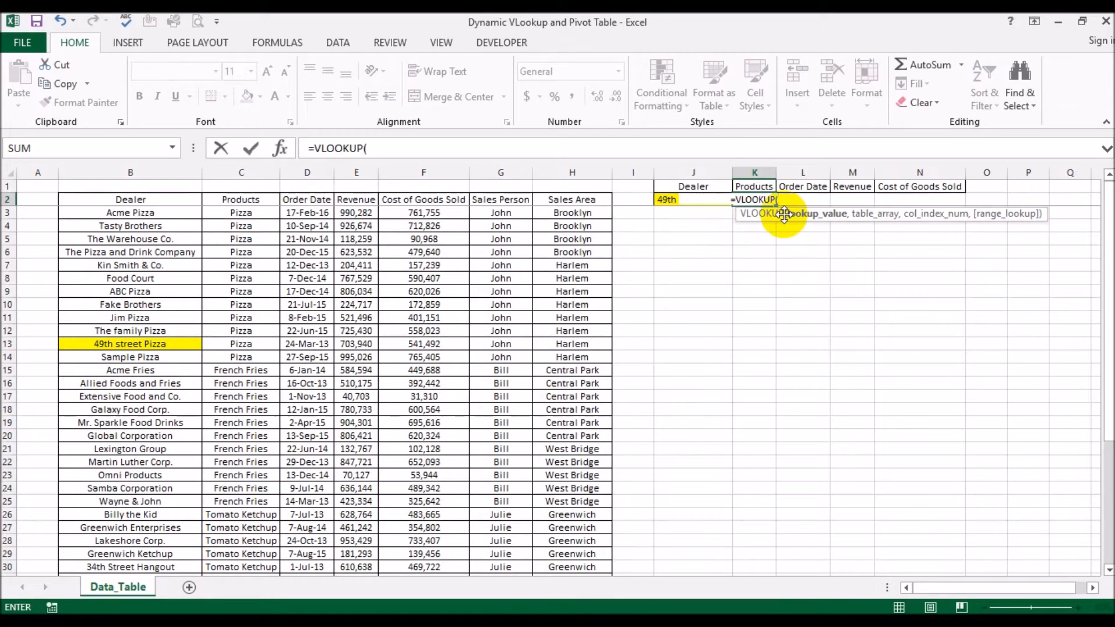
{"action": "left_click", "coordinate": [659, 197]}
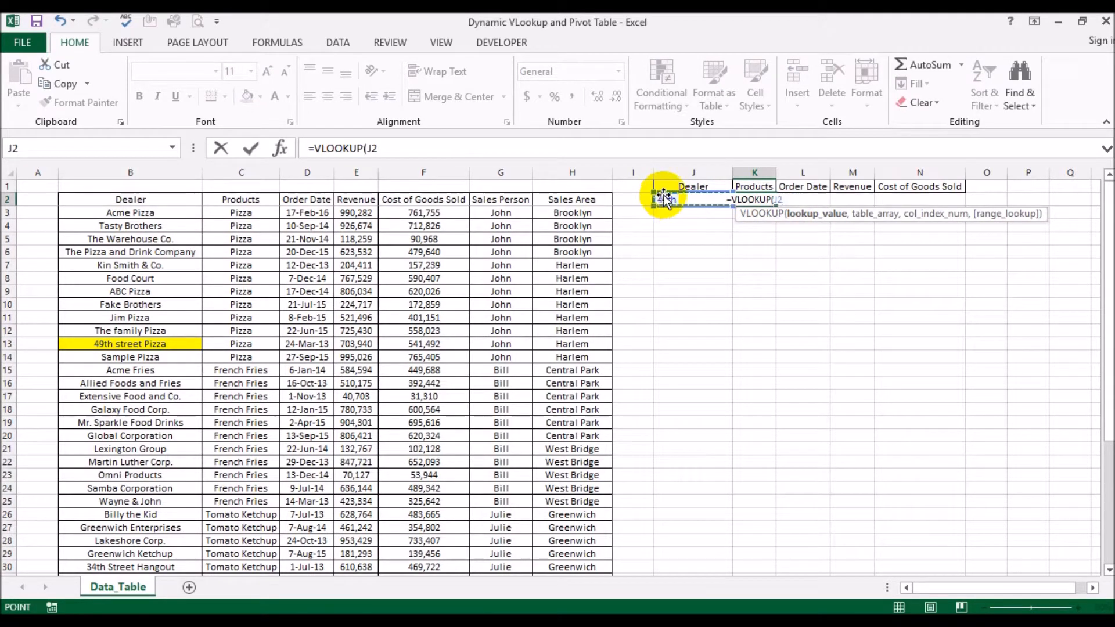
{"action": "type", "text": ","}
{"action": "left_click_drag", "start_coordinate": [100, 197], "coordinate": [225, 200]}
{"action": "key", "text": "ctrl+shift+Down"}
{"action": "type", "text": ",2,fa"}
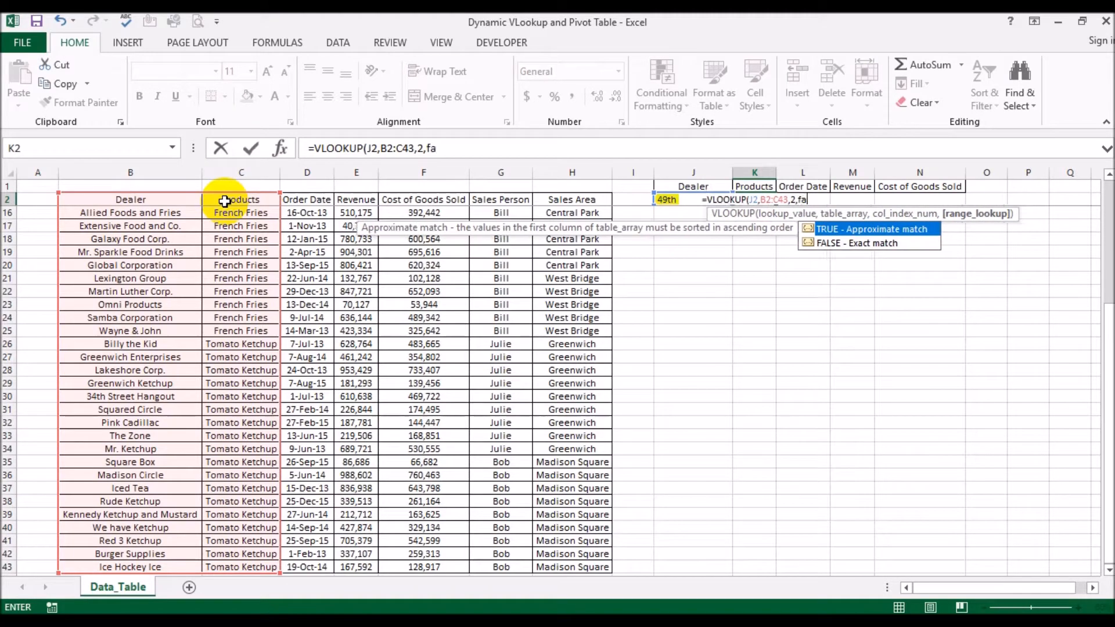
{"action": "type", "text": "lse)"}
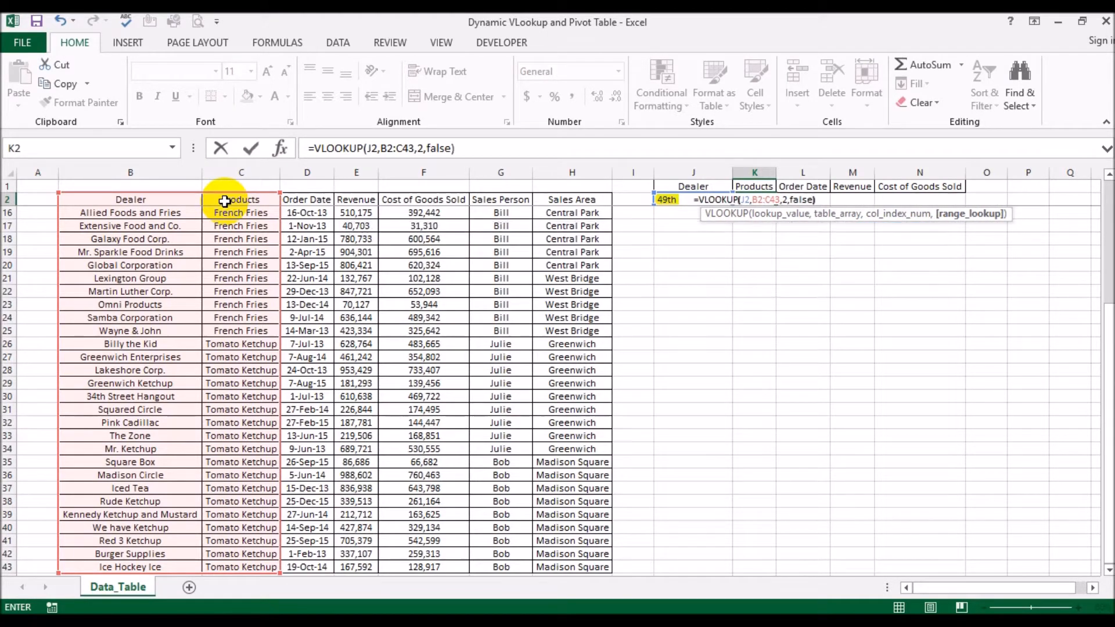
{"action": "key", "text": "Return"}
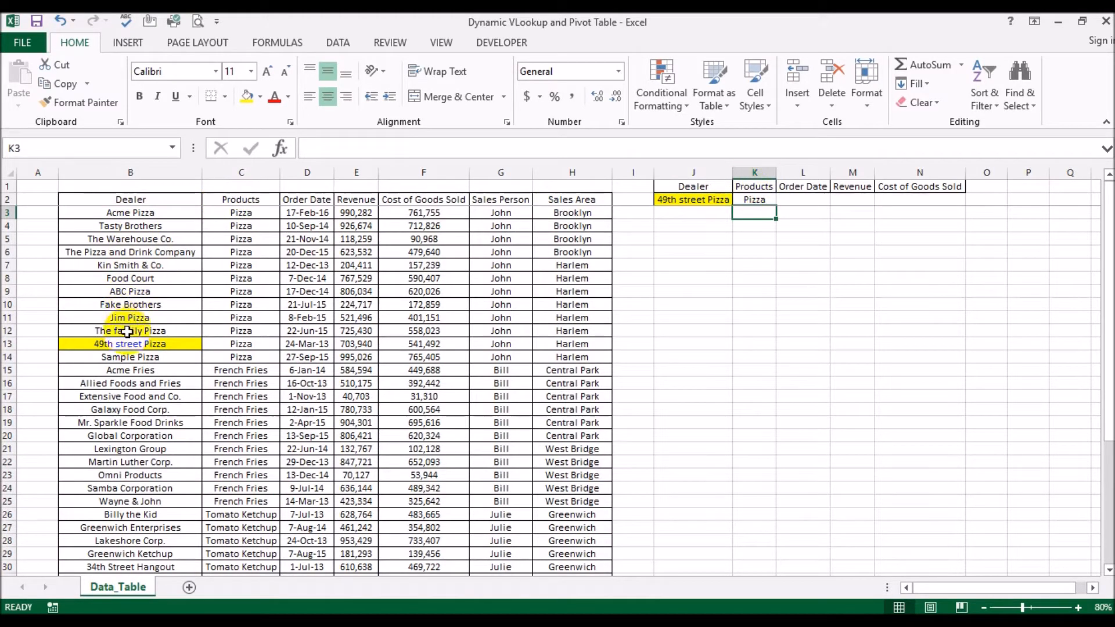
{"action": "left_click", "coordinate": [229, 345]}
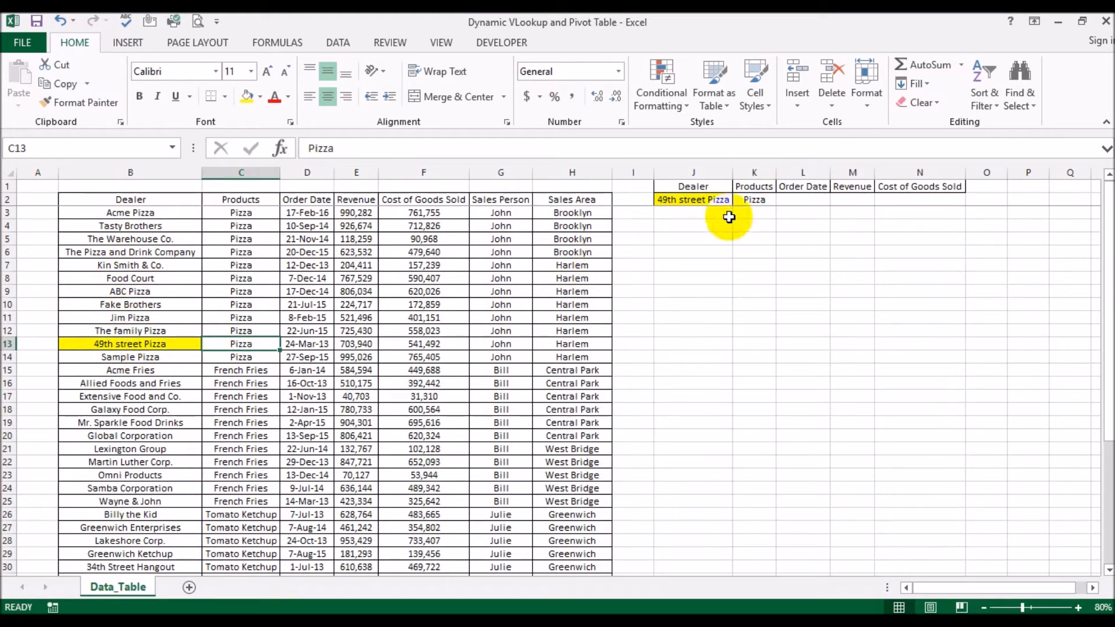
Enter =VLOOKUP(J2,B2:D43,3,false) in L2 to look up the dealer's order date
{"action": "left_click", "coordinate": [308, 344]}
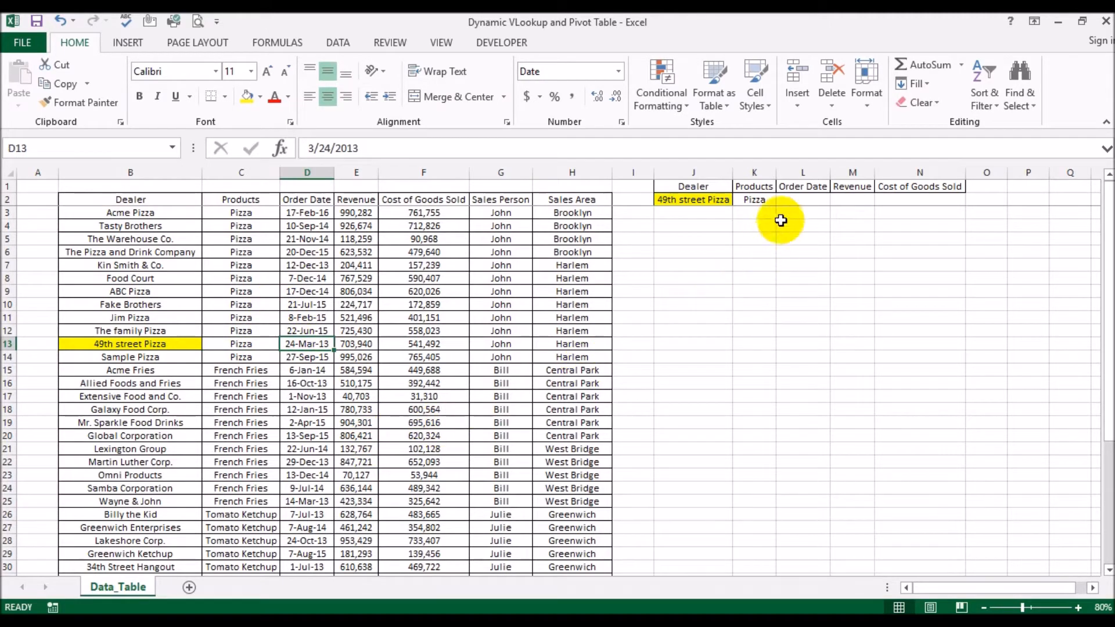
{"action": "left_click", "coordinate": [796, 201]}
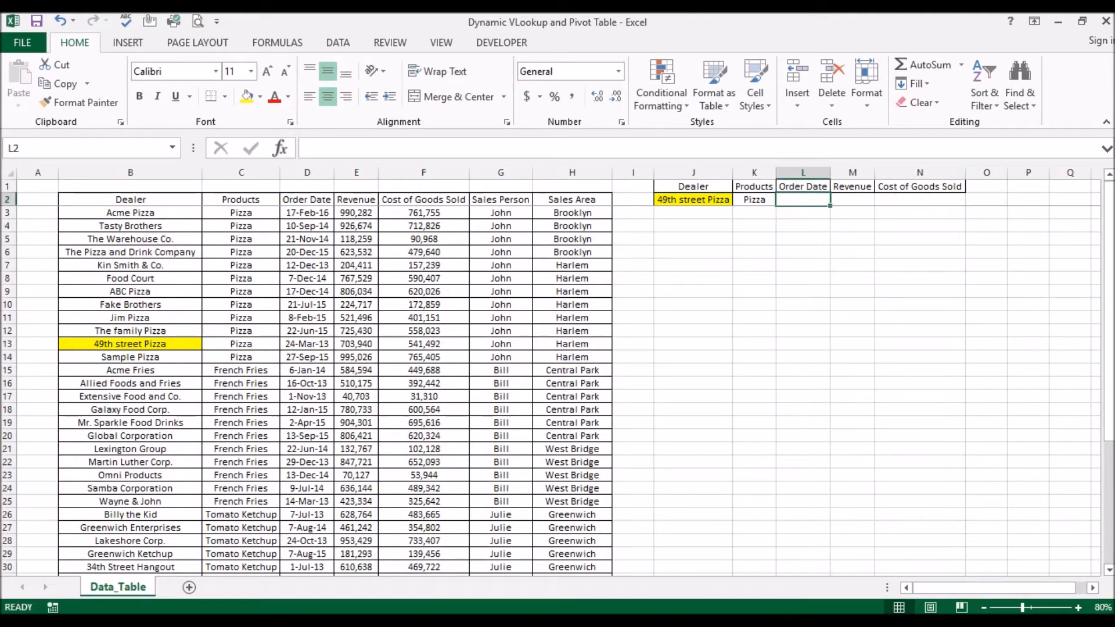
{"action": "type", "text": "="}
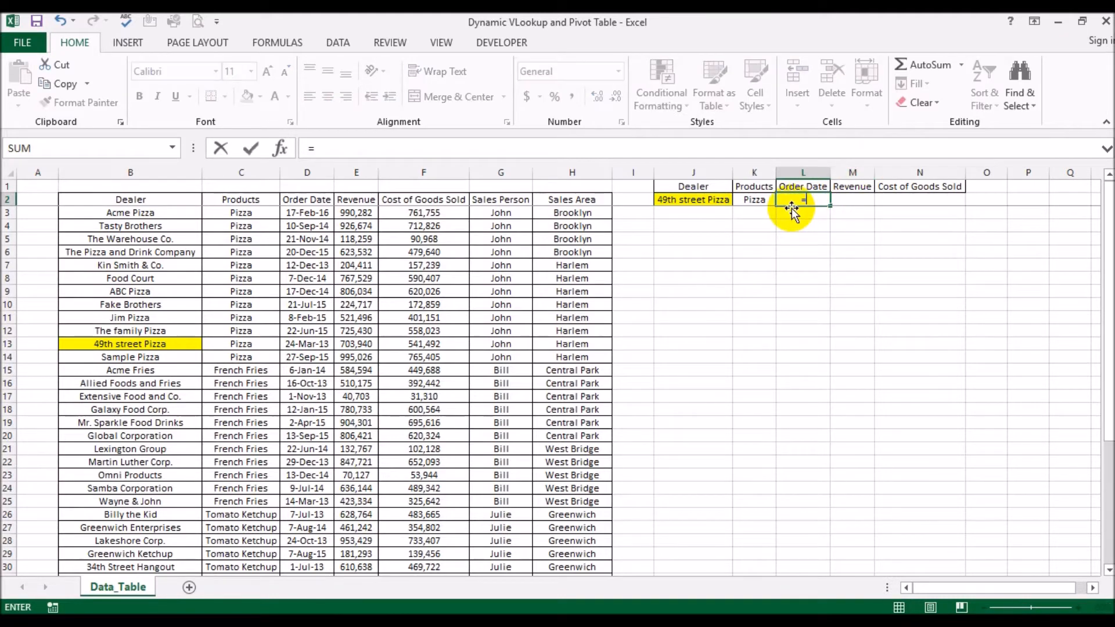
{"action": "type", "text": "vl"}
{"action": "key", "text": "BackSpace"}
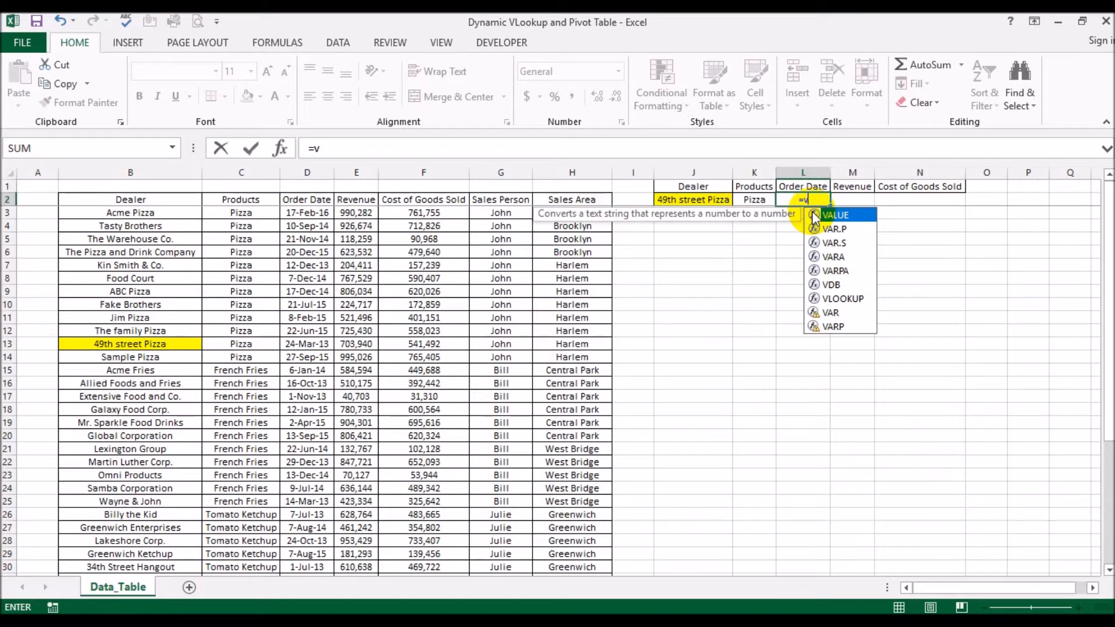
{"action": "type", "text": "l"}
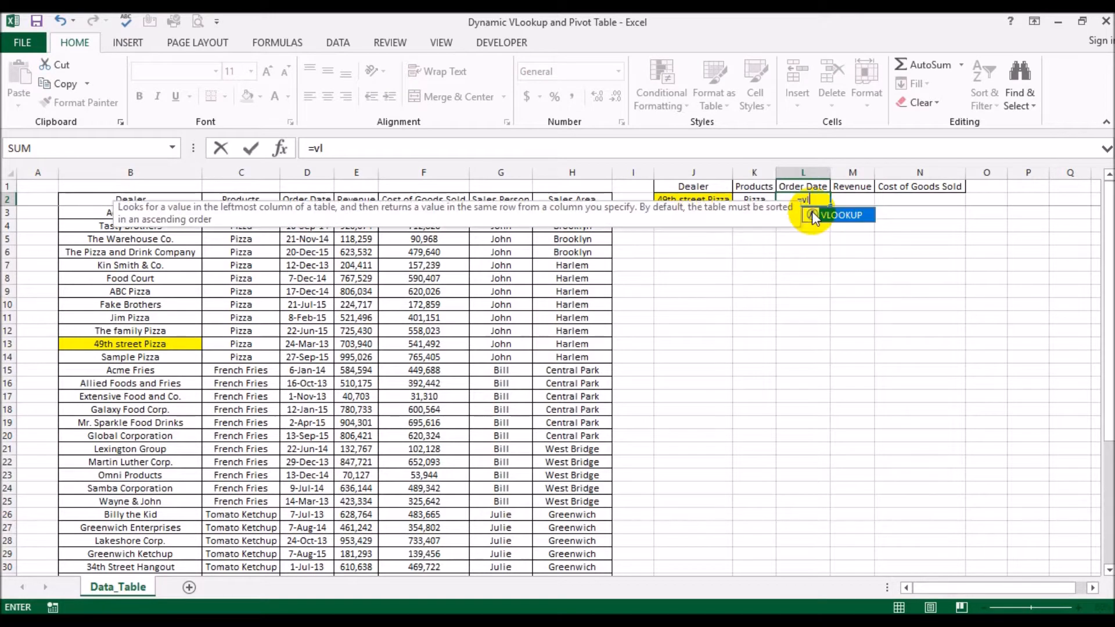
{"action": "double_click", "coordinate": [852, 215]}
{"action": "left_click", "coordinate": [672, 199]}
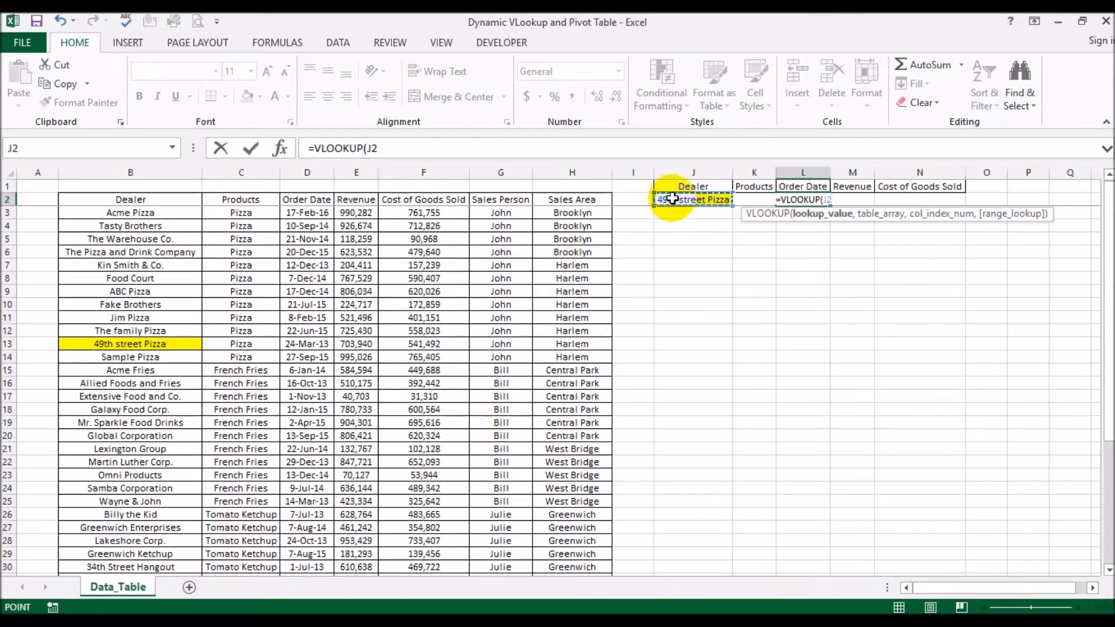
{"action": "type", "text": ","}
{"action": "left_click", "coordinate": [149, 198]}
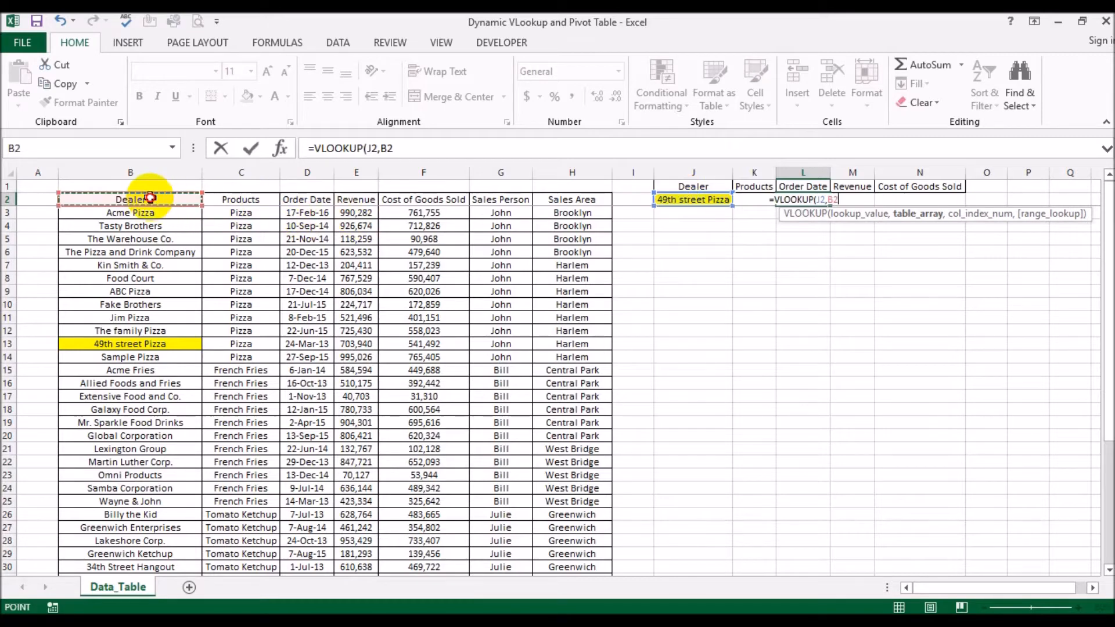
{"action": "left_click_drag", "start_coordinate": [150, 198], "coordinate": [307, 202]}
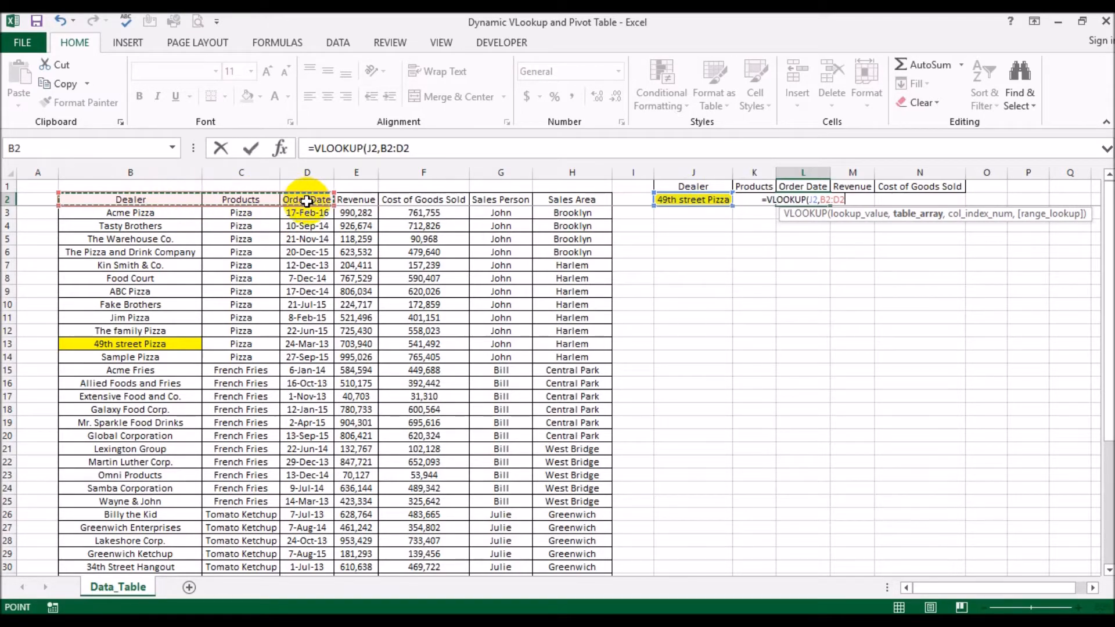
{"action": "key", "text": "ctrl+shift+Down"}
{"action": "type", "text": ","}
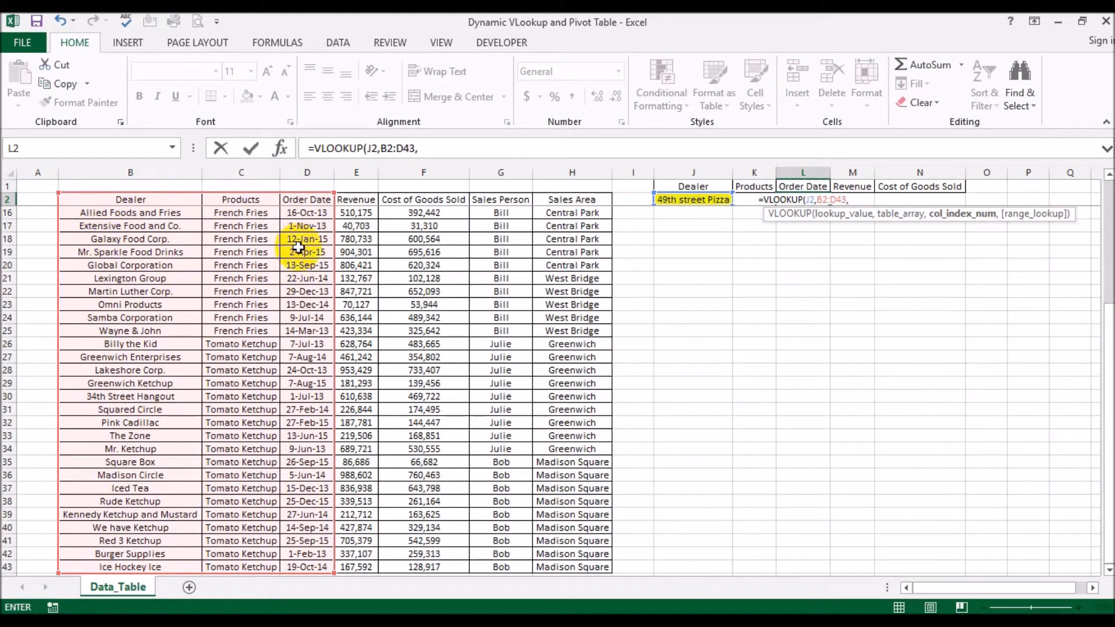
{"action": "type", "text": "3,false"}
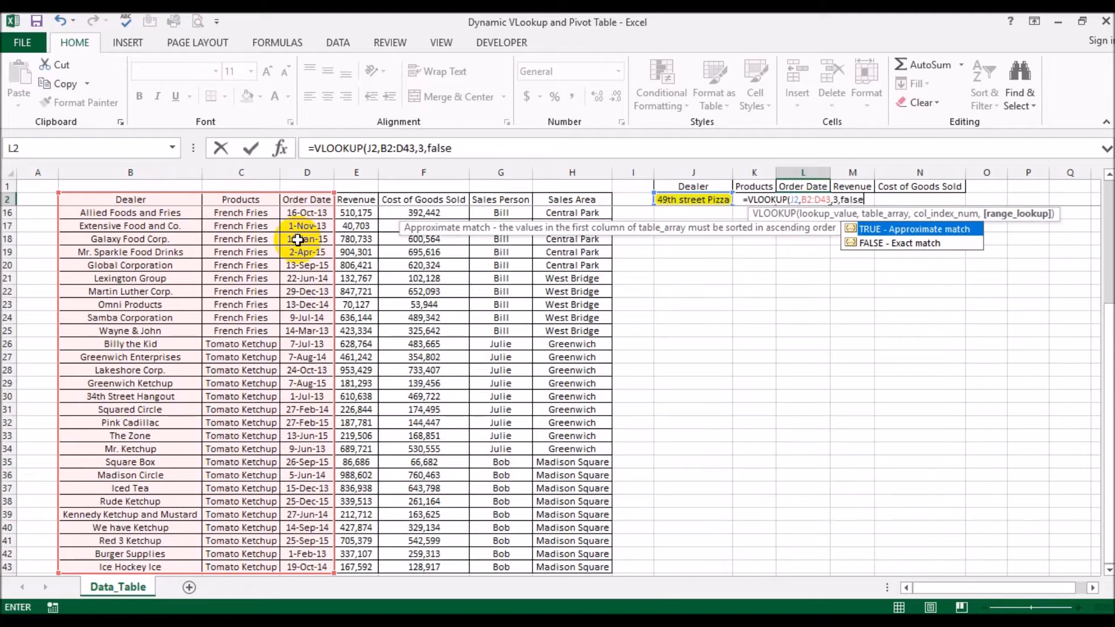
{"action": "type", "text": ")"}
{"action": "key", "text": "Return"}
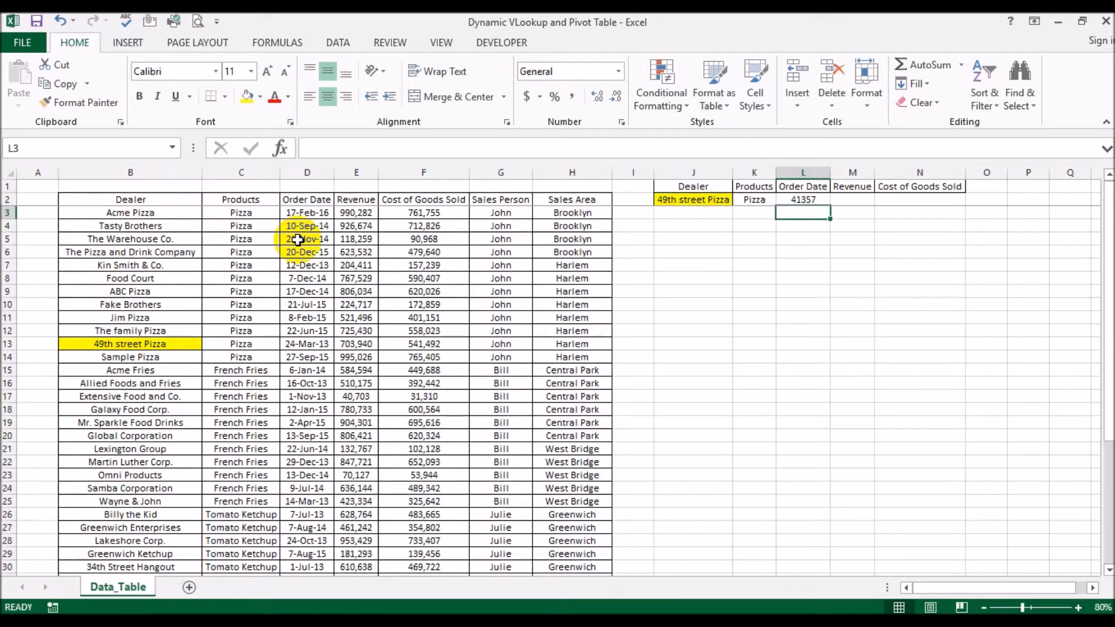
Format the order date result in L2 as a date of the 14-Mar-12 type
{"action": "left_click", "coordinate": [799, 200]}
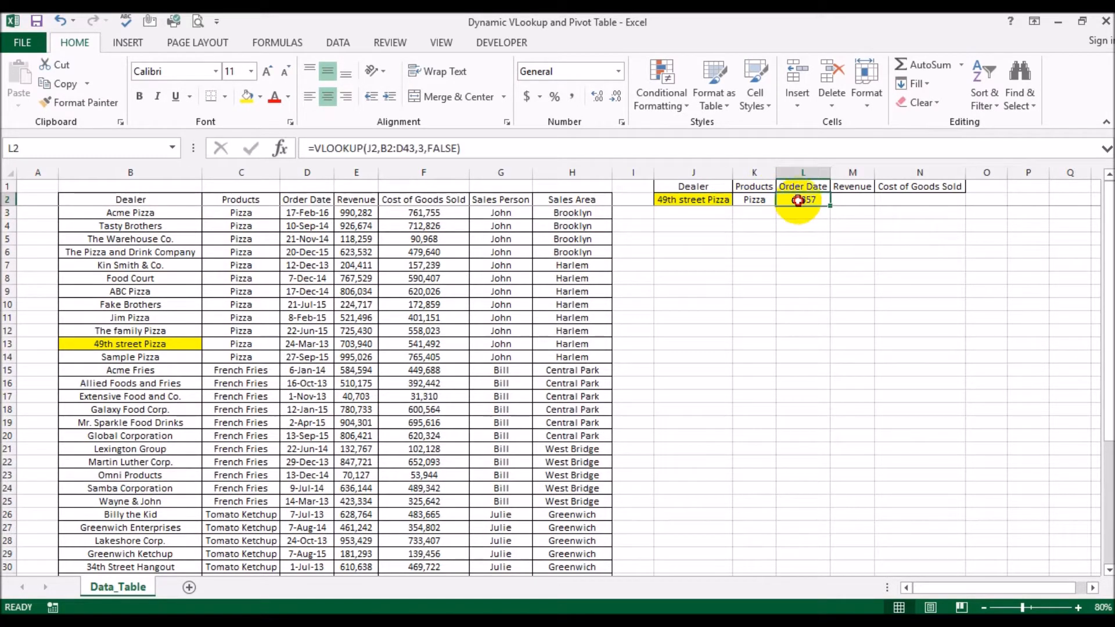
{"action": "right_click", "coordinate": [798, 200]}
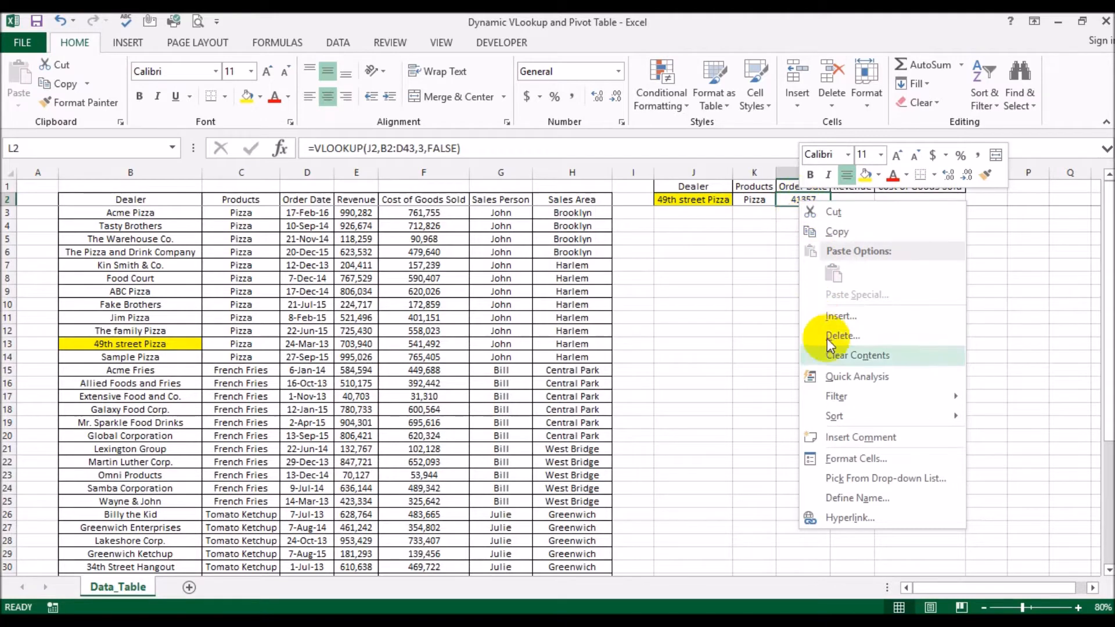
{"action": "left_click", "coordinate": [844, 459]}
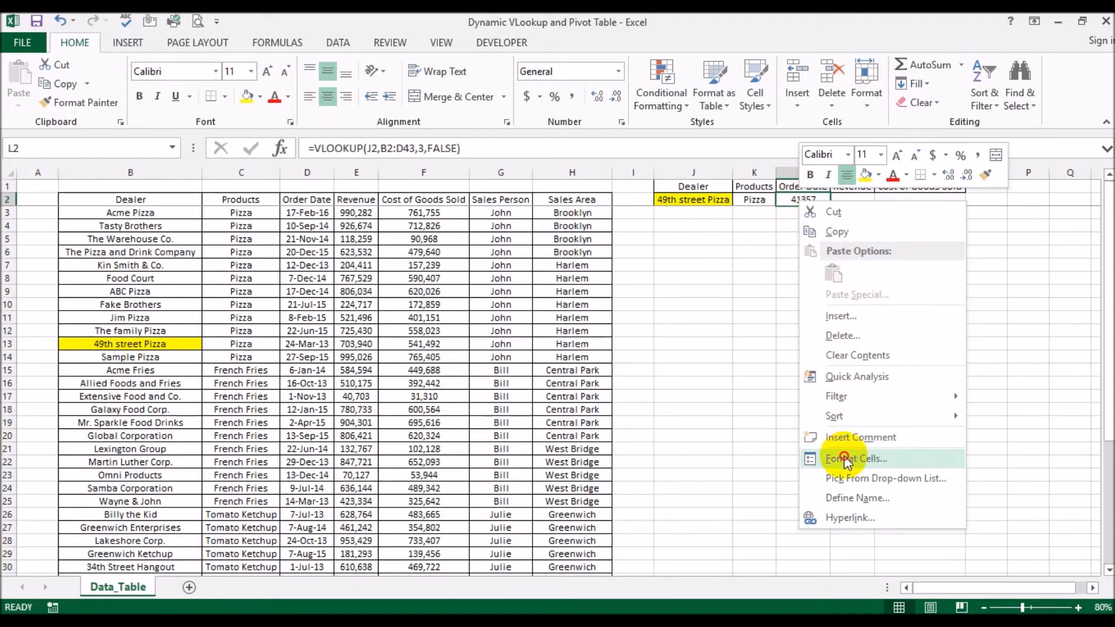
{"action": "left_click", "coordinate": [657, 353]}
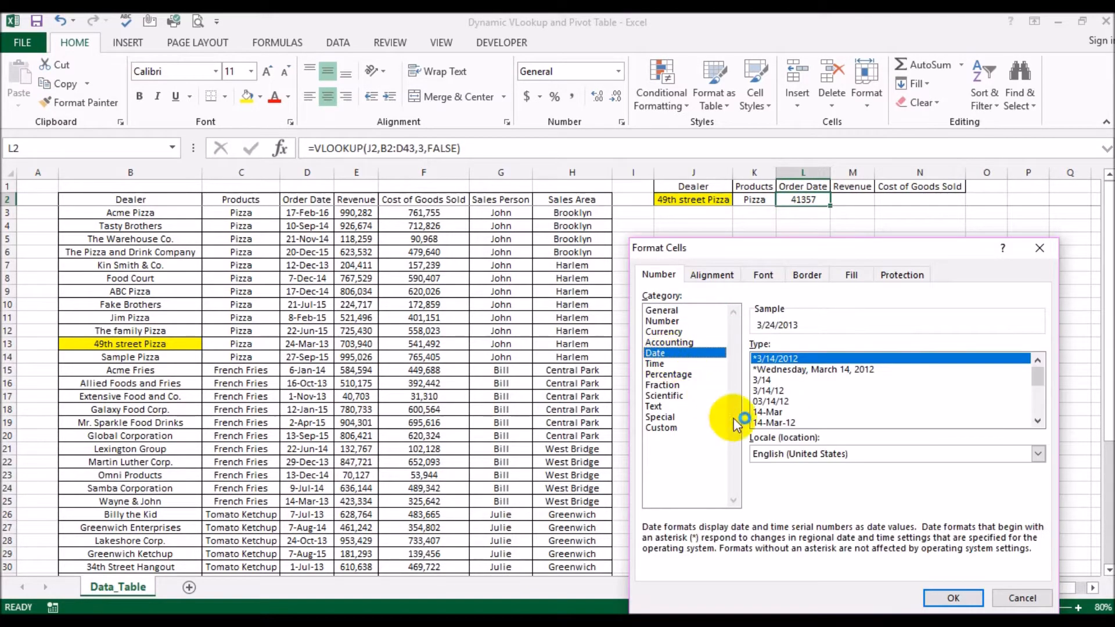
{"action": "left_click", "coordinate": [766, 423]}
{"action": "left_click", "coordinate": [953, 598]}
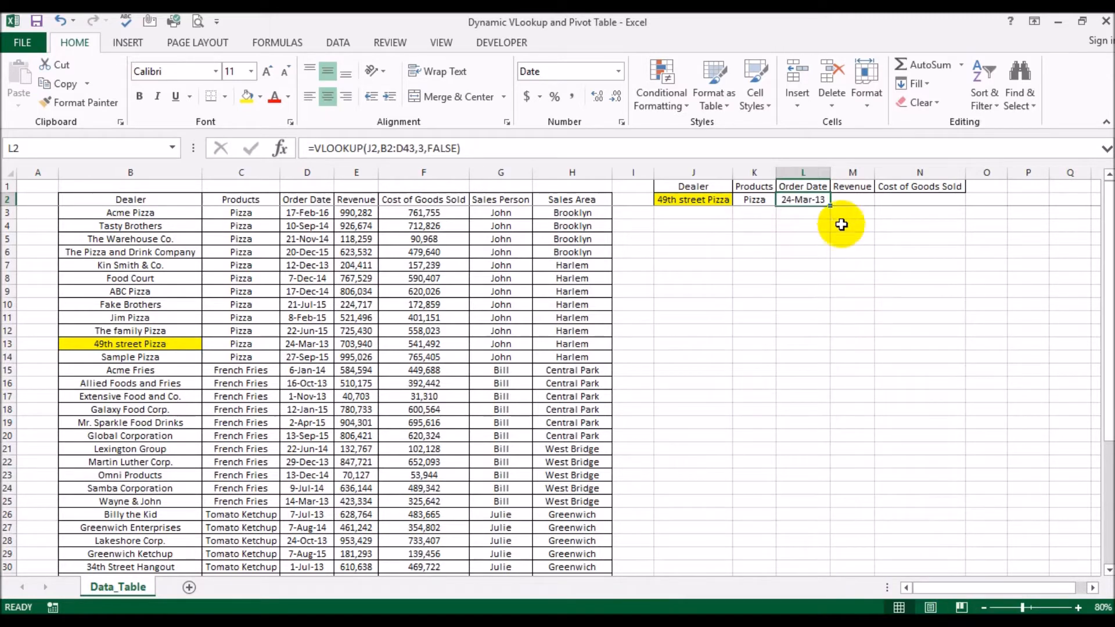
Format M2:N2 under Revenue and Cost of Goods Sold as numbers with 0 decimal places and a thousands separator
{"action": "left_click_drag", "start_coordinate": [849, 201], "coordinate": [884, 201]}
{"action": "right_click", "coordinate": [888, 205]}
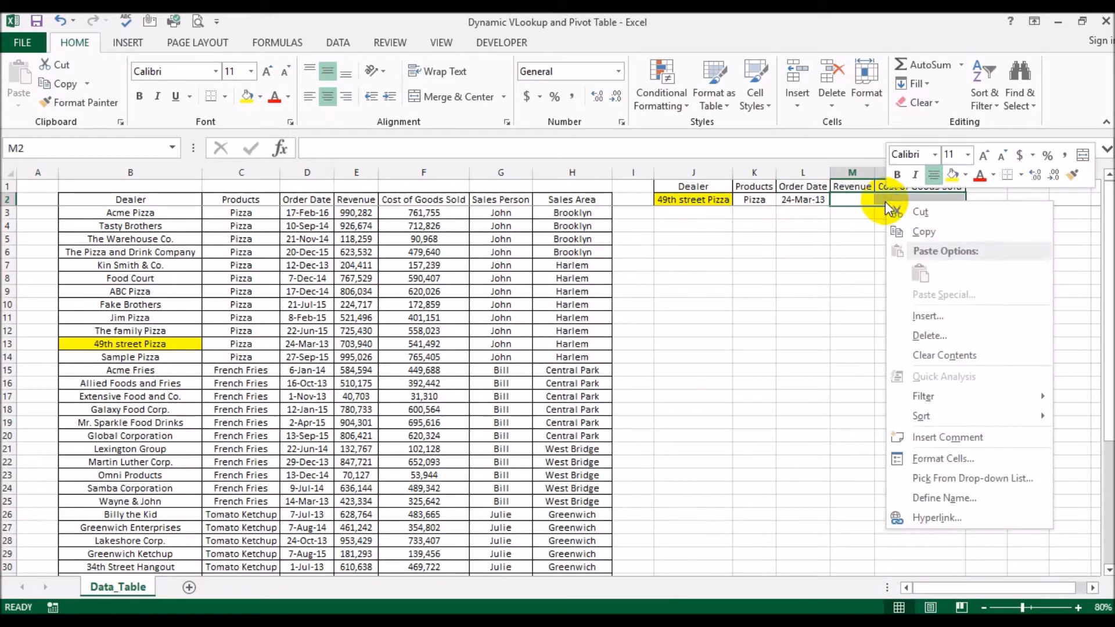
{"action": "left_click", "coordinate": [925, 459]}
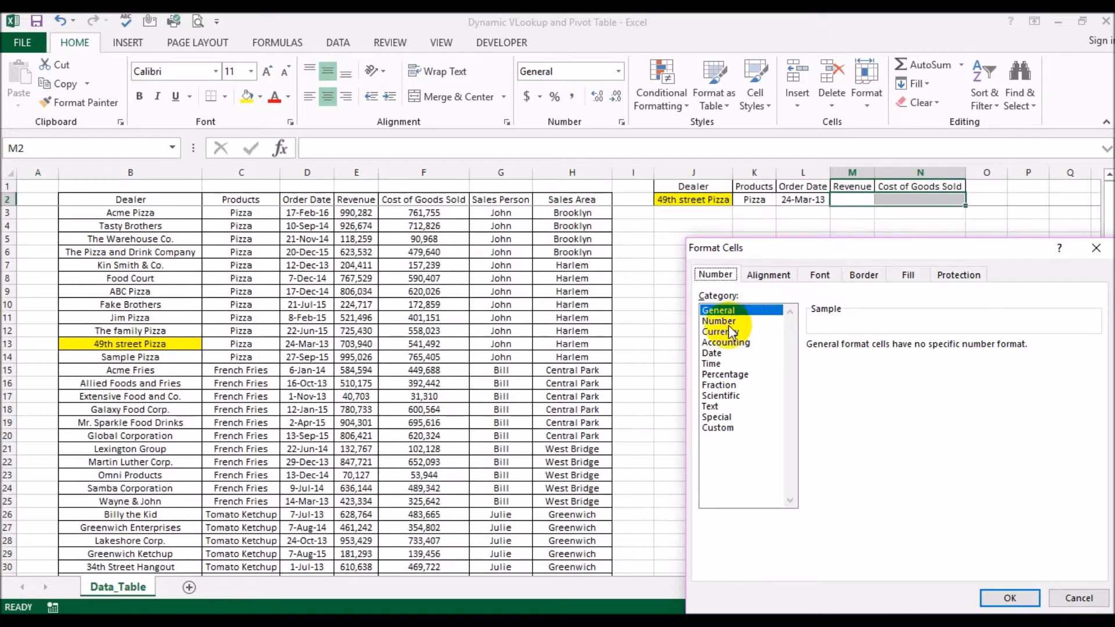
{"action": "left_click", "coordinate": [724, 321]}
{"action": "left_click", "coordinate": [840, 367]}
{"action": "left_click", "coordinate": [918, 350]}
{"action": "left_click", "coordinate": [918, 350]}
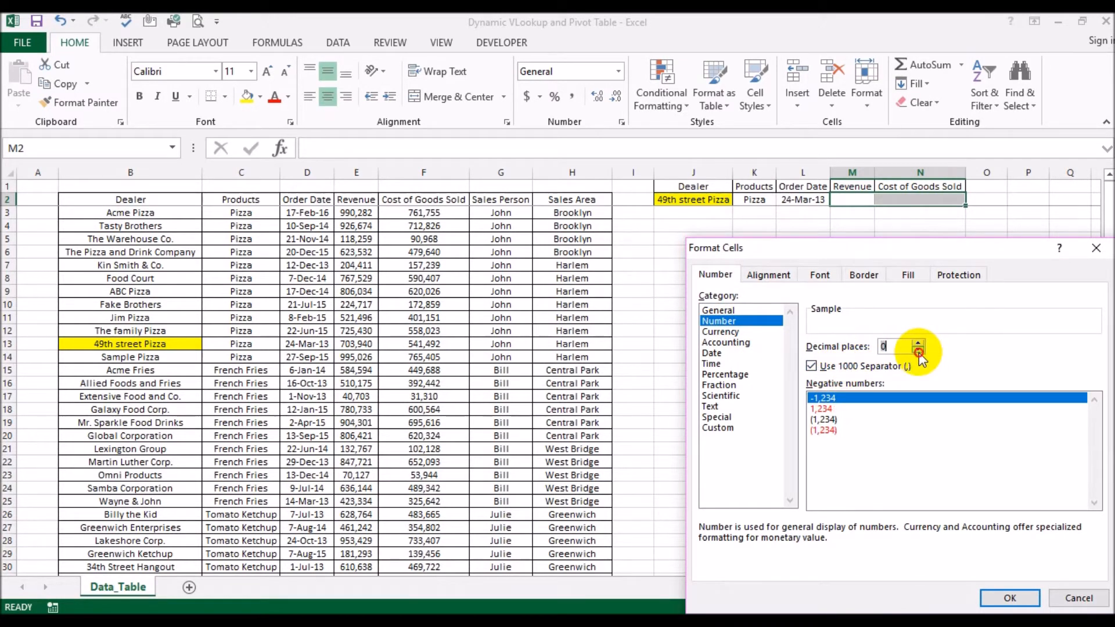
{"action": "left_click", "coordinate": [1010, 598]}
{"action": "left_click", "coordinate": [891, 395]}
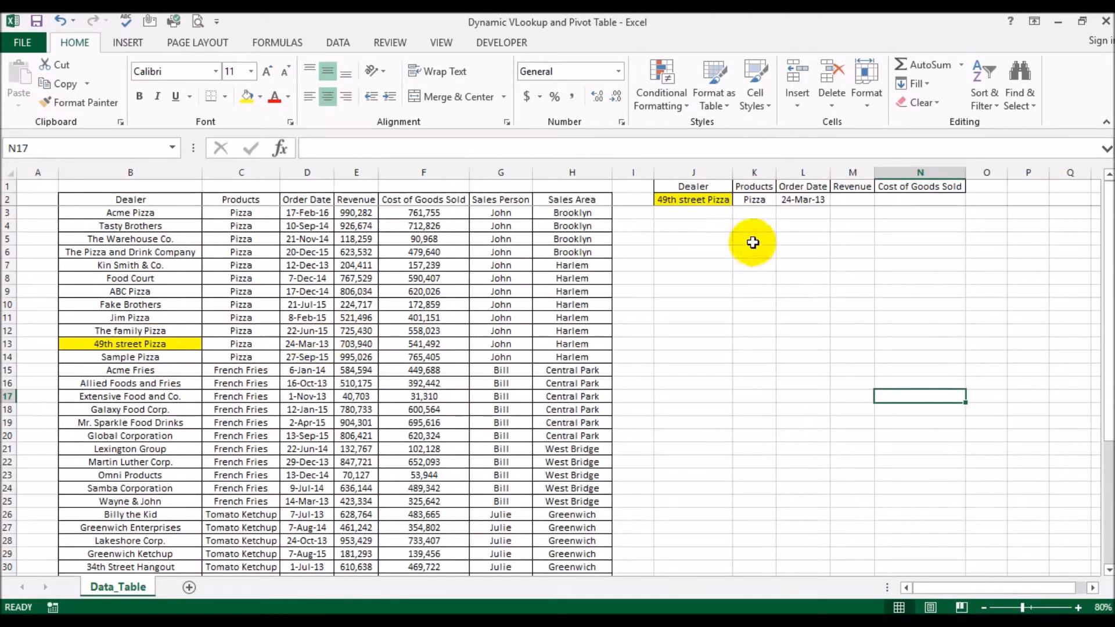
Enter =VLOOKUP(J2,B2:E43,4,false) in M2 to look up the dealer's revenue, and check it against the source row
{"action": "left_click", "coordinate": [851, 199]}
{"action": "type", "text": "=vl"}
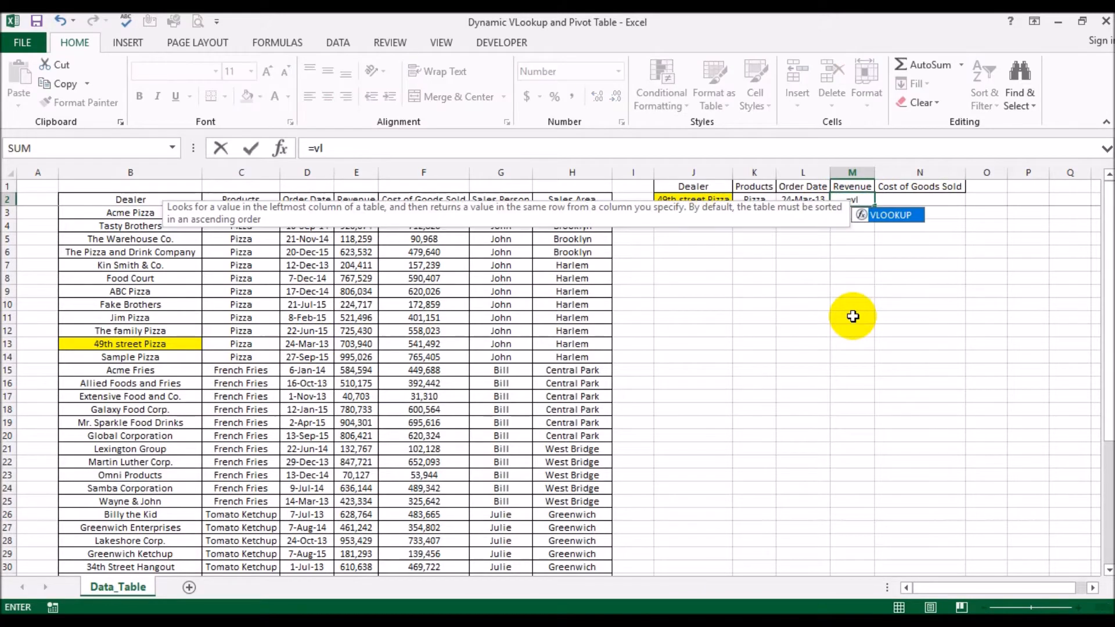
{"action": "double_click", "coordinate": [891, 216]}
{"action": "left_click", "coordinate": [677, 204]}
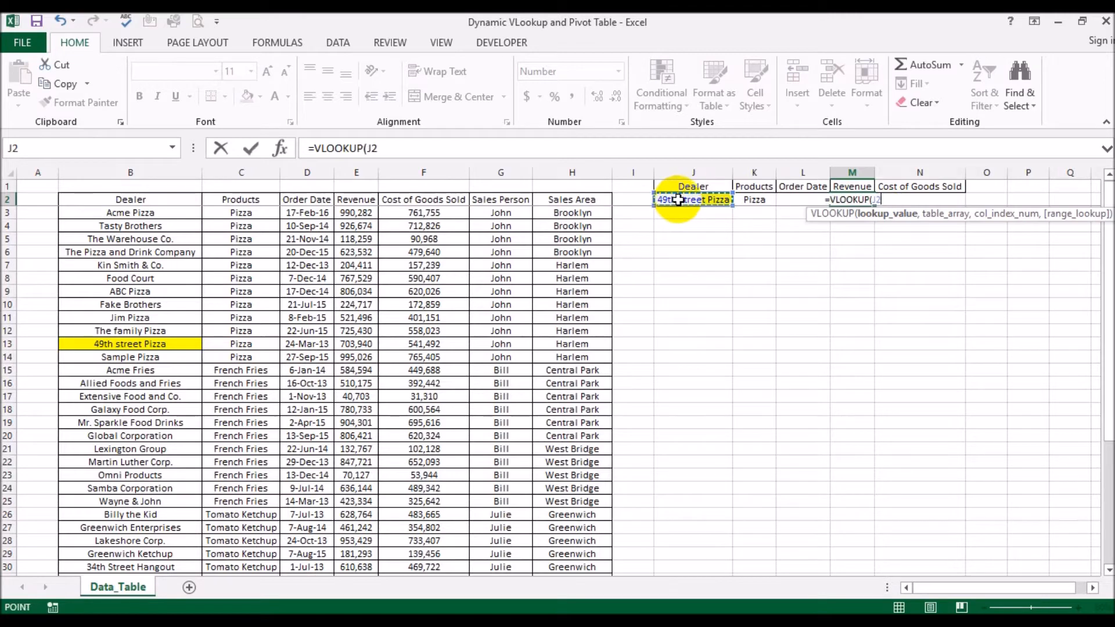
{"action": "type", "text": ","}
{"action": "left_click_drag", "start_coordinate": [158, 201], "coordinate": [354, 203]}
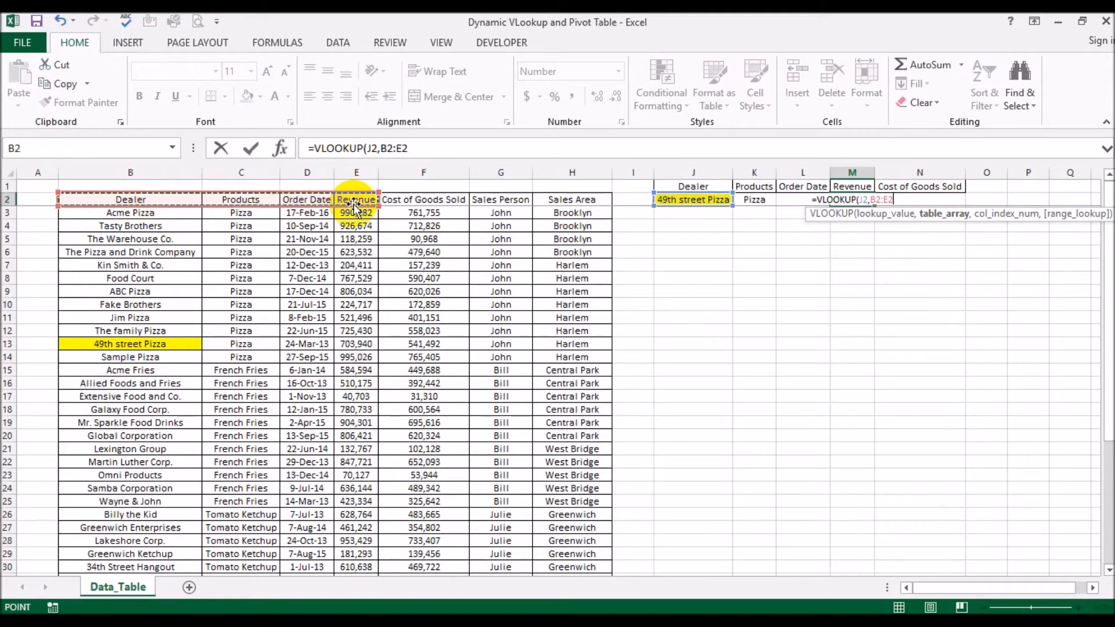
{"action": "key", "text": "ctrl+shift+Down"}
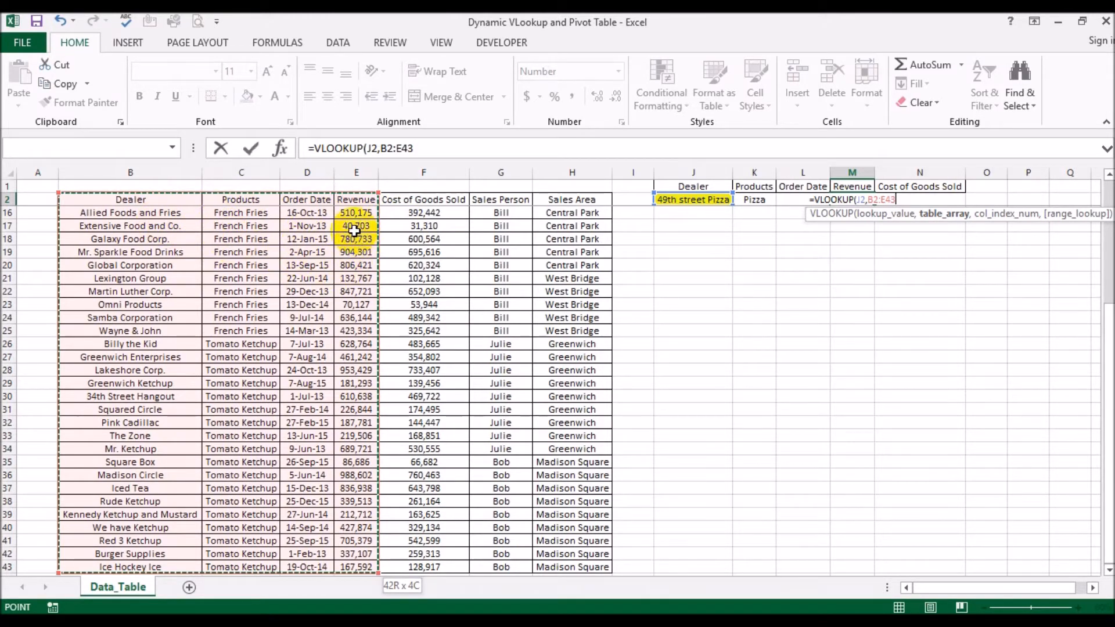
{"action": "type", "text": ",4,fa"}
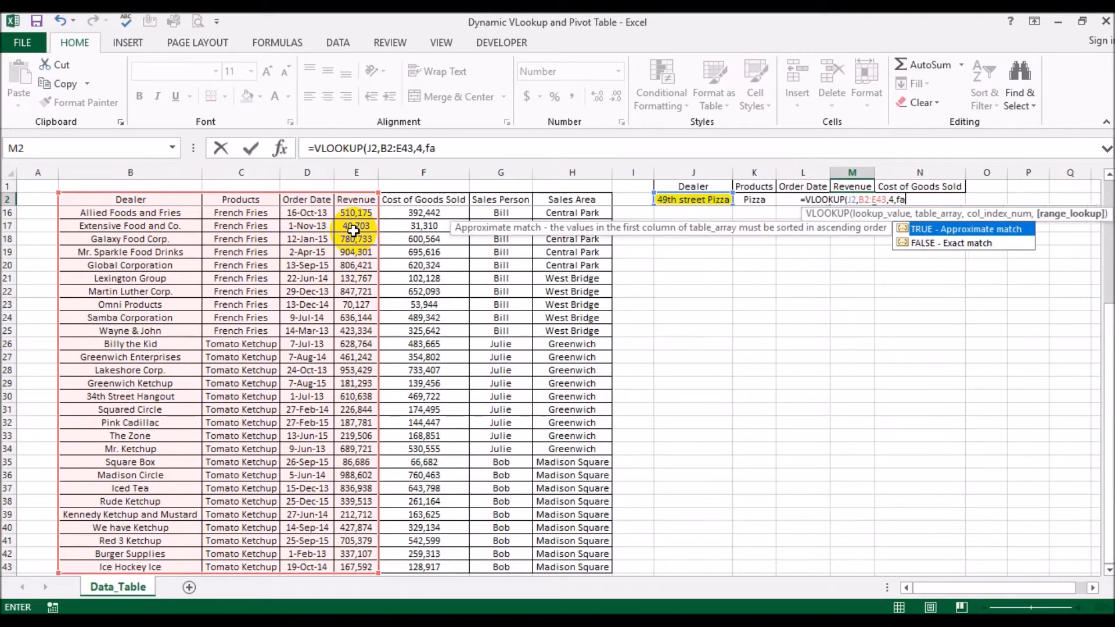
{"action": "type", "text": "lse)"}
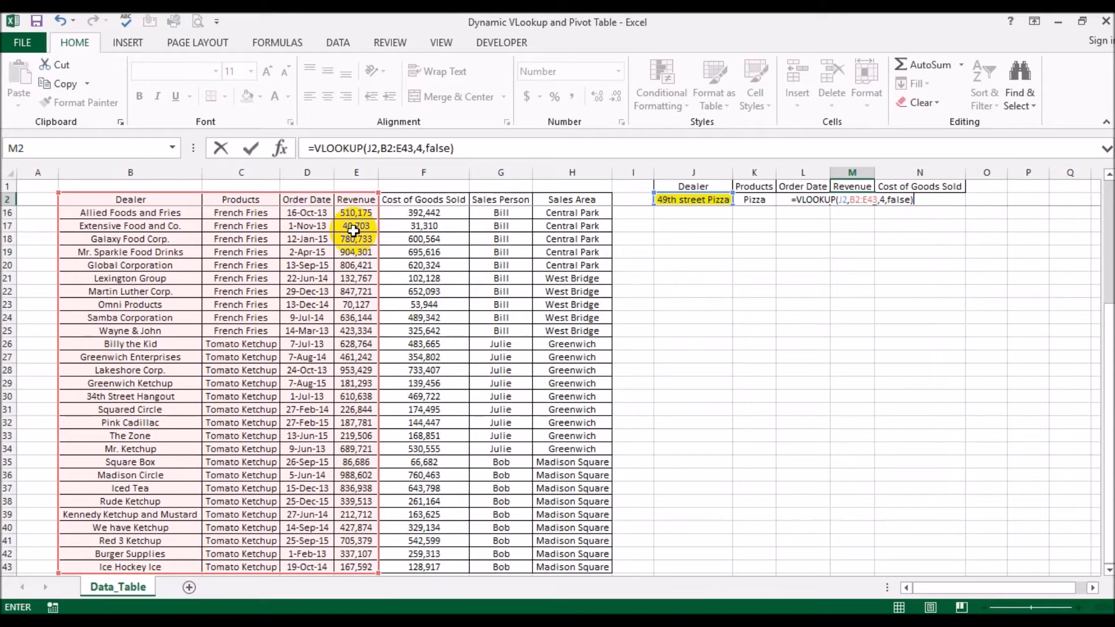
{"action": "key", "text": "Return"}
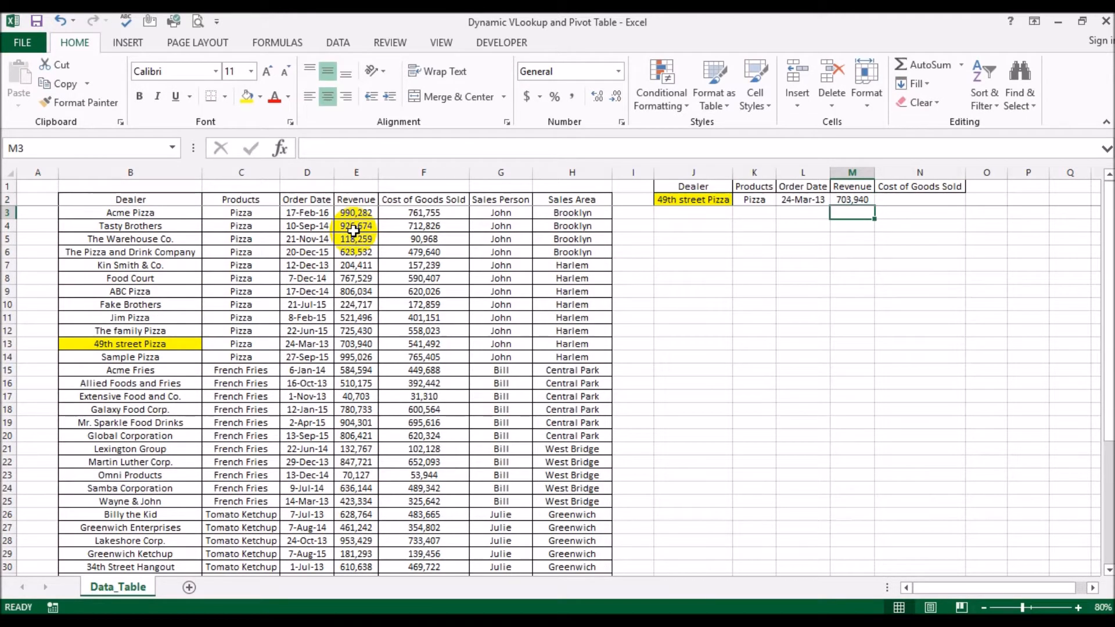
{"action": "left_click", "coordinate": [346, 344]}
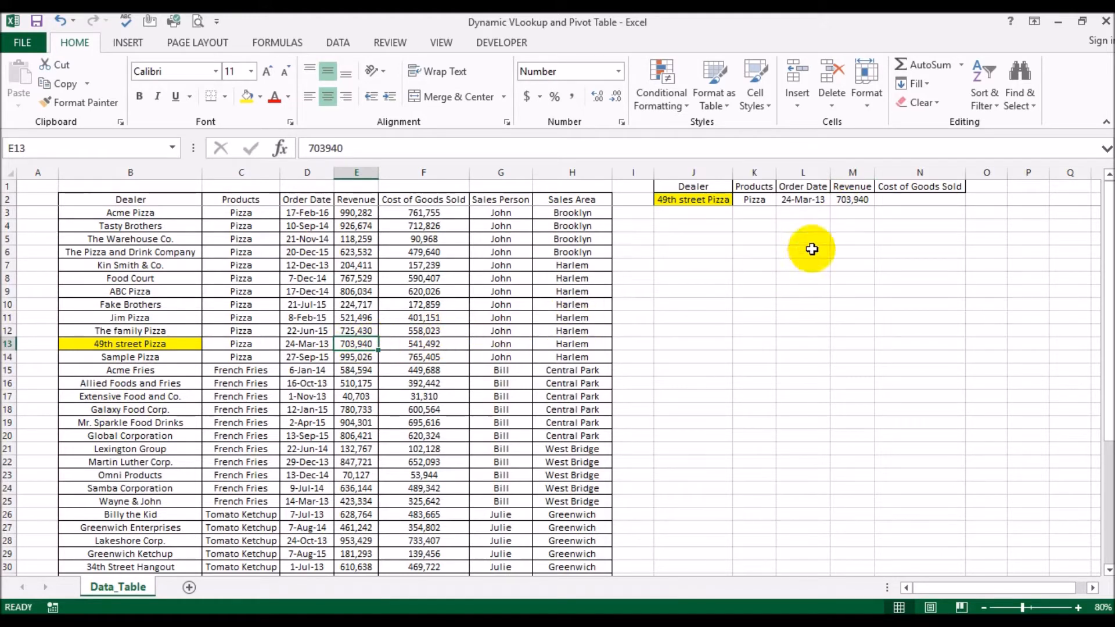
Enter =VLOOKUP(J2,B2:F43,5,false) in N2 to look up the dealer's cost of goods sold, and review the formula
{"action": "left_click", "coordinate": [891, 201]}
{"action": "type", "text": "=vl"}
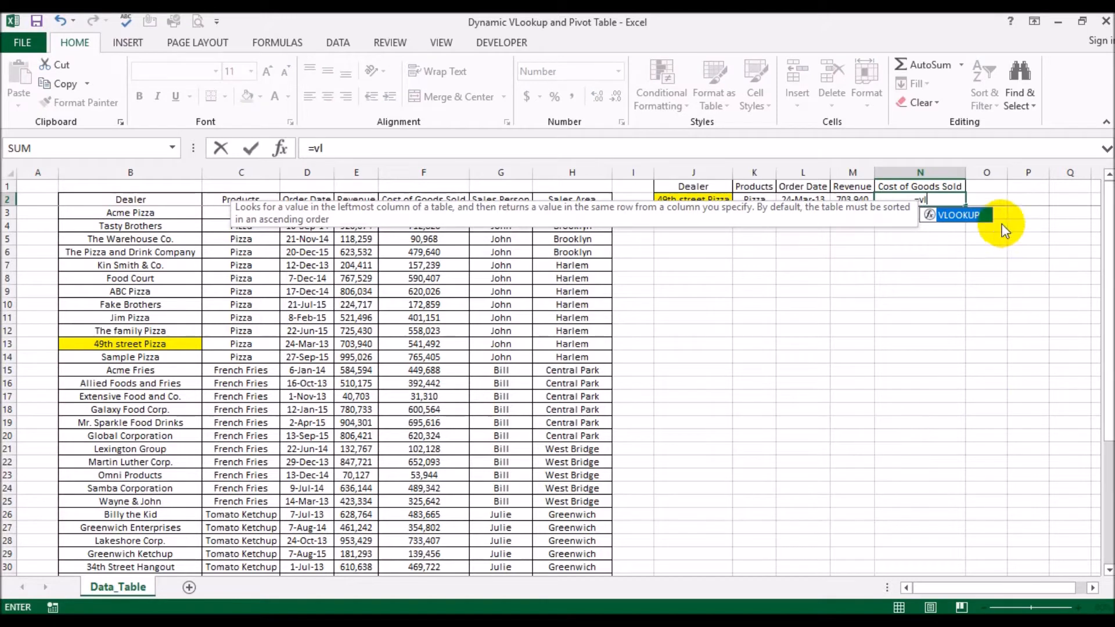
{"action": "double_click", "coordinate": [961, 214]}
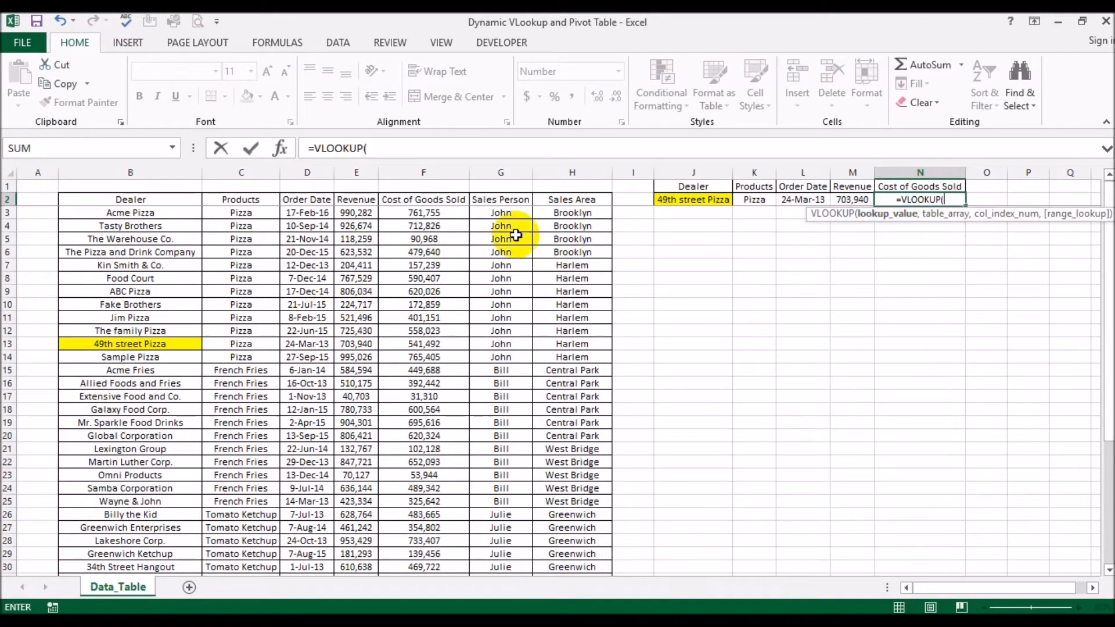
{"action": "left_click", "coordinate": [676, 199]}
{"action": "type", "text": ","}
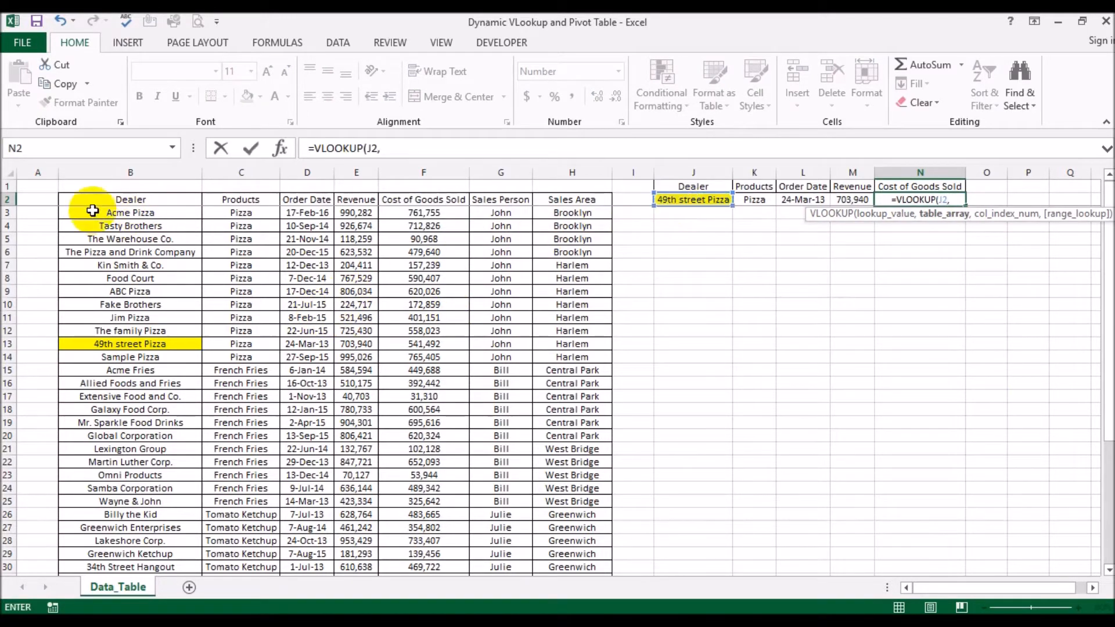
{"action": "left_click_drag", "start_coordinate": [96, 200], "coordinate": [435, 226]}
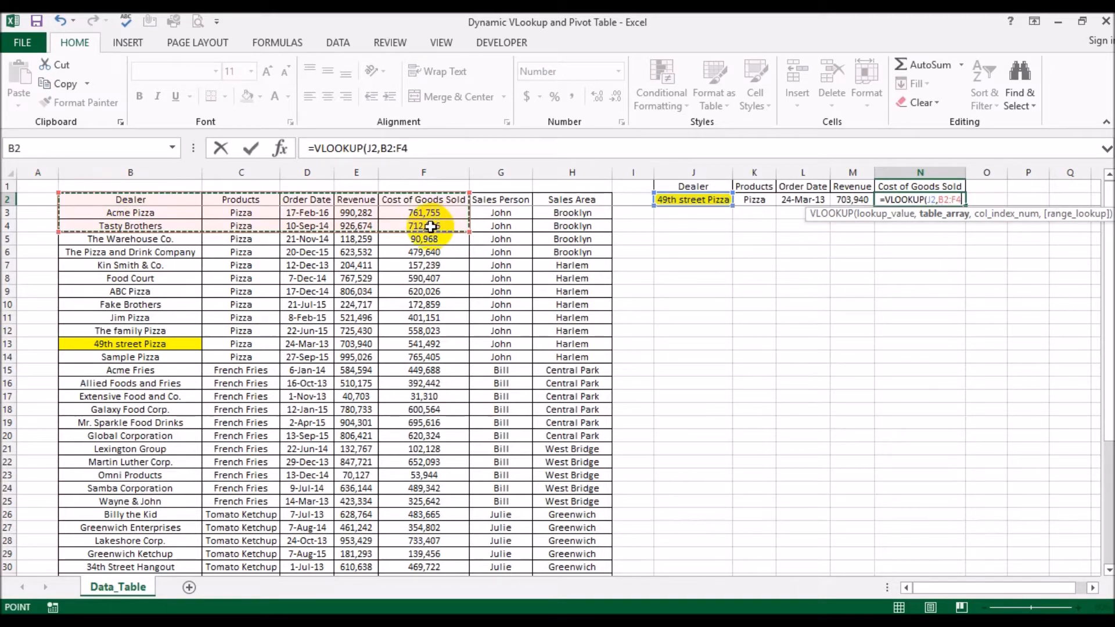
{"action": "key", "text": "ctrl+shift+Down"}
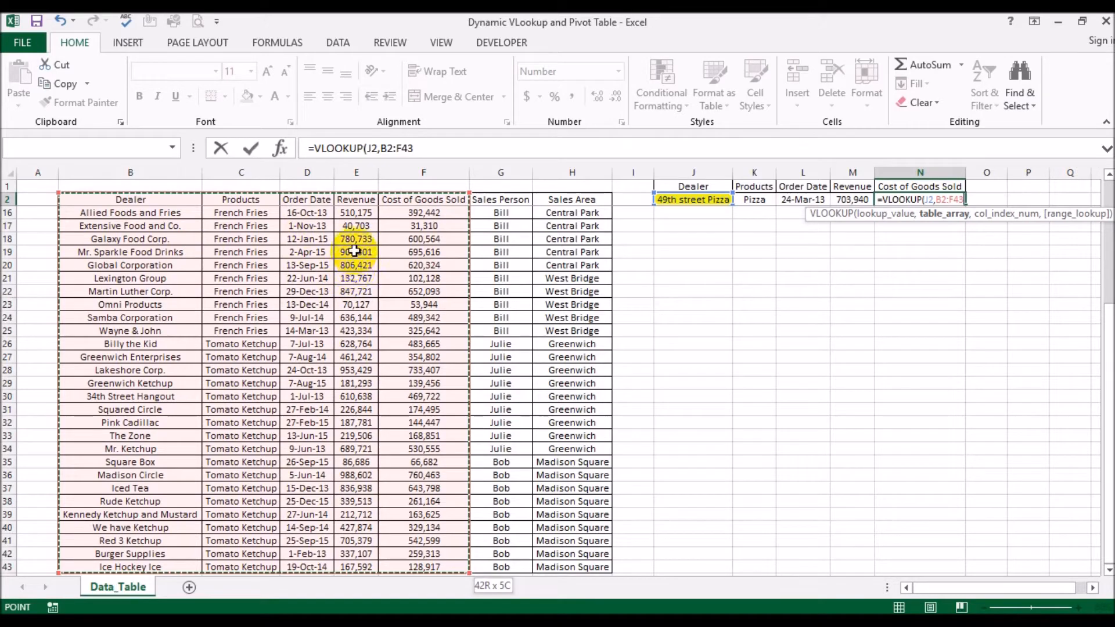
{"action": "type", "text": ","}
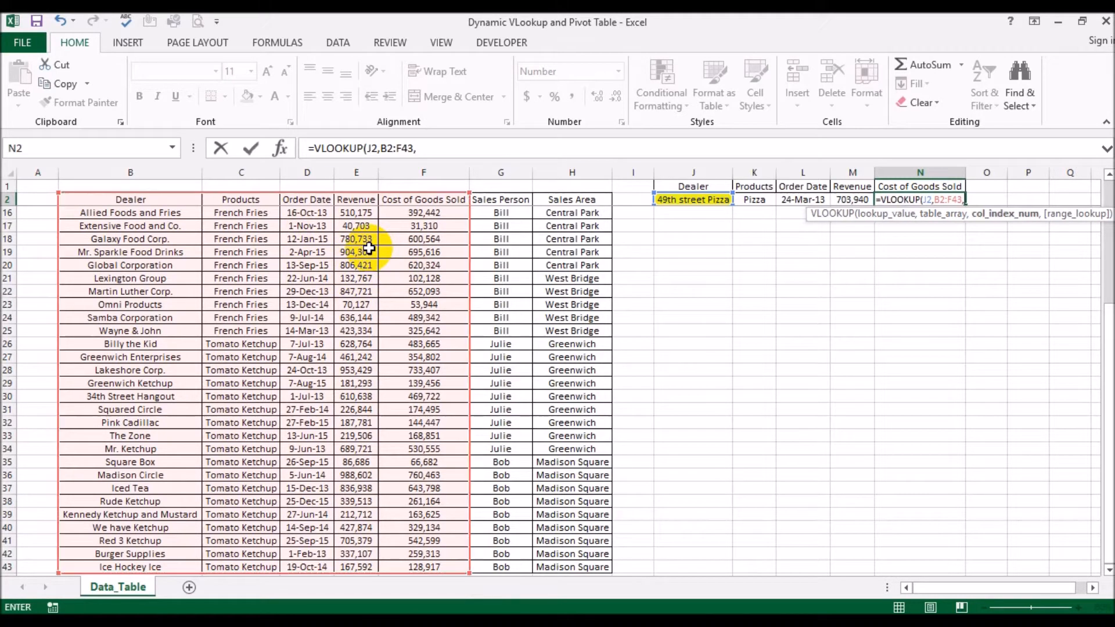
{"action": "type", "text": "5,false"}
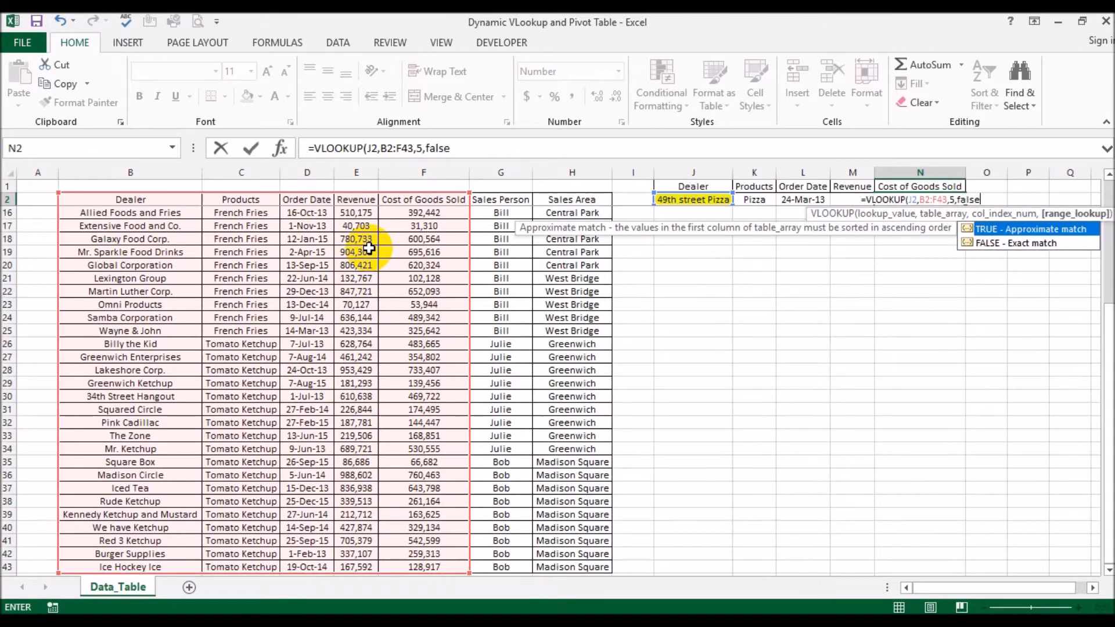
{"action": "key", "text": "Return"}
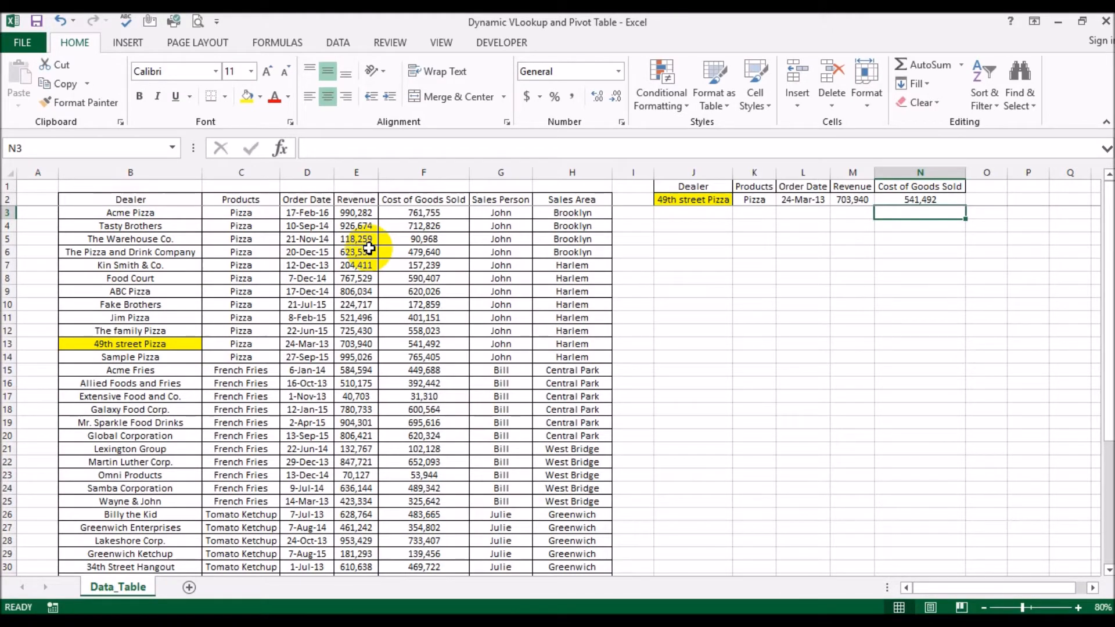
{"action": "left_click", "coordinate": [918, 200]}
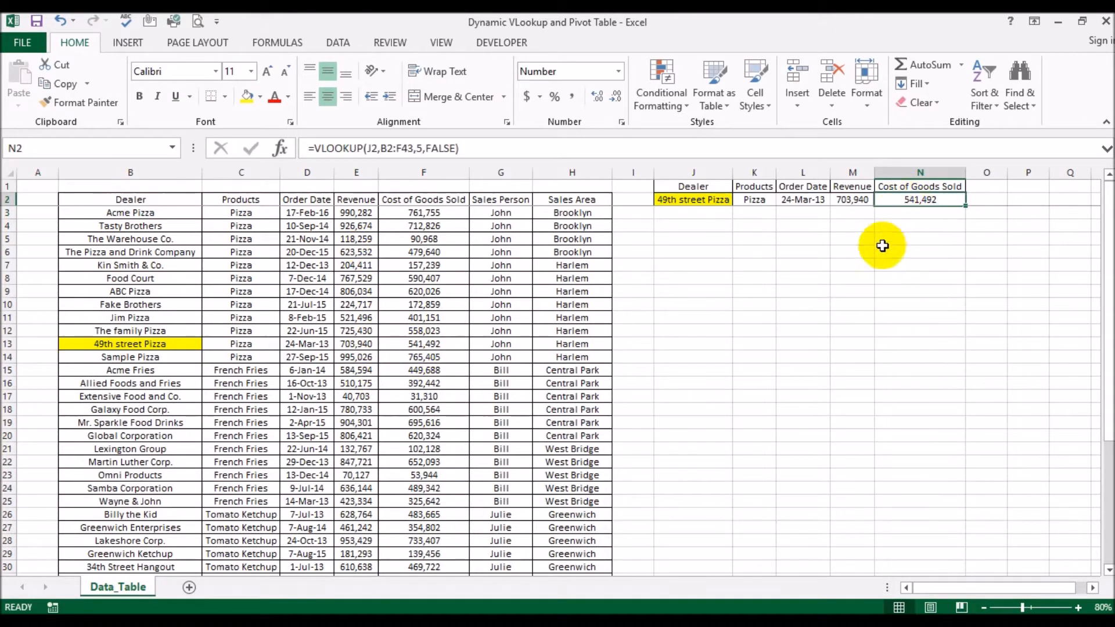
{"action": "left_click", "coordinate": [844, 343]}
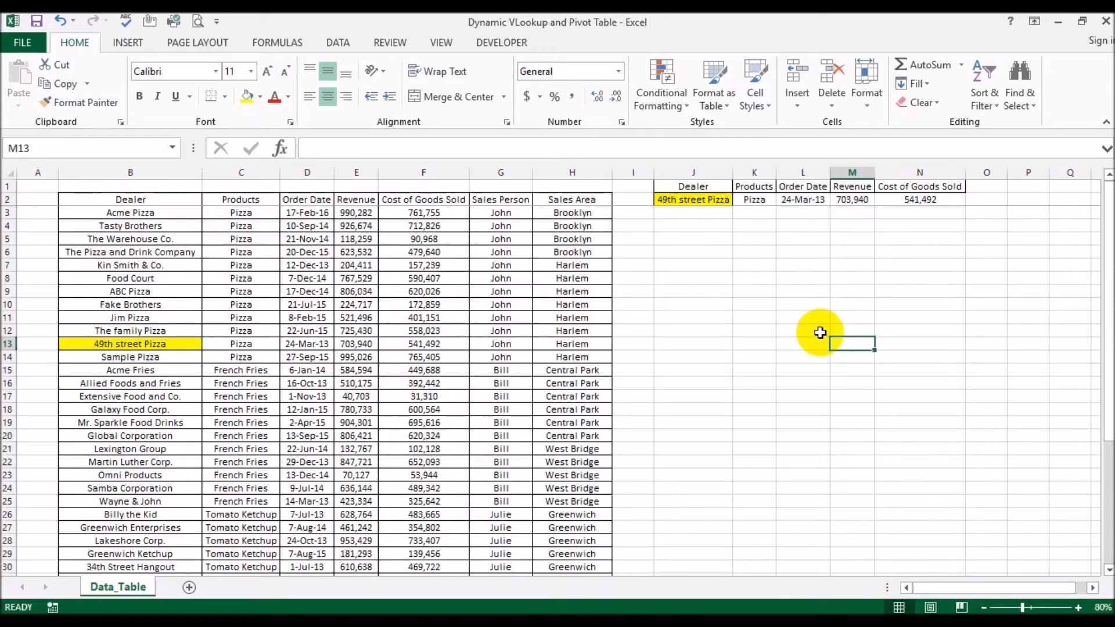
Examine which table rows the Products lookup formula in K2 covers, down to the end of the data
{"action": "left_click", "coordinate": [754, 198]}
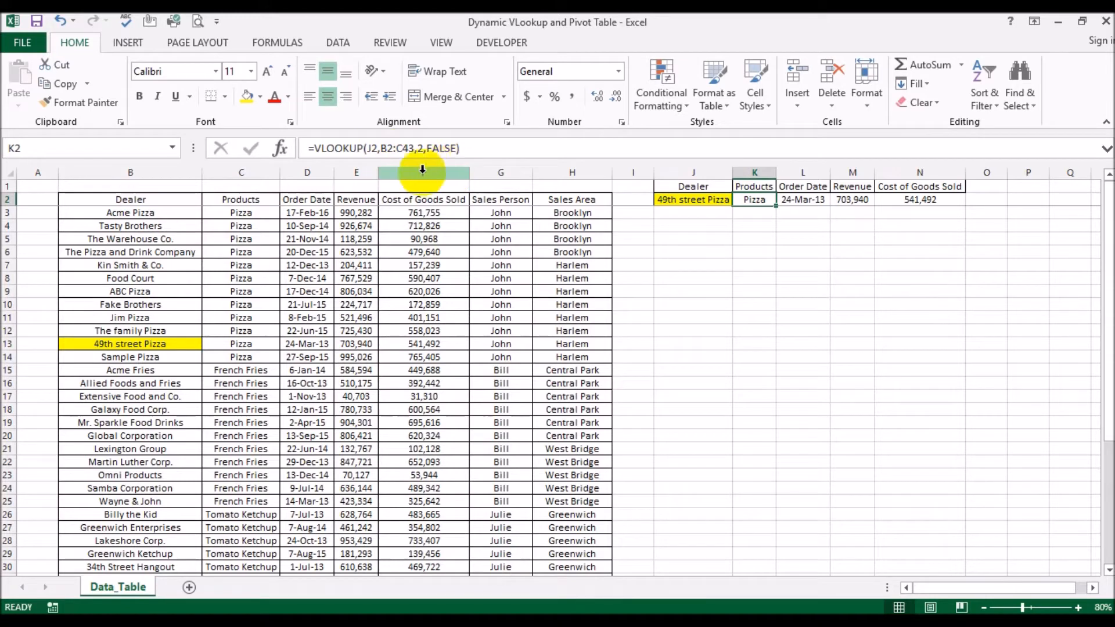
{"action": "left_click", "coordinate": [498, 149]}
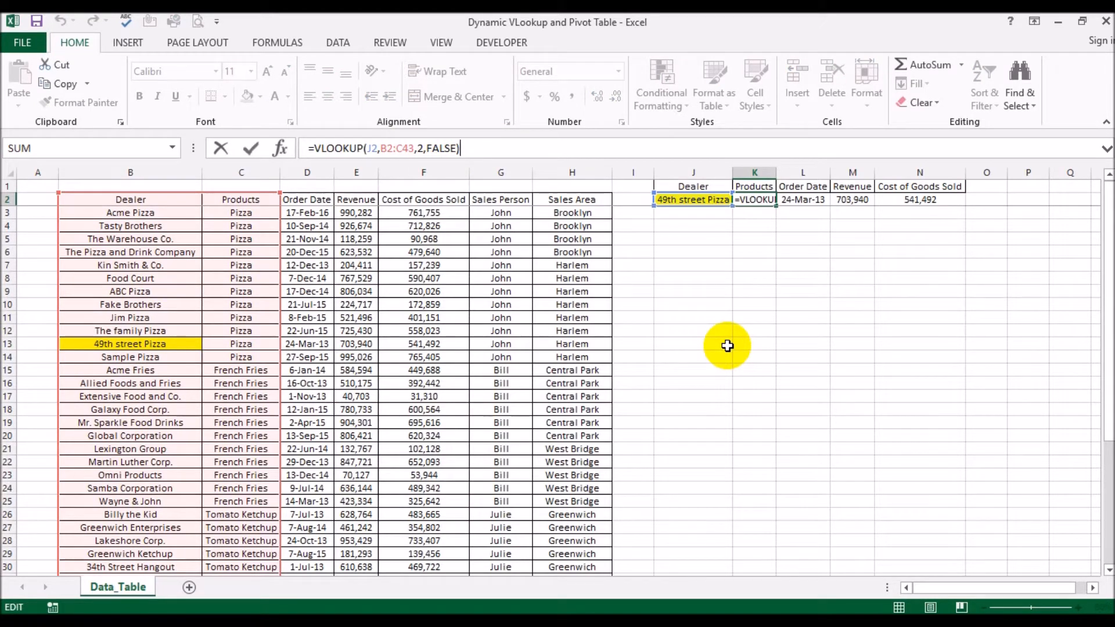
{"action": "left_click_drag", "start_coordinate": [1107, 354], "coordinate": [1106, 456]}
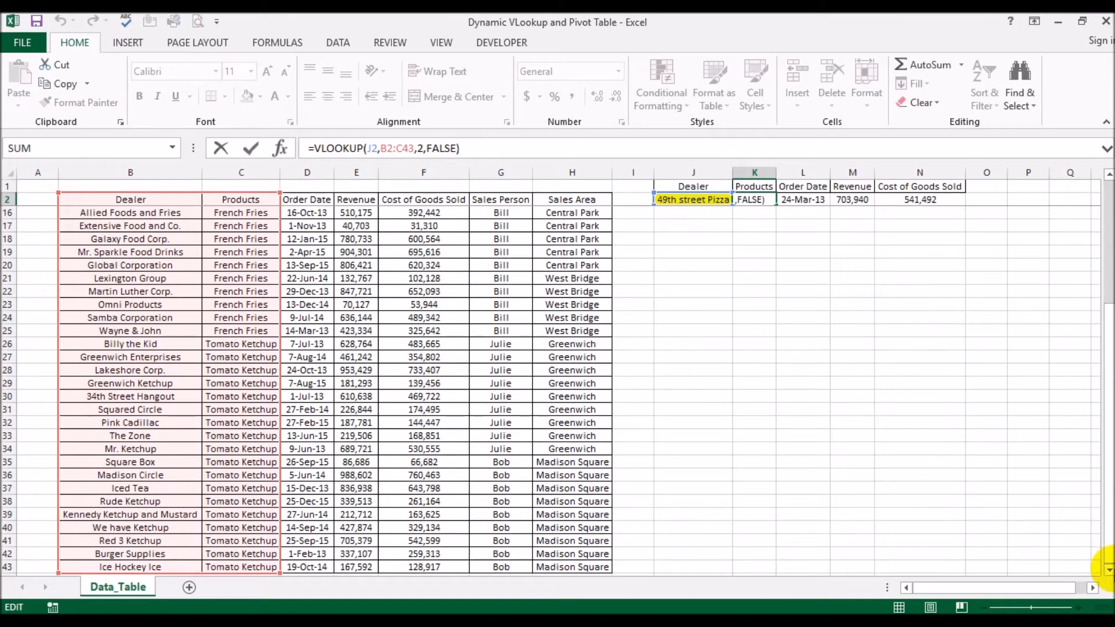
{"action": "left_click", "coordinate": [1108, 571]}
{"action": "left_click", "coordinate": [1109, 571]}
{"action": "left_click", "coordinate": [1108, 570]}
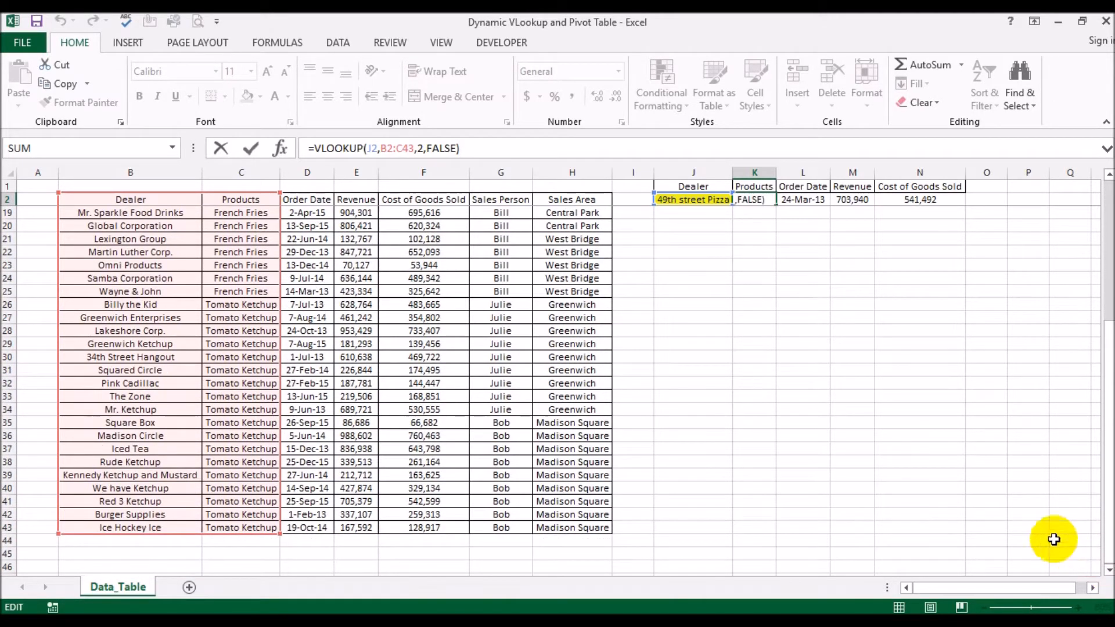
{"action": "left_click", "coordinate": [12, 528]}
{"action": "left_click", "coordinate": [697, 379]}
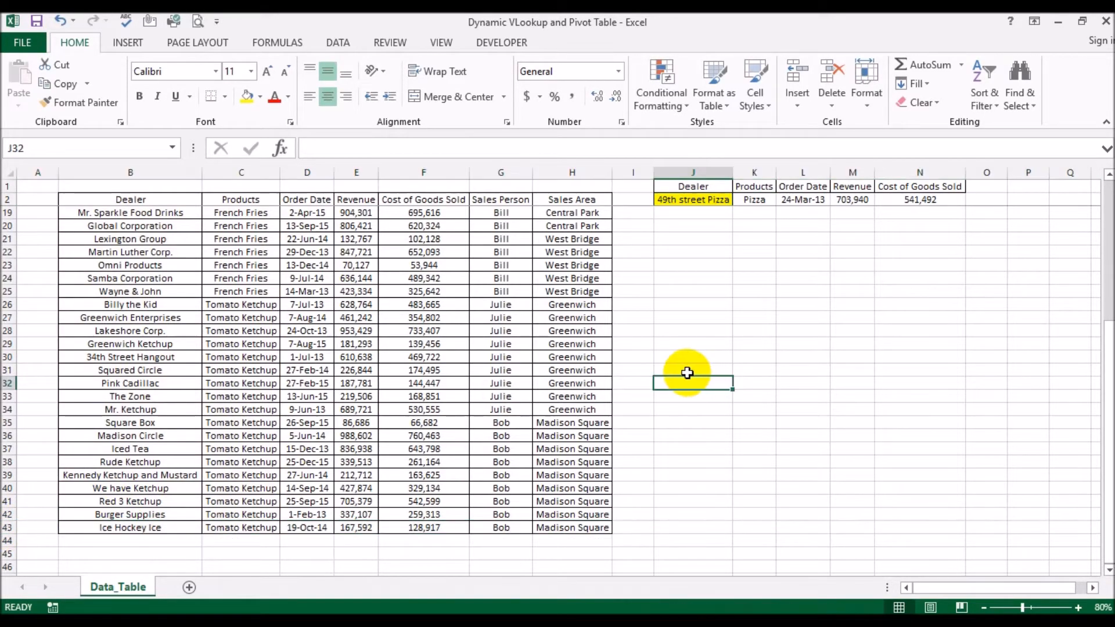
Start a new record in row 44 directly below the table with dealer Test Dealer and product Pizza Sauce
{"action": "scroll", "coordinate": [686, 372], "scroll_direction": "up", "scroll_amount": 5}
{"action": "scroll", "coordinate": [686, 372], "scroll_direction": "down", "scroll_amount": 9}
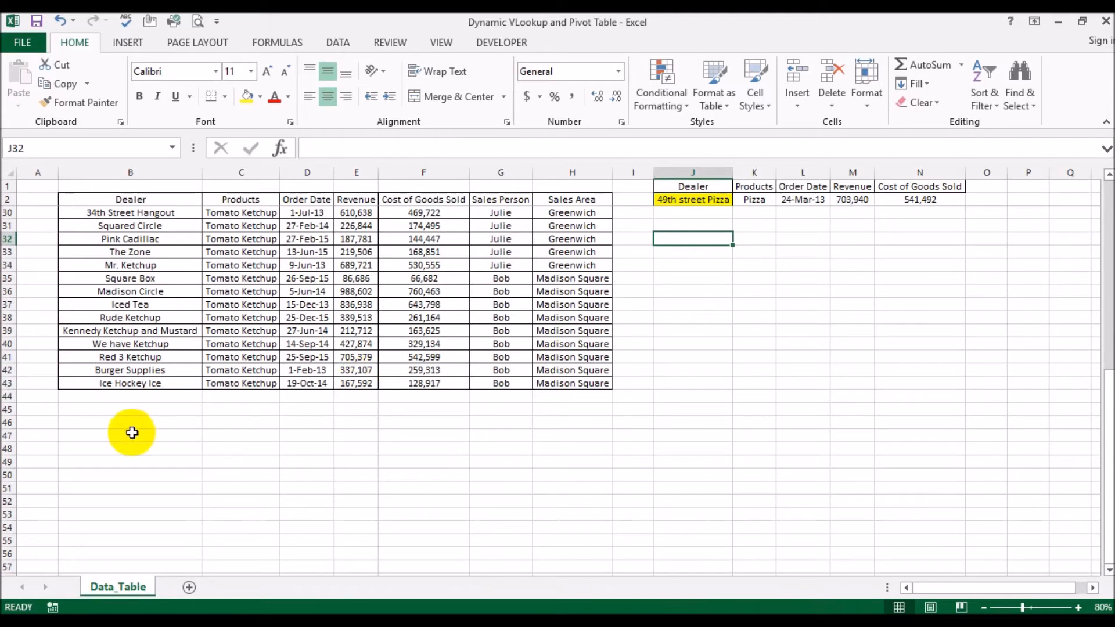
{"action": "left_click", "coordinate": [123, 398]}
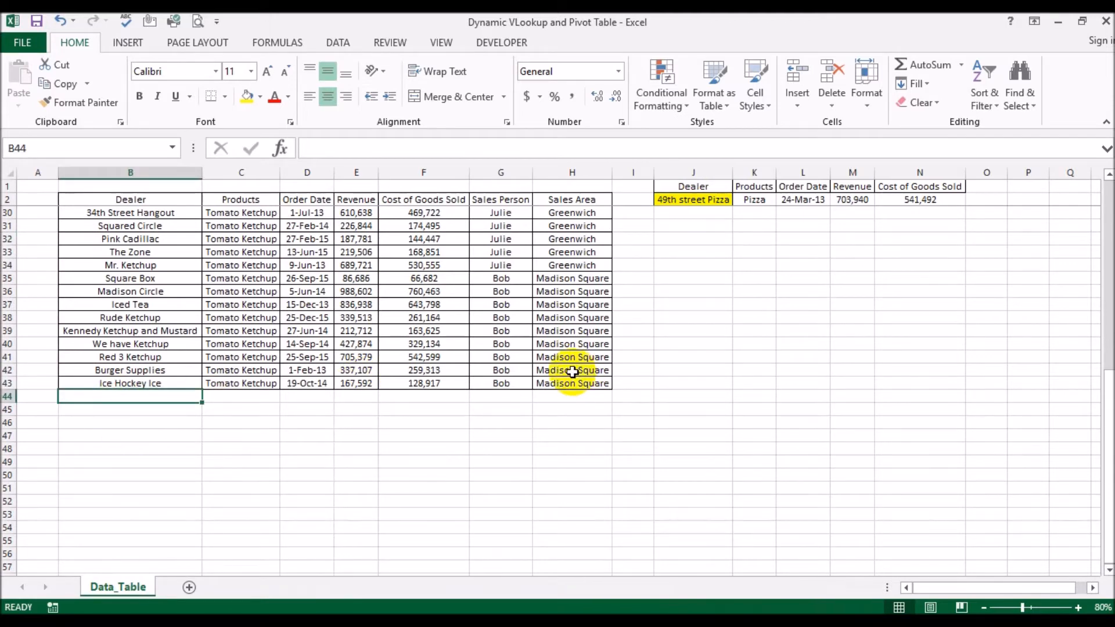
{"action": "type", "text": "Test Dealer"}
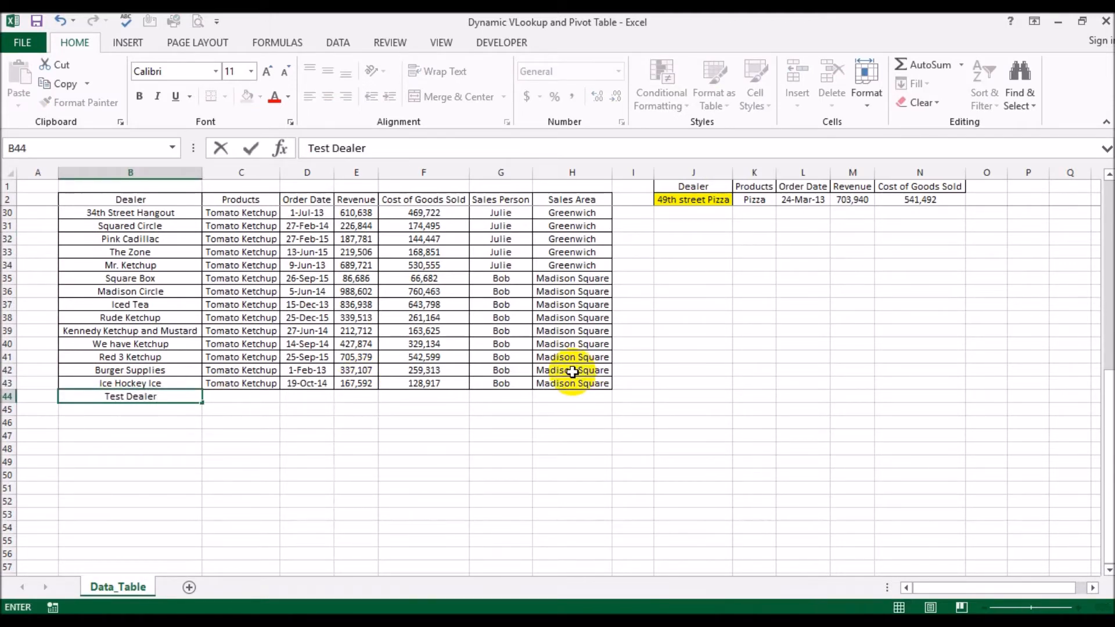
{"action": "key", "text": "Tab"}
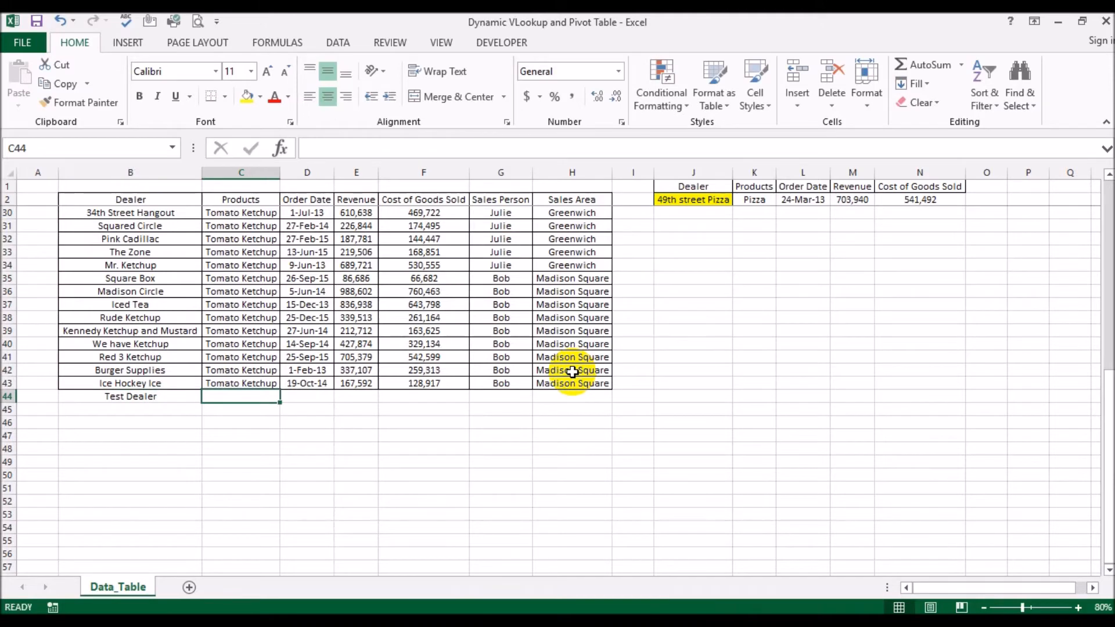
{"action": "type", "text": "Pizza Sauce"}
{"action": "key", "text": "Tab"}
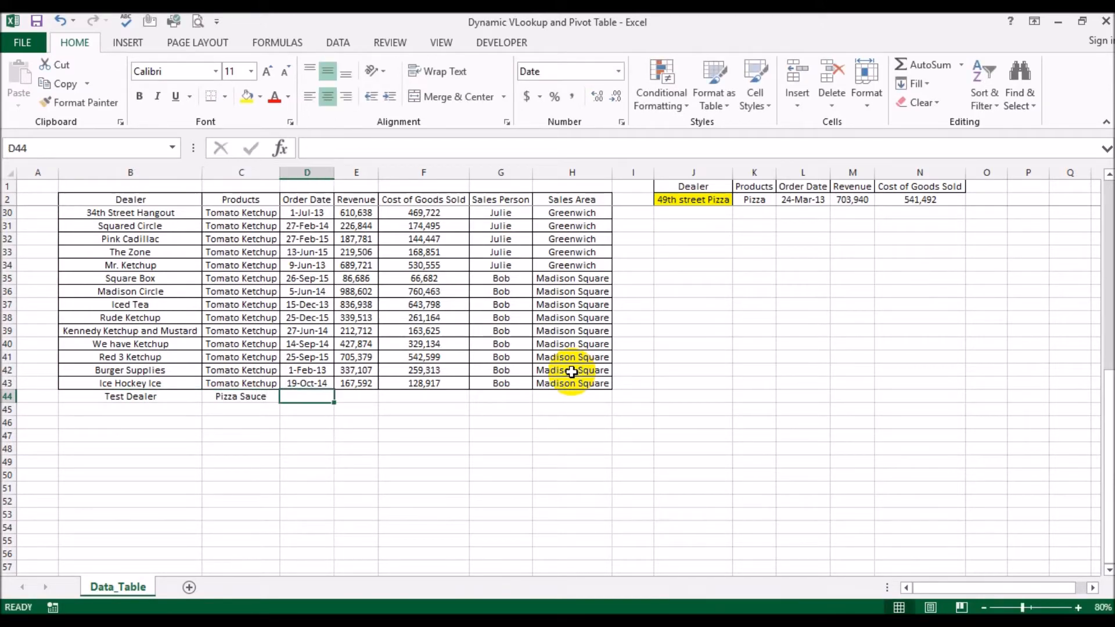
Complete the Test Dealer record with order date 11/15, revenue 250,000 and cost of goods sold 150,000
{"action": "type", "text": "11/15"}
{"action": "key", "text": "Tab"}
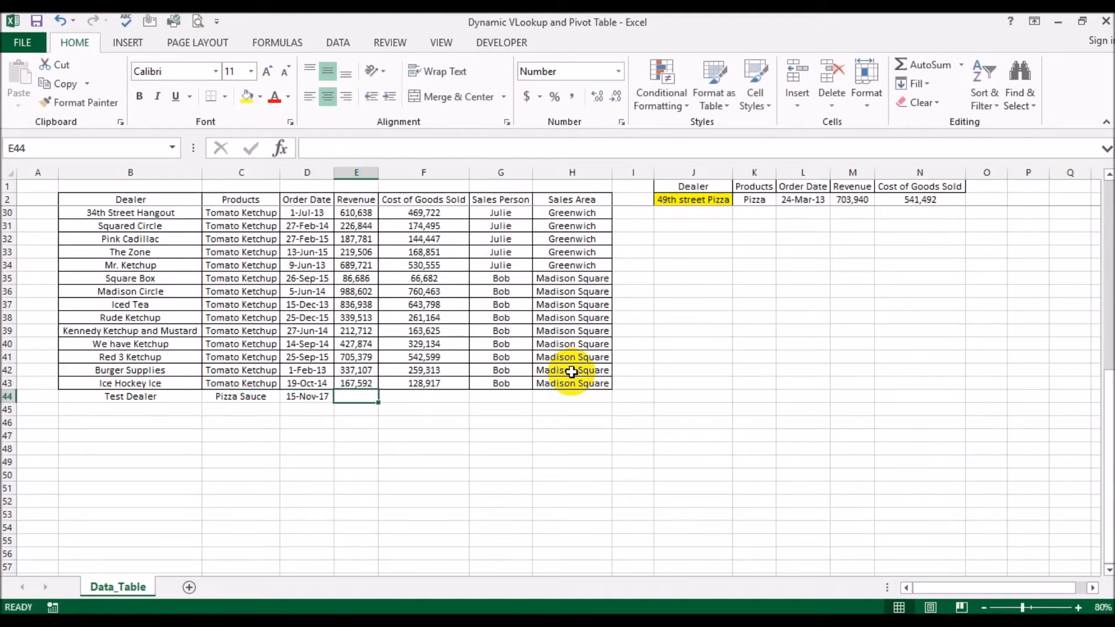
{"action": "type", "text": "250,000"}
{"action": "key", "text": "Tab"}
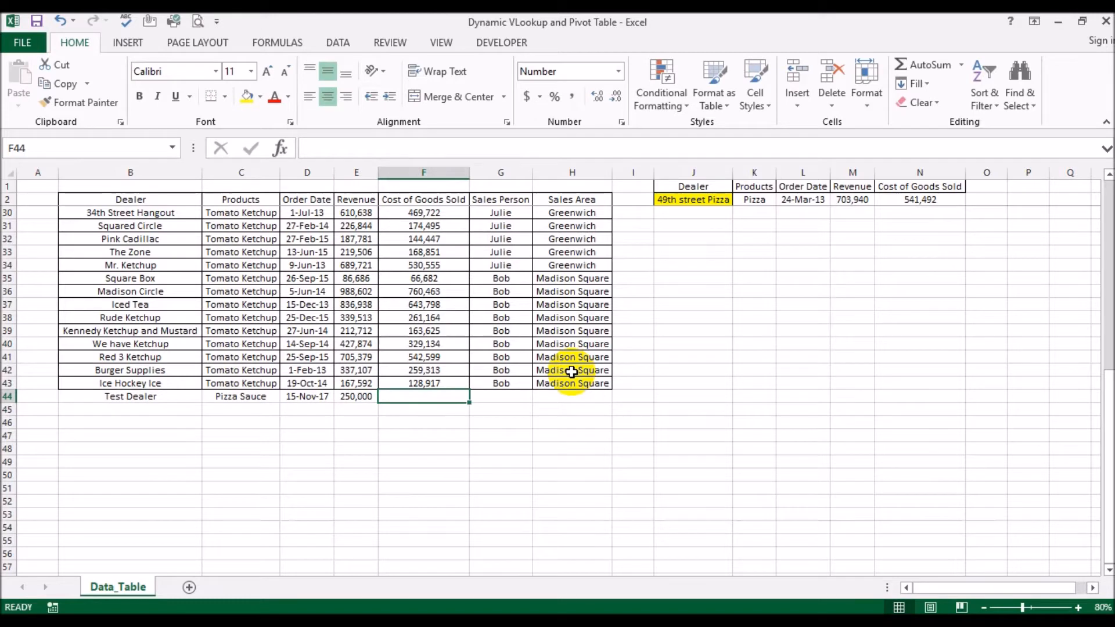
{"action": "type", "text": "150000"}
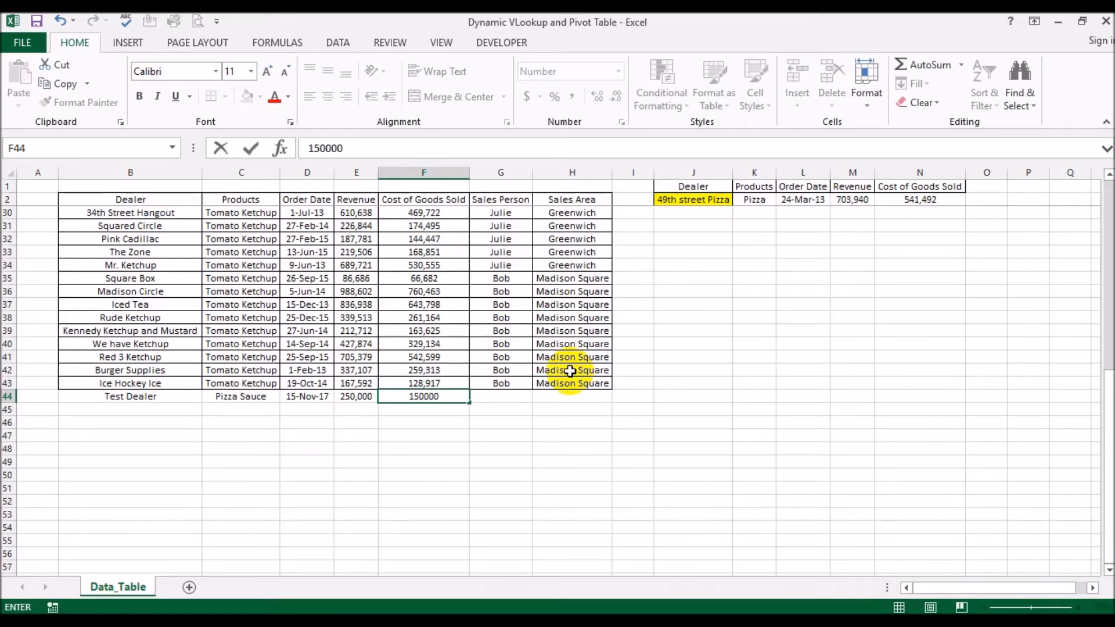
{"action": "key", "text": "Tab"}
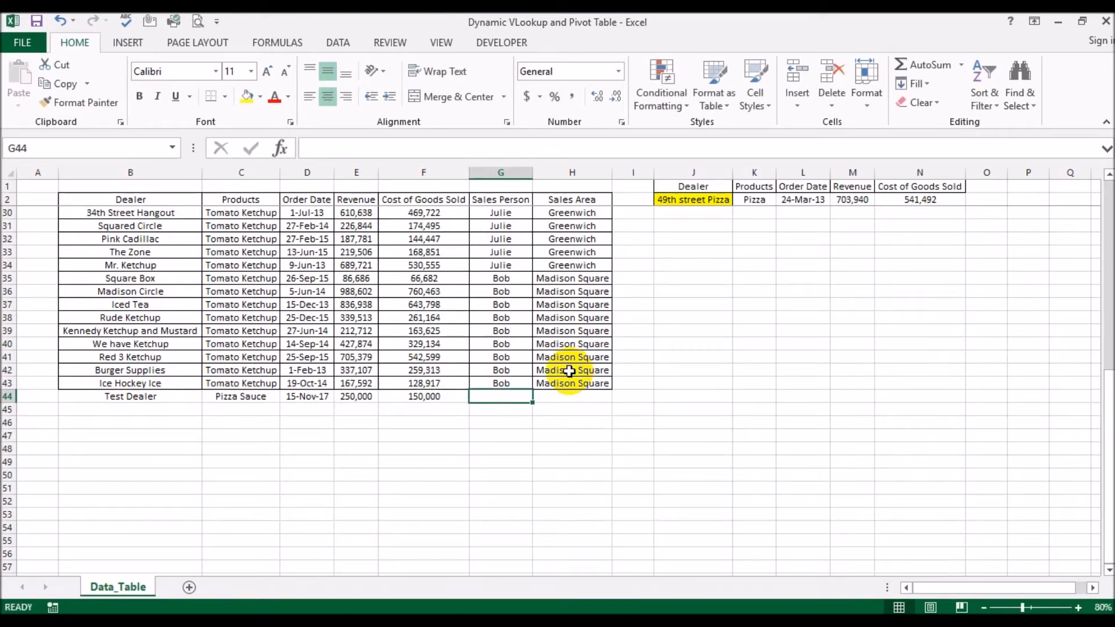
Change the lookup dealer in J2 to Test Dealer
{"action": "left_click", "coordinate": [689, 202]}
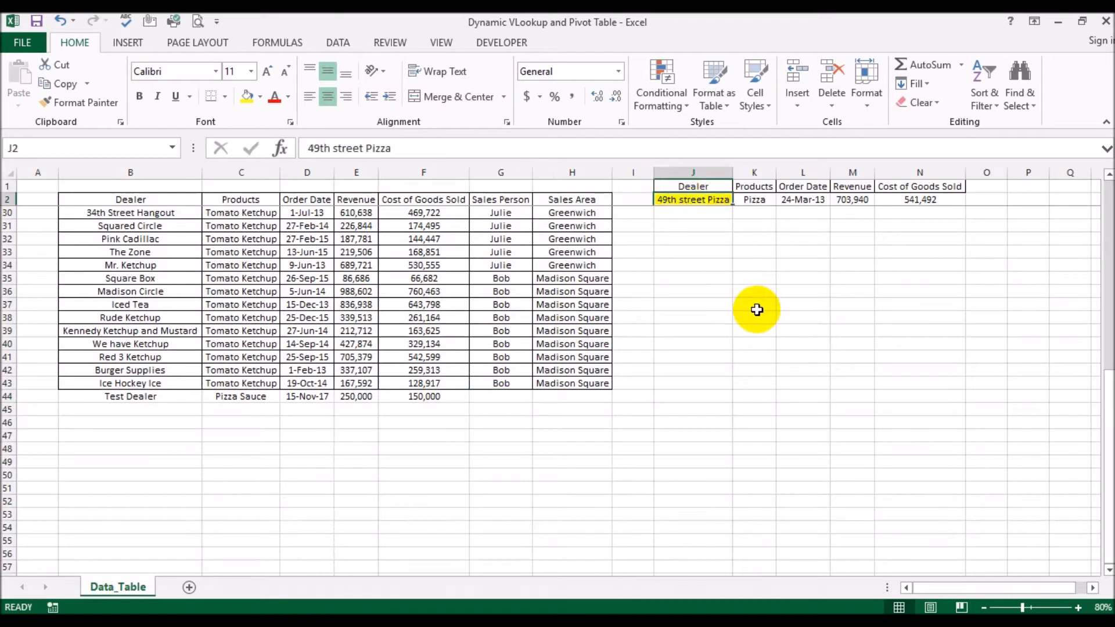
{"action": "type", "text": "Test Dealer"}
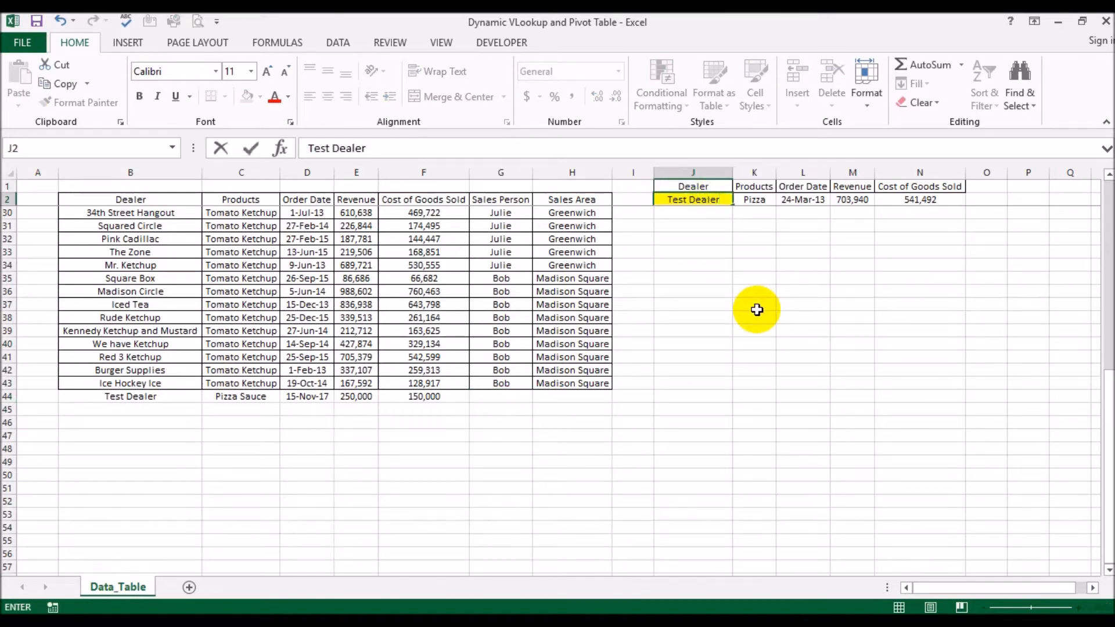
{"action": "key", "text": "Return"}
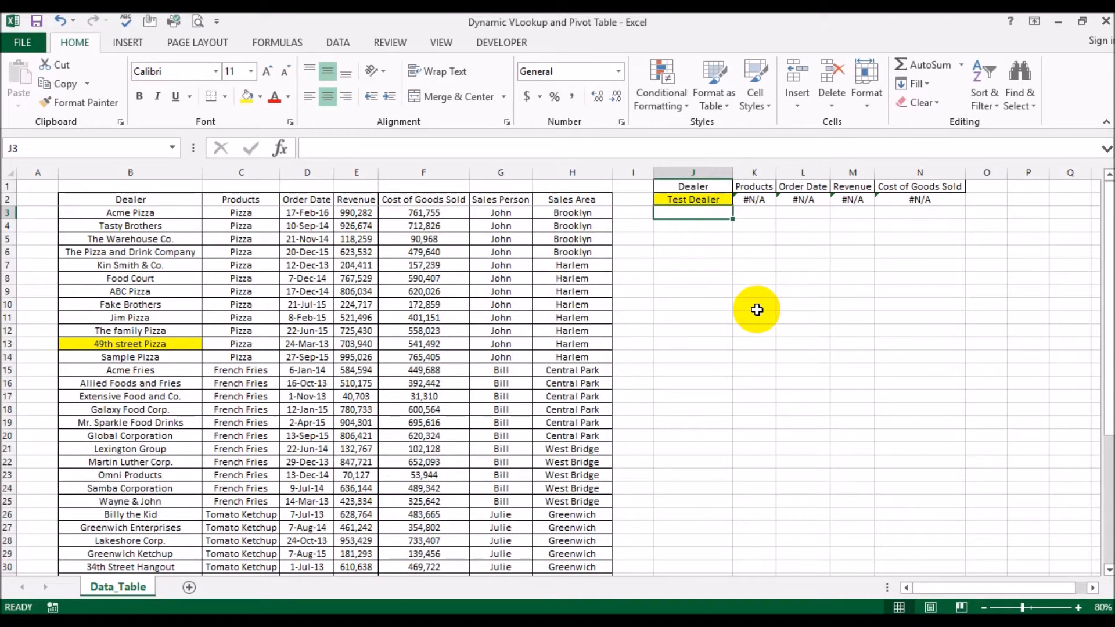
Extend the Products lookup range in K2 to B2:C44 so it includes the Test Dealer row, and autofit column K
{"action": "left_click", "coordinate": [754, 199]}
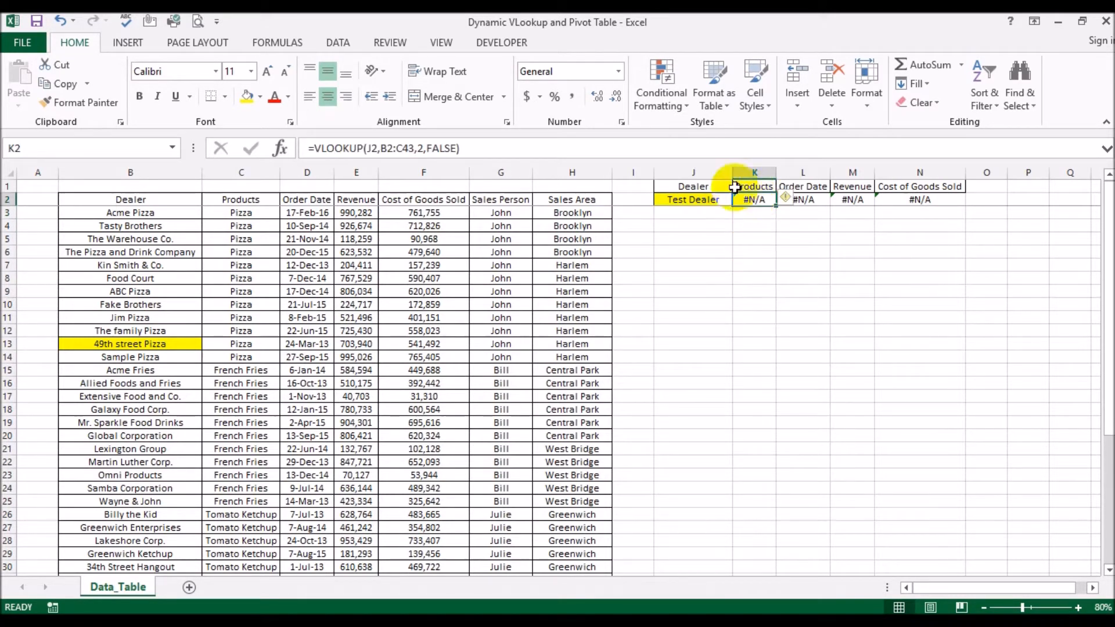
{"action": "left_click", "coordinate": [565, 151]}
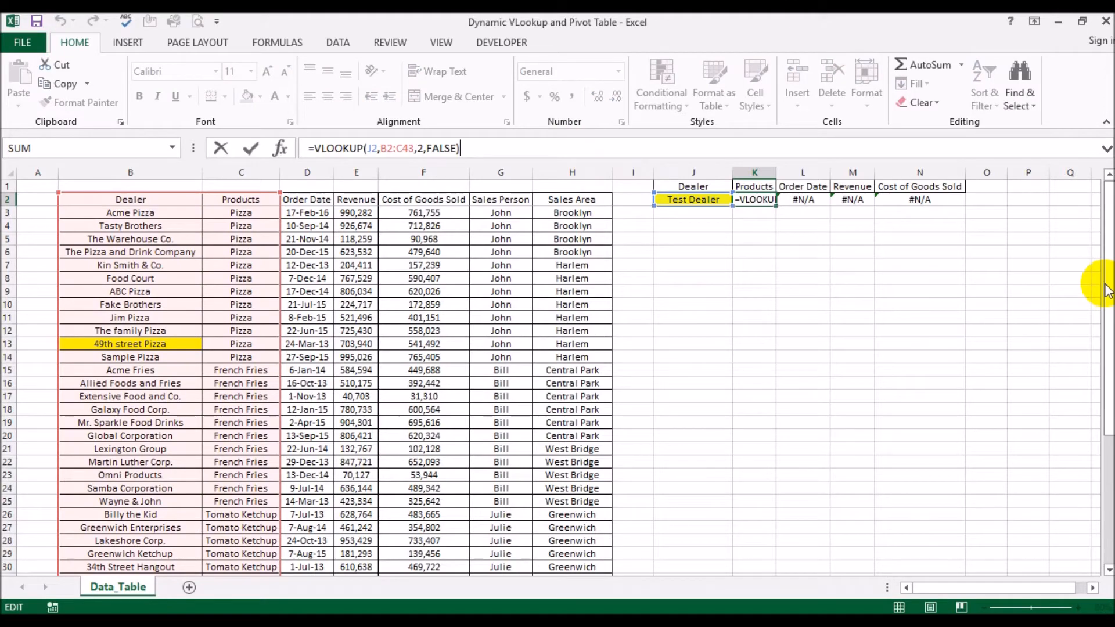
{"action": "left_click_drag", "start_coordinate": [1108, 287], "coordinate": [1091, 461]}
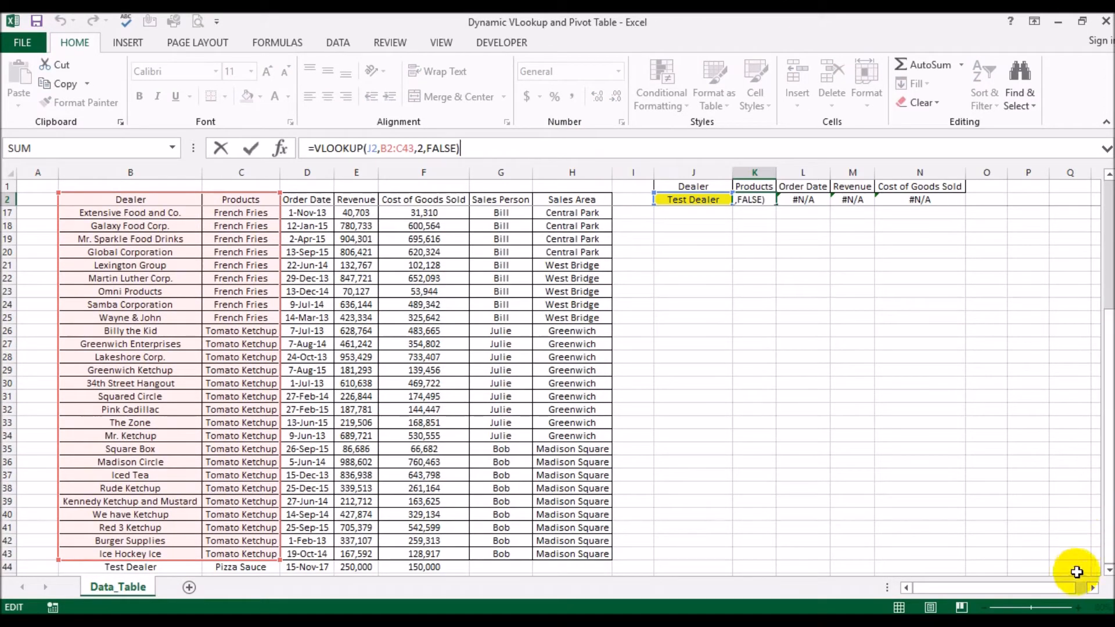
{"action": "left_click", "coordinate": [1110, 573]}
{"action": "left_click", "coordinate": [1110, 573]}
{"action": "left_click", "coordinate": [1110, 572]}
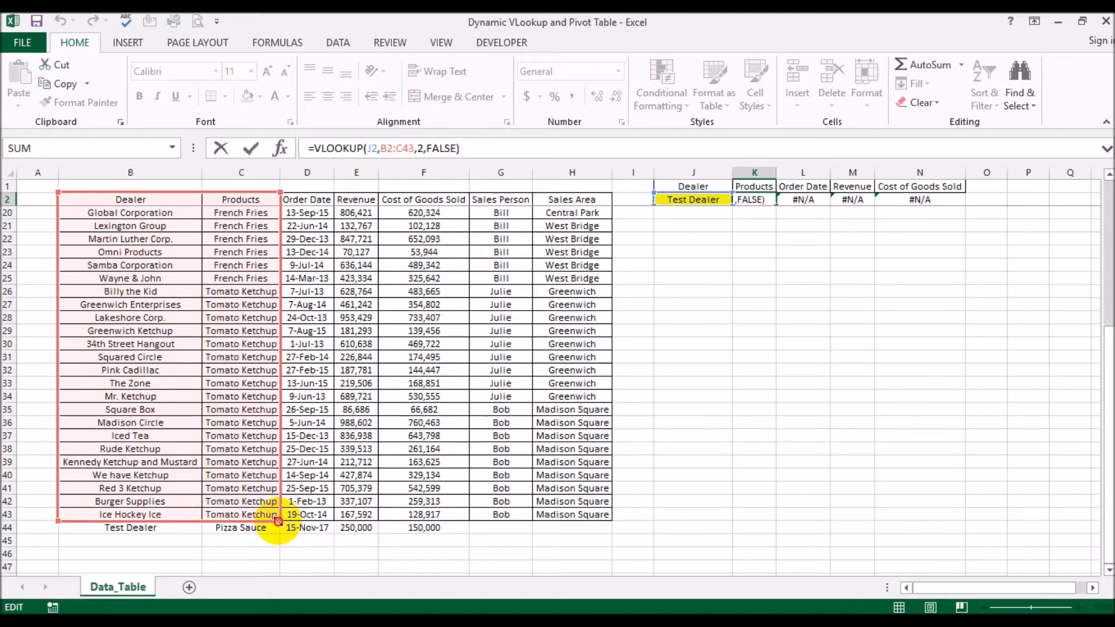
{"action": "left_click_drag", "start_coordinate": [276, 521], "coordinate": [275, 531]}
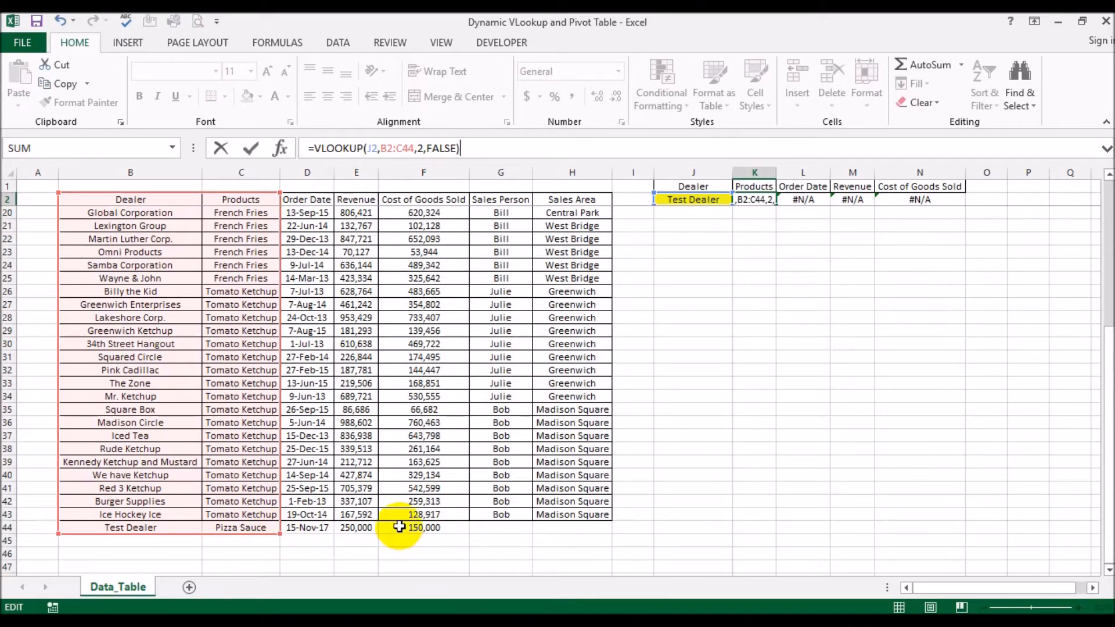
{"action": "key", "text": "Return"}
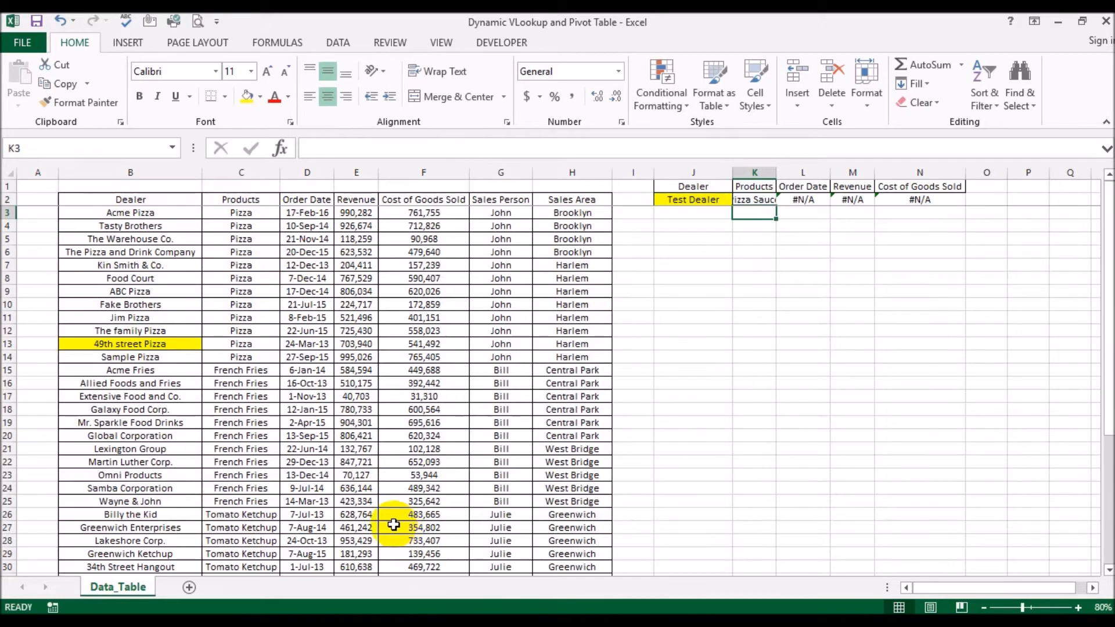
{"action": "double_click", "coordinate": [772, 174]}
Compare the table ranges of the lookup formulas in K2, L2, M2 and N2 with the last row of the data
{"action": "left_click", "coordinate": [753, 199]}
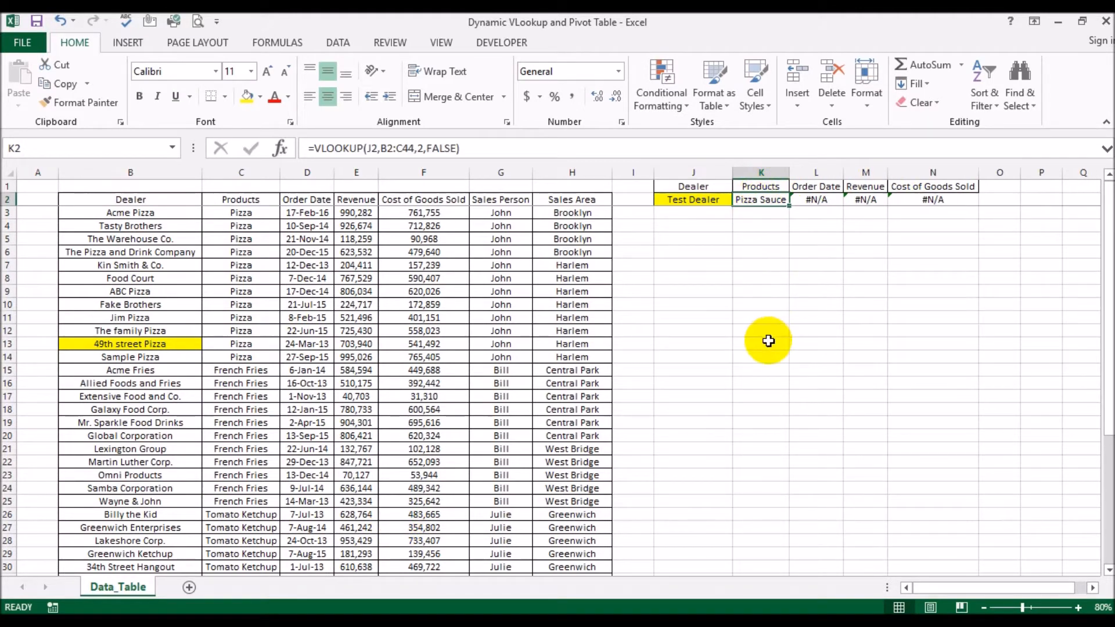
{"action": "left_click", "coordinate": [804, 201]}
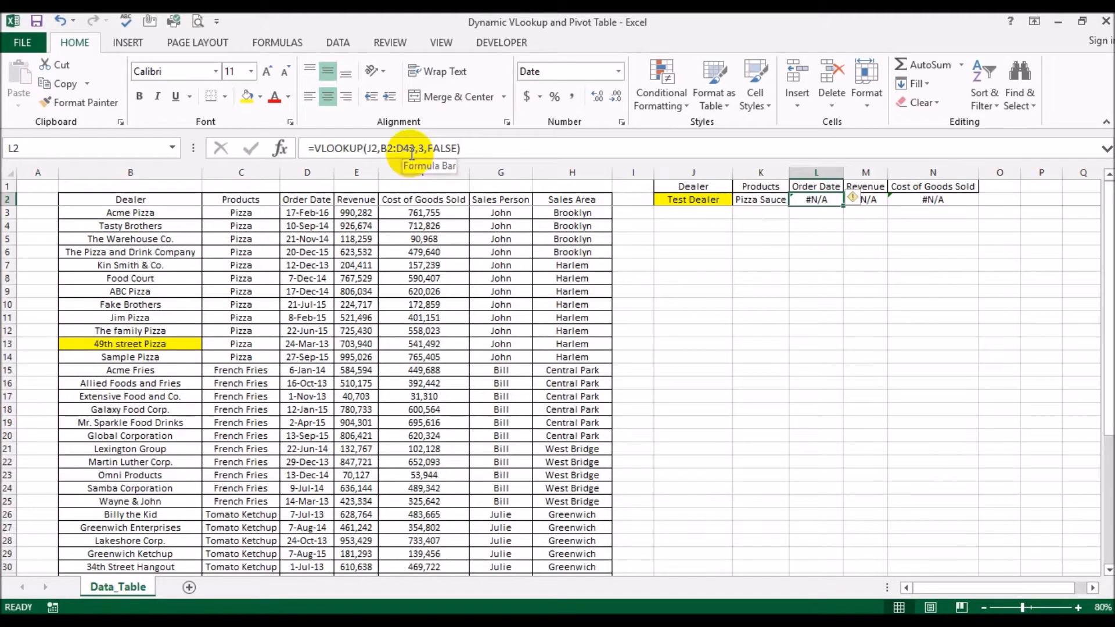
{"action": "left_click", "coordinate": [869, 200]}
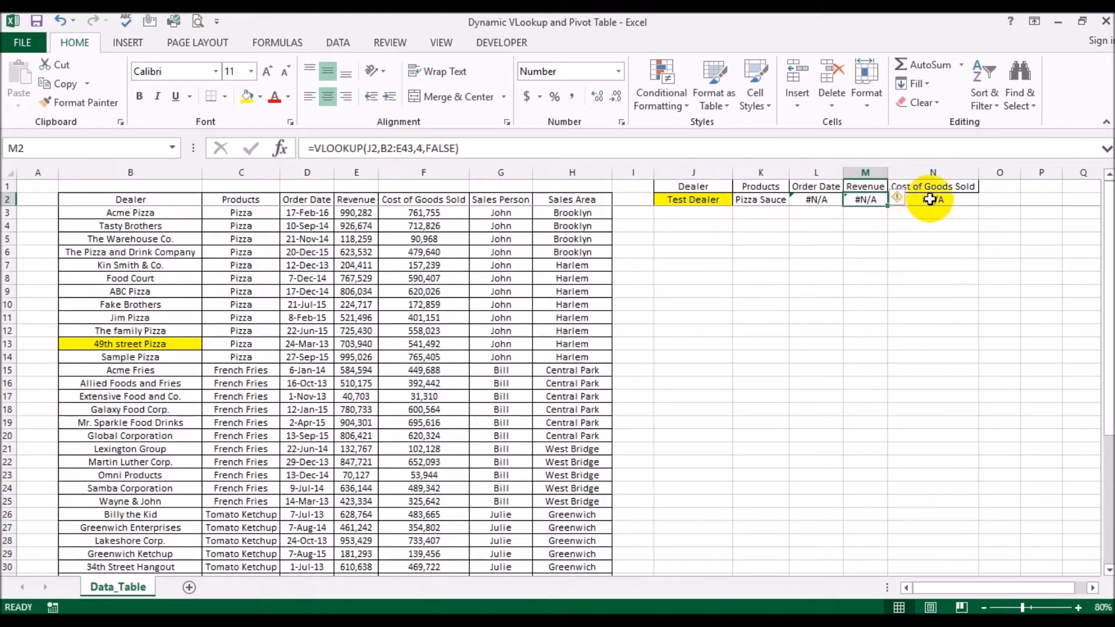
{"action": "left_click", "coordinate": [930, 199]}
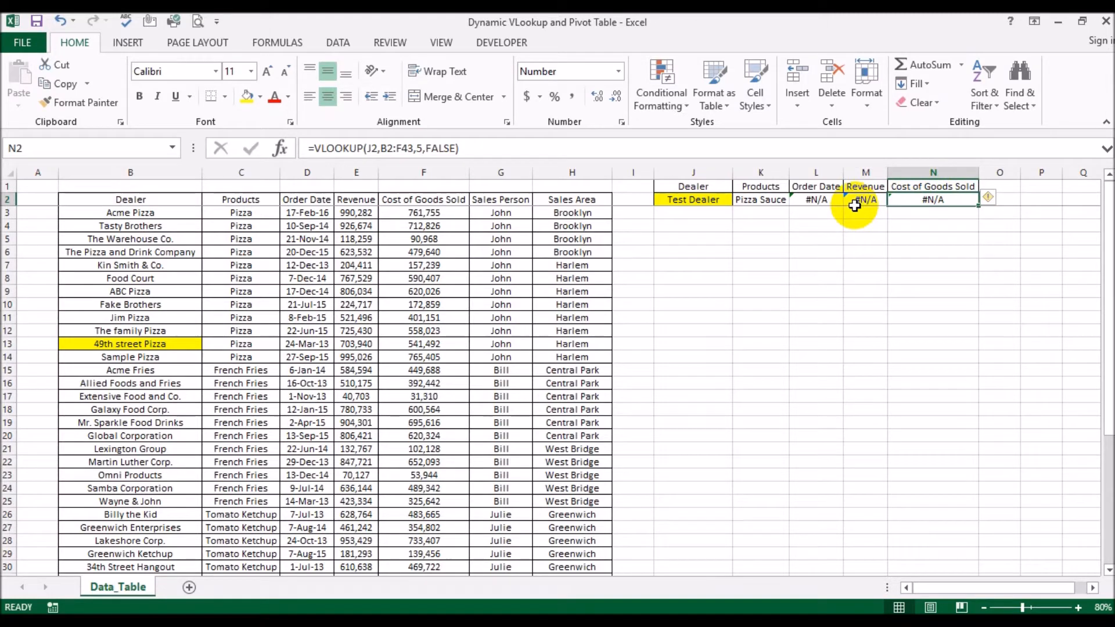
{"action": "scroll", "coordinate": [435, 386], "scroll_direction": "down", "scroll_amount": 8}
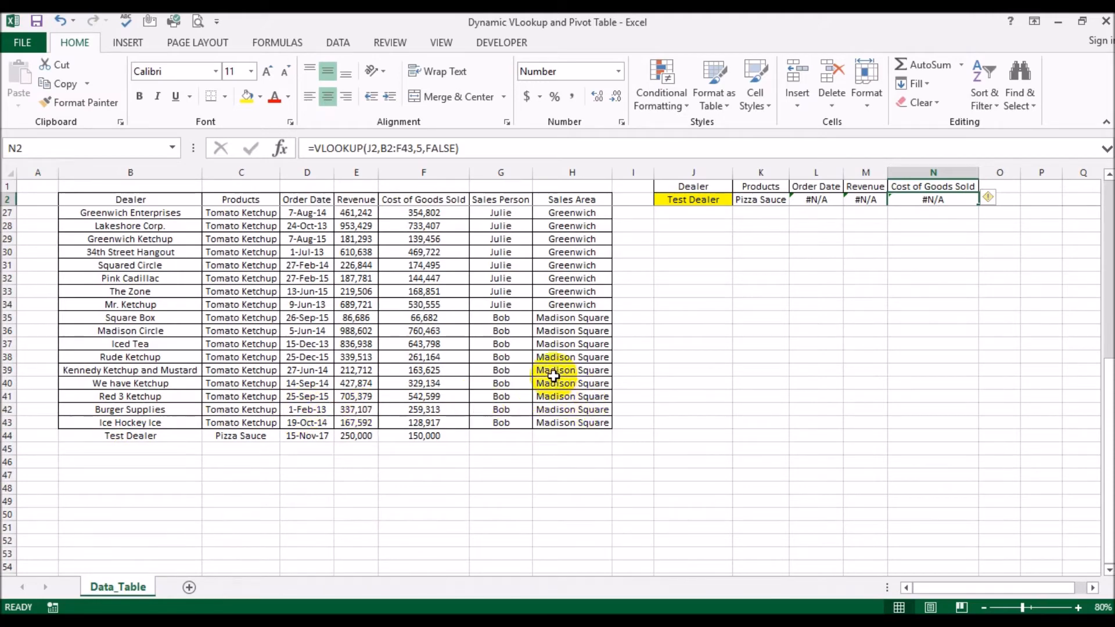
{"action": "scroll", "coordinate": [553, 377], "scroll_direction": "up", "scroll_amount": 8}
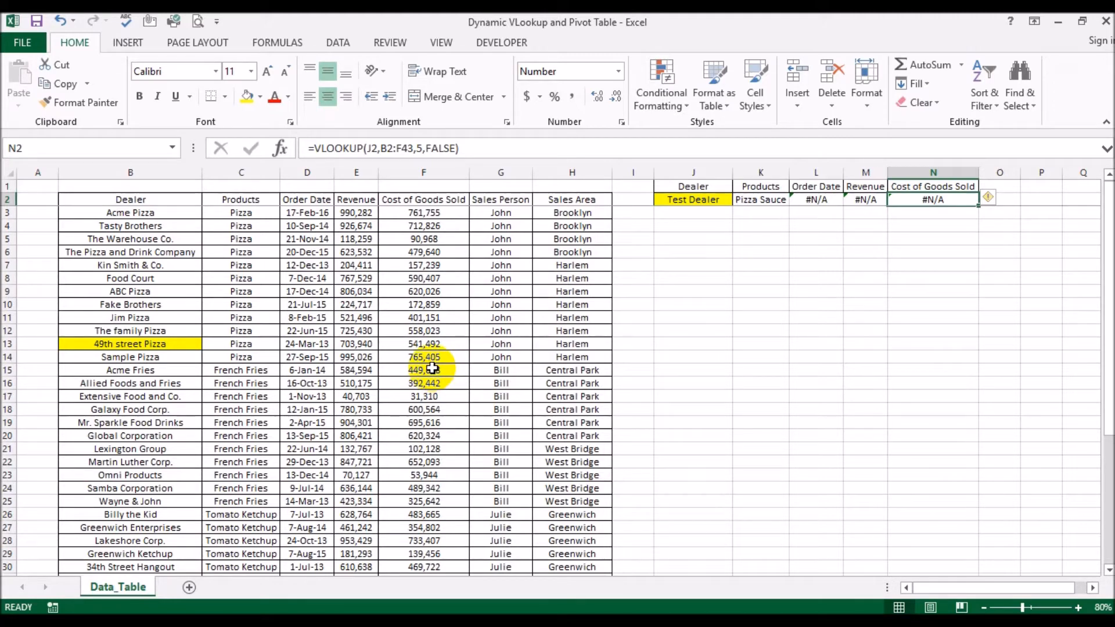
Clear the contents of the Test Dealer record in row 44
{"action": "scroll", "coordinate": [433, 366], "scroll_direction": "down", "scroll_amount": 4}
{"action": "scroll", "coordinate": [433, 365], "scroll_direction": "down", "scroll_amount": 5}
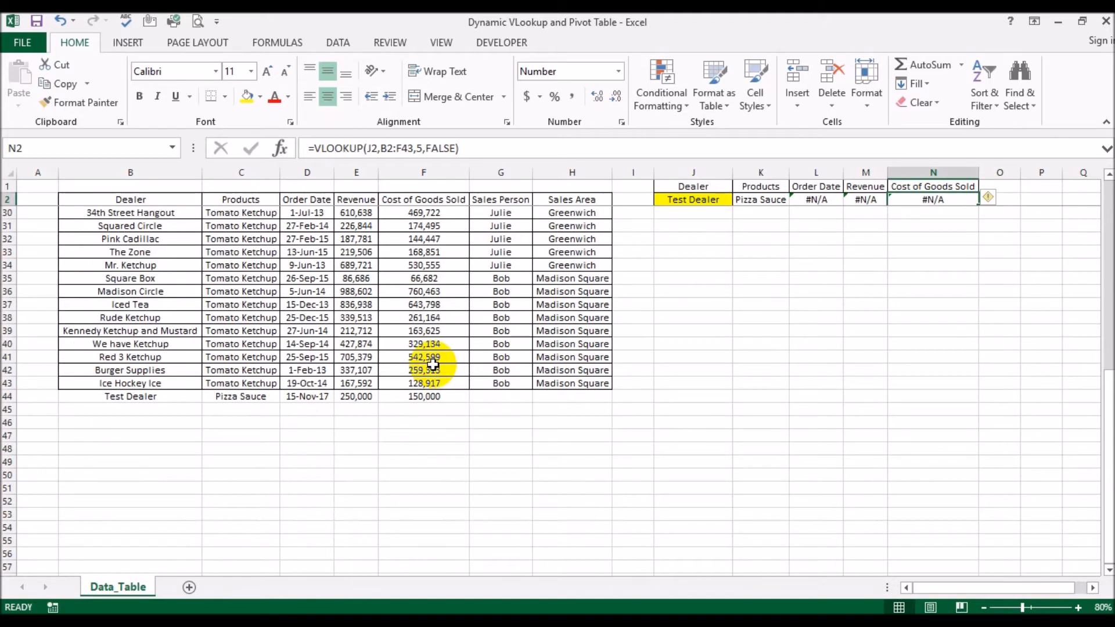
{"action": "left_click", "coordinate": [6, 396]}
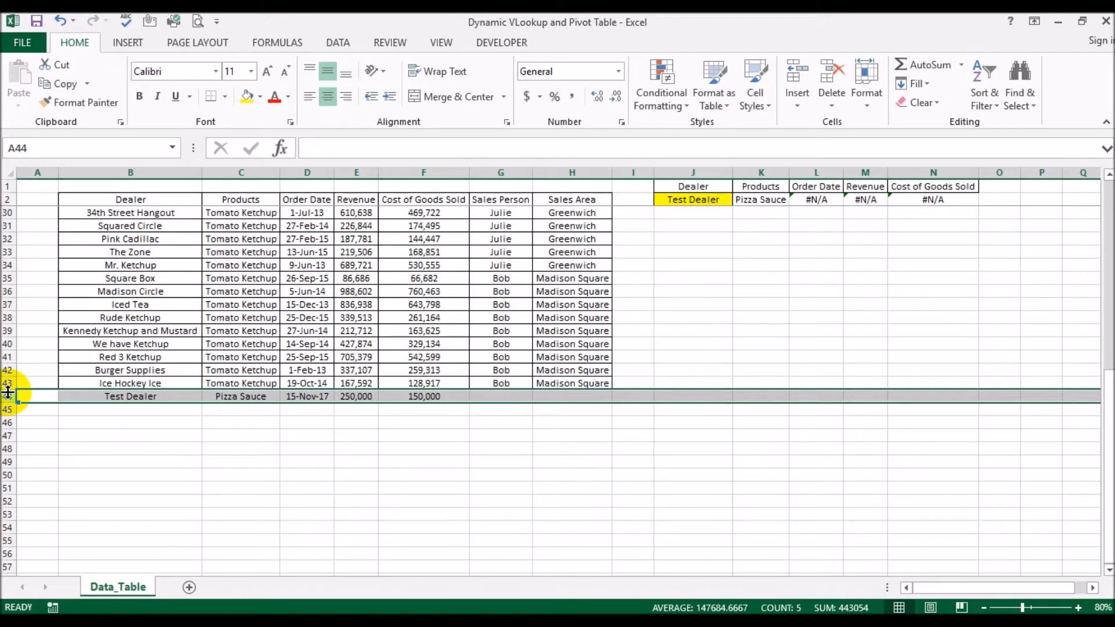
{"action": "key", "text": "Delete"}
{"action": "left_click", "coordinate": [340, 437]}
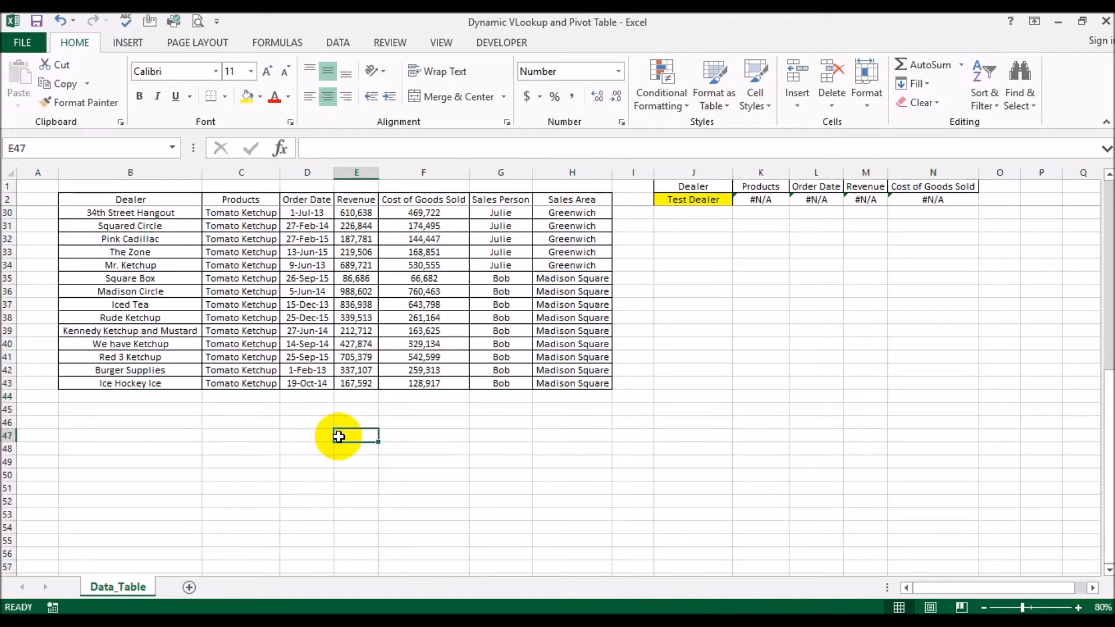
Copy the lookup headers from J1:N1 to J5:N5 to start a second lookup block
{"action": "scroll", "coordinate": [339, 436], "scroll_direction": "up", "scroll_amount": 3}
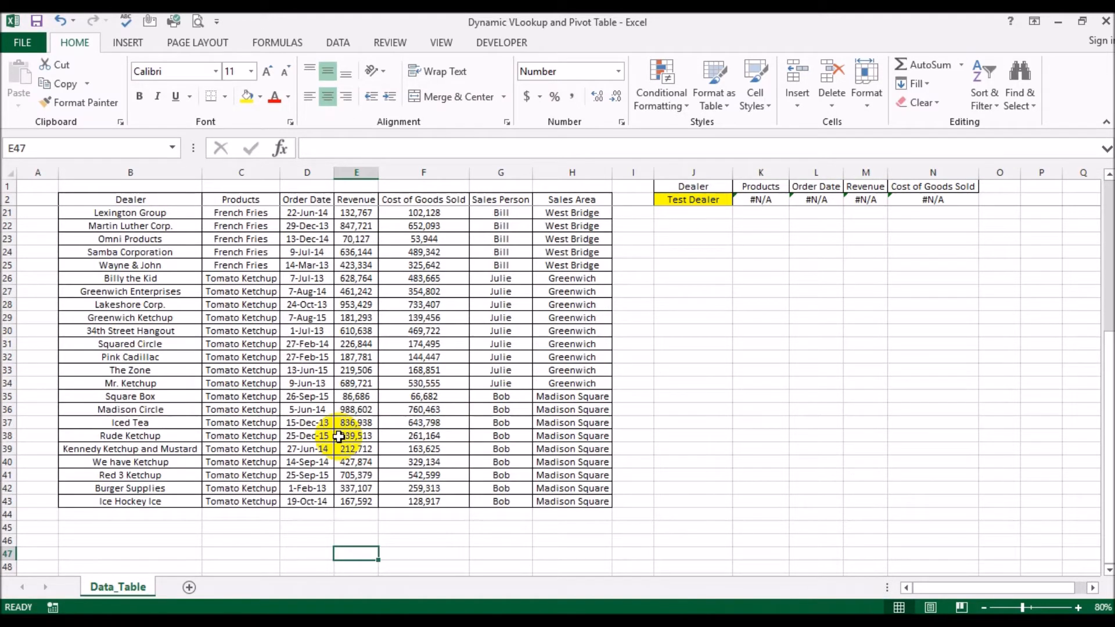
{"action": "scroll", "coordinate": [340, 436], "scroll_direction": "up", "scroll_amount": 6}
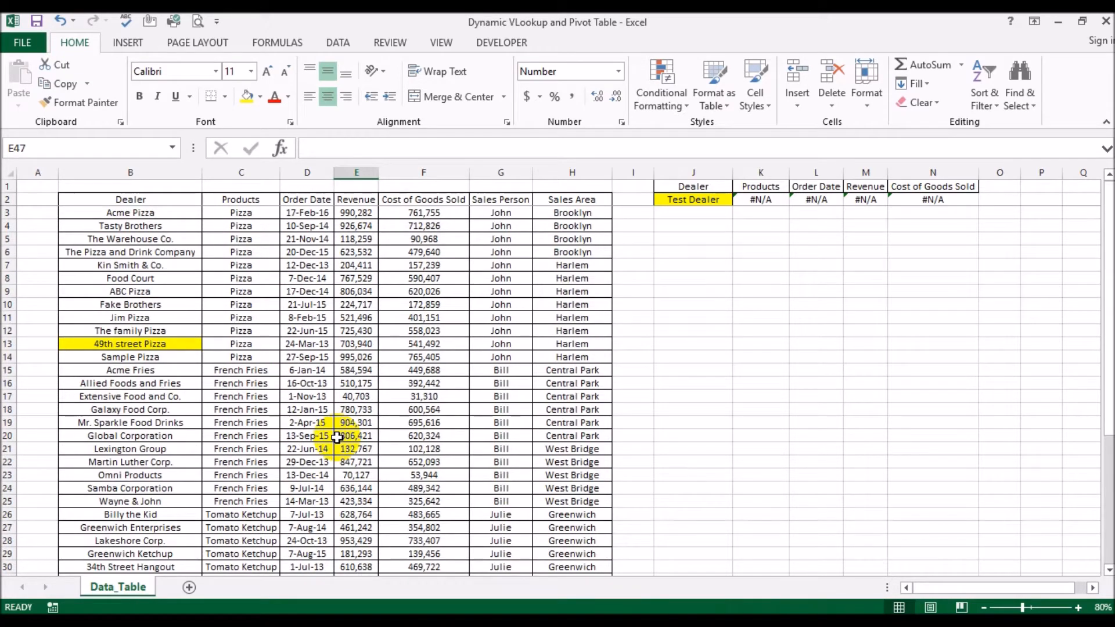
{"action": "left_click_drag", "start_coordinate": [711, 186], "coordinate": [833, 189]}
{"action": "left_click_drag", "start_coordinate": [882, 190], "coordinate": [901, 186]}
{"action": "key", "text": "ctrl+c"}
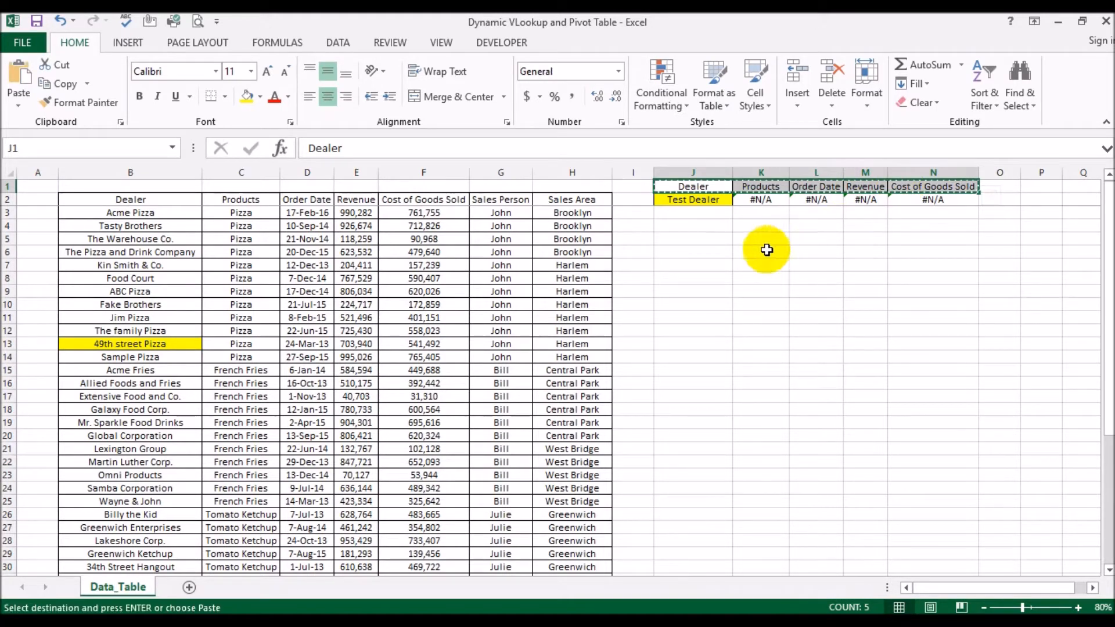
{"action": "left_click", "coordinate": [686, 237]}
{"action": "key", "text": "ctrl+v"}
{"action": "left_click", "coordinate": [711, 327]}
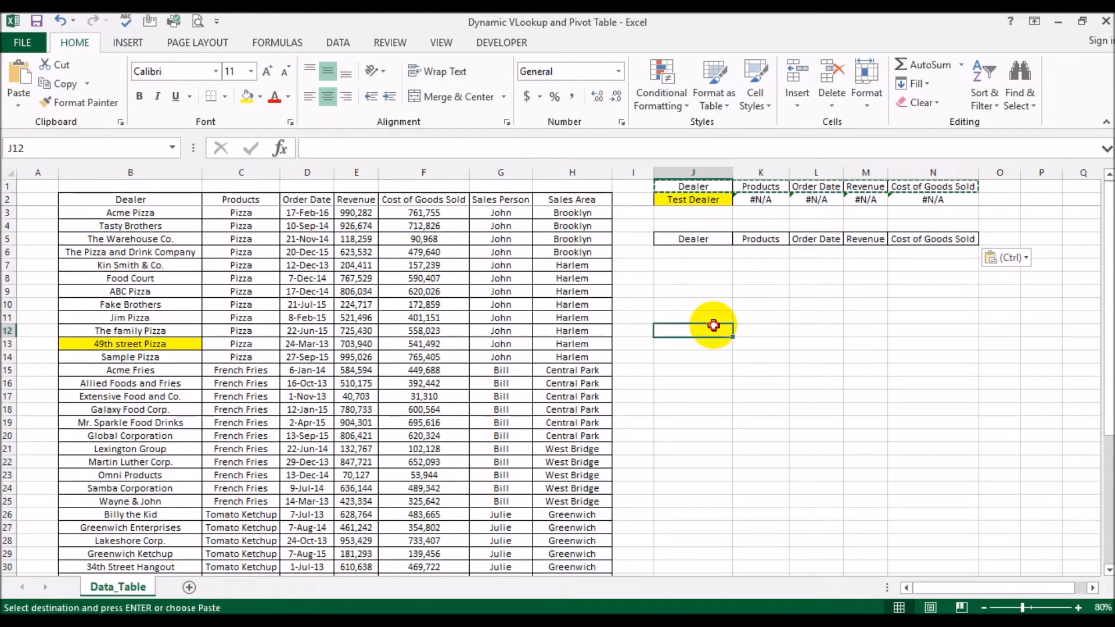
{"action": "left_click", "coordinate": [676, 254]}
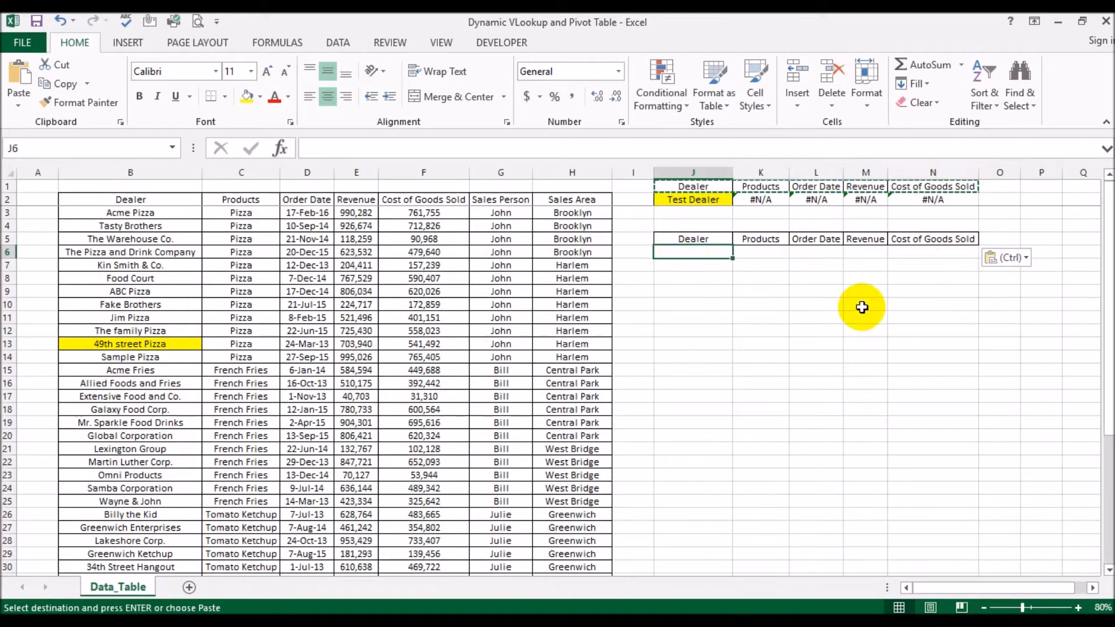
{"action": "left_click_drag", "start_coordinate": [352, 384], "coordinate": [345, 373]}
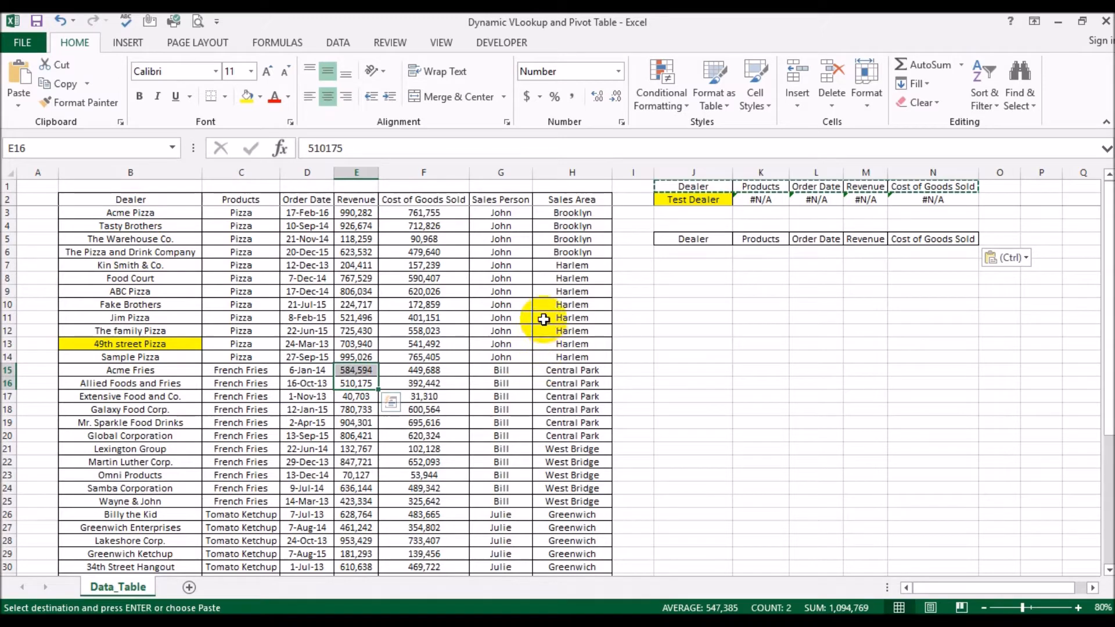
{"action": "scroll", "coordinate": [540, 317], "scroll_direction": "down", "scroll_amount": 1}
{"action": "left_click", "coordinate": [514, 330]}
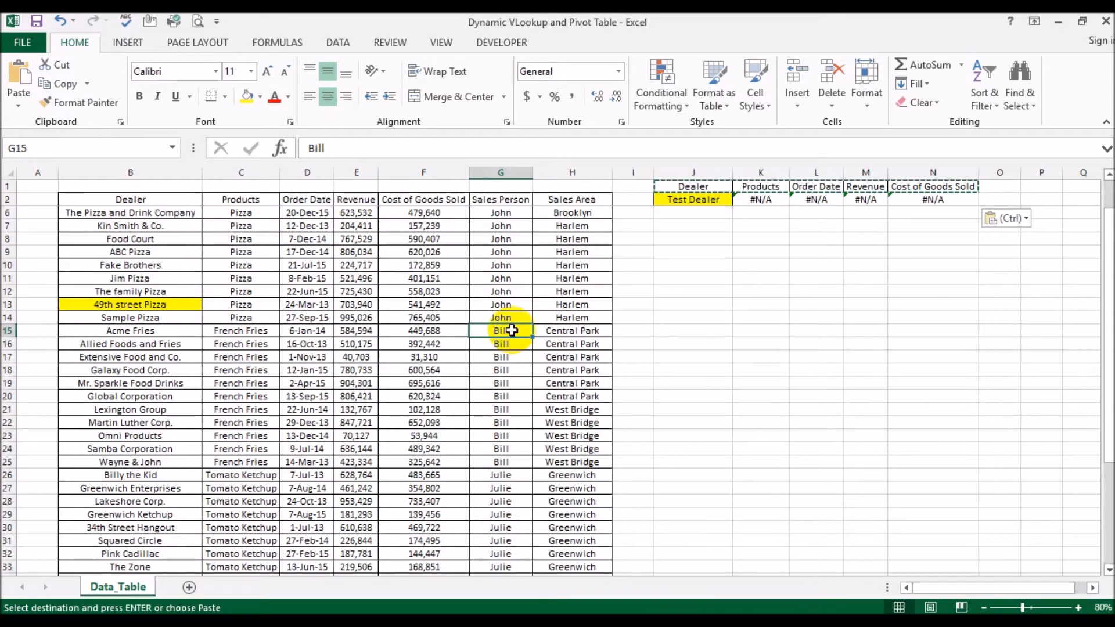
{"action": "scroll", "coordinate": [512, 330], "scroll_direction": "down", "scroll_amount": 6}
{"action": "scroll", "coordinate": [512, 331], "scroll_direction": "up", "scroll_amount": 7}
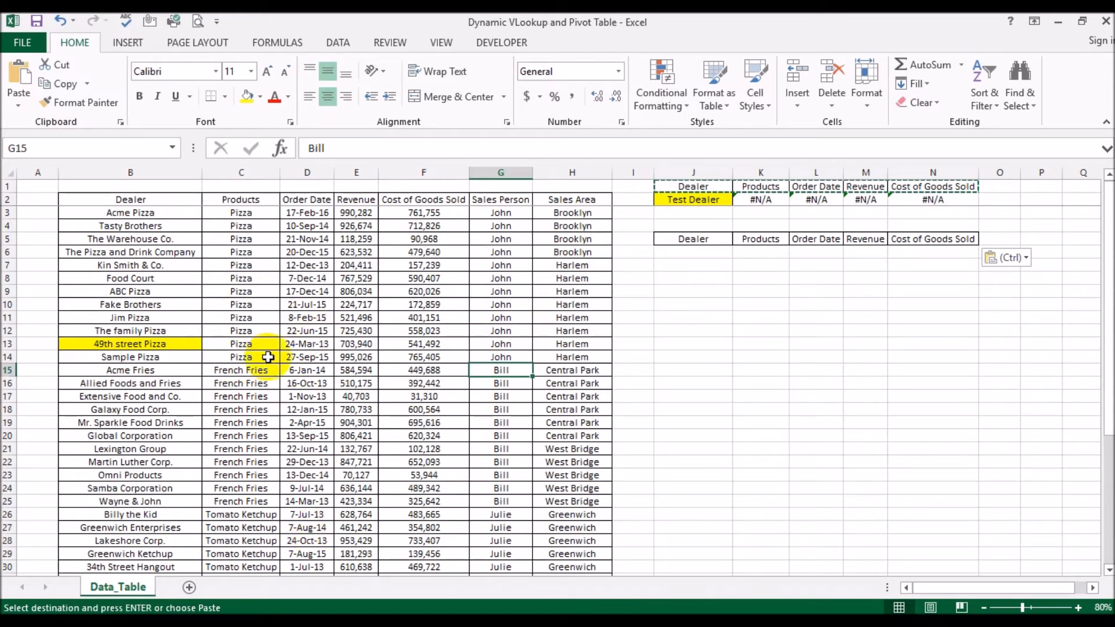
{"action": "left_click", "coordinate": [341, 320]}
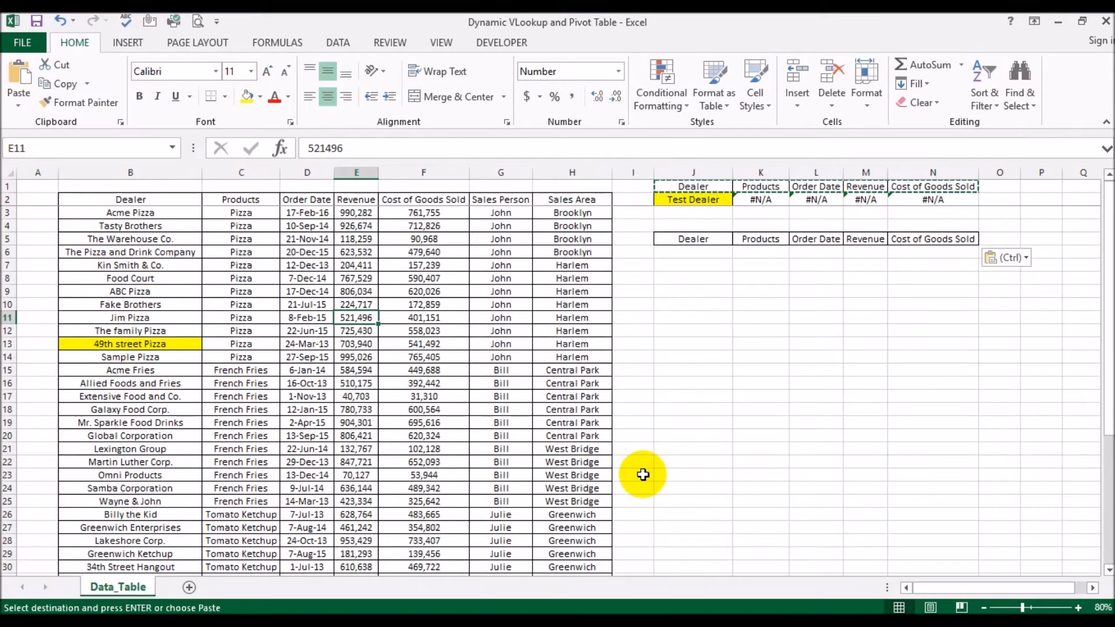
{"action": "scroll", "coordinate": [642, 471], "scroll_direction": "down", "scroll_amount": 4}
{"action": "scroll", "coordinate": [639, 456], "scroll_direction": "up", "scroll_amount": 4}
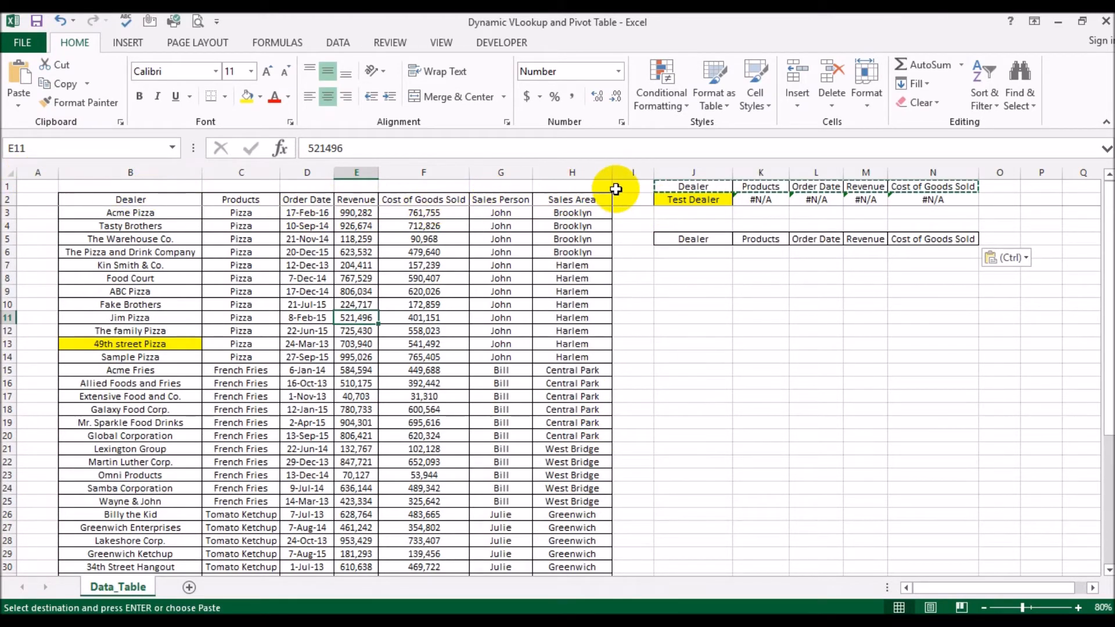
{"action": "scroll", "coordinate": [41, 417], "scroll_direction": "down", "scroll_amount": 2}
{"action": "scroll", "coordinate": [41, 417], "scroll_direction": "down", "scroll_amount": 8}
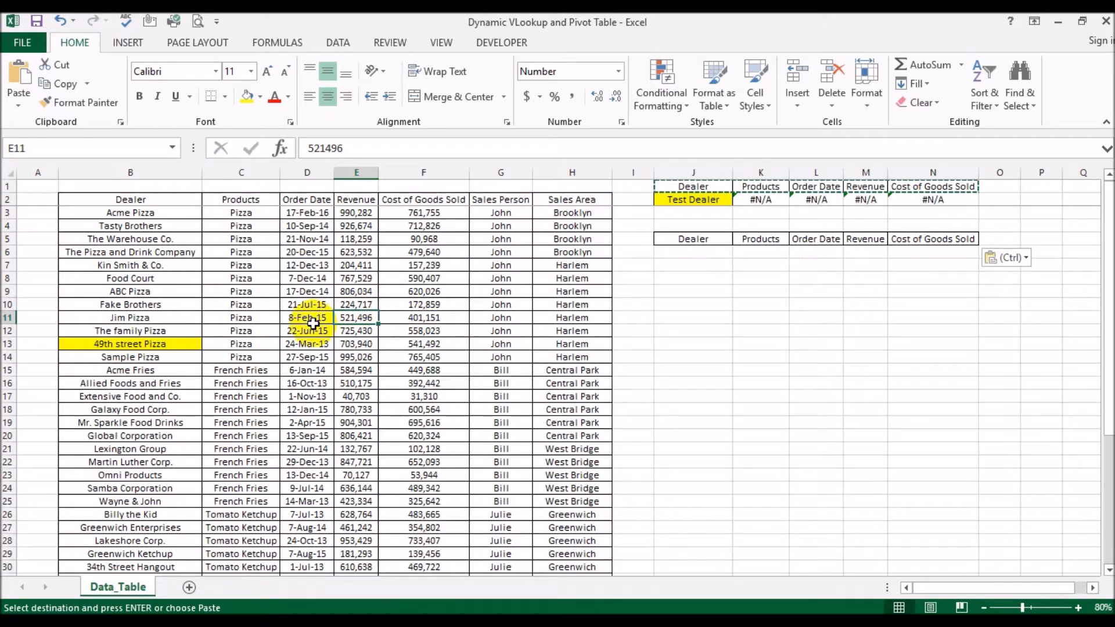
Convert the dealer data in B2:H43 into a table with headers and name the table WLGR
{"action": "left_click", "coordinate": [299, 328]}
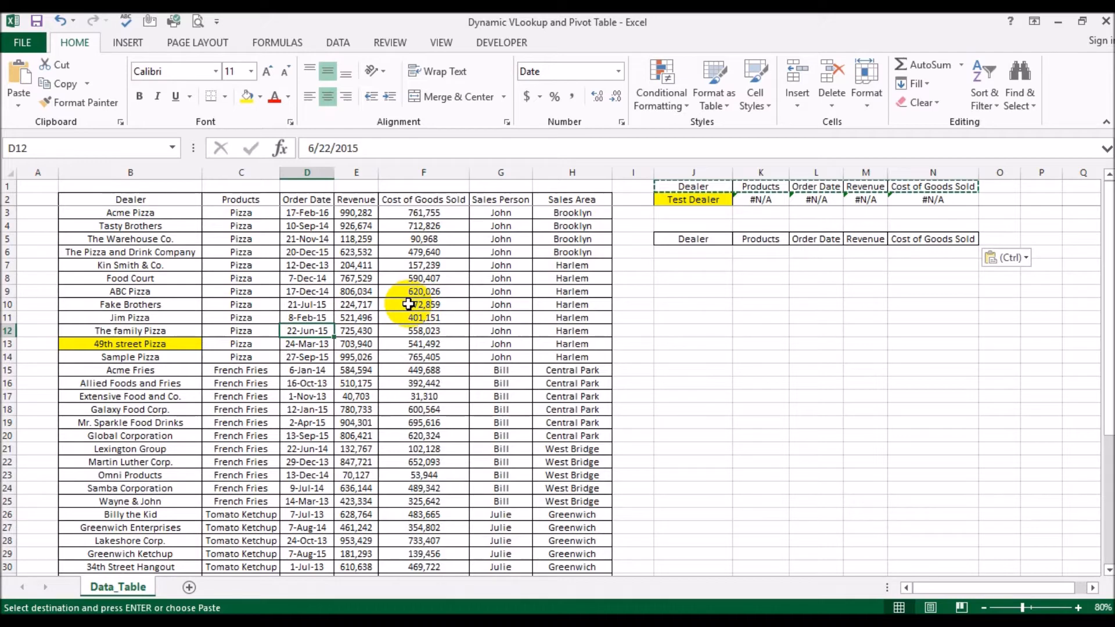
{"action": "key", "text": "ctrl+t"}
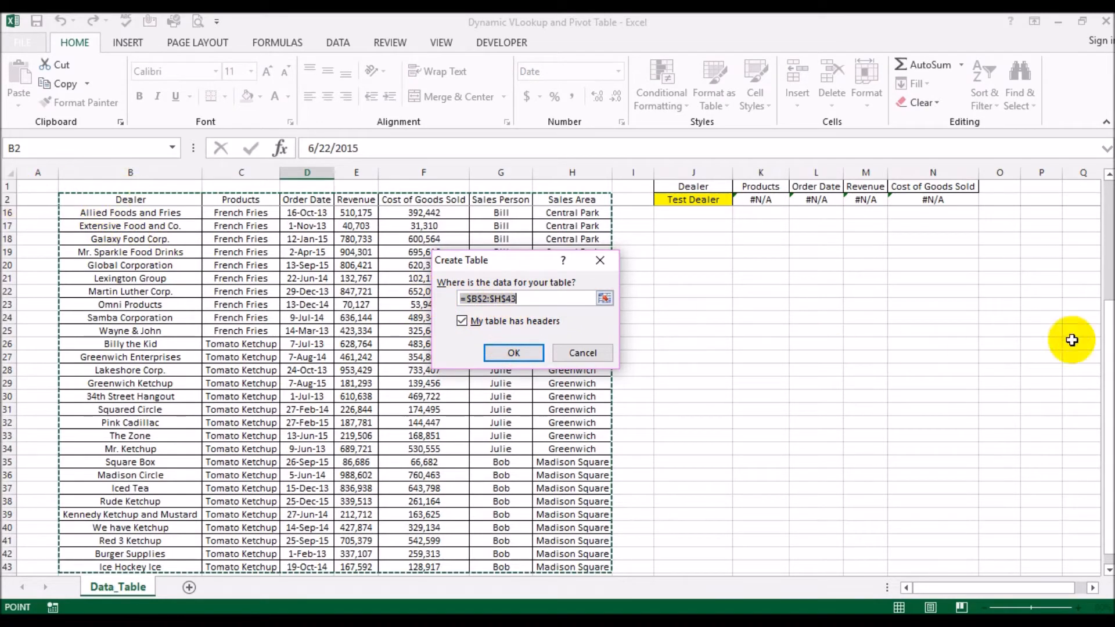
{"action": "left_click_drag", "start_coordinate": [1108, 302], "coordinate": [1111, 405]}
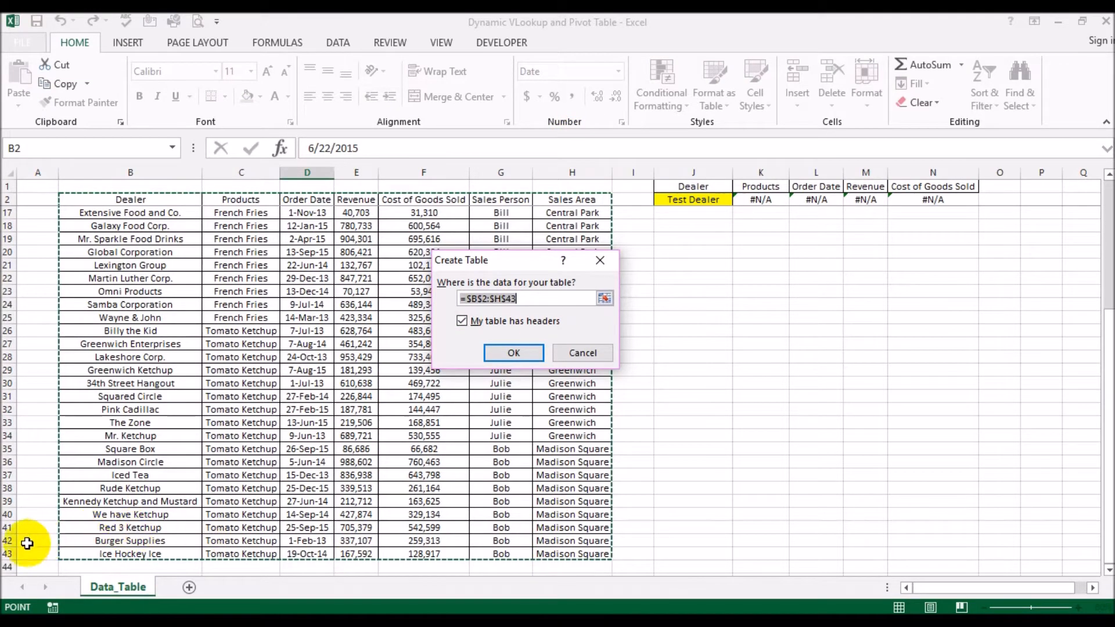
{"action": "left_click", "coordinate": [514, 355]}
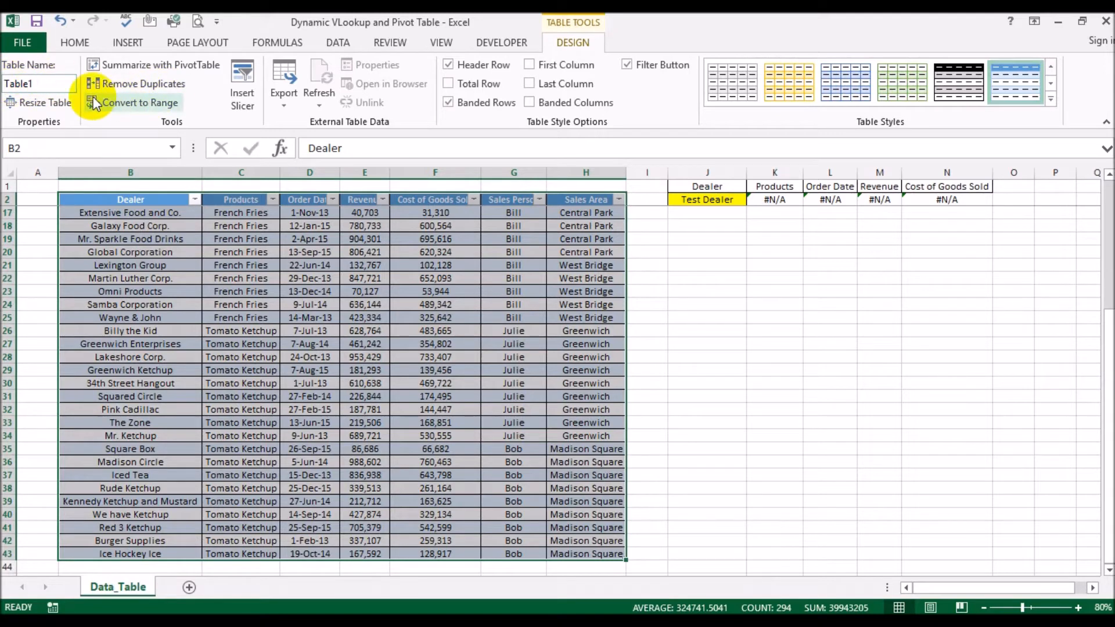
{"action": "left_click", "coordinate": [49, 83]}
{"action": "left_click_drag", "start_coordinate": [49, 82], "coordinate": [3, 86]}
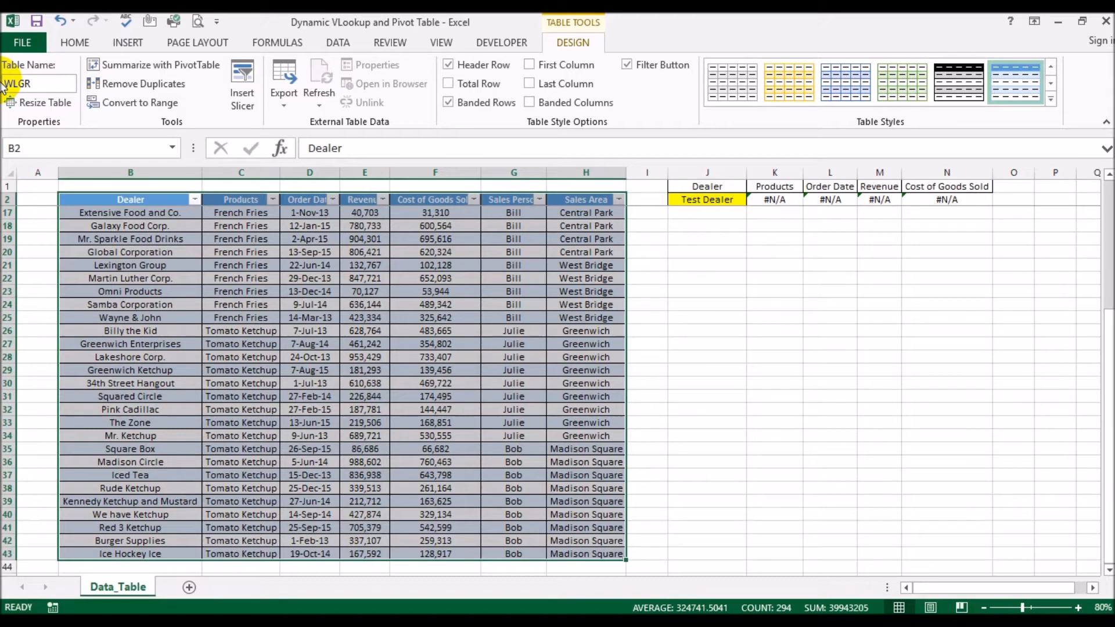
Copy the highlighted dealer 49th street Pizza from B13 into J6 of the second lookup block
{"action": "scroll", "coordinate": [768, 347], "scroll_direction": "up", "scroll_amount": 5}
{"action": "left_click", "coordinate": [697, 200]}
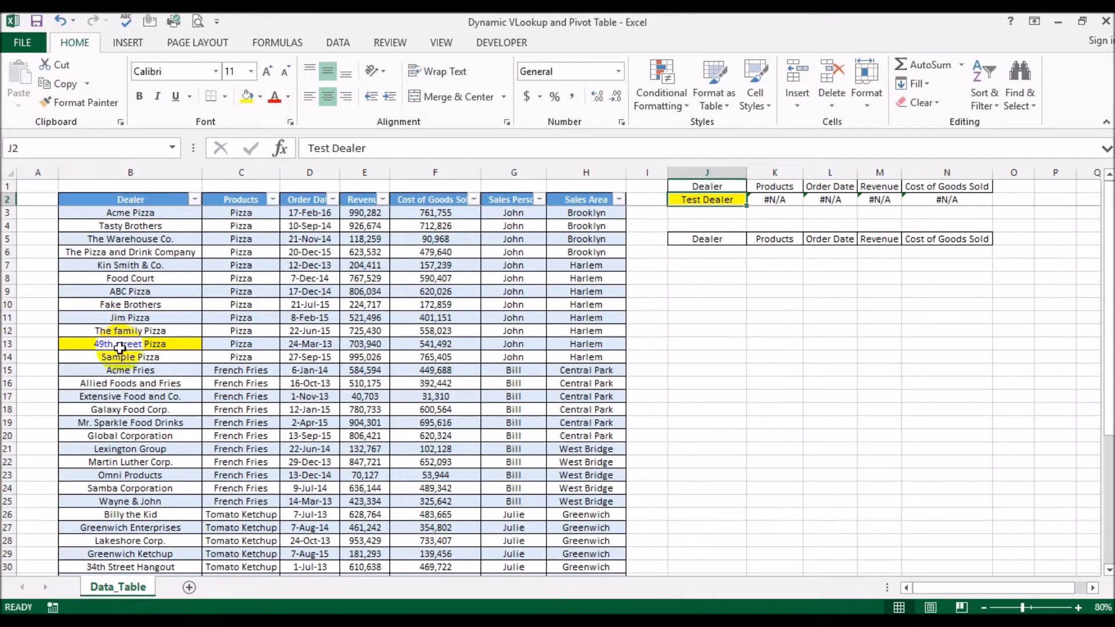
{"action": "left_click", "coordinate": [137, 346]}
{"action": "key", "text": "ctrl+c"}
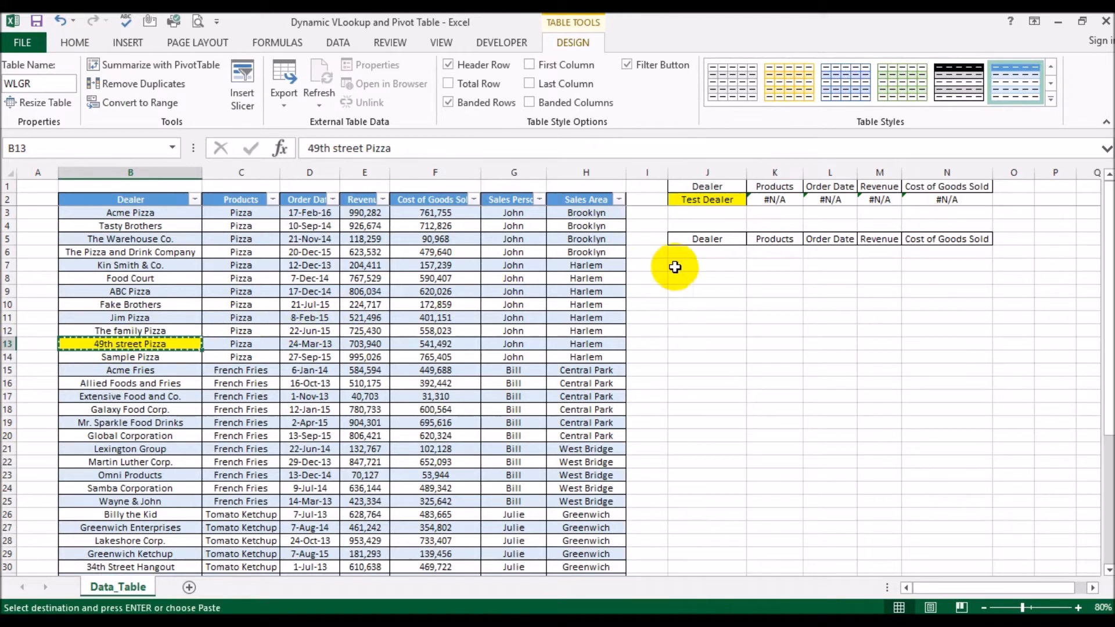
{"action": "left_click", "coordinate": [704, 252]}
{"action": "key", "text": "Return"}
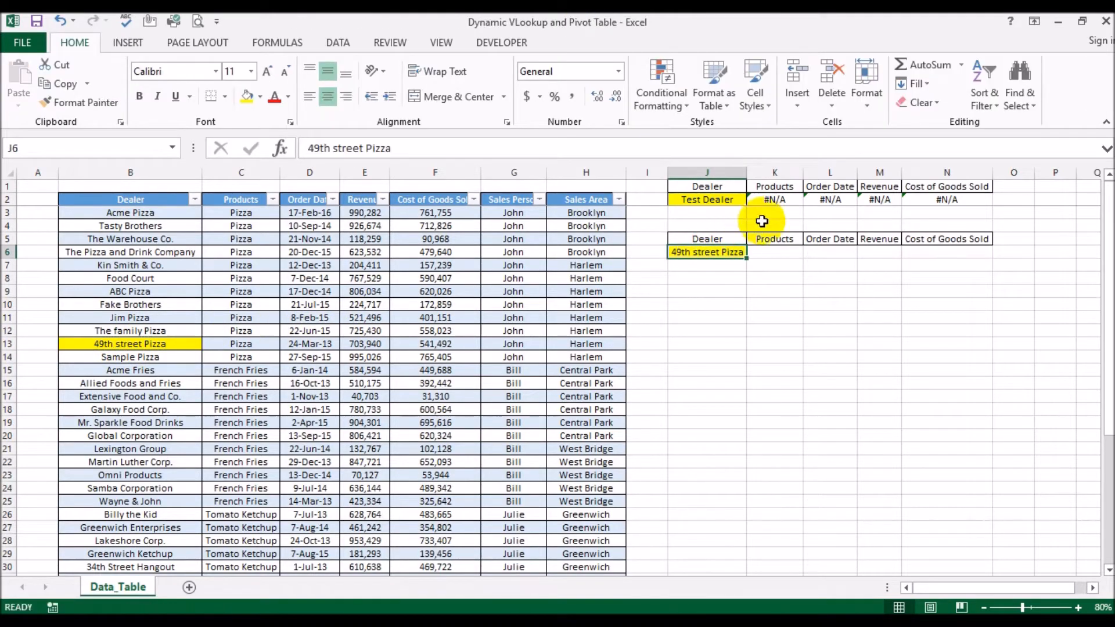
Enter the Products lookup =VLOOKUP(WLGR[[Dealer]:[Products]],2,FALSE) in K6, using the table's Dealer and Products columns
{"action": "left_click", "coordinate": [770, 200]}
{"action": "left_click", "coordinate": [829, 199]}
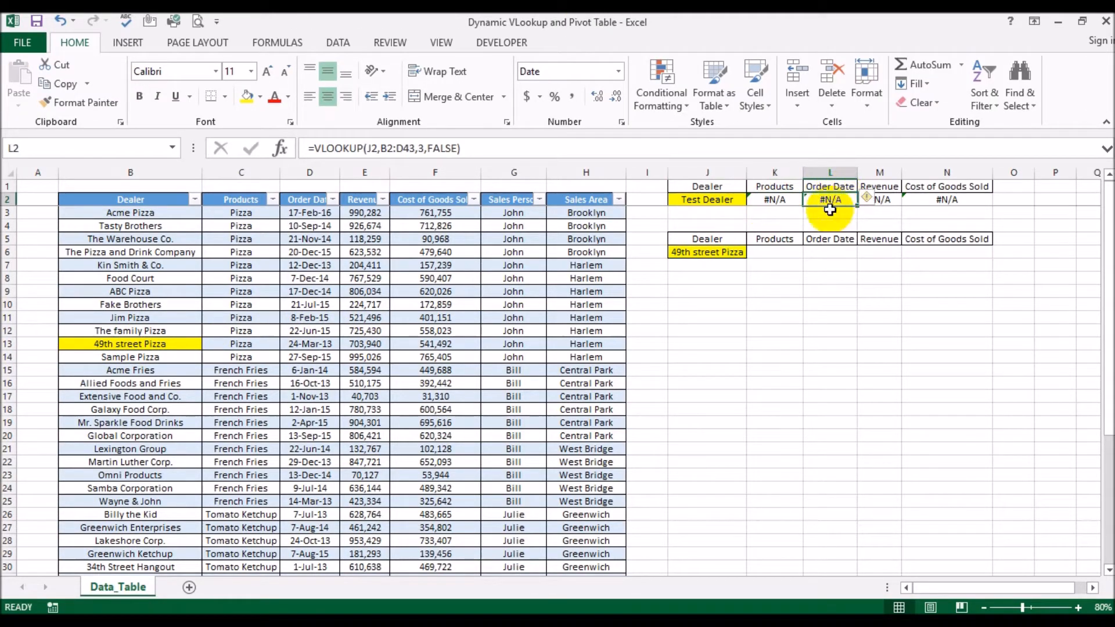
{"action": "left_click", "coordinate": [775, 254]}
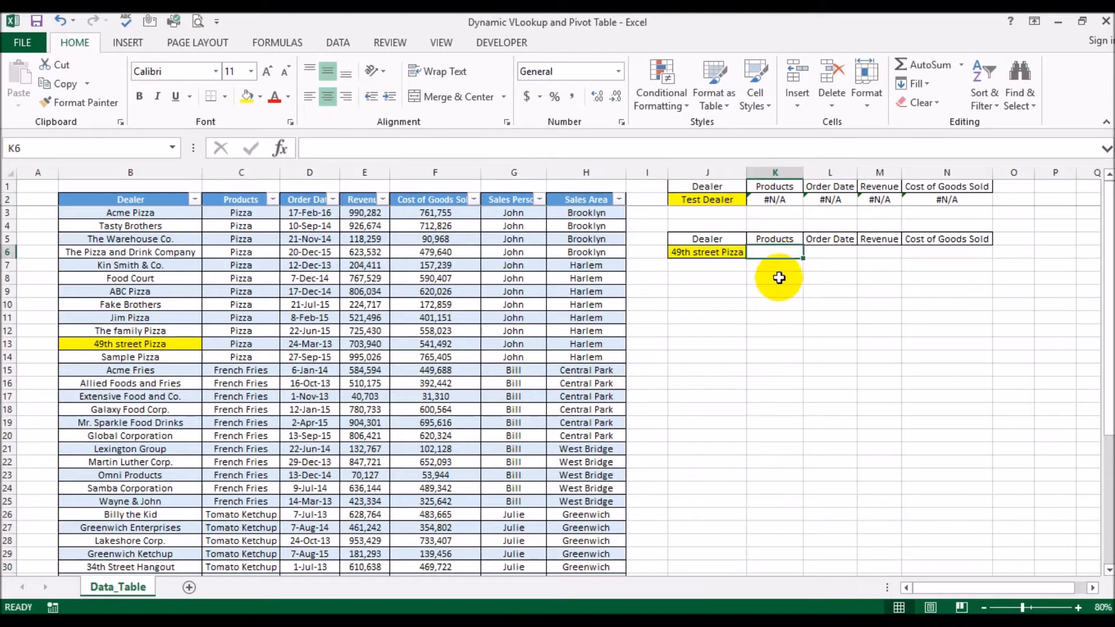
{"action": "type", "text": "="}
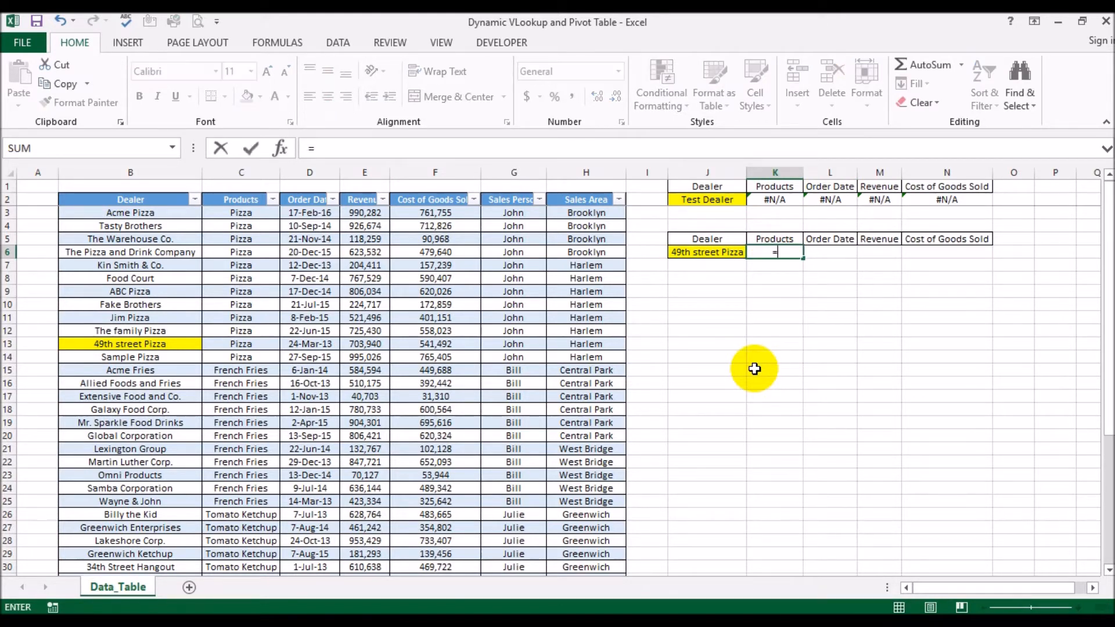
{"action": "type", "text": "vl"}
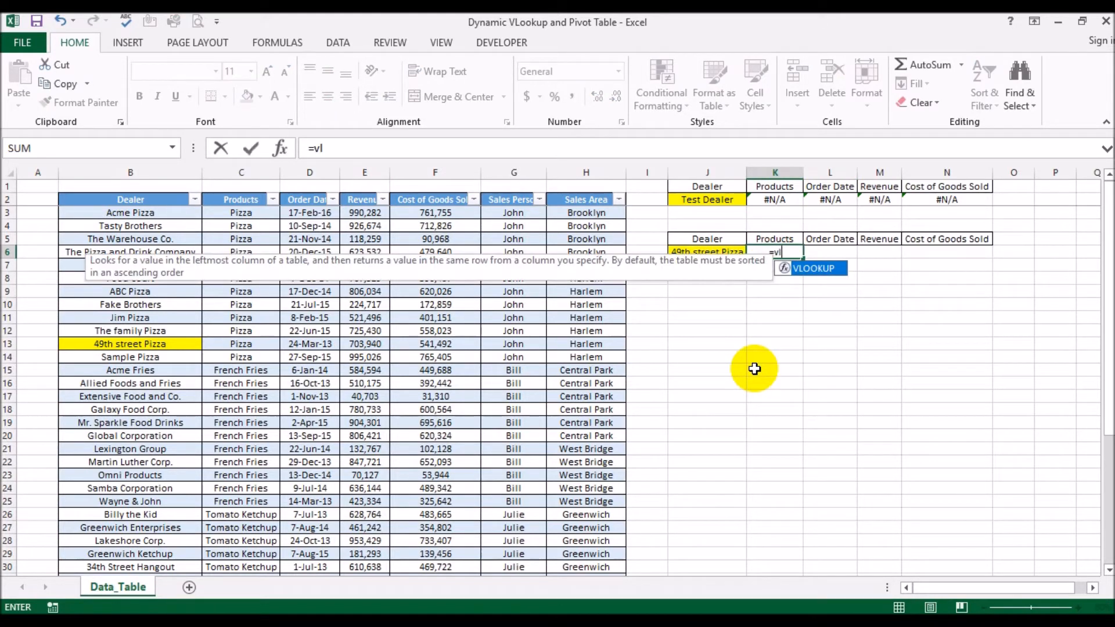
{"action": "double_click", "coordinate": [819, 268]}
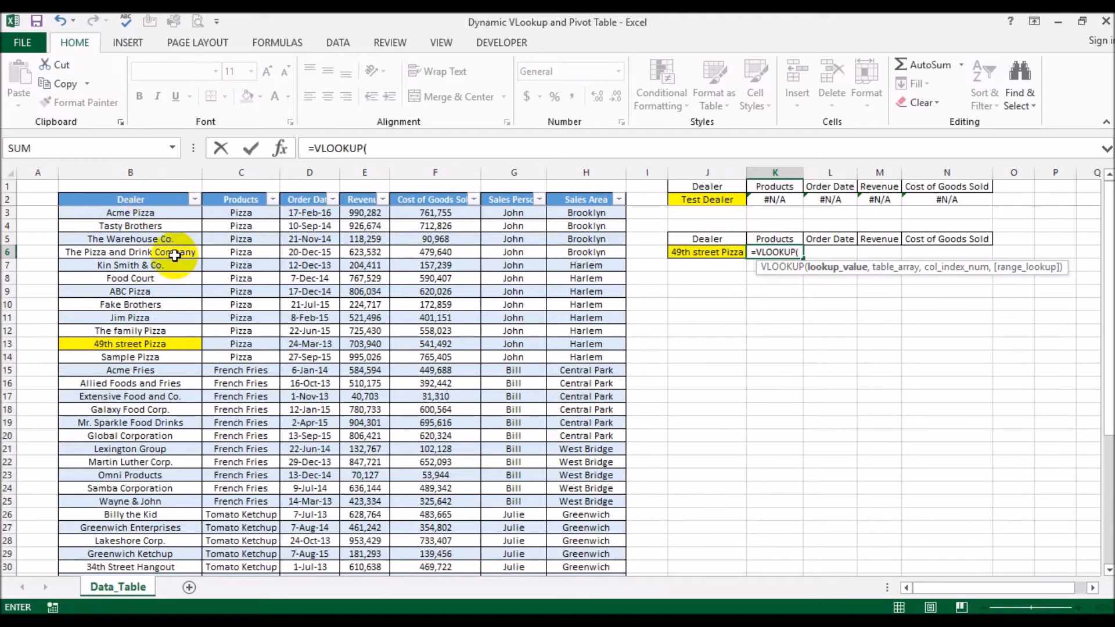
{"action": "left_click", "coordinate": [161, 194]}
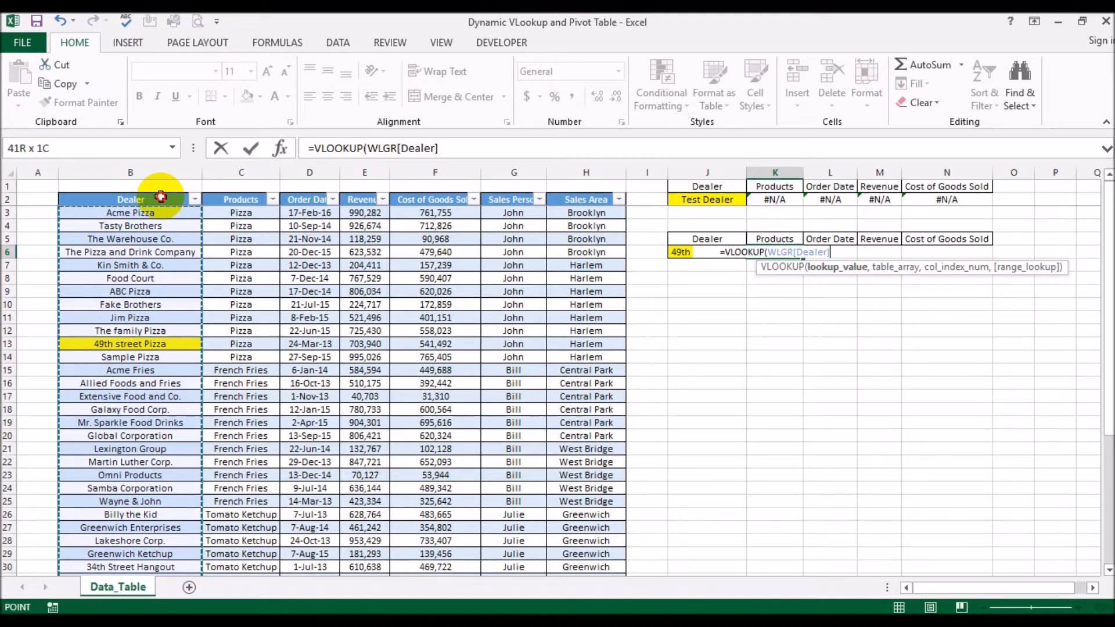
{"action": "left_click_drag", "start_coordinate": [168, 198], "coordinate": [217, 199]}
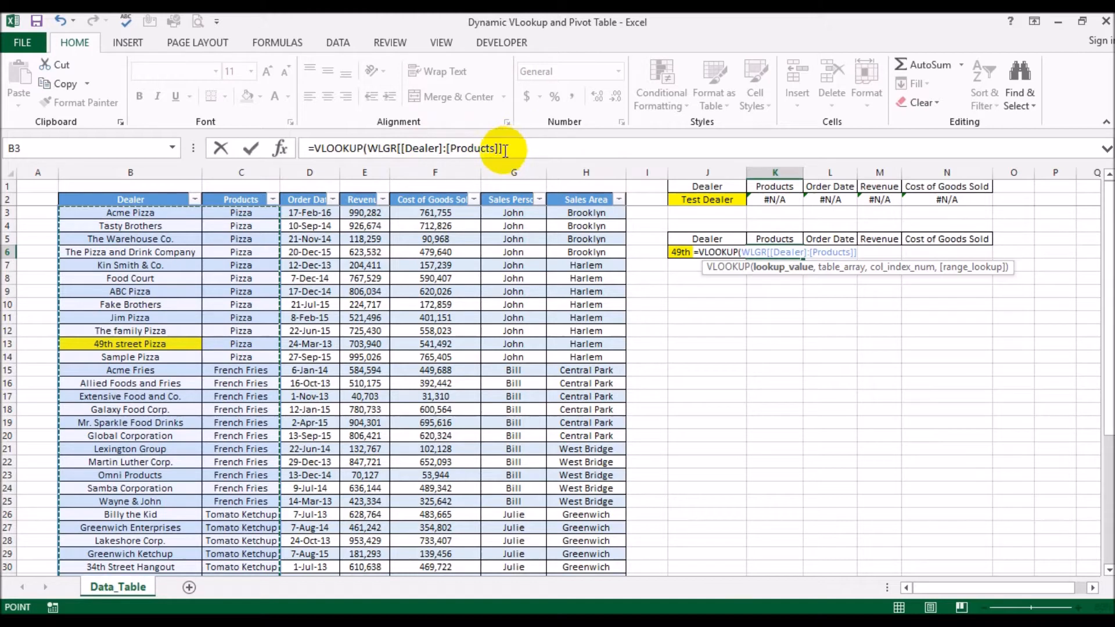
{"action": "type", "text": ","}
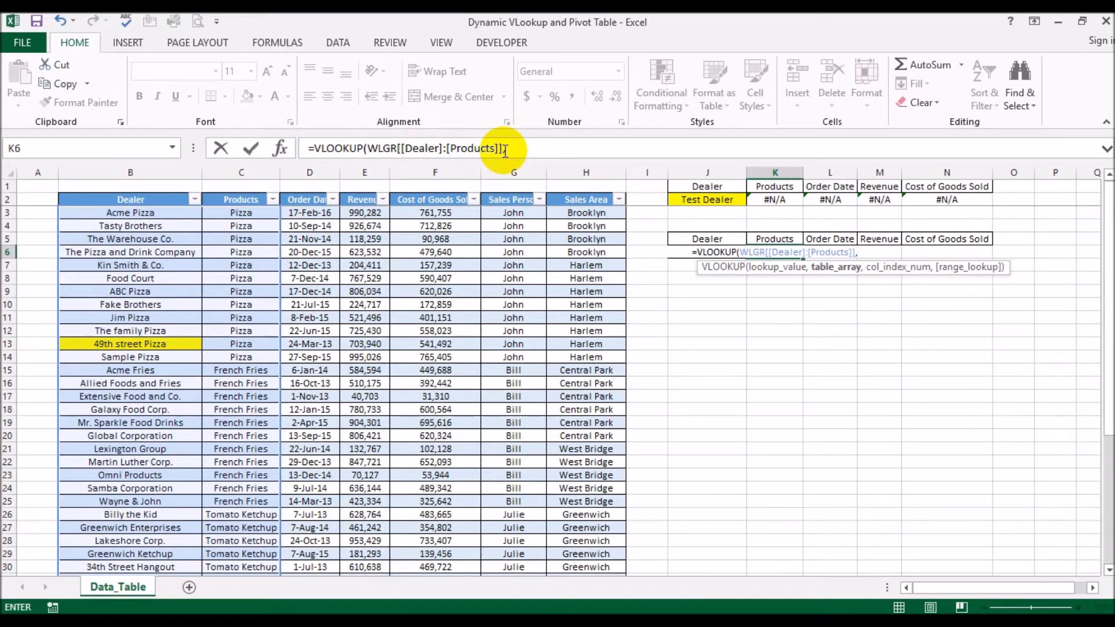
{"action": "type", "text": "2,"}
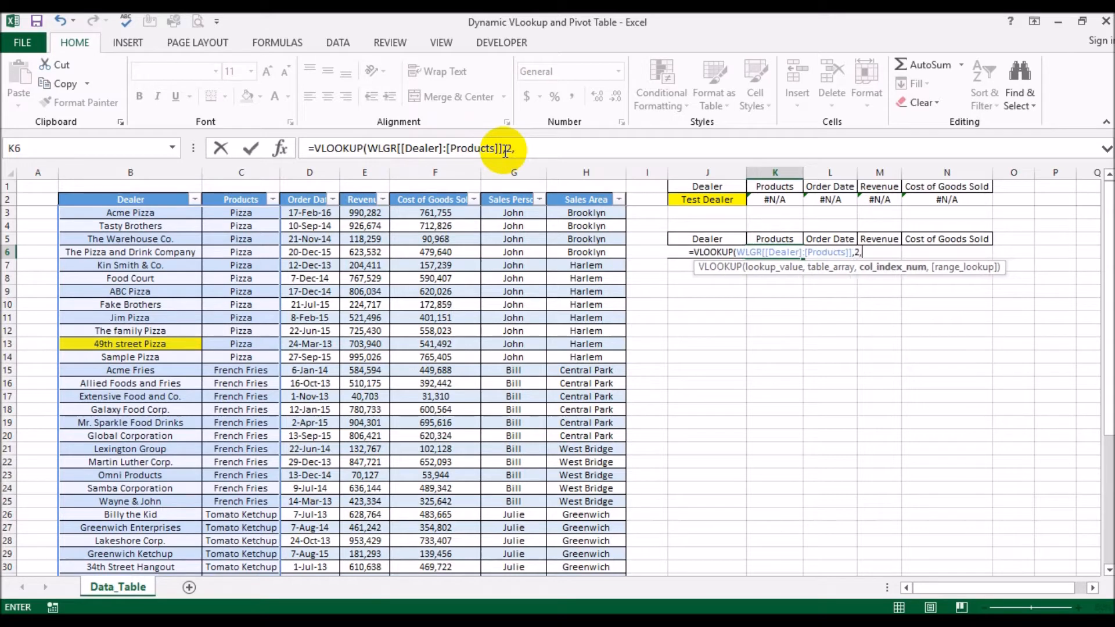
{"action": "type", "text": "false)"}
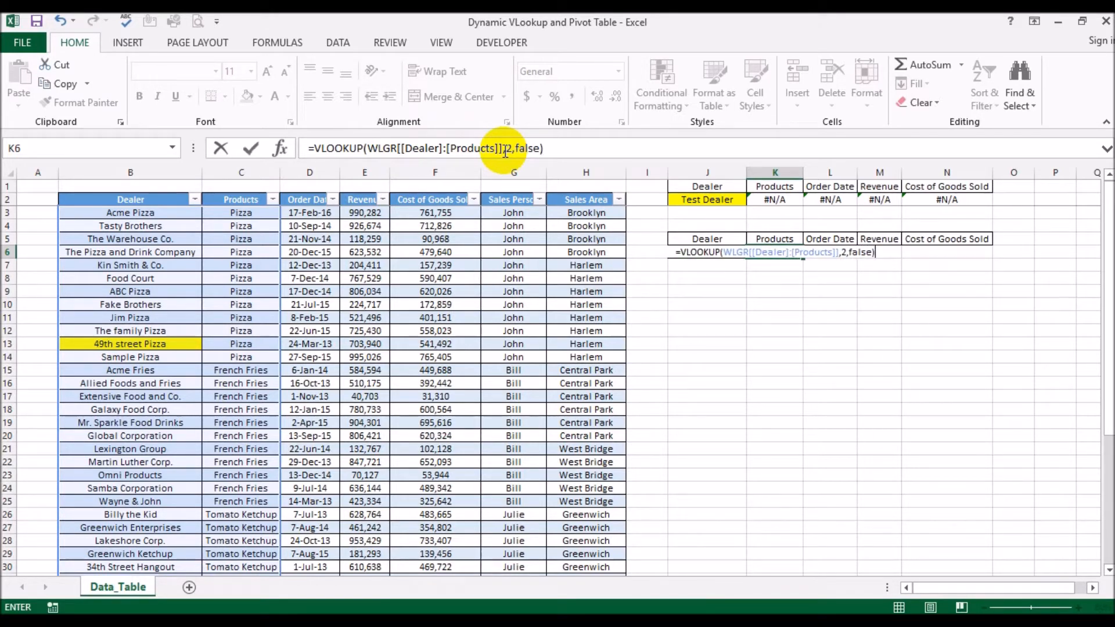
{"action": "key", "text": "Return"}
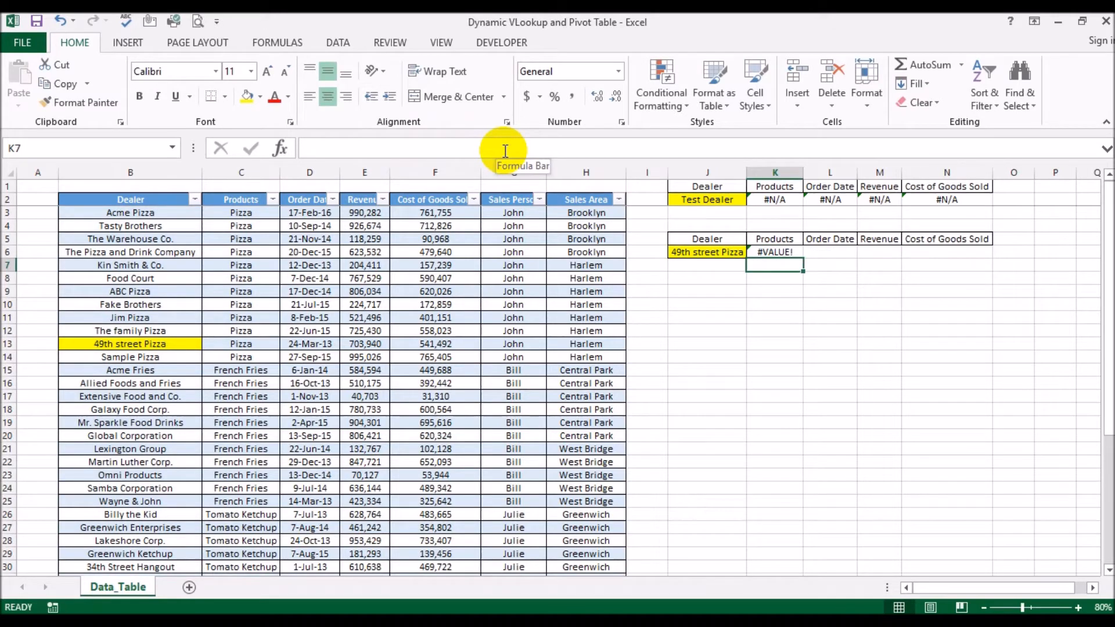
Insert J6 as the lookup value in K6's formula, making it =VLOOKUP(J6,WLGR[[Dealer]:[Products]],2,FALSE)
{"action": "left_click", "coordinate": [766, 251]}
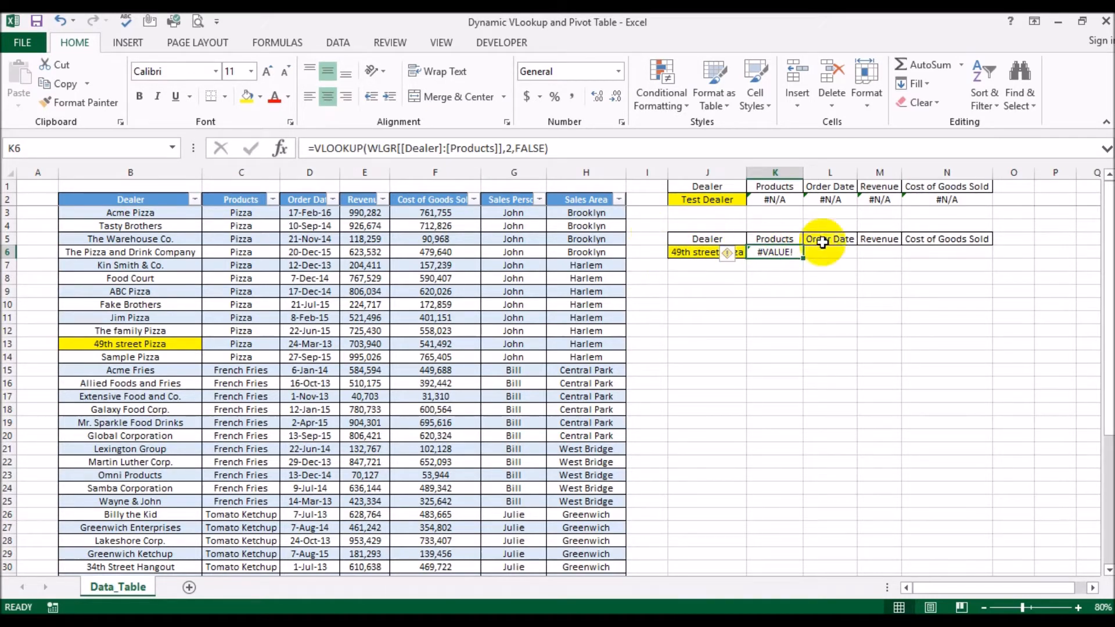
{"action": "left_click", "coordinate": [367, 149]}
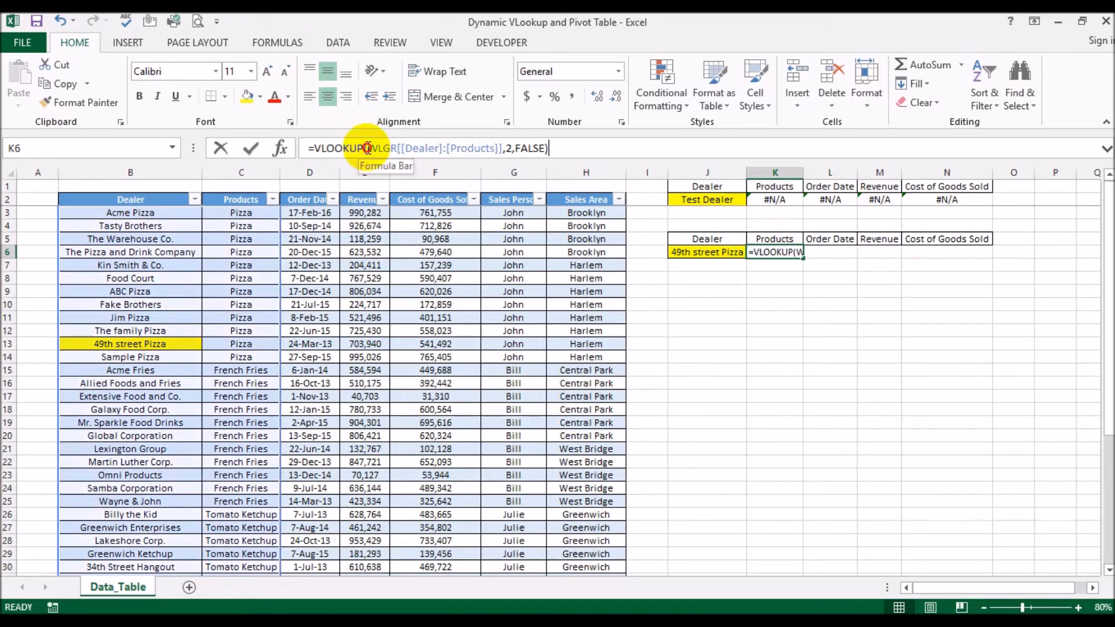
{"action": "left_click", "coordinate": [677, 251]}
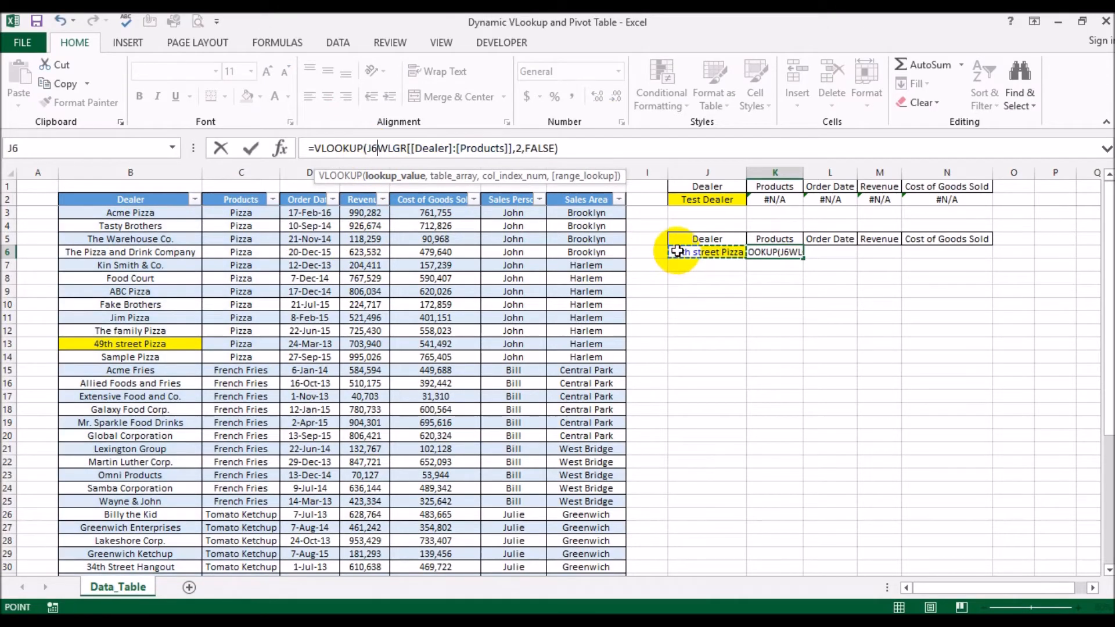
{"action": "type", "text": ","}
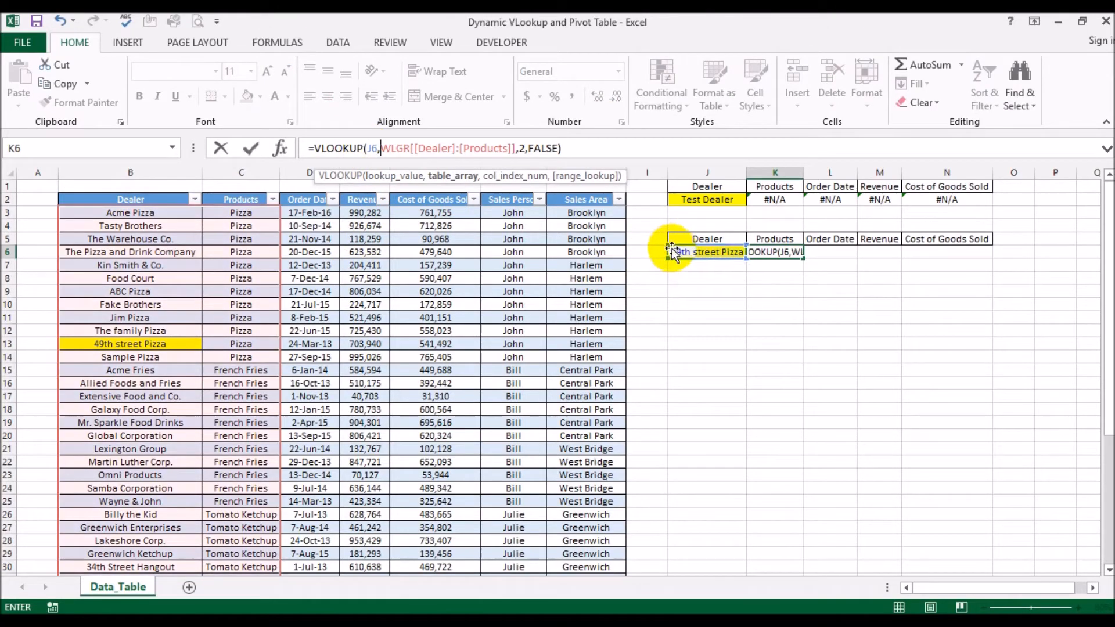
{"action": "key", "text": "Return"}
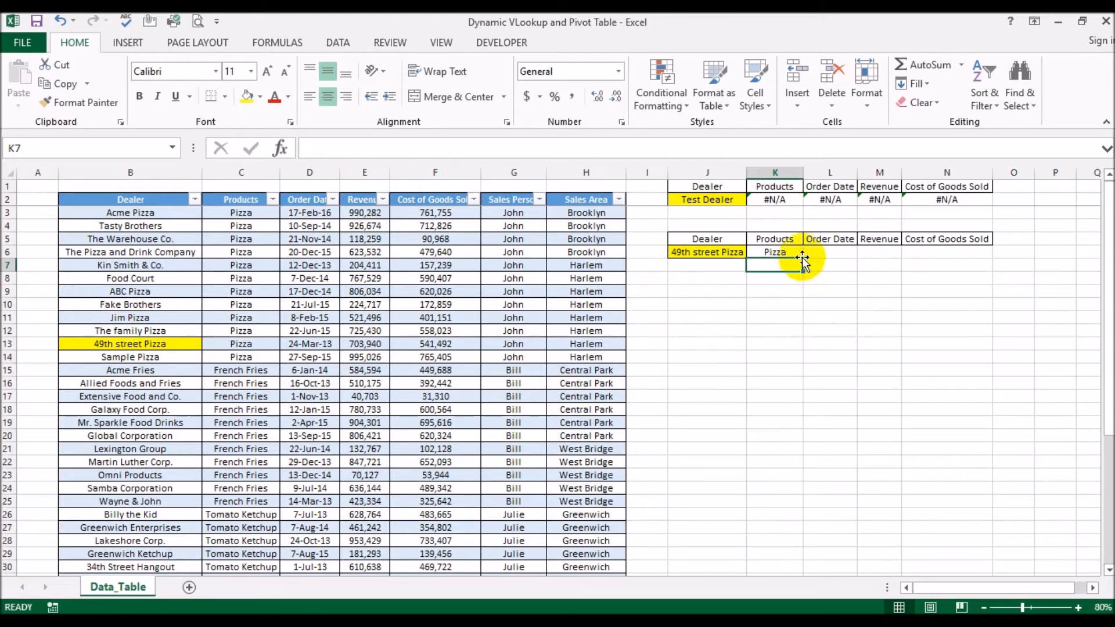
Enter the Order Date lookup =VLOOKUP(J6,WLGR[[Dealer]:[Order Date]],3,FALSE) in L6, using the table's Dealer through Order Date columns
{"action": "left_click", "coordinate": [828, 252]}
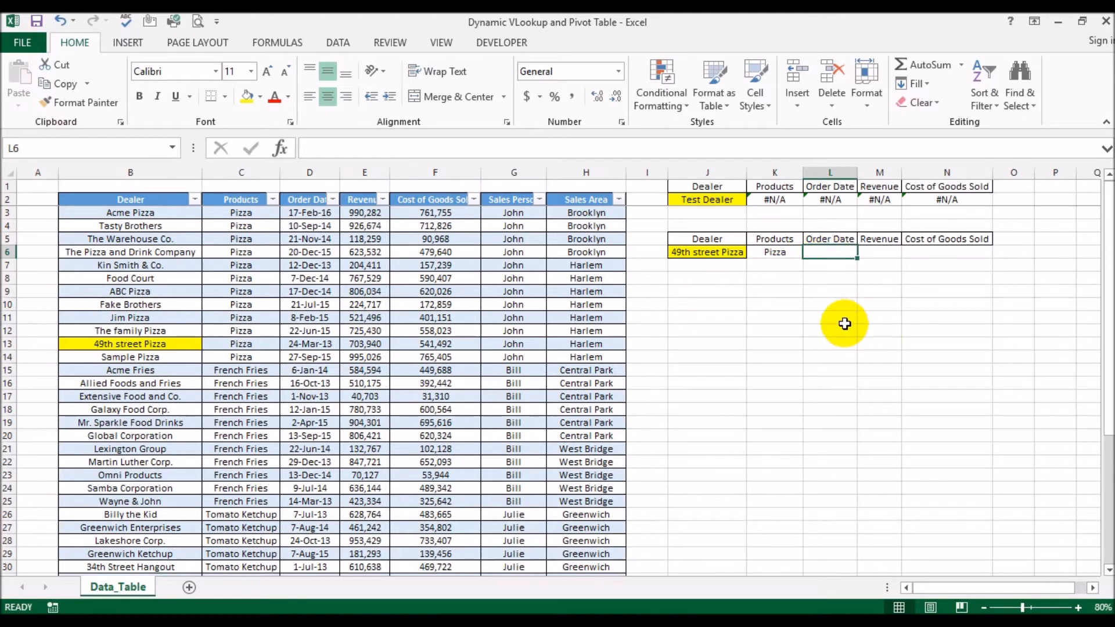
{"action": "type", "text": "=vl"}
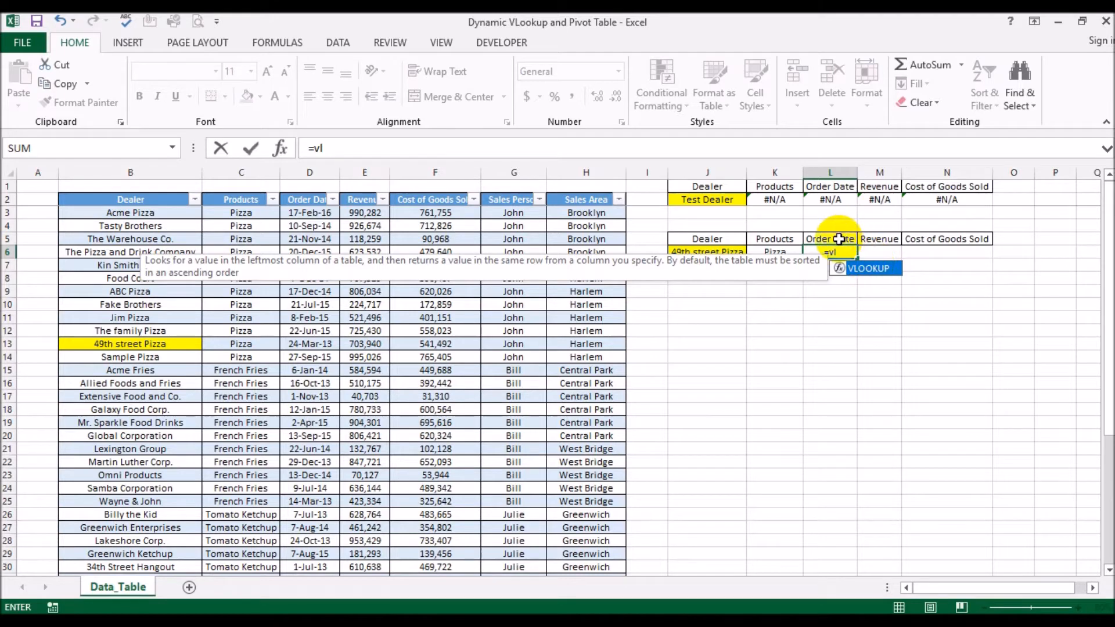
{"action": "double_click", "coordinate": [880, 265]}
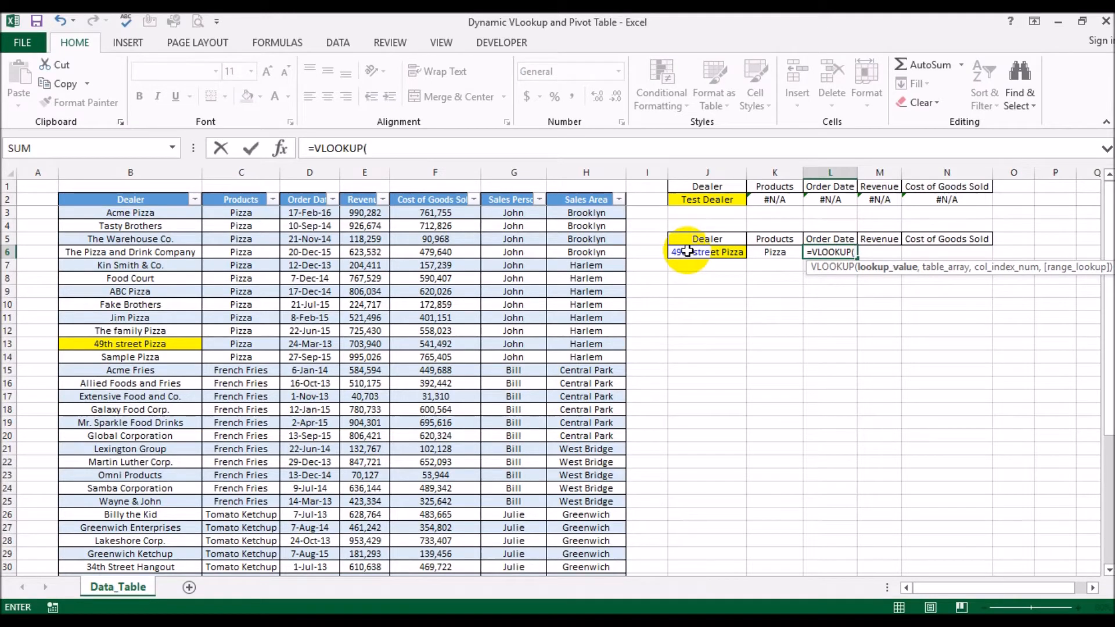
{"action": "left_click", "coordinate": [689, 251]}
{"action": "type", "text": ","}
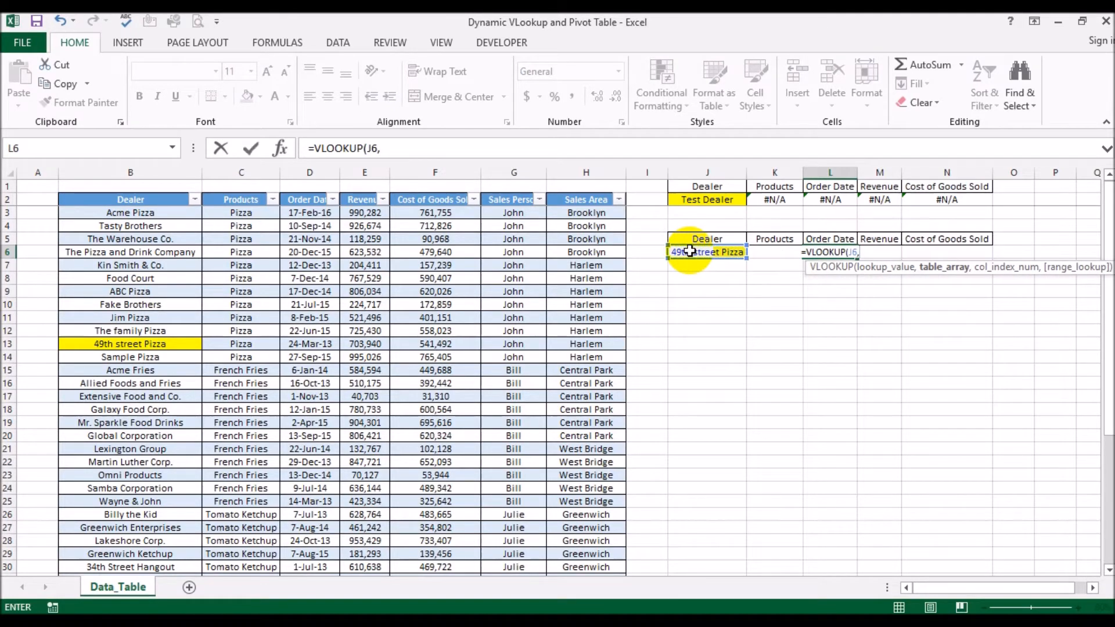
{"action": "left_click", "coordinate": [161, 193]}
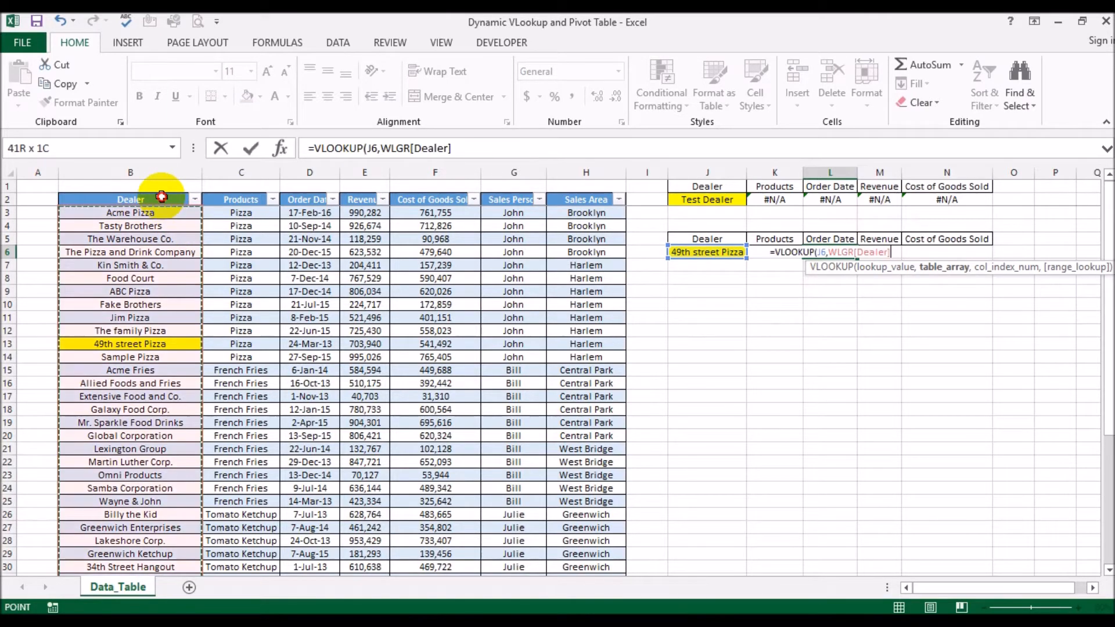
{"action": "left_click_drag", "start_coordinate": [162, 197], "coordinate": [302, 199]}
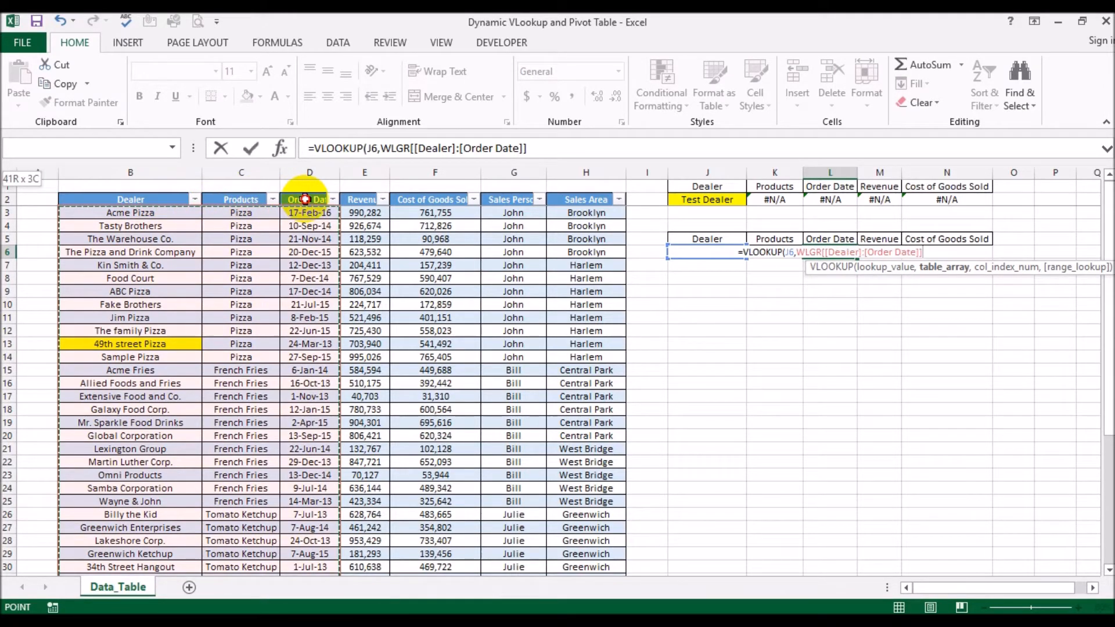
{"action": "left_click_drag", "start_coordinate": [305, 200], "coordinate": [305, 200]}
{"action": "type", "text": ",3"}
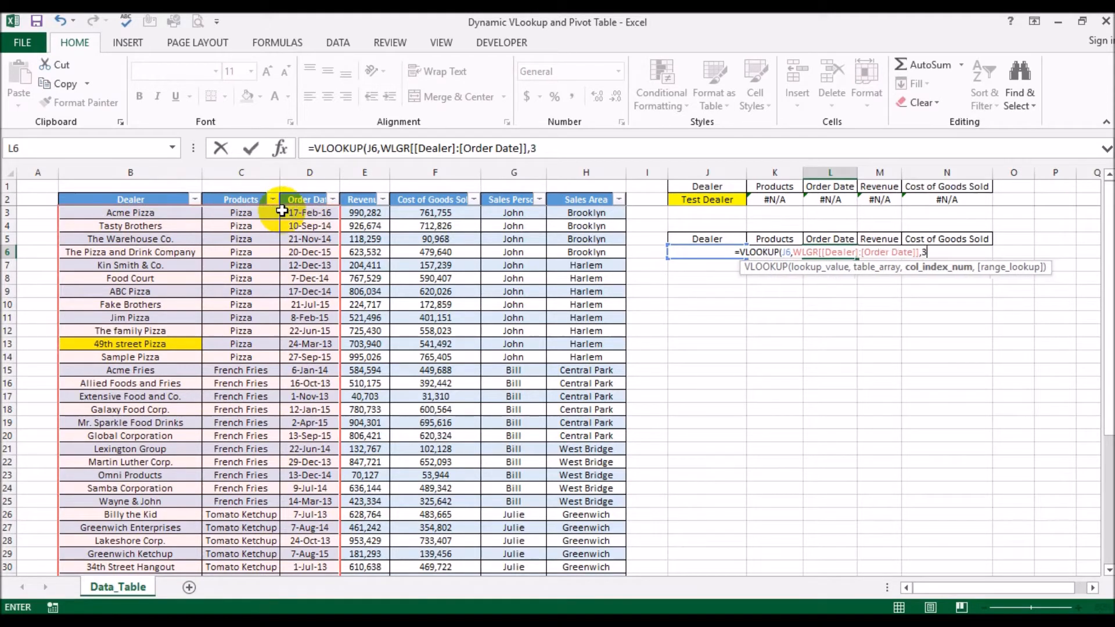
{"action": "type", "text": ",false)"}
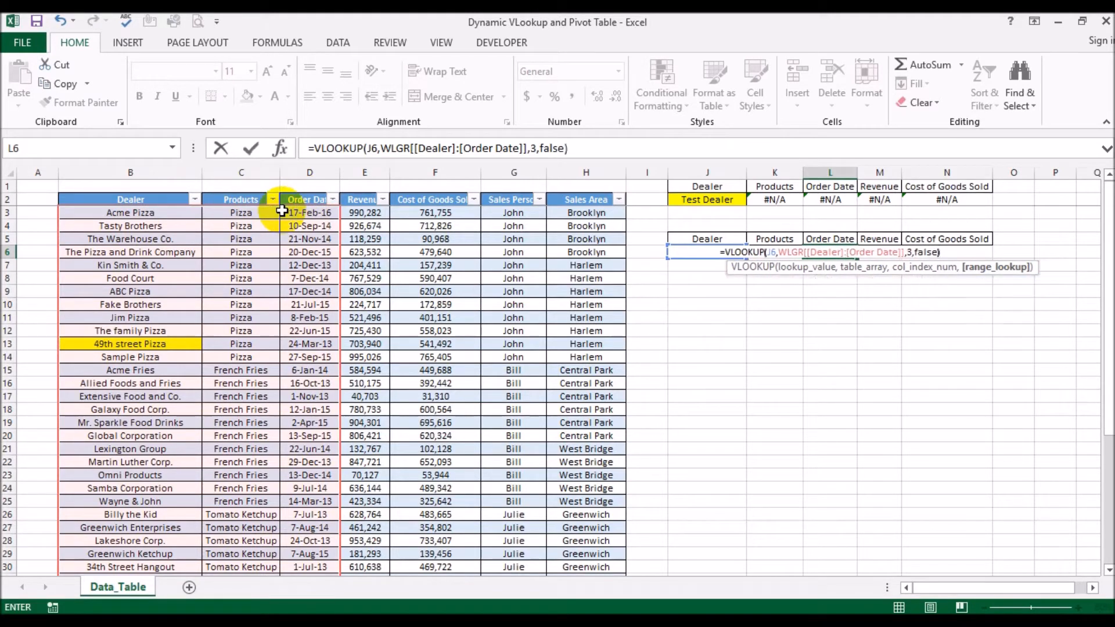
{"action": "key", "text": "Return"}
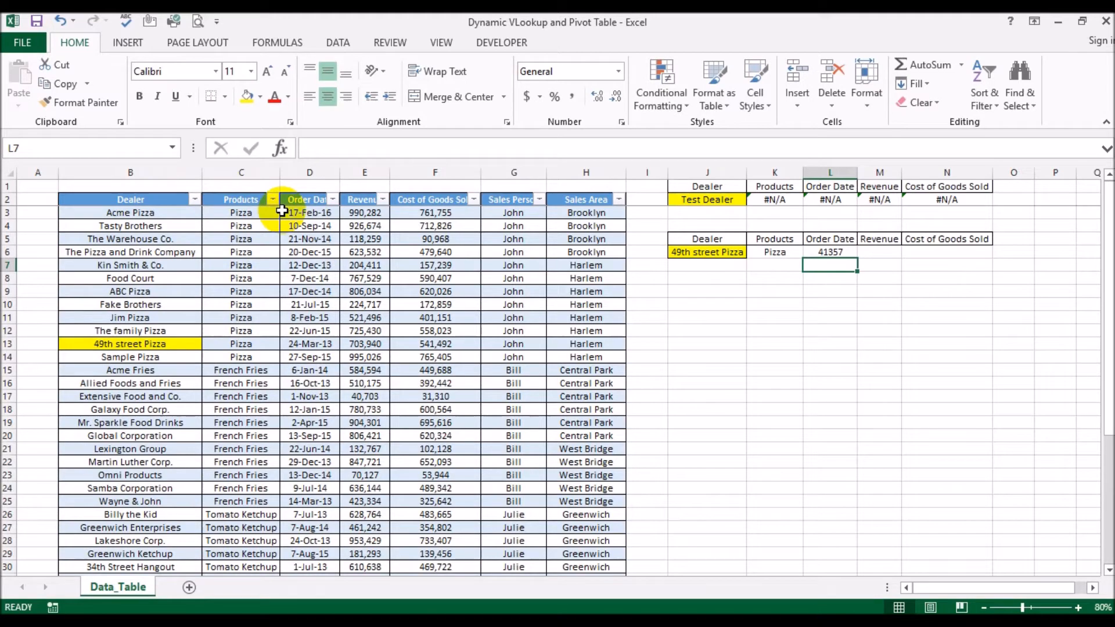
Format the Order Date result in L6 as a Date of the 14-Mar-12 type
{"action": "right_click", "coordinate": [823, 252]}
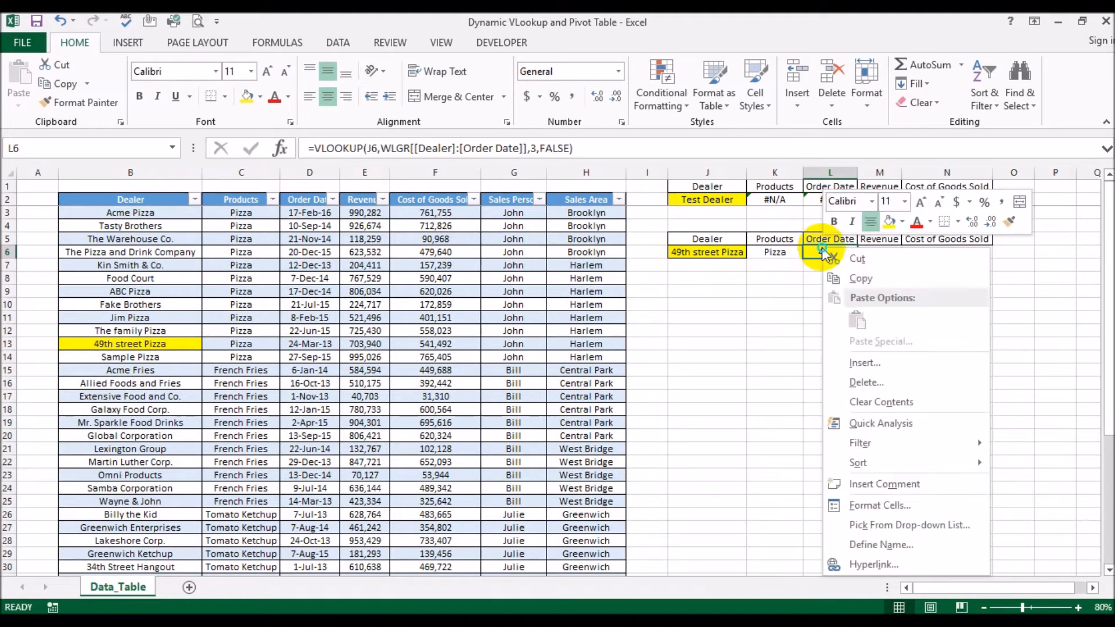
{"action": "left_click", "coordinate": [876, 509]}
{"action": "left_click", "coordinate": [685, 353]}
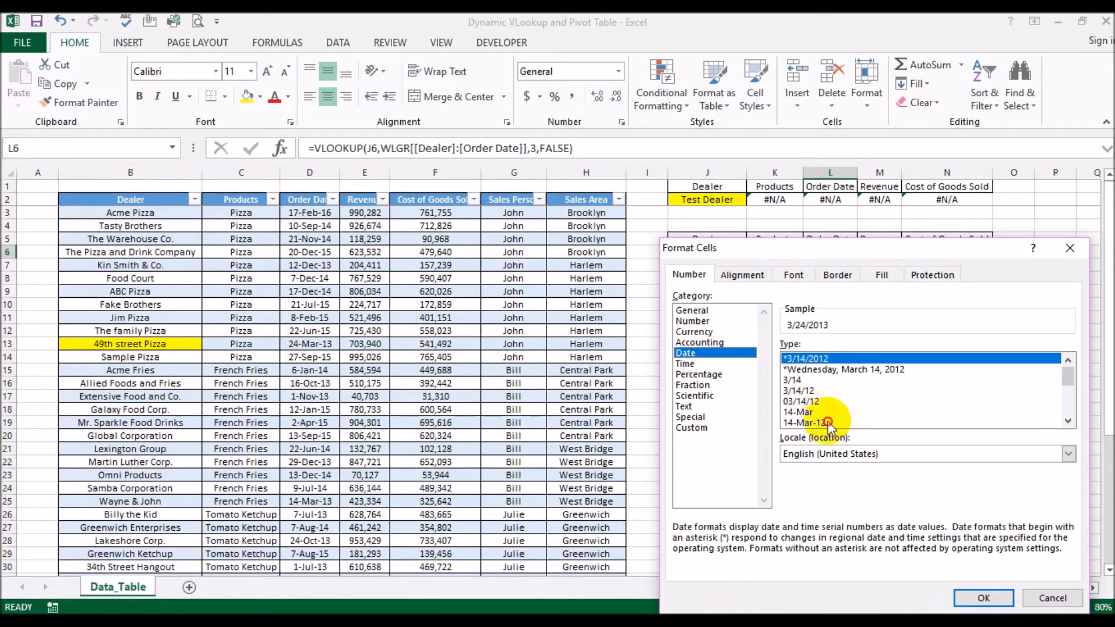
{"action": "left_click", "coordinate": [805, 422]}
{"action": "left_click", "coordinate": [984, 598]}
Format M6:N6 as Number with the 1000 separator and 0 decimal places
{"action": "left_click_drag", "start_coordinate": [888, 253], "coordinate": [908, 253]}
{"action": "right_click", "coordinate": [908, 254]}
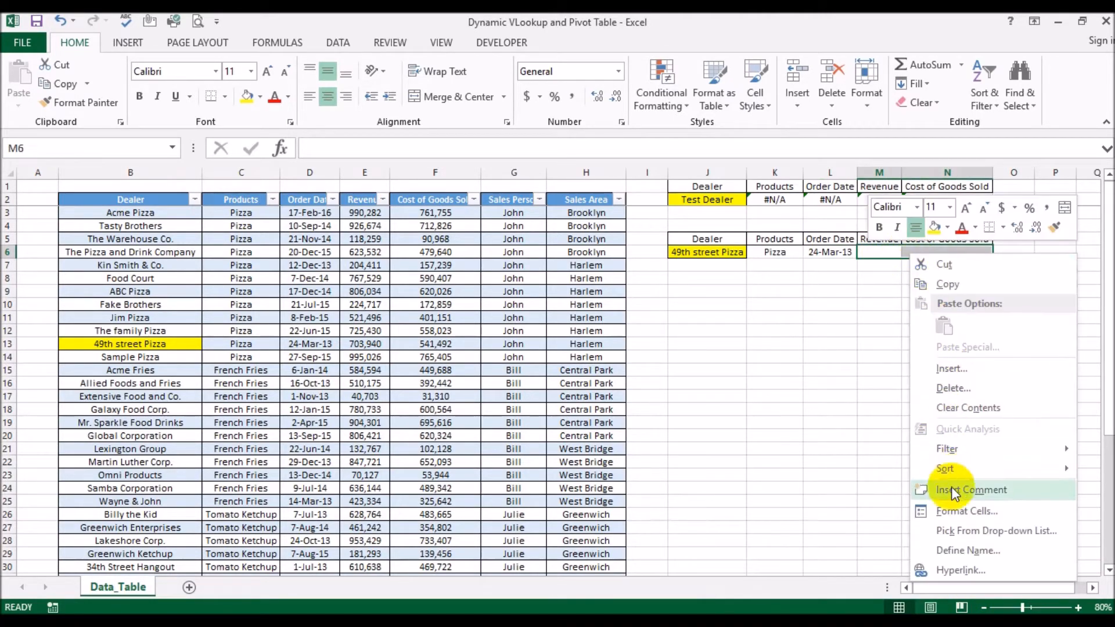
{"action": "left_click", "coordinate": [954, 510]}
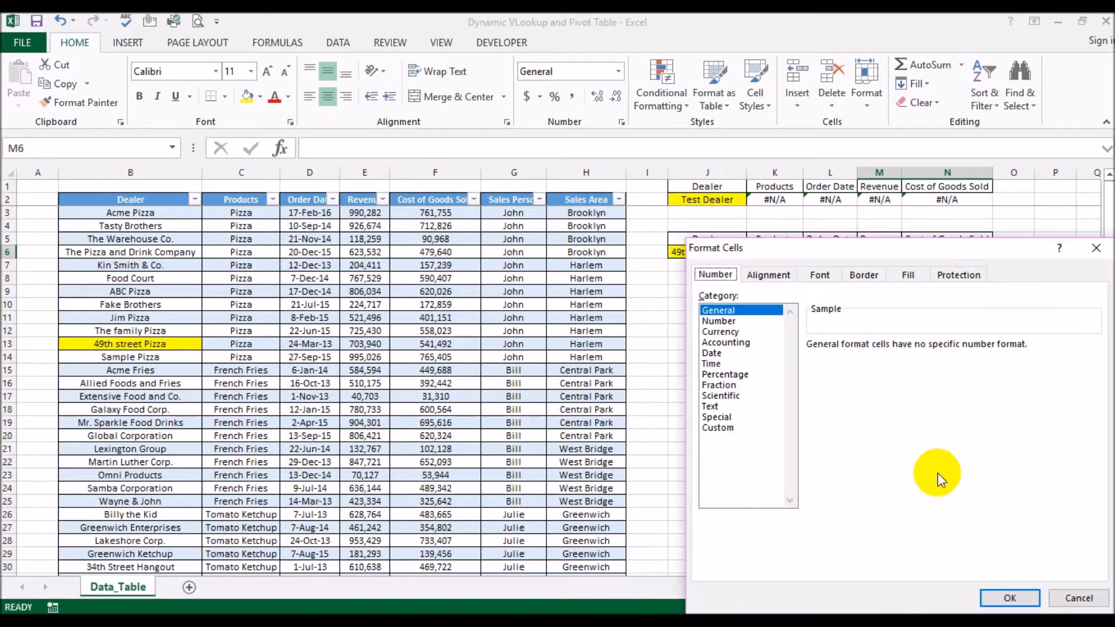
{"action": "left_click", "coordinate": [719, 321]}
{"action": "left_click", "coordinate": [848, 366]}
{"action": "left_click", "coordinate": [917, 351]}
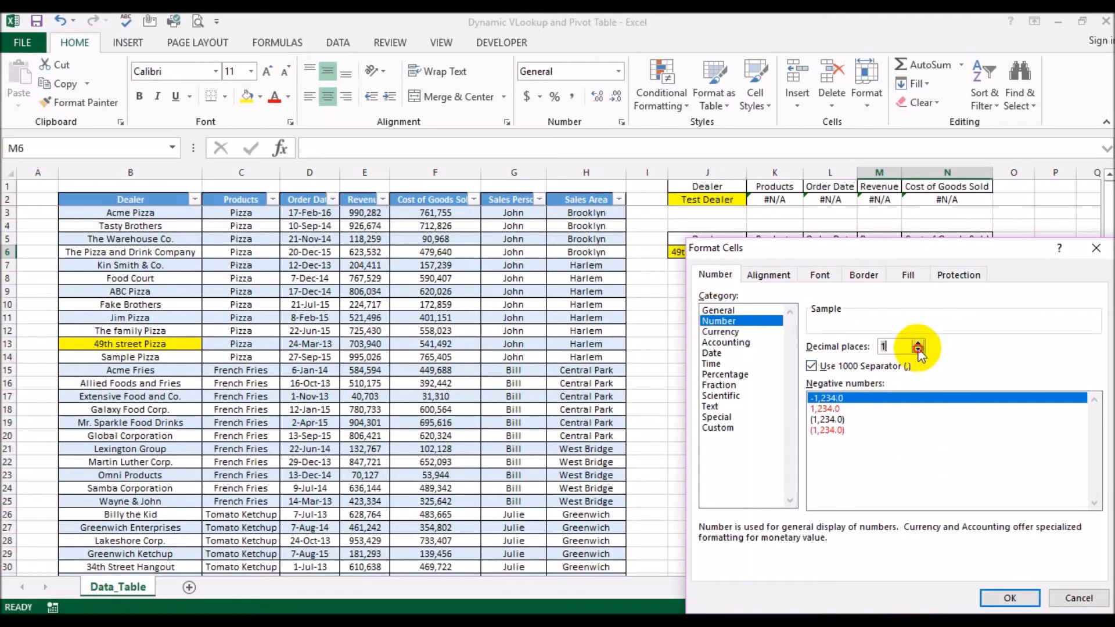
{"action": "left_click", "coordinate": [918, 350]}
{"action": "left_click", "coordinate": [1011, 598]}
{"action": "left_click", "coordinate": [936, 475]}
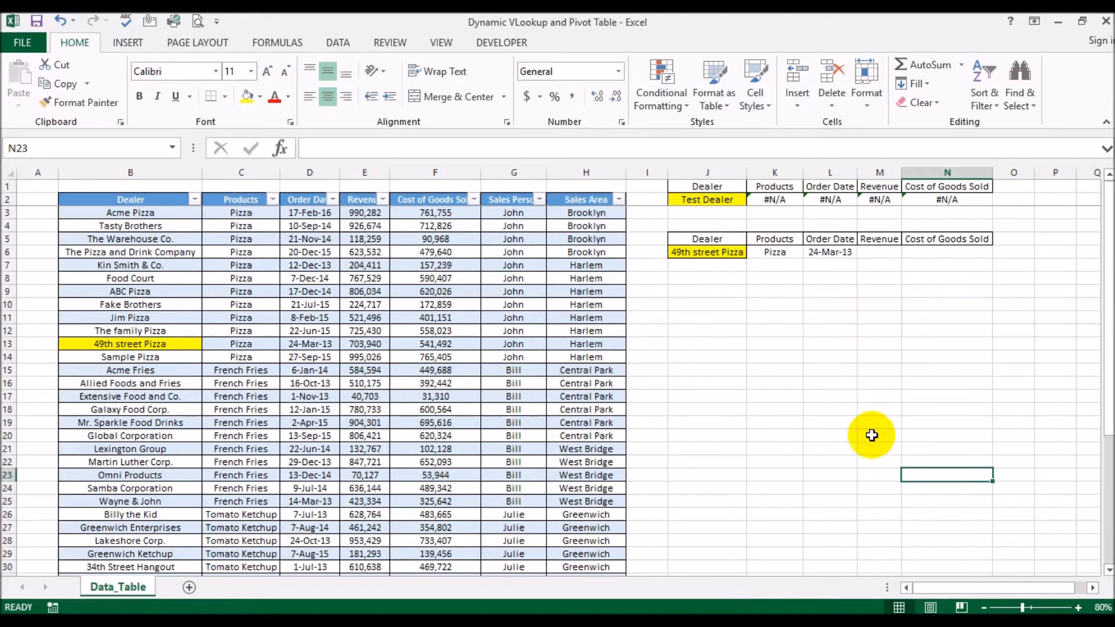
Enter the Revenue lookup =VLOOKUP(J6,WLGR[[Dealer]:[Revenue]],4,FALSE) in M6, using the table's Dealer through Revenue columns
{"action": "left_click", "coordinate": [876, 252]}
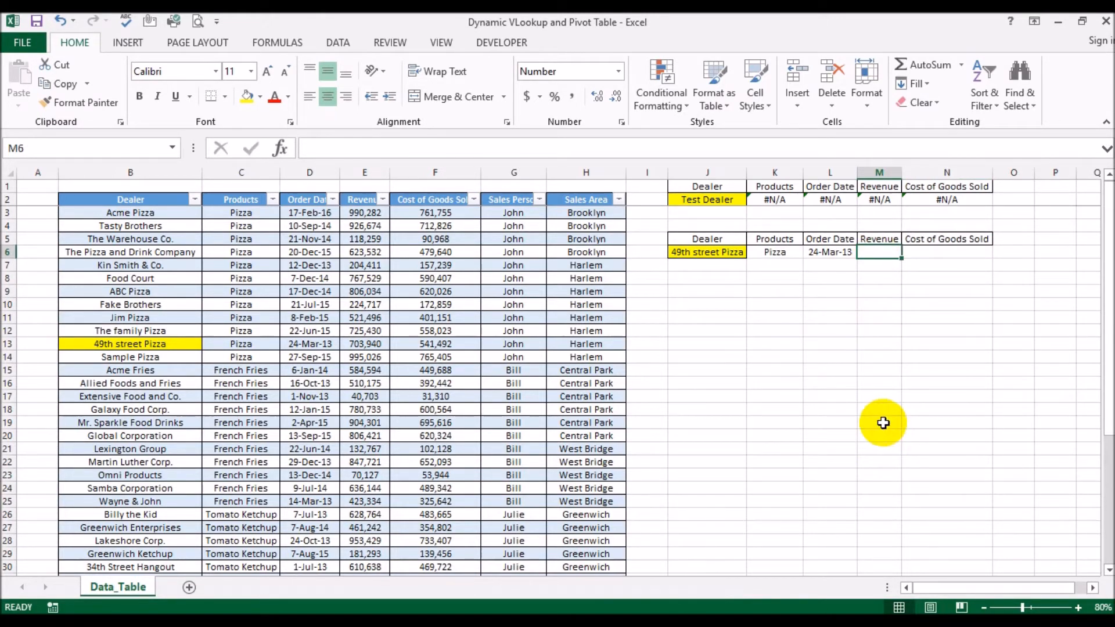
{"action": "type", "text": "=vl"}
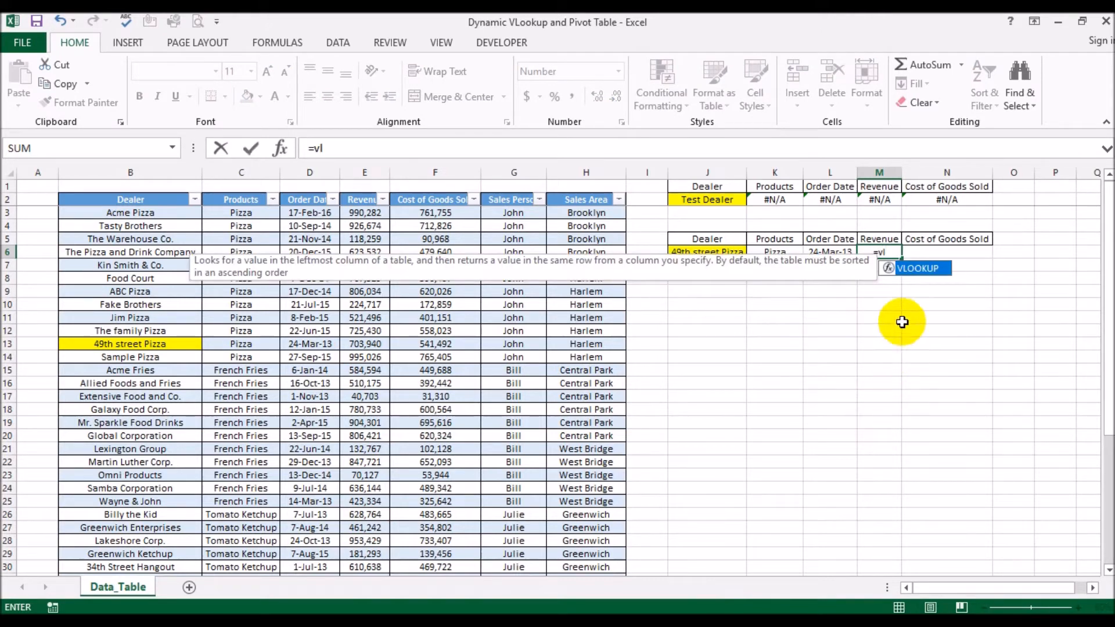
{"action": "double_click", "coordinate": [918, 269]}
{"action": "left_click", "coordinate": [681, 255]}
{"action": "type", "text": ","}
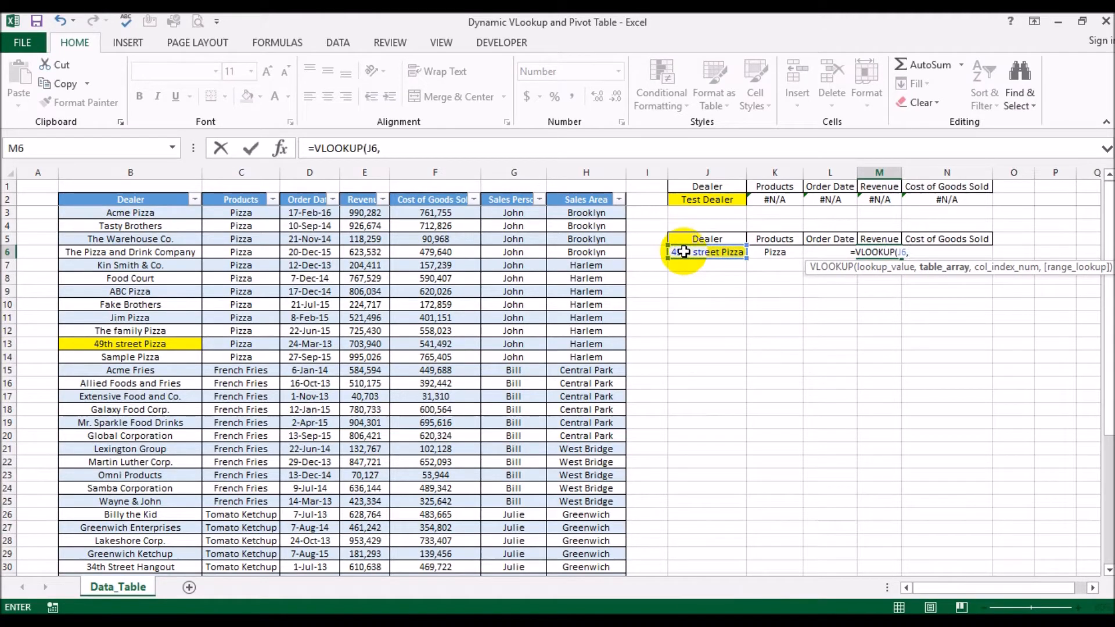
{"action": "left_click", "coordinate": [145, 190]}
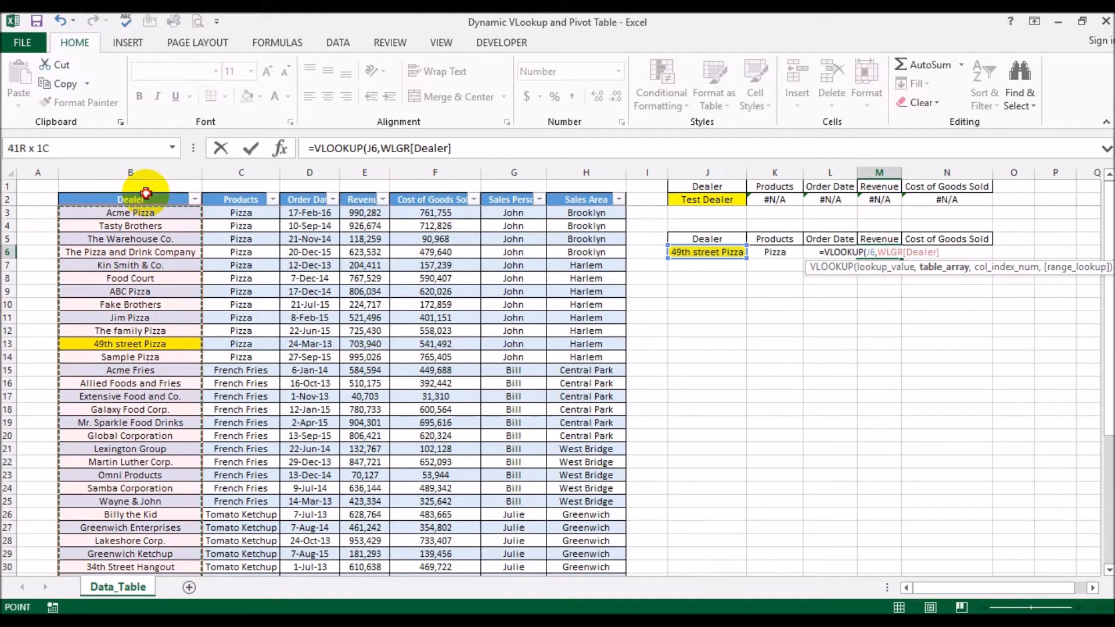
{"action": "left_click_drag", "start_coordinate": [146, 193], "coordinate": [345, 192]}
{"action": "type", "text": ","}
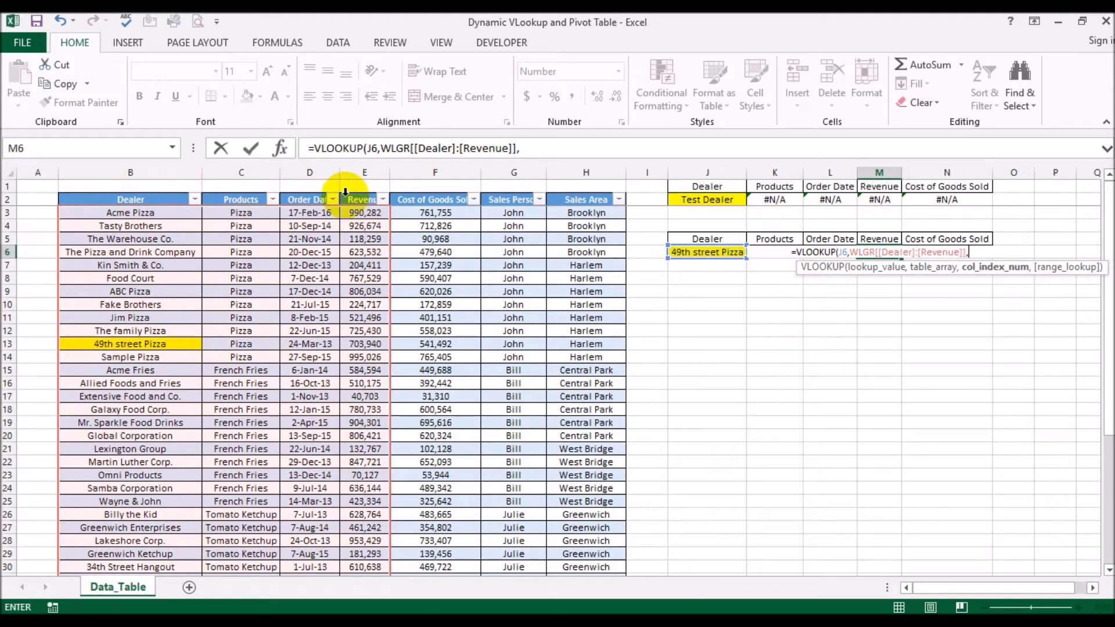
{"action": "type", "text": "4,false)"}
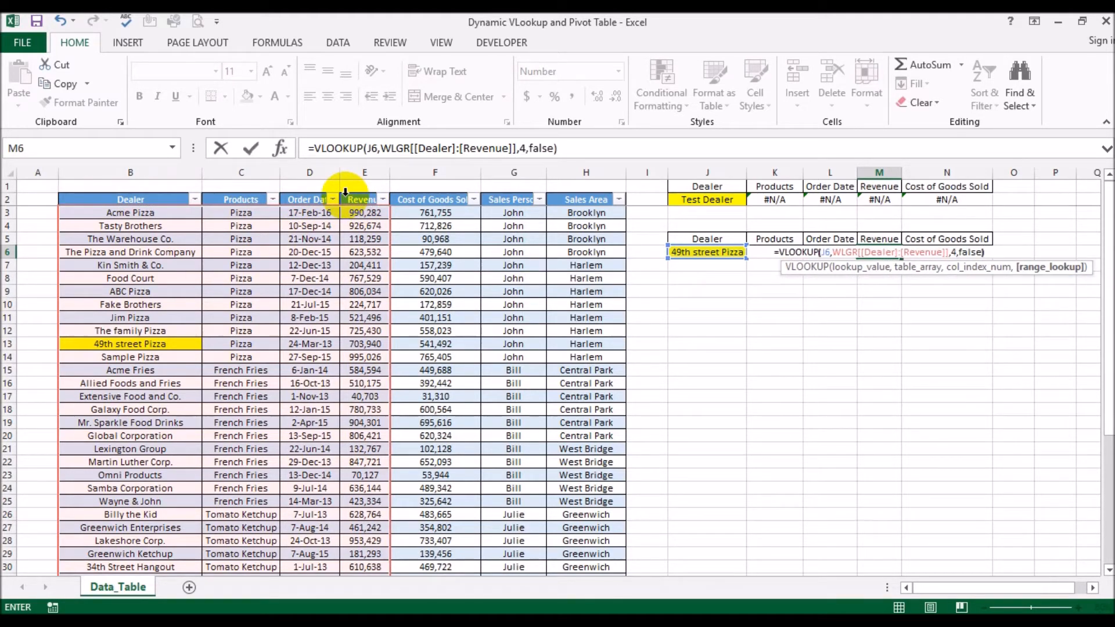
{"action": "key", "text": "Tab"}
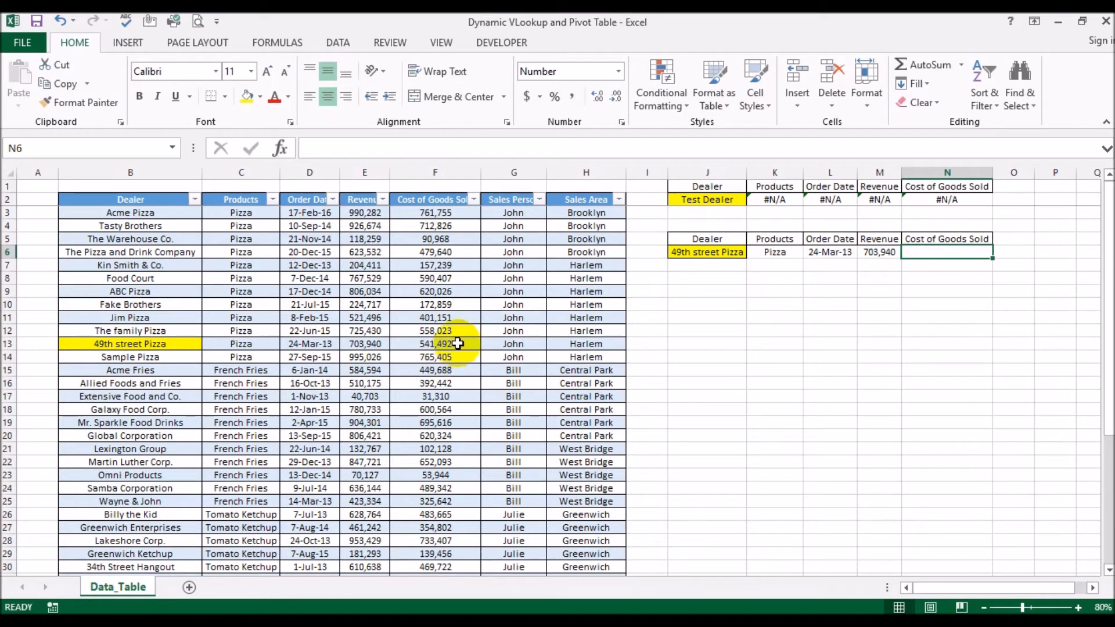
Enter the Cost of Goods Sold lookup =VLOOKUP(J6,WLGR[[Dealer]:[Cost of Goods Sold]],5,FALSE) in N6
{"action": "type", "text": "=vl"}
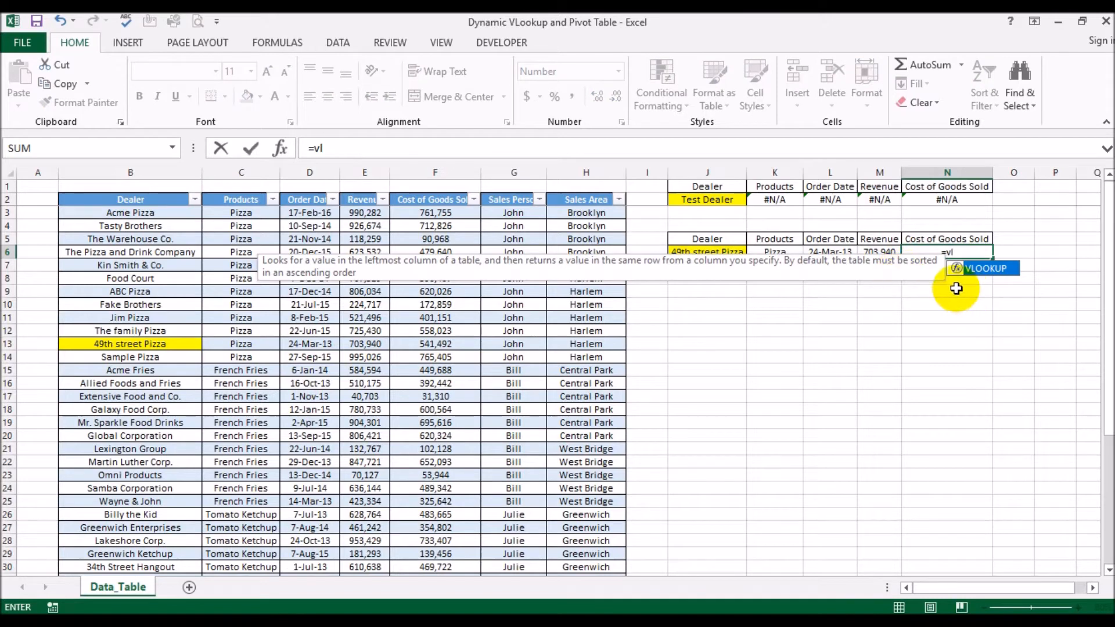
{"action": "double_click", "coordinate": [981, 269]}
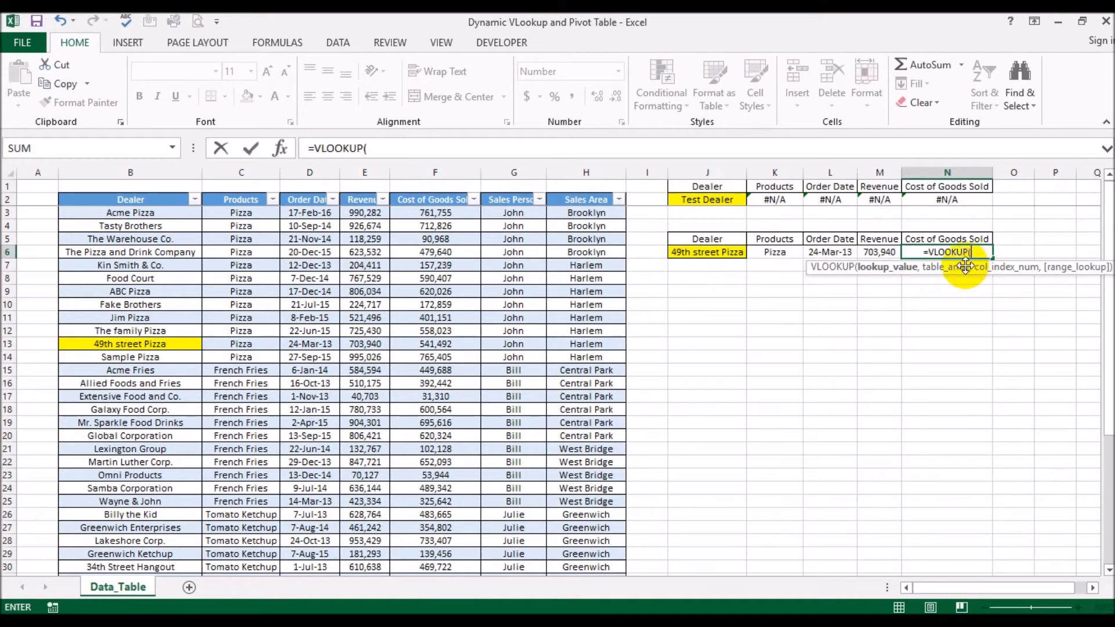
{"action": "left_click", "coordinate": [677, 253]}
{"action": "type", "text": ","}
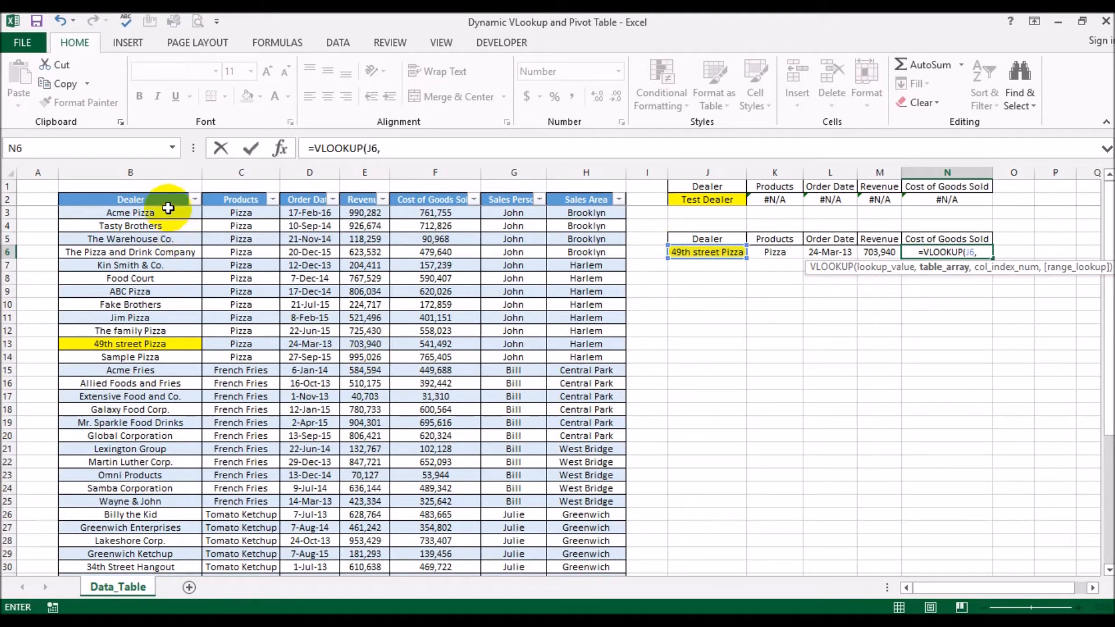
{"action": "left_click_drag", "start_coordinate": [163, 194], "coordinate": [407, 225]}
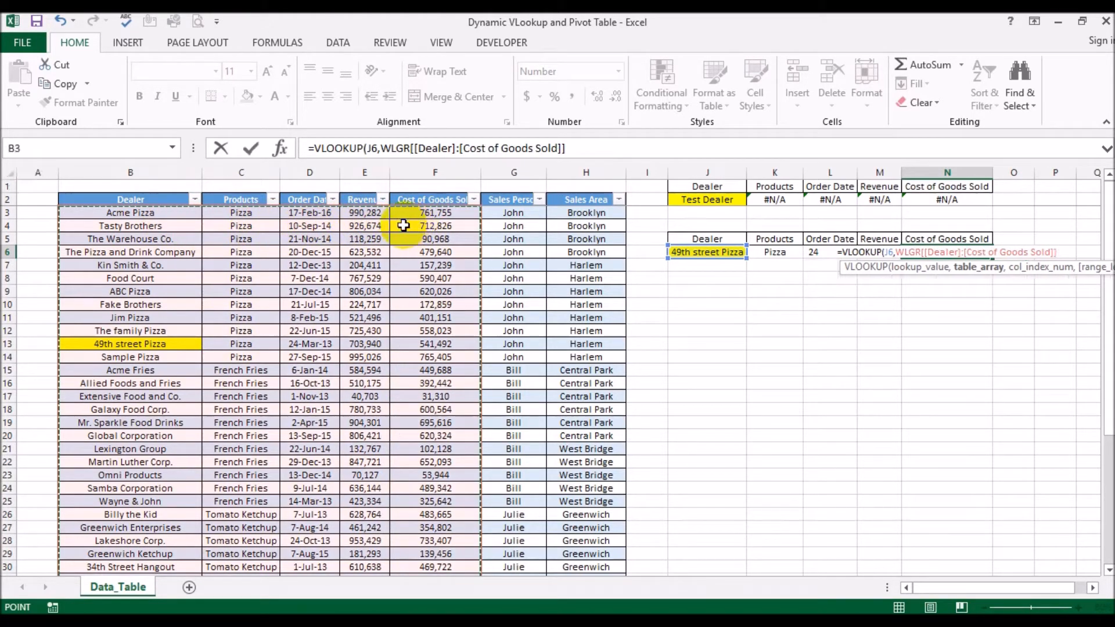
{"action": "type", "text": ",5,f"}
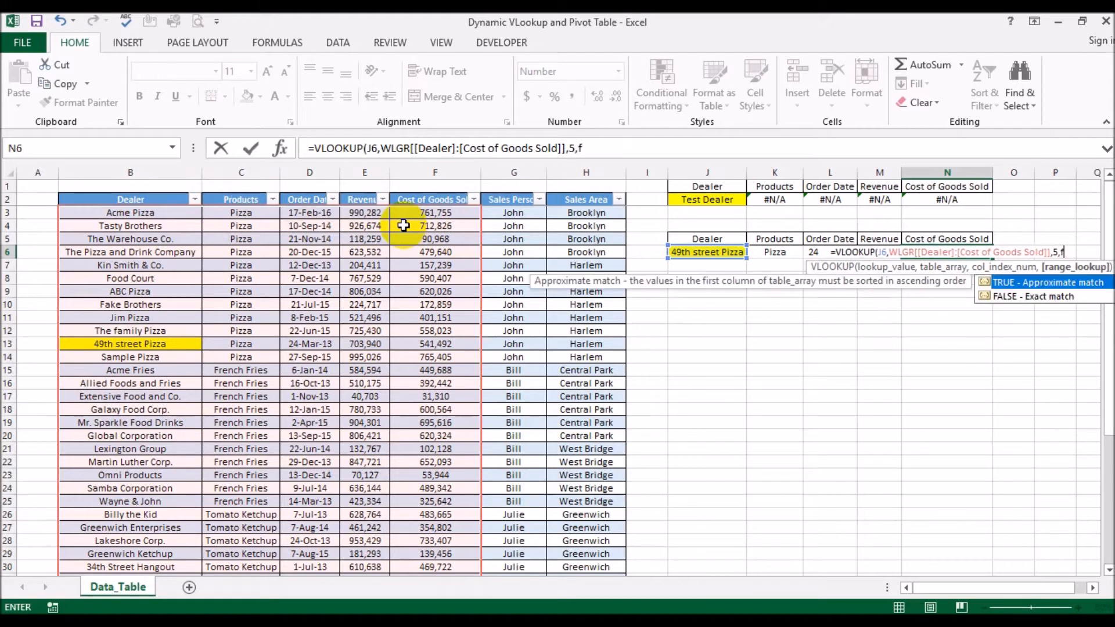
{"action": "type", "text": "alse)"}
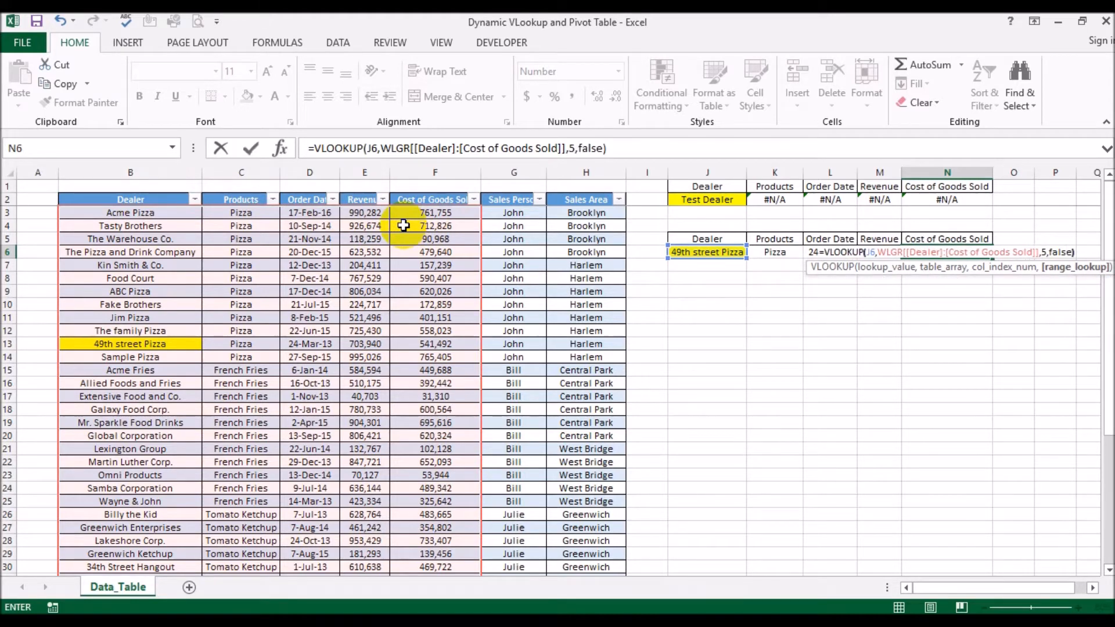
{"action": "key", "text": "Return"}
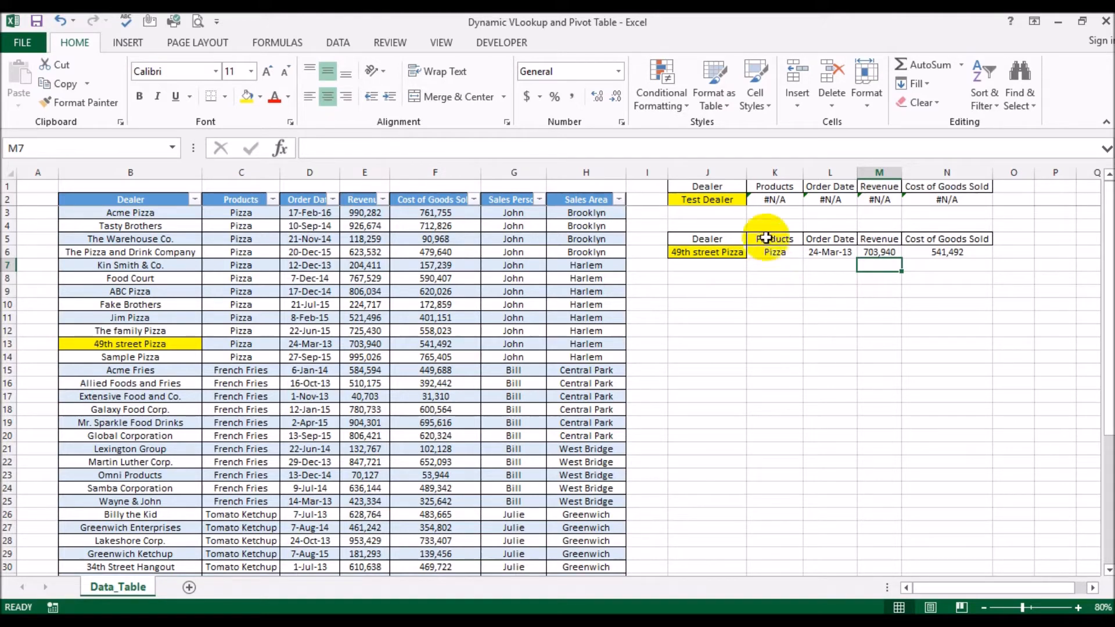
Check the fixed-range Products lookup in K2, and append a blank row to the WLGR table below the Ice Hockey Ice record
{"action": "left_click", "coordinate": [708, 199]}
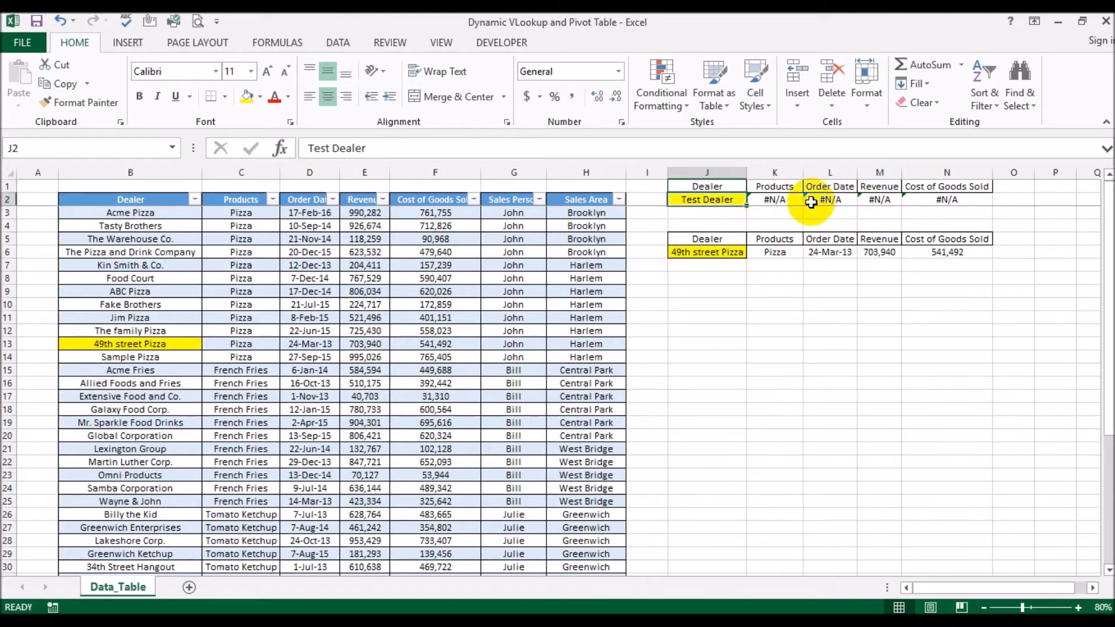
{"action": "left_click", "coordinate": [774, 199]}
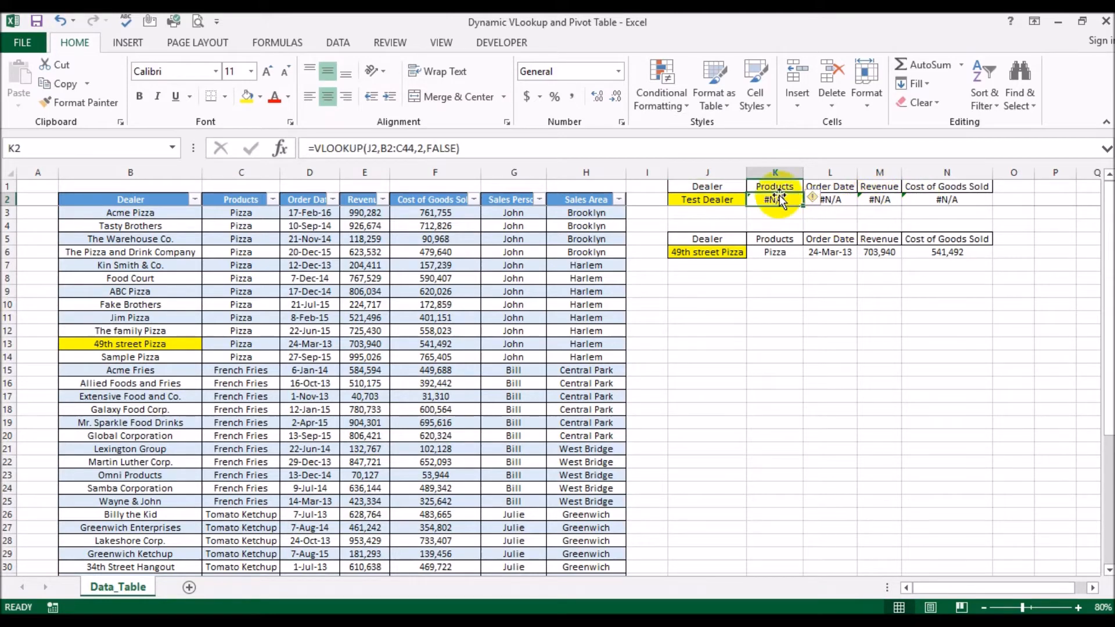
{"action": "scroll", "coordinate": [858, 472], "scroll_direction": "down", "scroll_amount": 3}
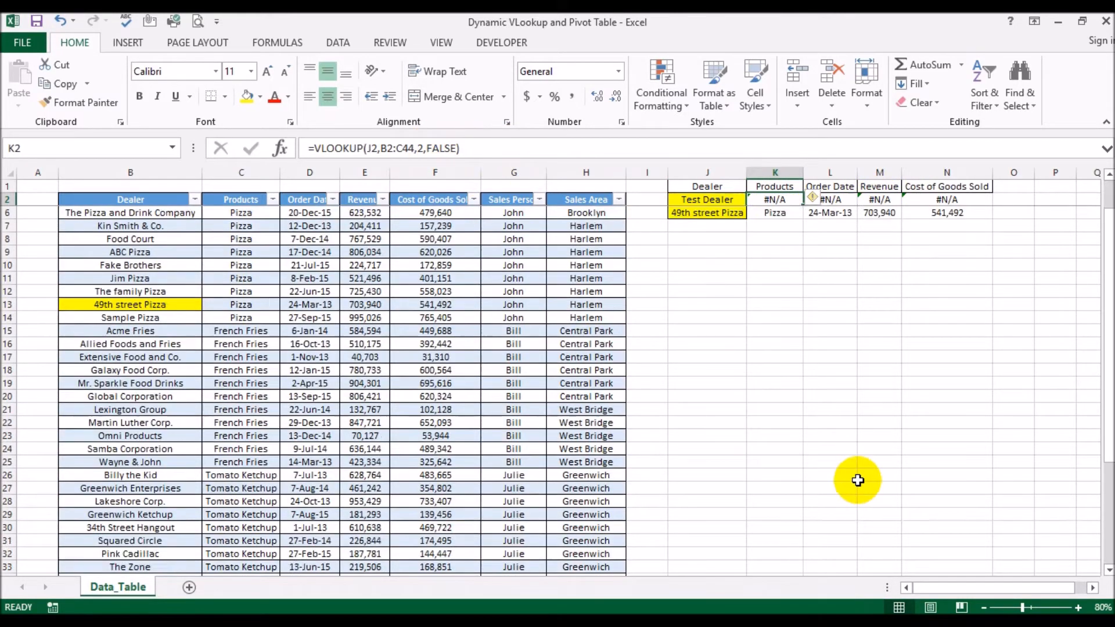
{"action": "scroll", "coordinate": [858, 472], "scroll_direction": "down", "scroll_amount": 4}
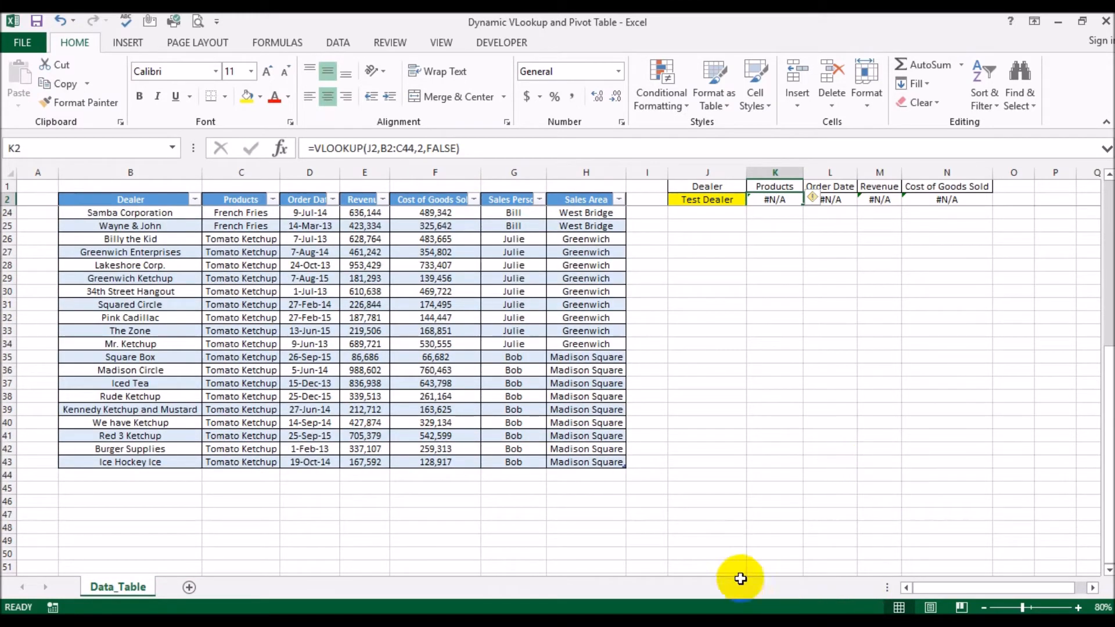
{"action": "left_click", "coordinate": [581, 460]}
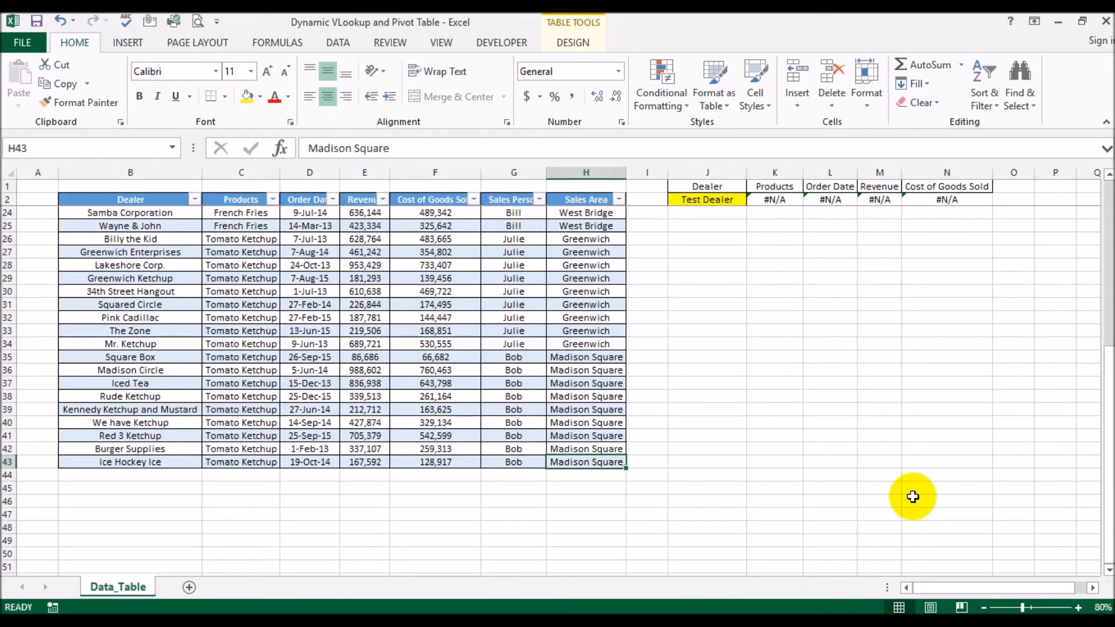
{"action": "key", "text": "Tab"}
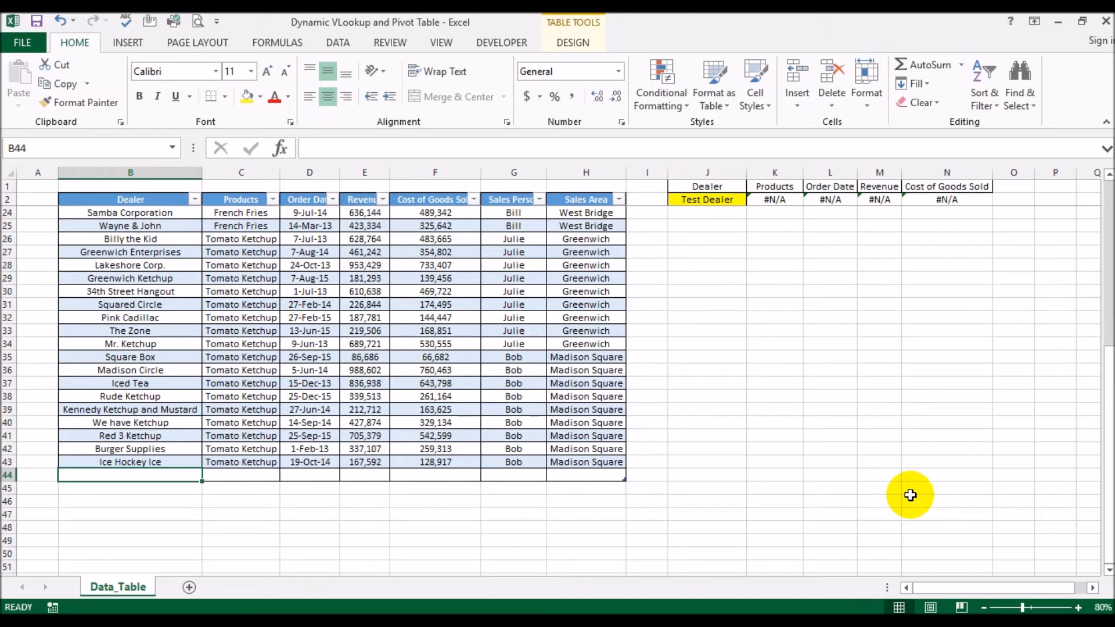
Enter Test Dealer as the new table record's dealer in B44 and as the dynamic lookup's dealer in J6
{"action": "type", "text": "Test Dealer"}
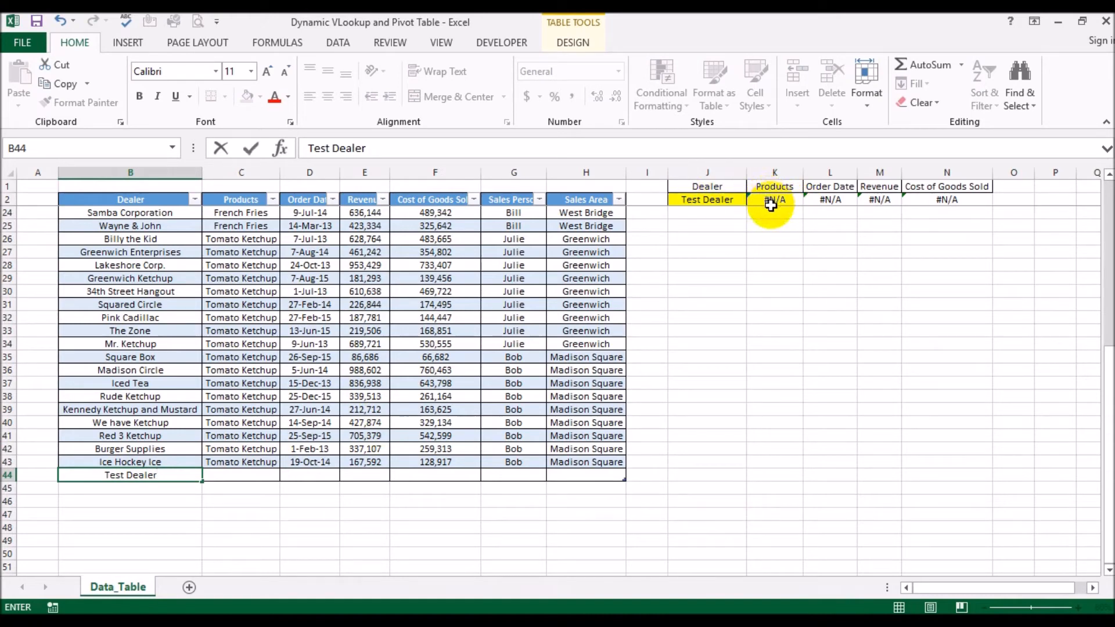
{"action": "key", "text": "Tab"}
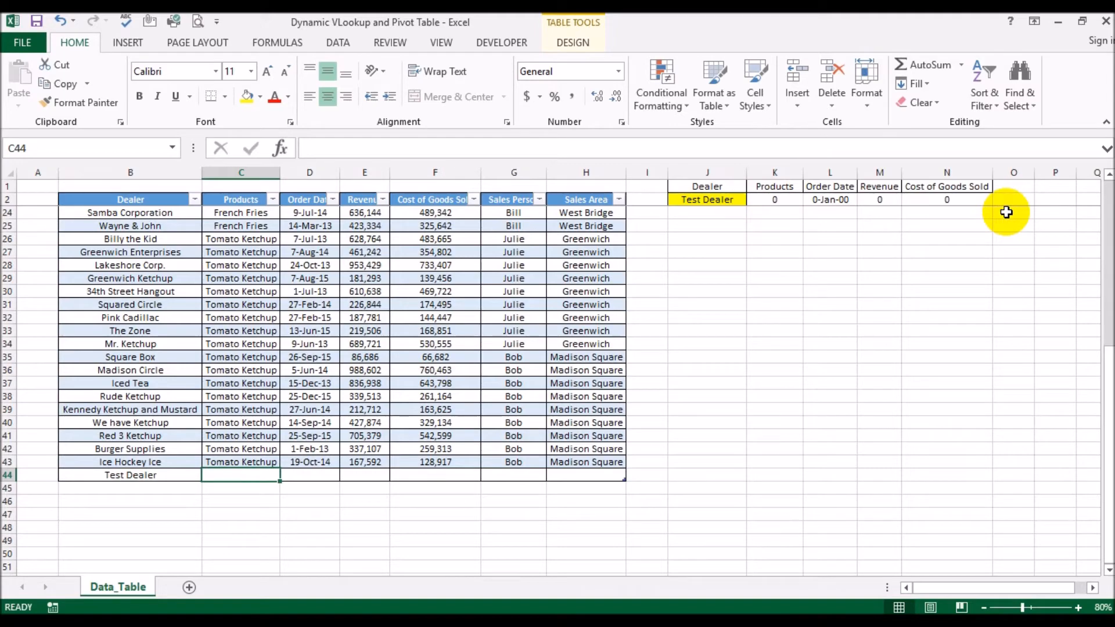
{"action": "scroll", "coordinate": [791, 445], "scroll_direction": "up", "scroll_amount": 7}
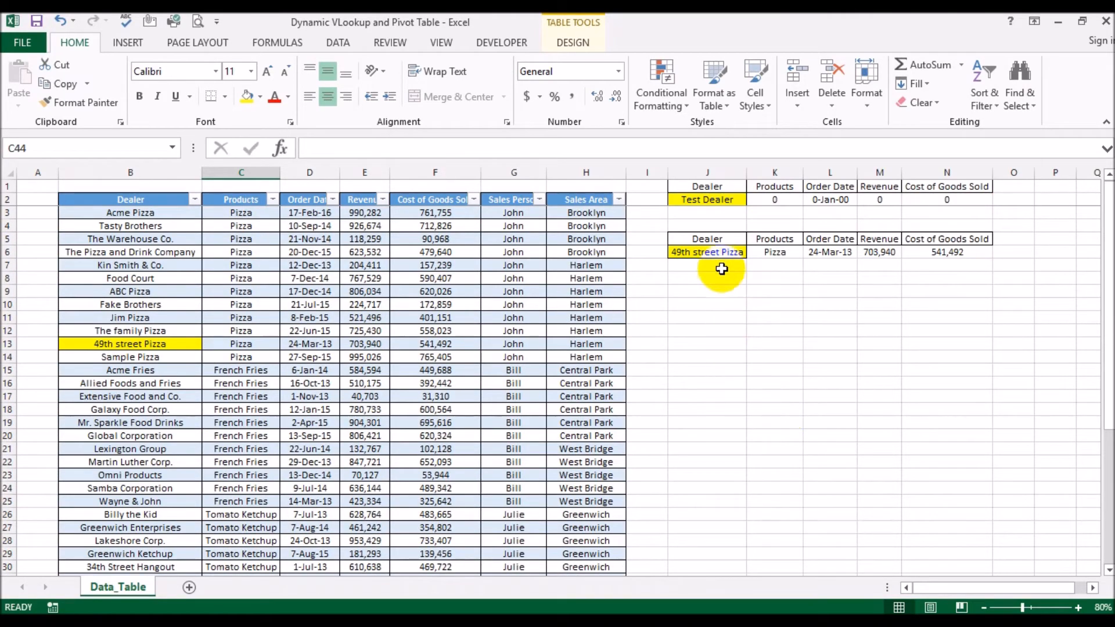
{"action": "left_click", "coordinate": [715, 253]}
{"action": "type", "text": "Test Dealer"}
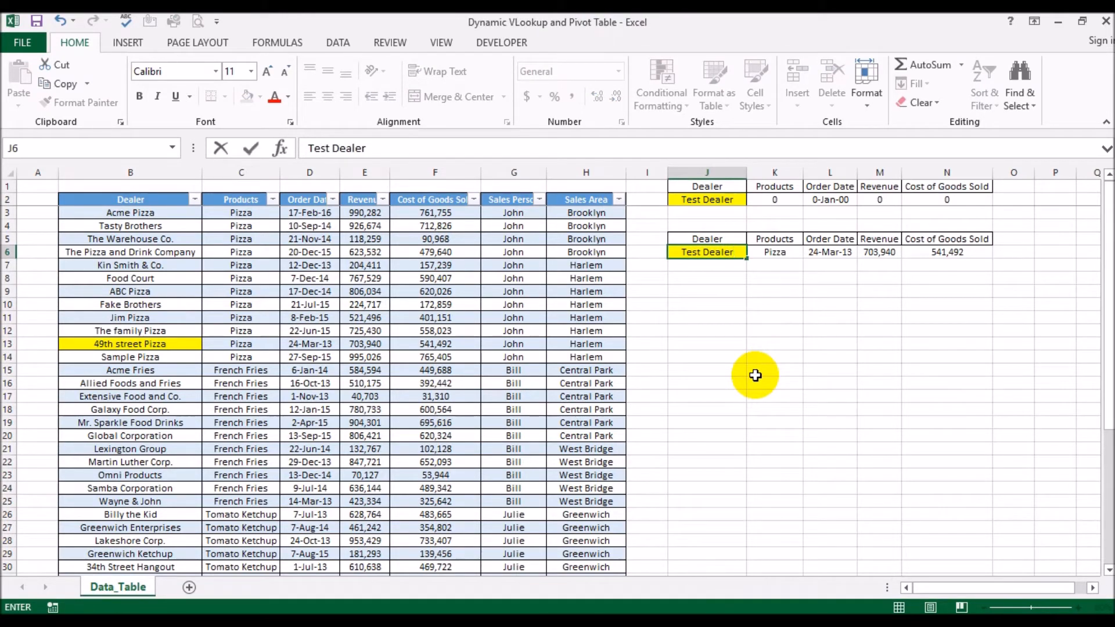
{"action": "key", "text": "Return"}
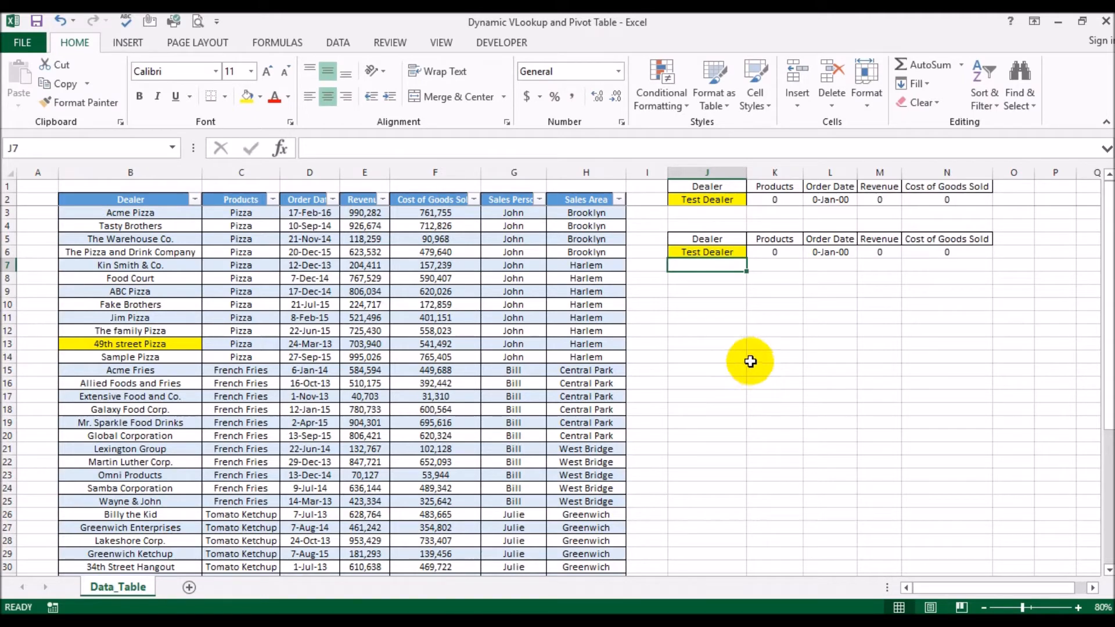
Inspect the fixed ranges used by the Products, Order Date, Revenue and Cost of Goods Sold lookups in row 2
{"action": "scroll", "coordinate": [538, 436], "scroll_direction": "down", "scroll_amount": 2}
{"action": "scroll", "coordinate": [538, 436], "scroll_direction": "up", "scroll_amount": 2}
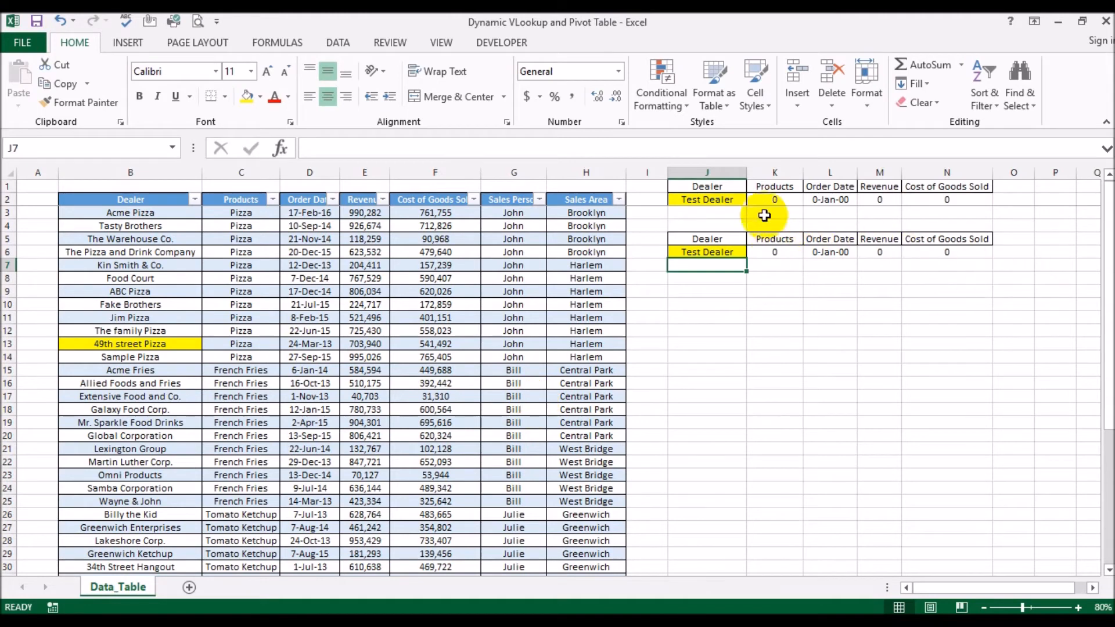
{"action": "left_click", "coordinate": [777, 203]}
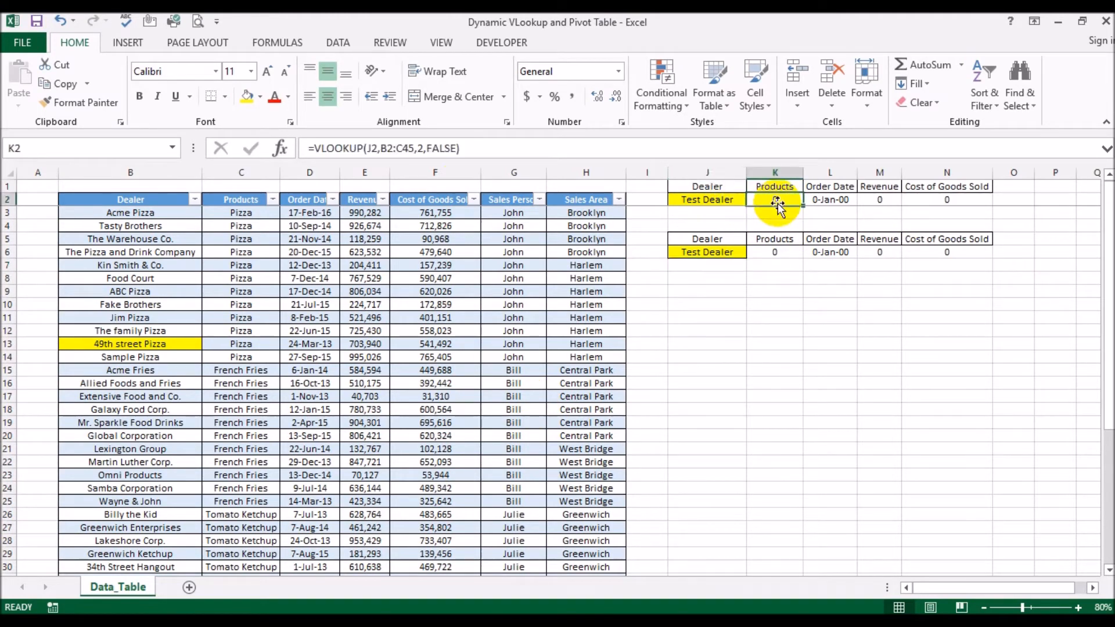
{"action": "left_click", "coordinate": [824, 201]}
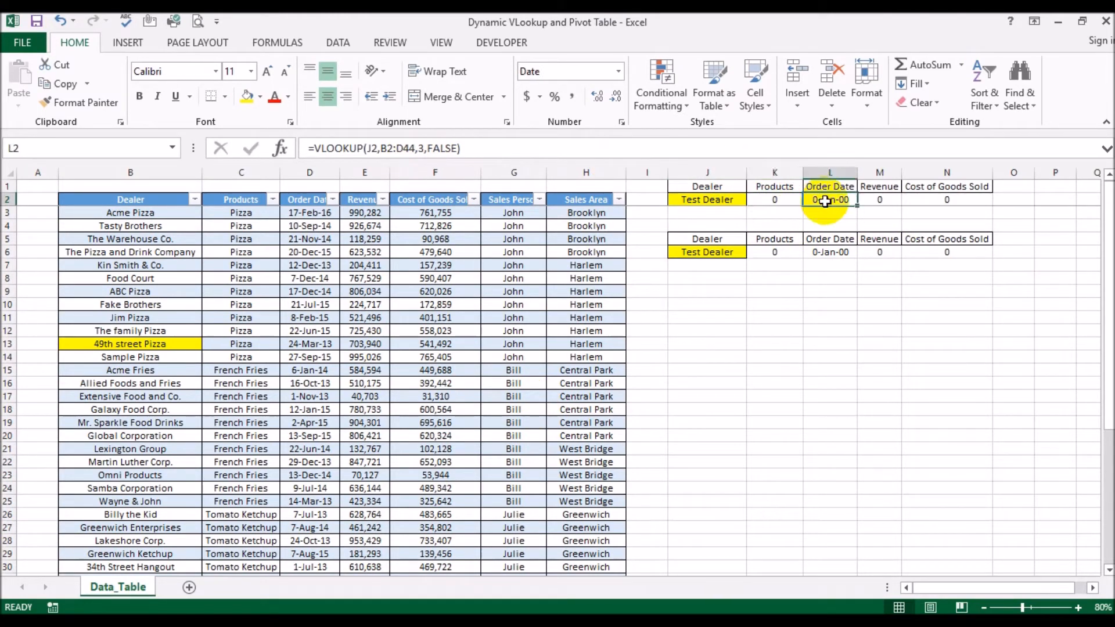
{"action": "left_click", "coordinate": [893, 203]}
{"action": "left_click", "coordinate": [917, 203]}
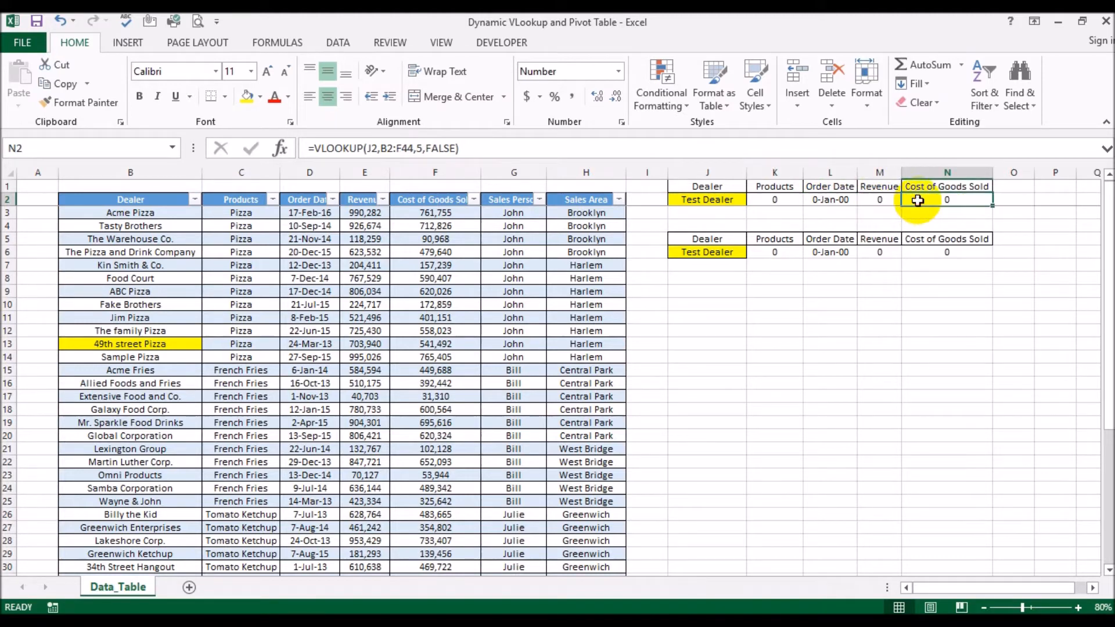
Clear the fixed-range lookup formulas from K2:N2
{"action": "left_click_drag", "start_coordinate": [766, 201], "coordinate": [926, 199]}
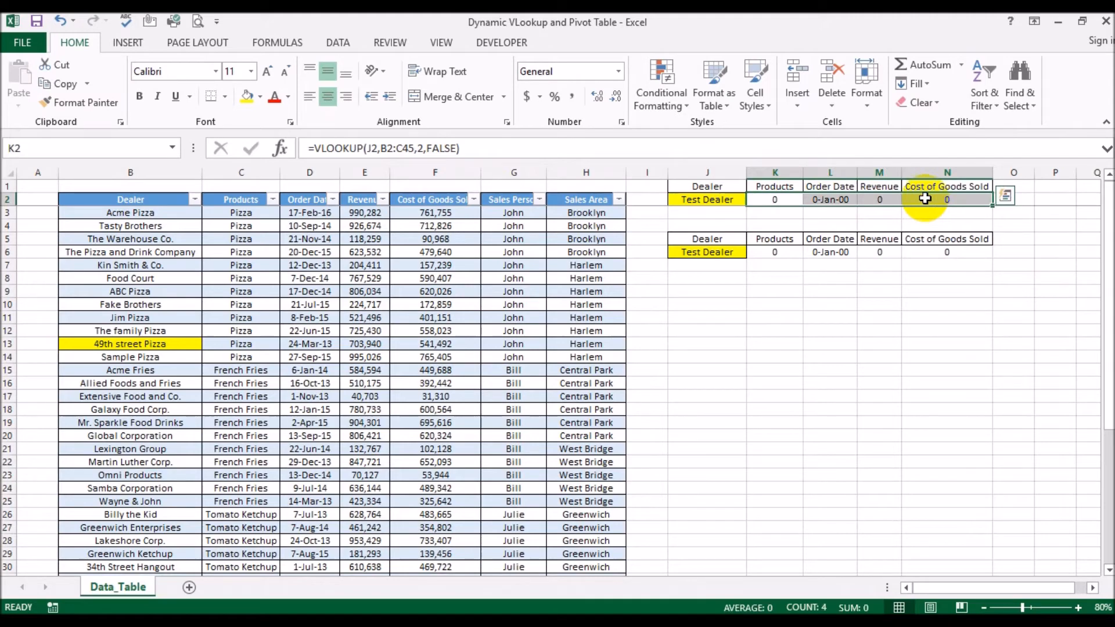
{"action": "key", "text": "Delete"}
{"action": "scroll", "coordinate": [847, 319], "scroll_direction": "down", "scroll_amount": 3}
{"action": "scroll", "coordinate": [805, 366], "scroll_direction": "up", "scroll_amount": 3}
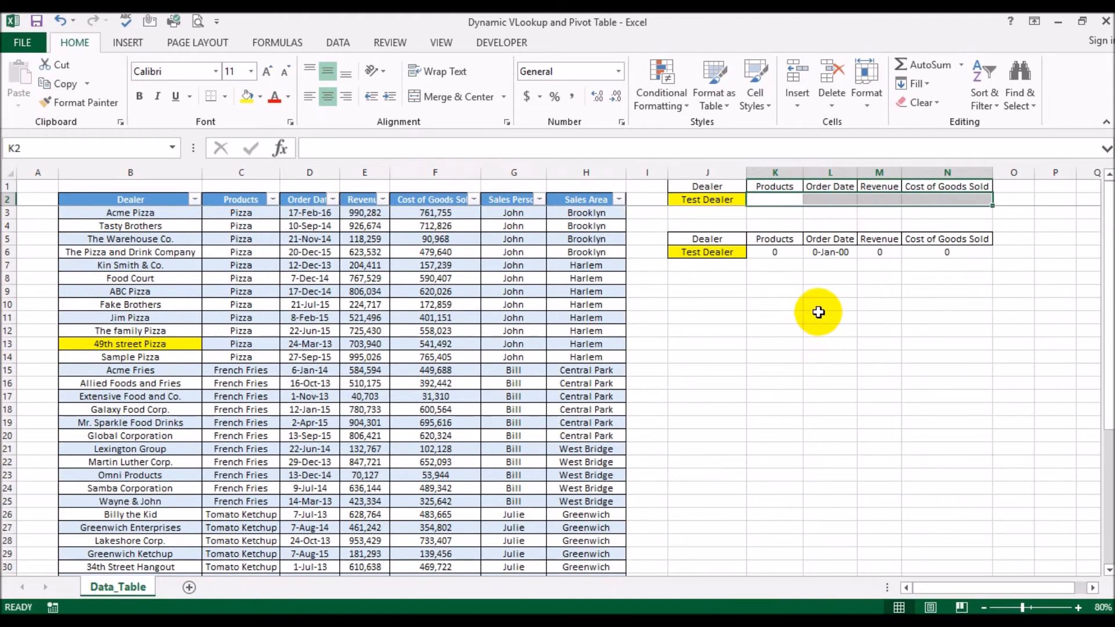
{"action": "scroll", "coordinate": [818, 312], "scroll_direction": "down", "scroll_amount": 7}
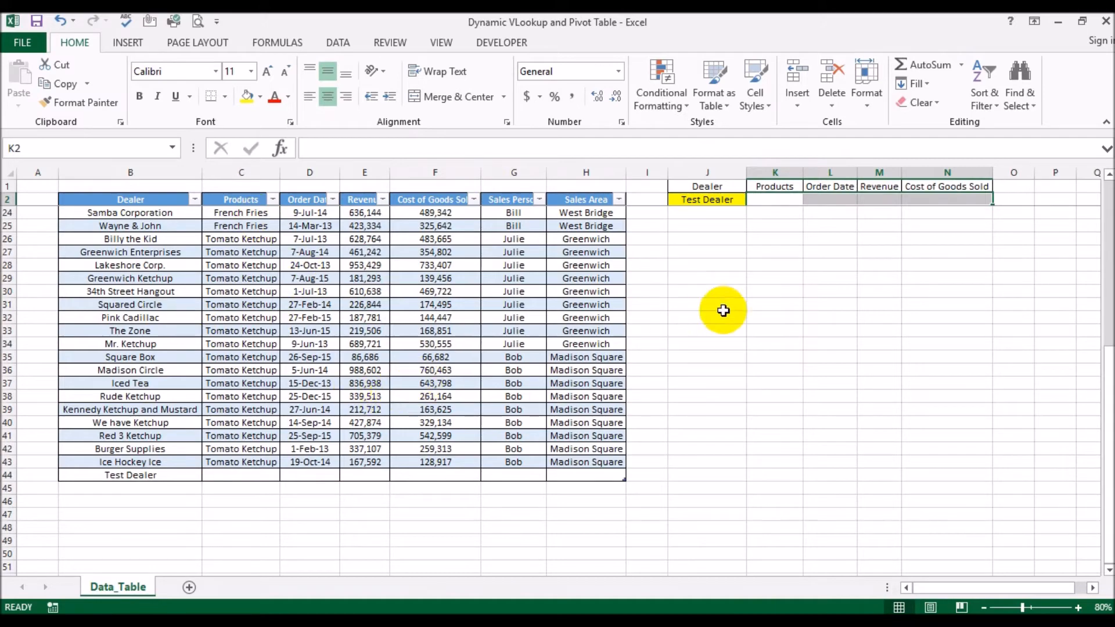
{"action": "scroll", "coordinate": [756, 290], "scroll_direction": "up", "scroll_amount": 7}
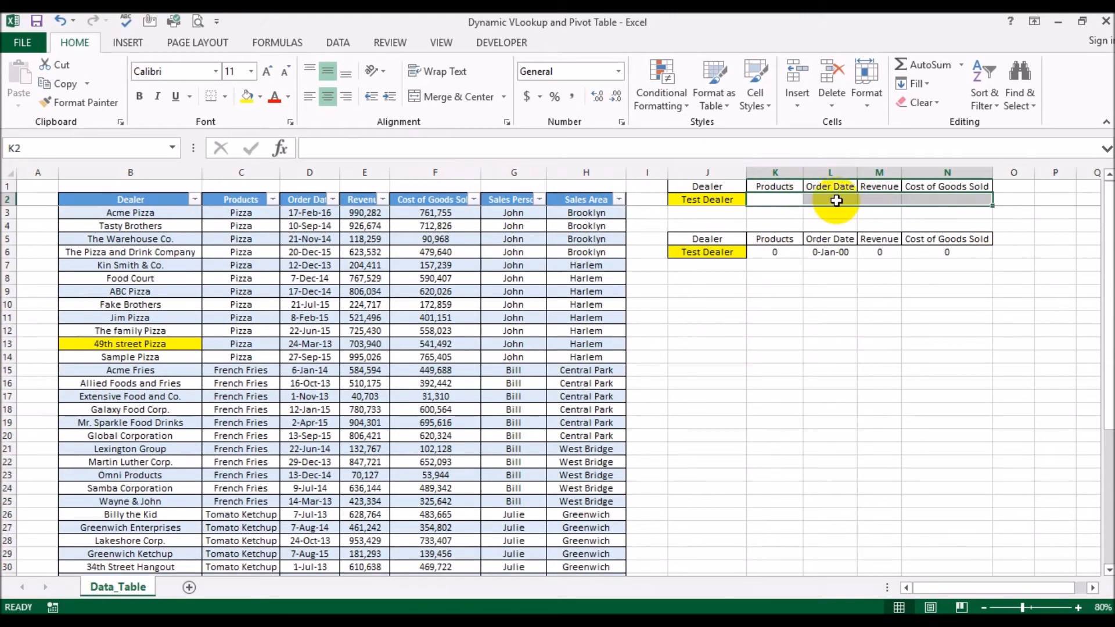
Append another row to the end of the WLGR table and enter Test Dealer in B45
{"action": "scroll", "coordinate": [601, 347], "scroll_direction": "down", "scroll_amount": 2}
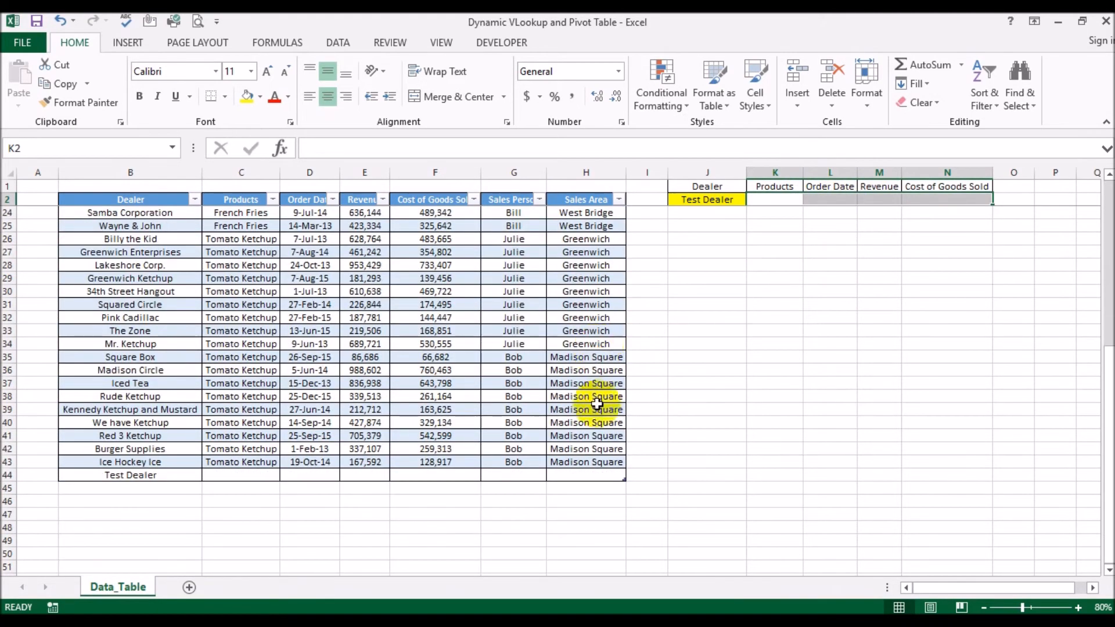
{"action": "left_click", "coordinate": [590, 476]}
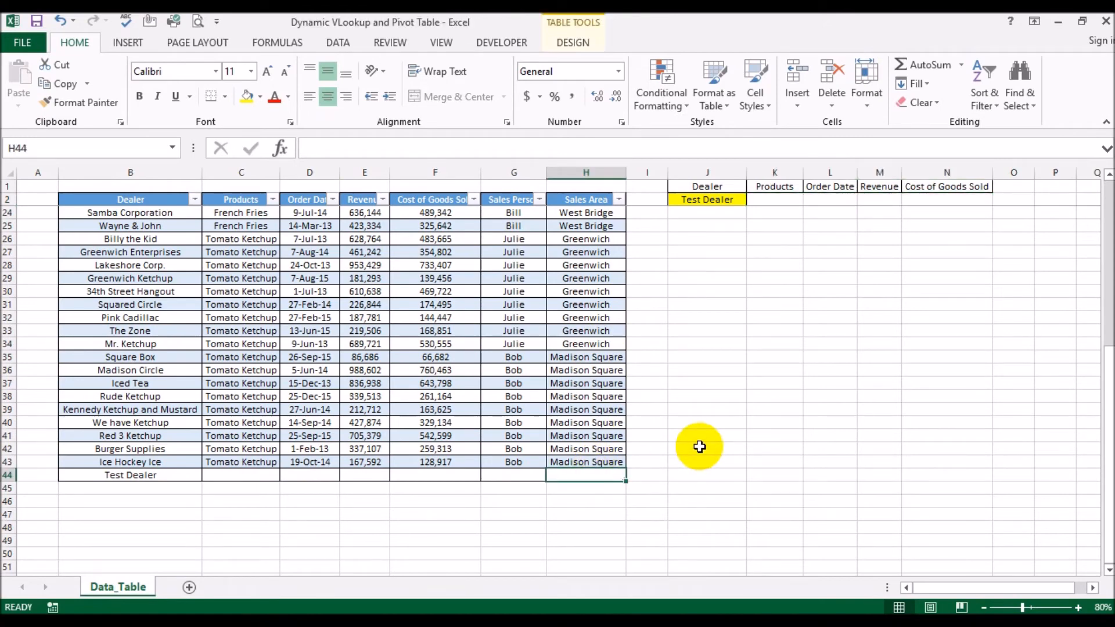
{"action": "key", "text": "Tab"}
{"action": "type", "text": "Te"}
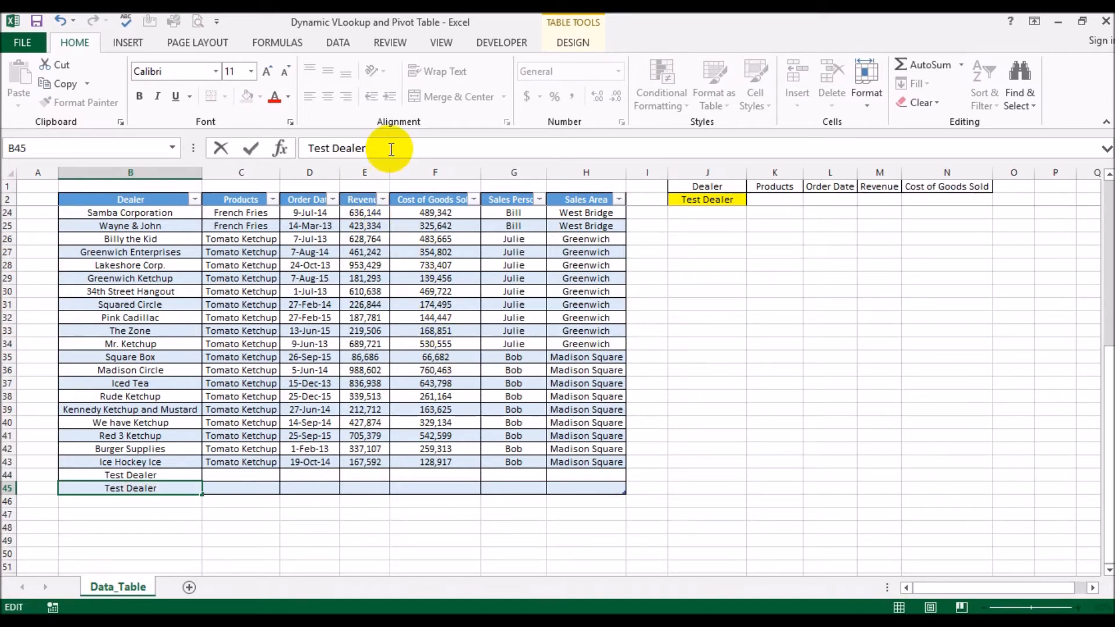
{"action": "key", "text": "Return"}
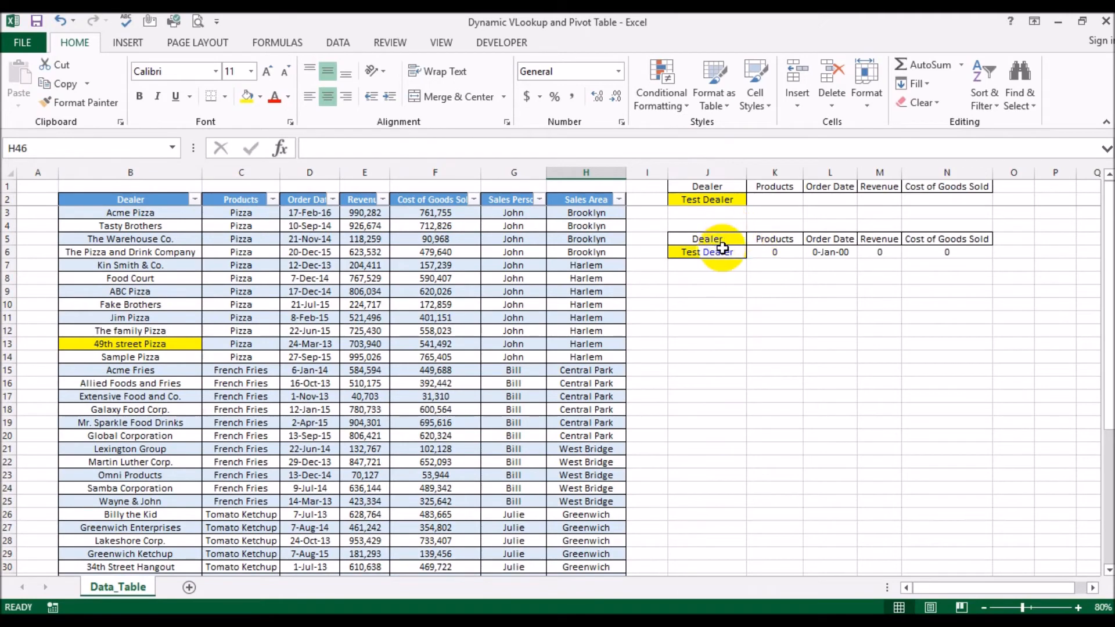
Undo the extra table row in row 45 and the clearing of K2:N2
{"action": "key", "text": "ctrl+z"}
{"action": "key", "text": "ctrl+z"}
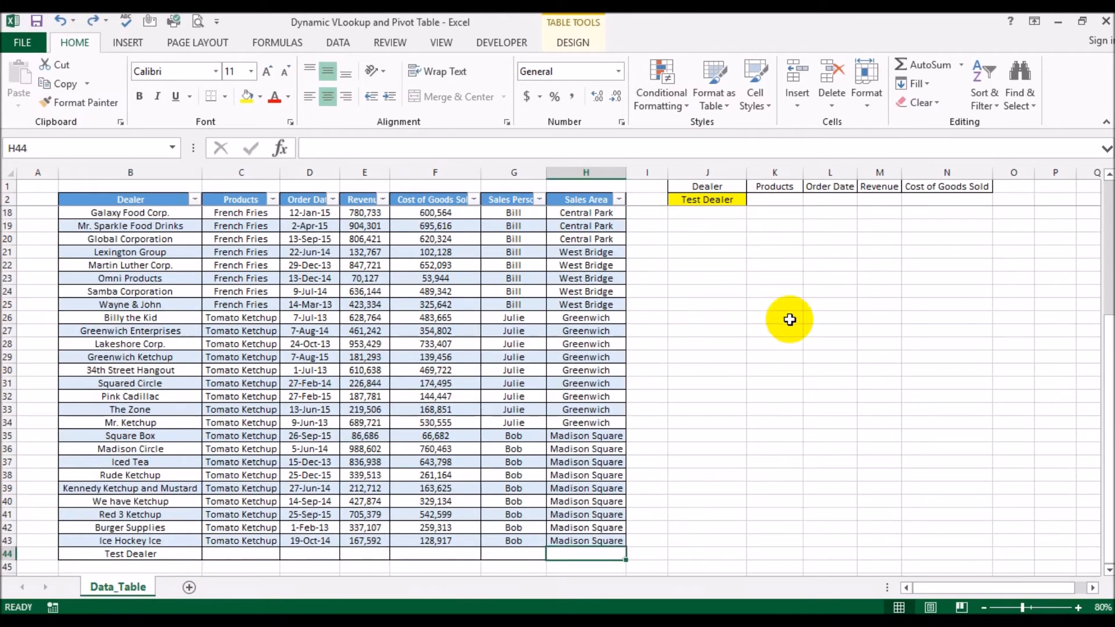
{"action": "scroll", "coordinate": [781, 317], "scroll_direction": "up", "scroll_amount": 5}
{"action": "key", "text": "ctrl+z"}
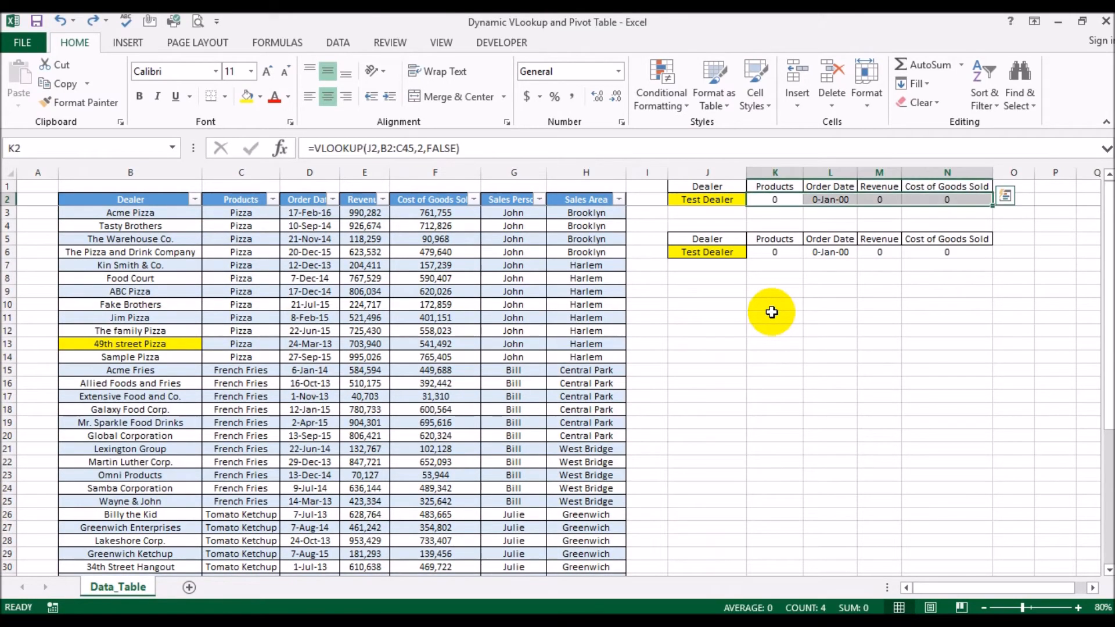
Compare the fixed-range formulas in K2:N2 with the table-based Products lookup in K6
{"action": "left_click", "coordinate": [772, 311]}
{"action": "left_click", "coordinate": [781, 199]}
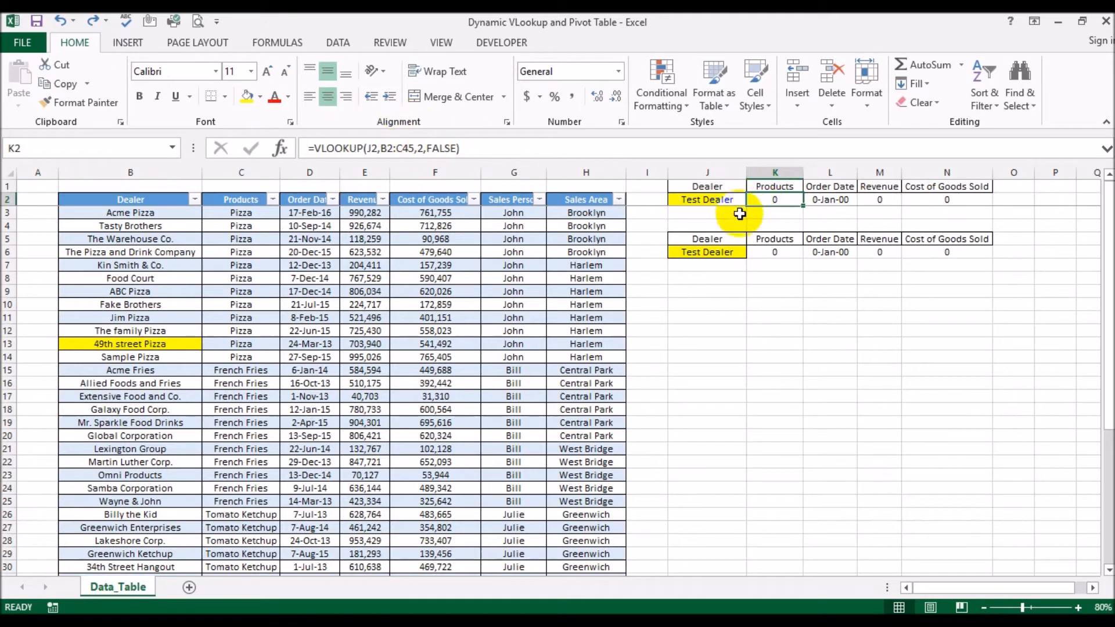
{"action": "left_click", "coordinate": [825, 201]}
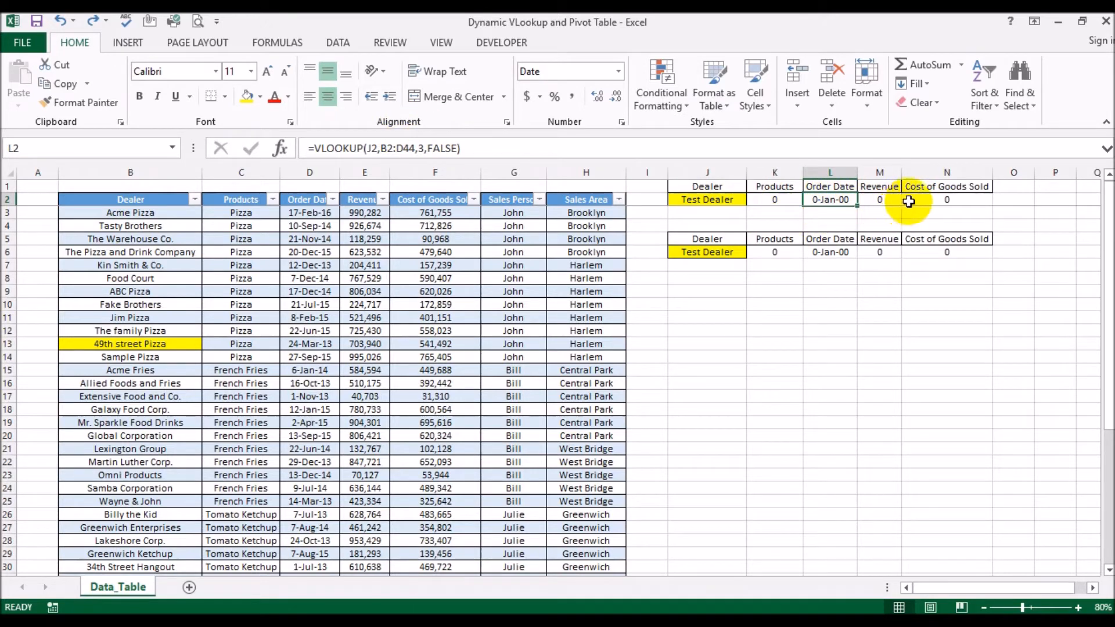
{"action": "left_click", "coordinate": [909, 202]}
{"action": "left_click", "coordinate": [892, 201]}
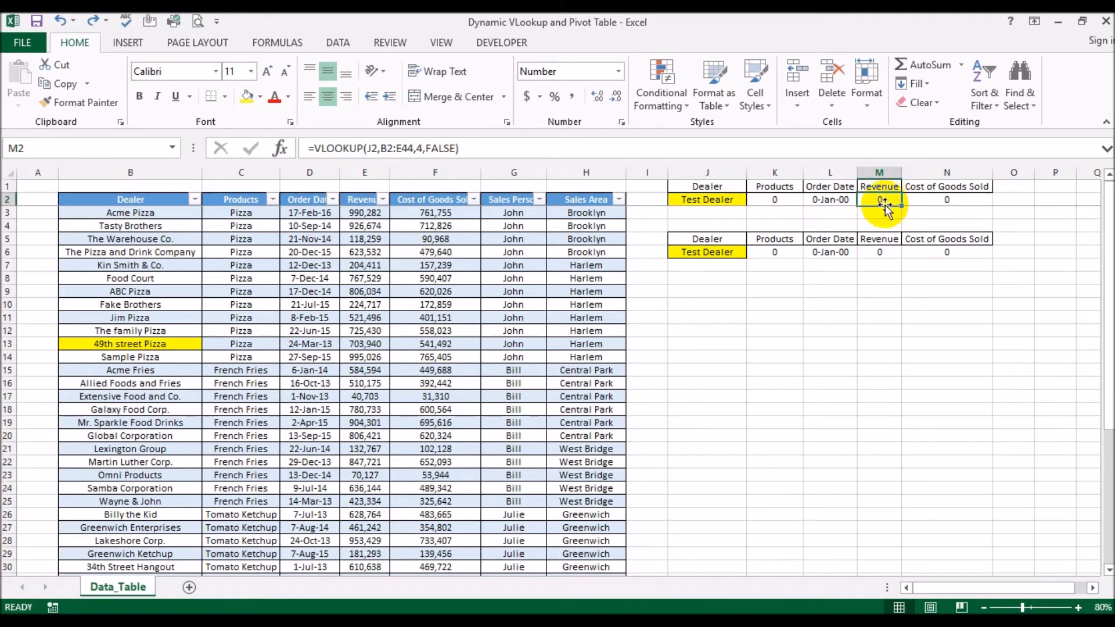
{"action": "left_click", "coordinate": [779, 255]}
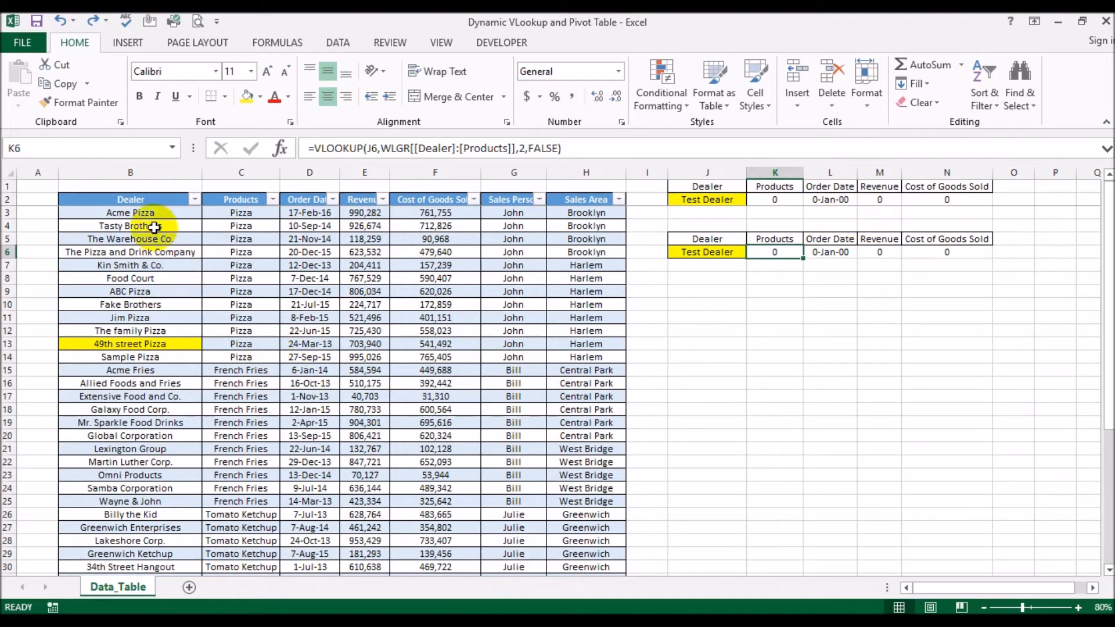
Copy B2:H43, leaving out the Test Dealer row, and paste it as values at B2 of a new worksheet
{"action": "left_click", "coordinate": [140, 200]}
{"action": "left_click_drag", "start_coordinate": [140, 200], "coordinate": [576, 207]}
{"action": "key", "text": "ctrl+shift+Down"}
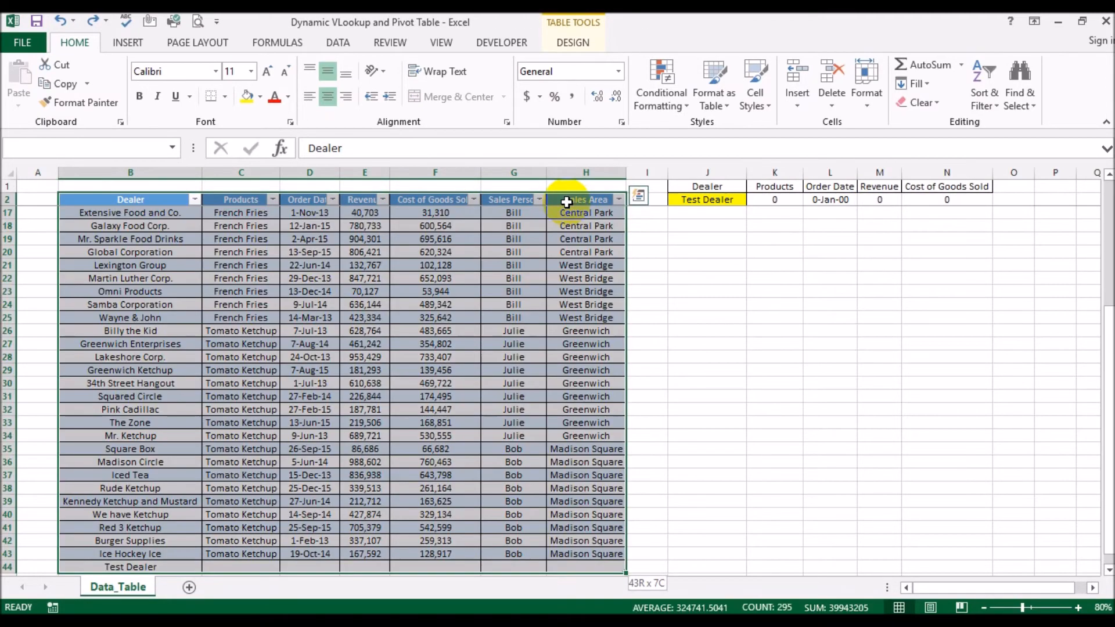
{"action": "key", "text": "shift+Up"}
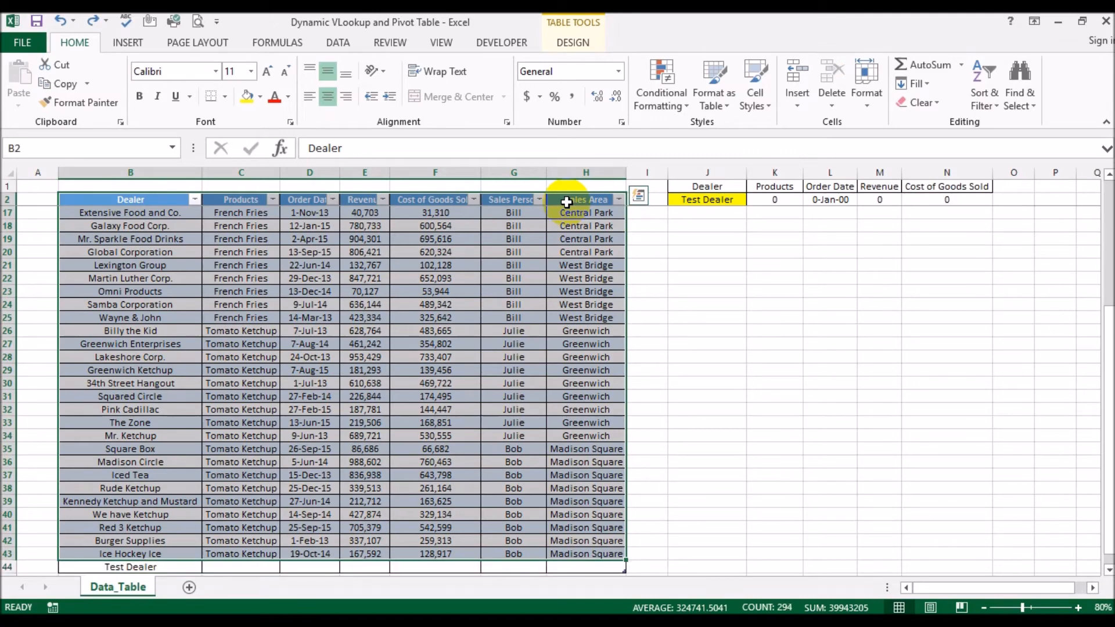
{"action": "key", "text": "ctrl+c"}
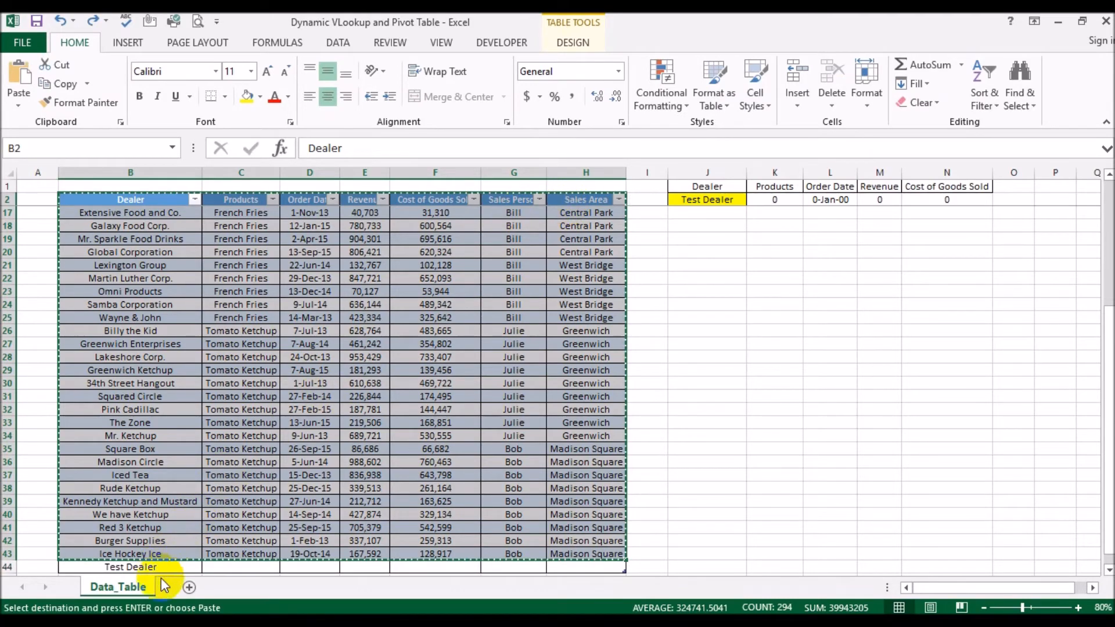
{"action": "left_click", "coordinate": [190, 587]}
{"action": "left_click", "coordinate": [94, 206]}
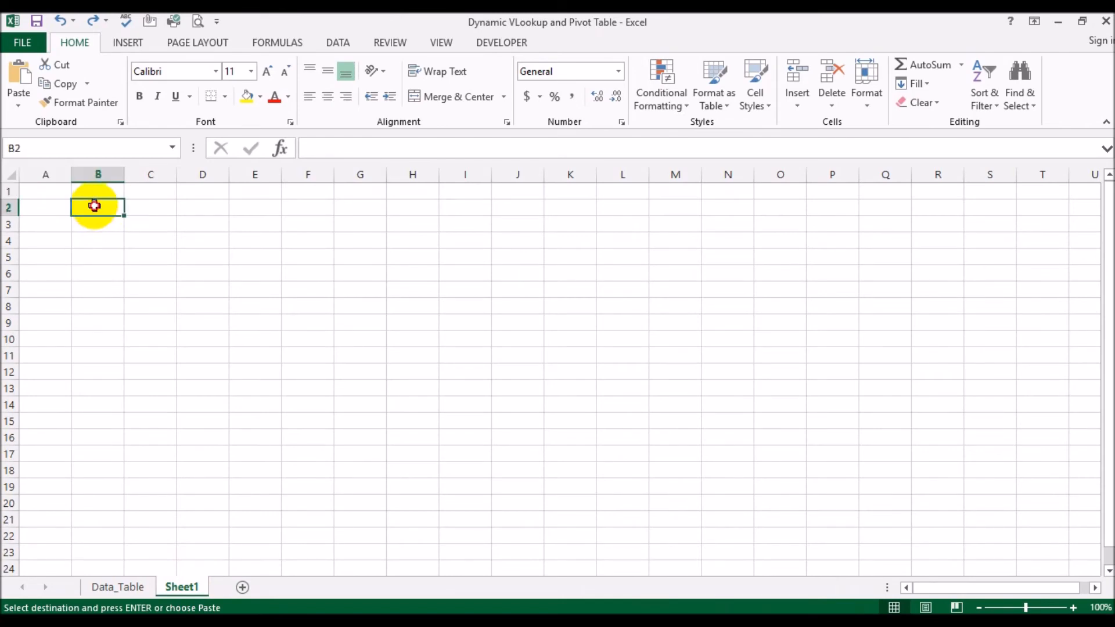
{"action": "left_click", "coordinate": [18, 105]}
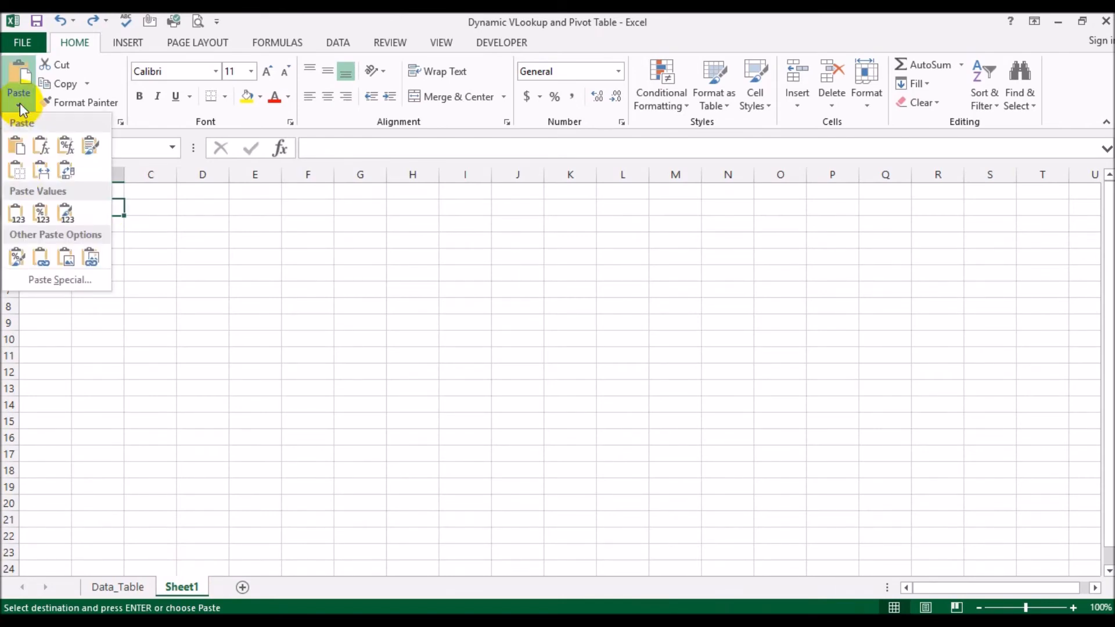
{"action": "left_click", "coordinate": [15, 213]}
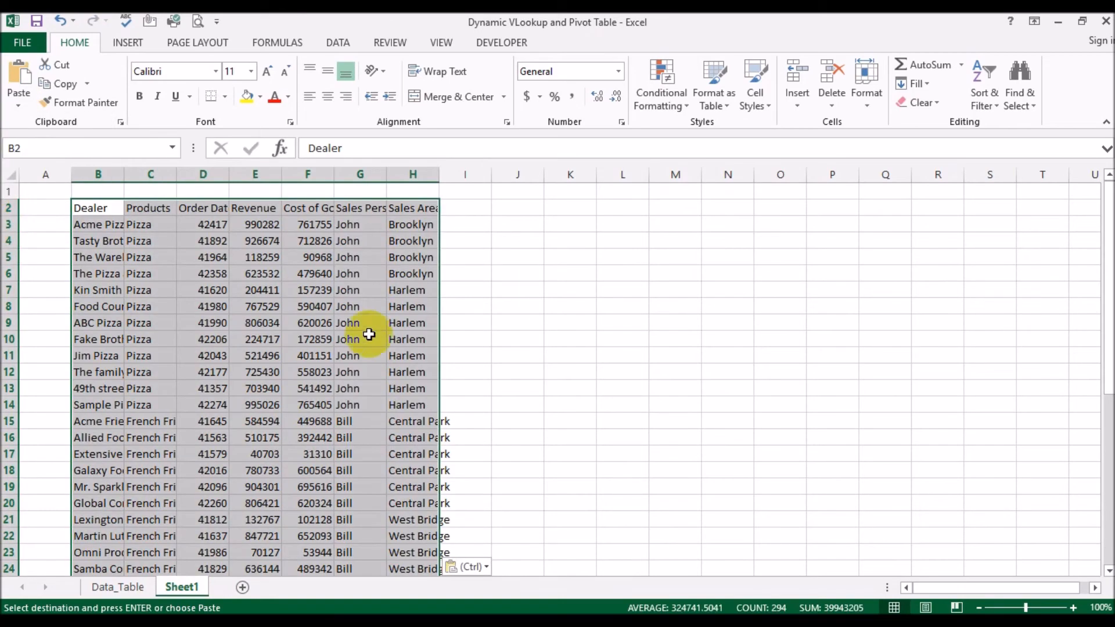
AutoFit the width of all columns on Sheet1
{"action": "left_click", "coordinate": [12, 173]}
{"action": "double_click", "coordinate": [72, 174]}
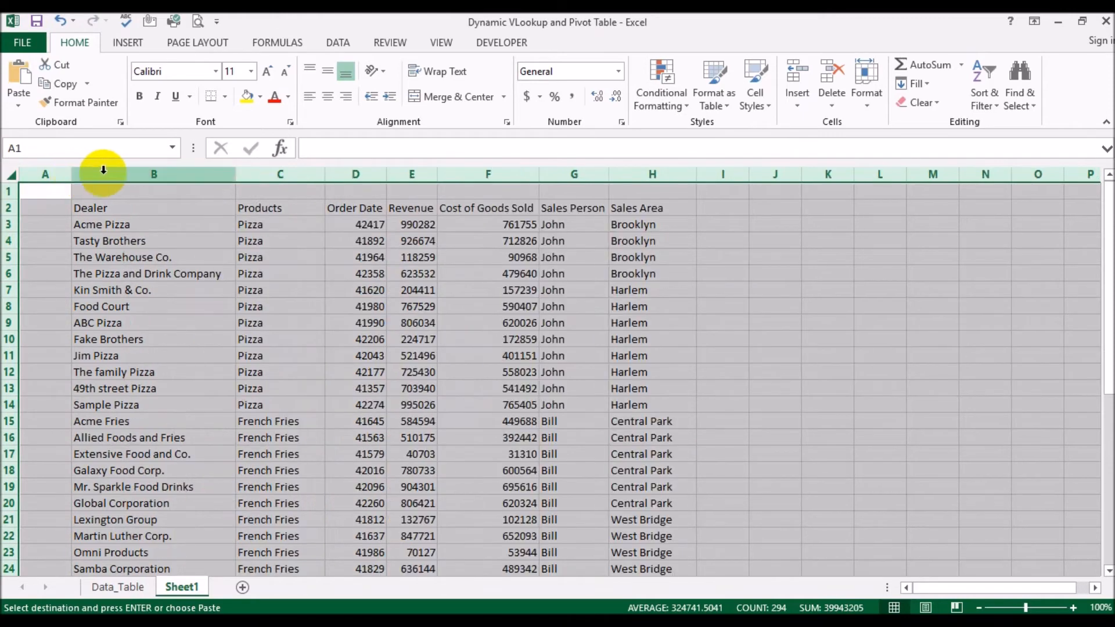
{"action": "left_click", "coordinate": [980, 608]}
{"action": "left_click", "coordinate": [980, 607]}
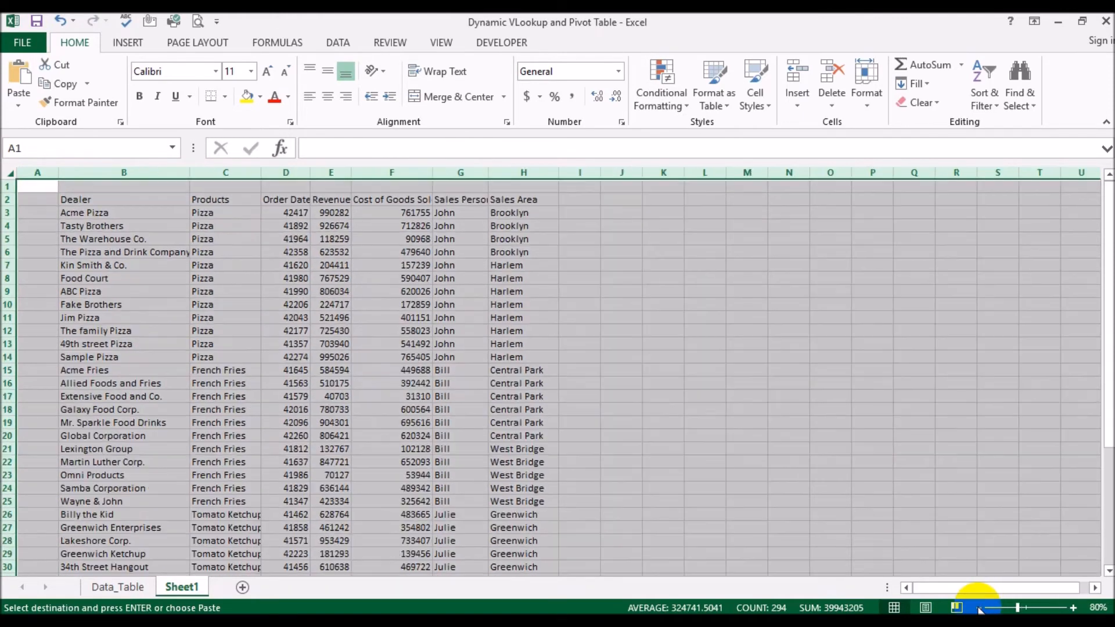
{"action": "double_click", "coordinate": [58, 173]}
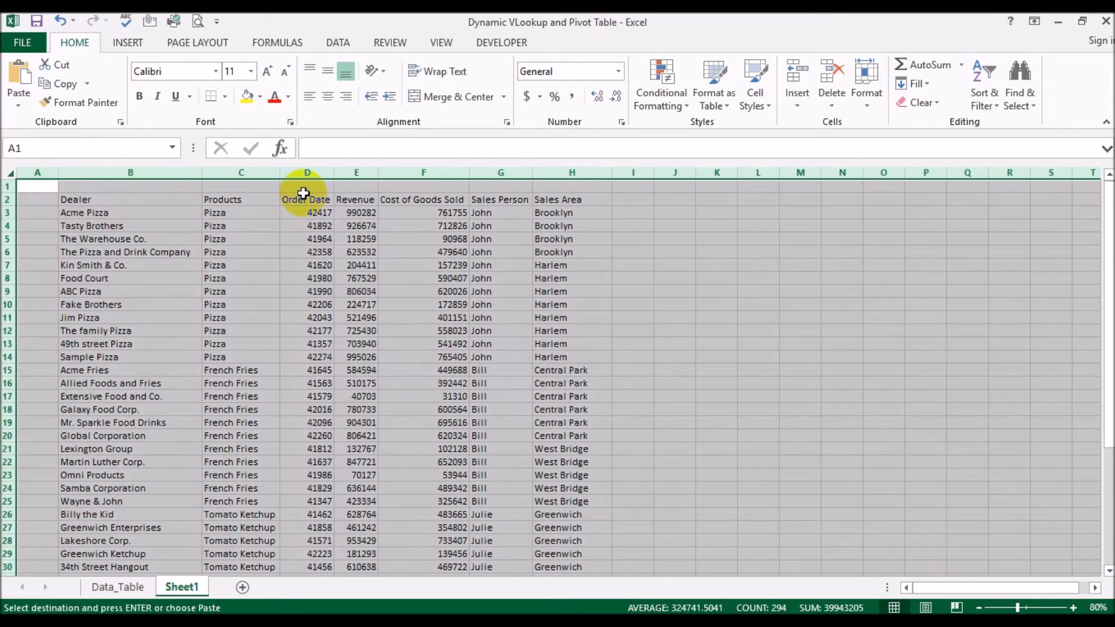
Format the Order Date column on Sheet1 as dates in the 14-Mar-12 style
{"action": "left_click", "coordinate": [311, 174]}
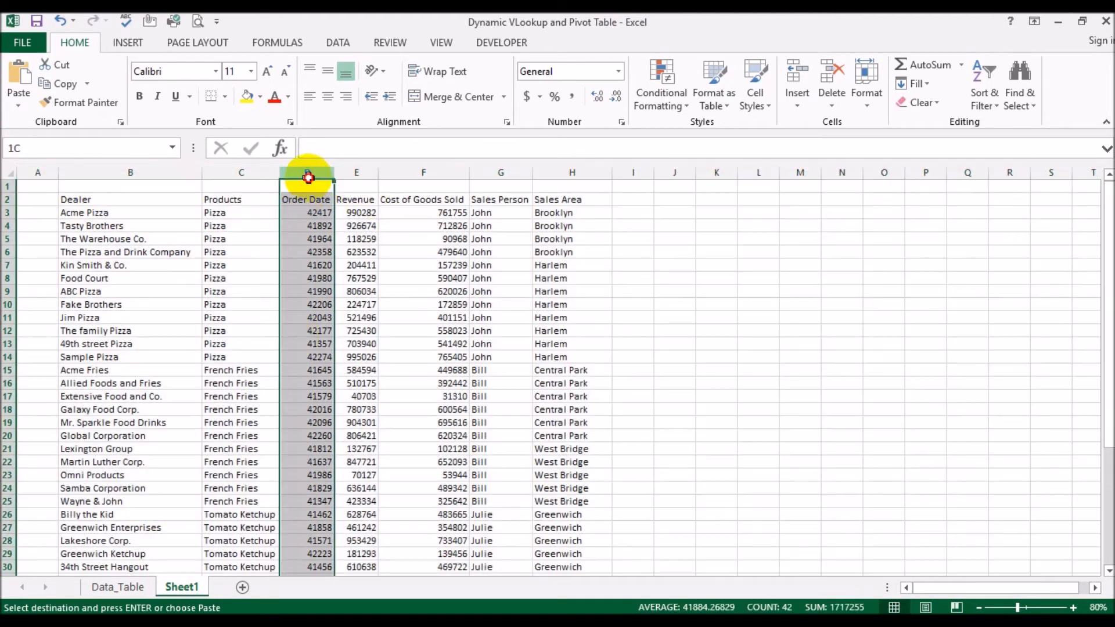
{"action": "right_click", "coordinate": [308, 177]}
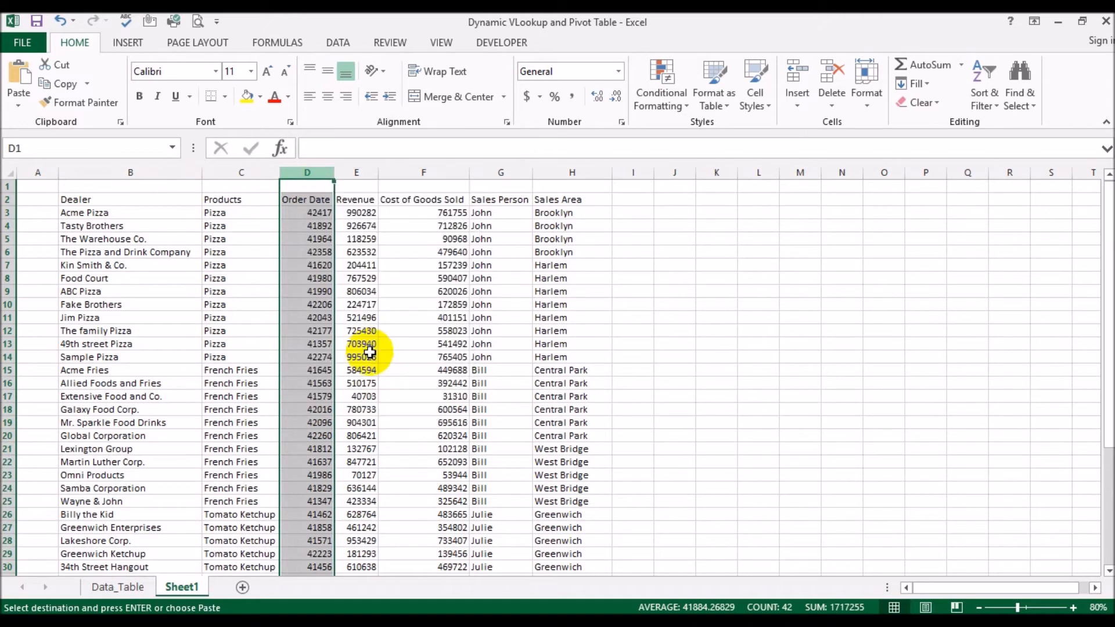
{"action": "left_click", "coordinate": [371, 356]}
{"action": "left_click", "coordinate": [195, 269]}
{"action": "left_click", "coordinate": [306, 339]}
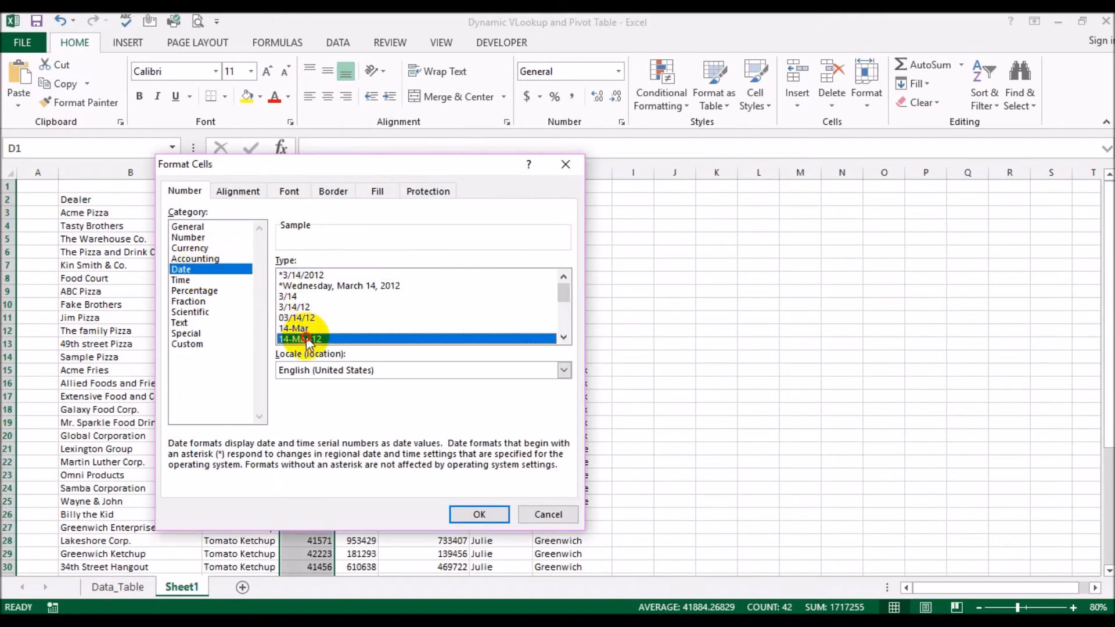
{"action": "left_click", "coordinate": [479, 515]}
Format the Revenue and Cost of Goods Sold columns as numbers with a thousands separator and zero decimal places
{"action": "left_click_drag", "start_coordinate": [366, 172], "coordinate": [412, 170]}
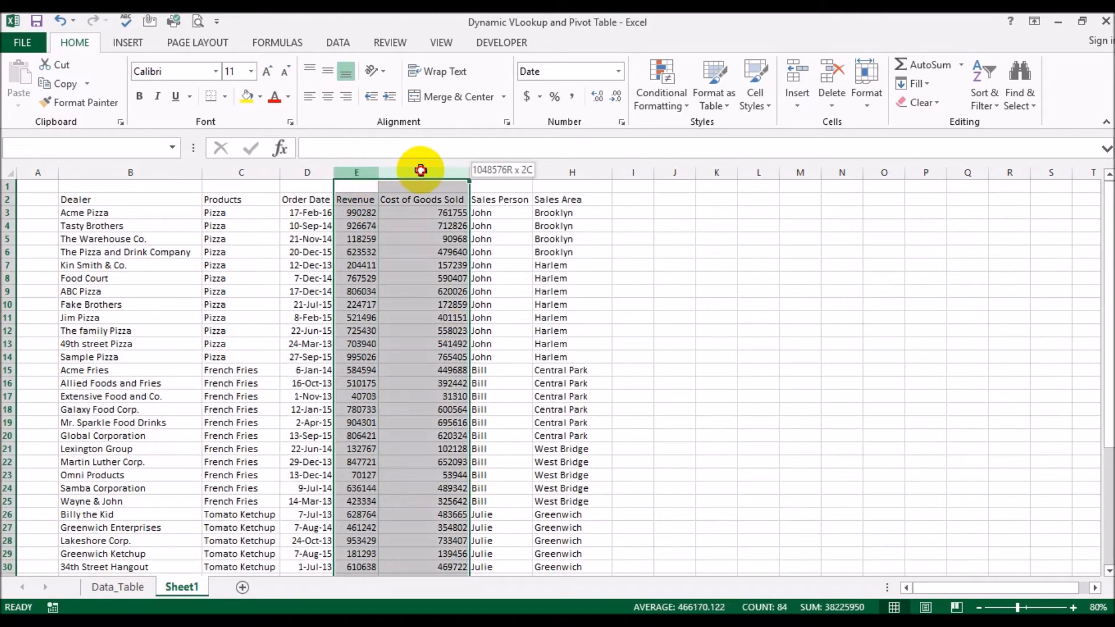
{"action": "right_click", "coordinate": [425, 172]}
{"action": "left_click", "coordinate": [480, 349]}
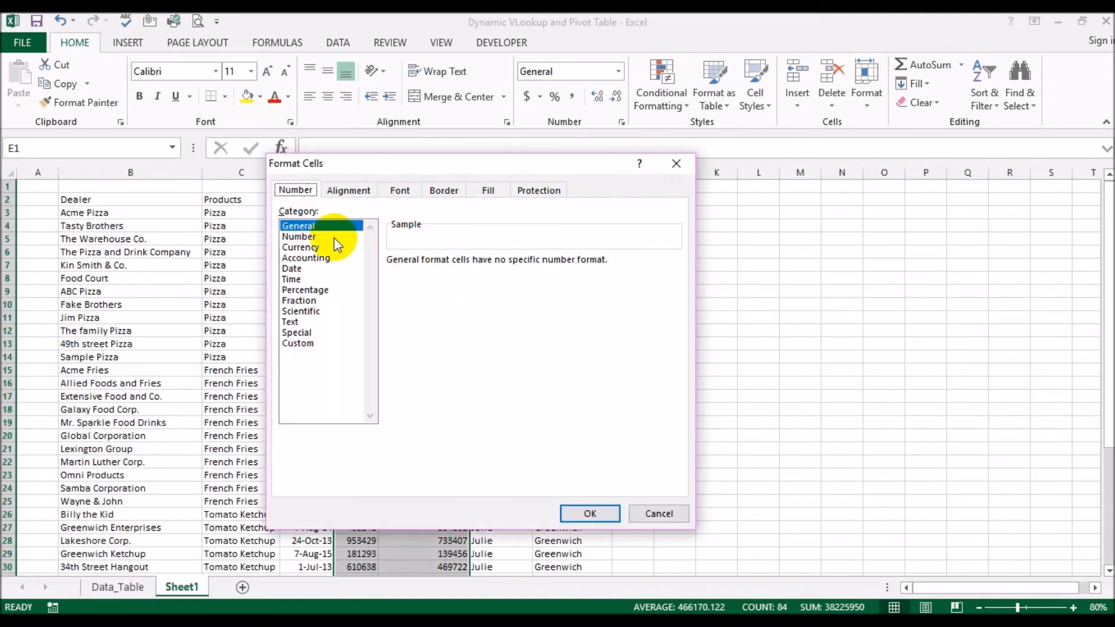
{"action": "left_click", "coordinate": [299, 236]}
{"action": "left_click", "coordinate": [425, 281]}
{"action": "left_click", "coordinate": [499, 265]}
{"action": "left_click", "coordinate": [498, 265]}
{"action": "left_click", "coordinate": [591, 513]}
{"action": "left_click", "coordinate": [739, 379]}
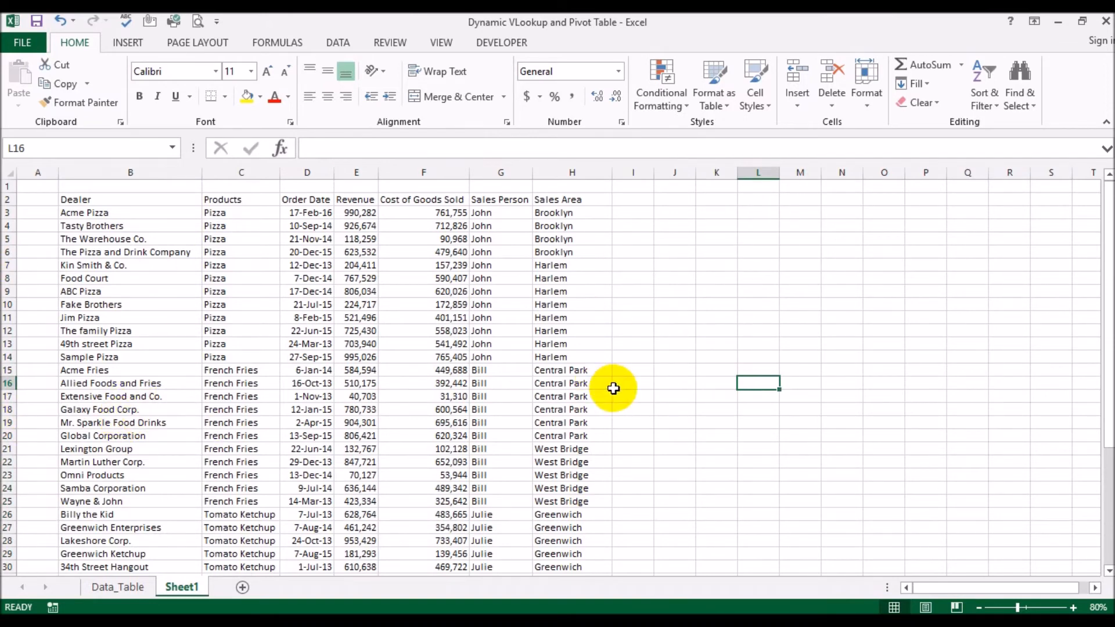
Insert a PivotTable on a new worksheet from the dealer data in B2:H43 of Sheet1
{"action": "left_click_drag", "start_coordinate": [223, 211], "coordinate": [220, 357]}
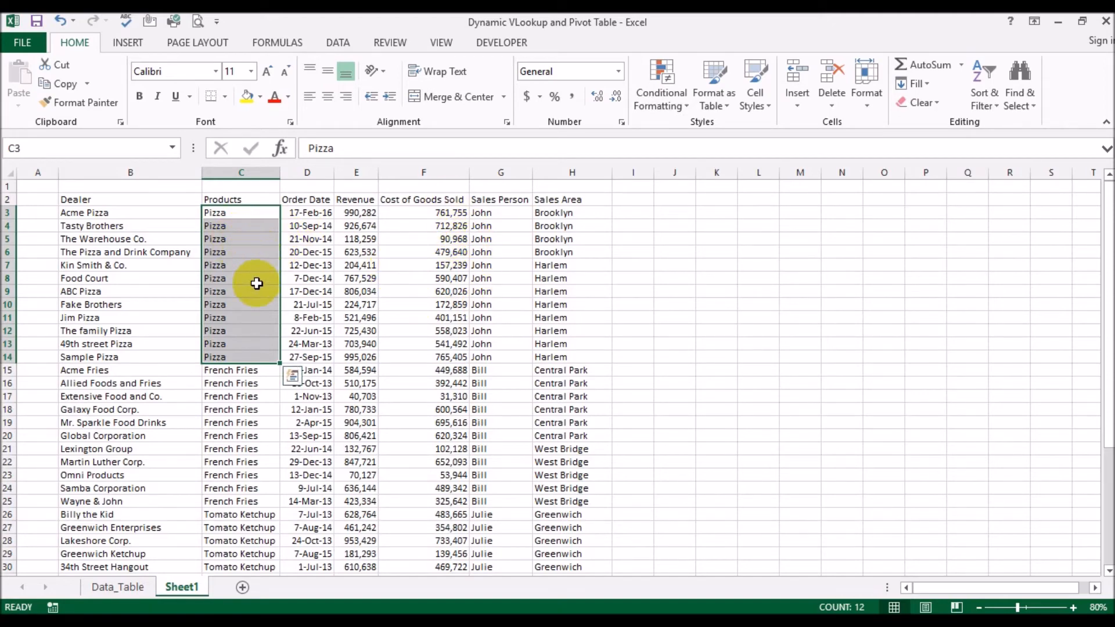
{"action": "scroll", "coordinate": [334, 440], "scroll_direction": "down", "scroll_amount": 2}
{"action": "scroll", "coordinate": [328, 436], "scroll_direction": "down", "scroll_amount": 6}
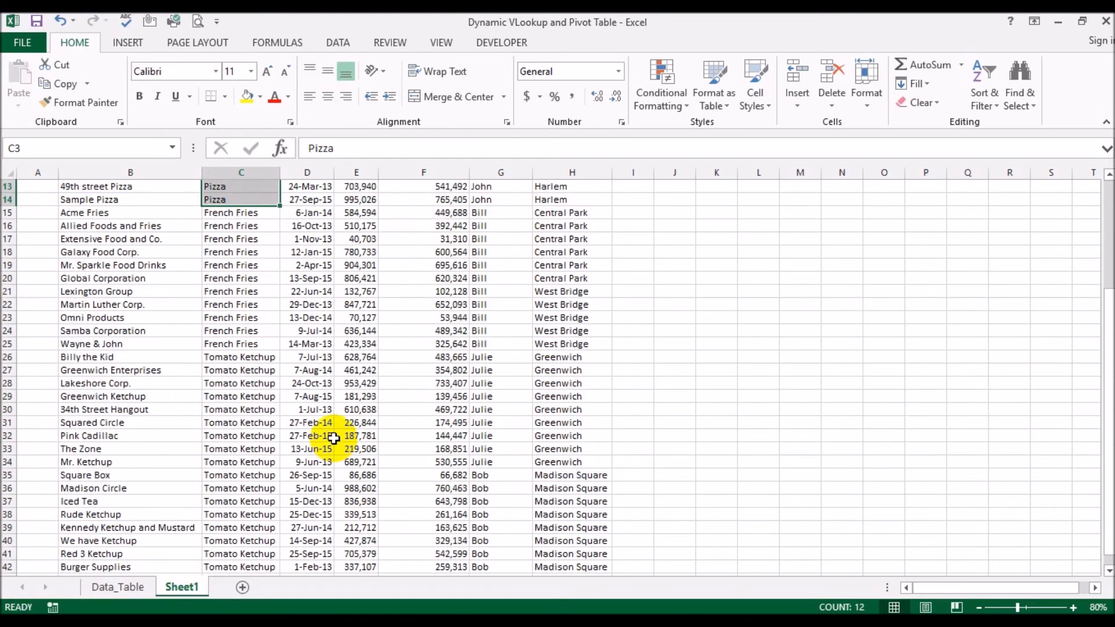
{"action": "scroll", "coordinate": [261, 406], "scroll_direction": "up", "scroll_amount": 8}
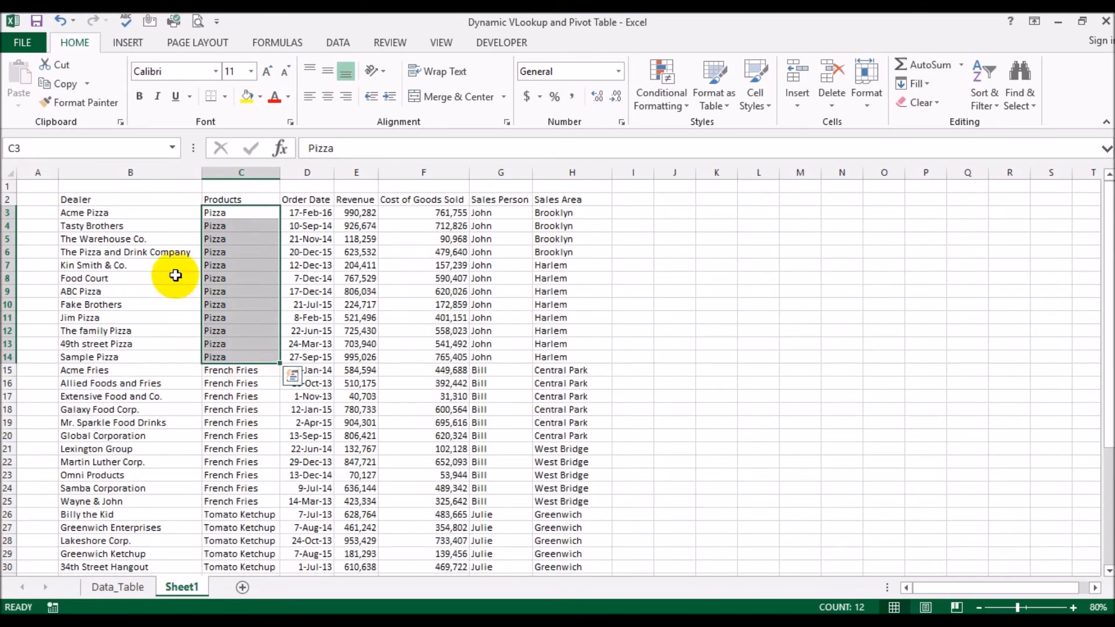
{"action": "left_click_drag", "start_coordinate": [114, 199], "coordinate": [542, 199]}
{"action": "key", "text": "ctrl+shift+Down"}
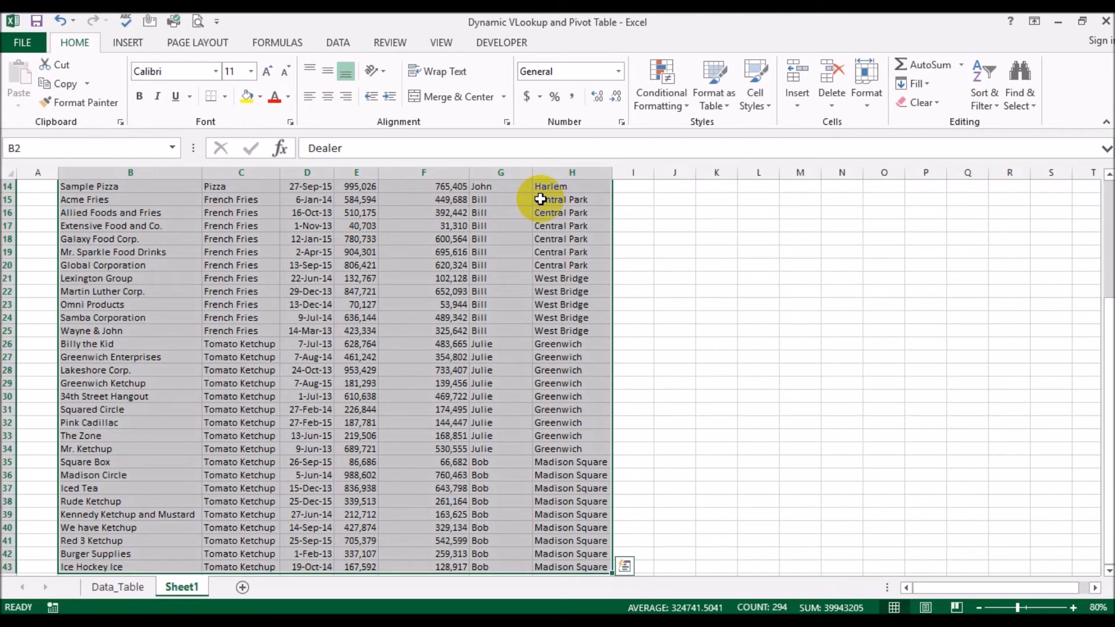
{"action": "scroll", "coordinate": [455, 269], "scroll_direction": "down", "scroll_amount": 3}
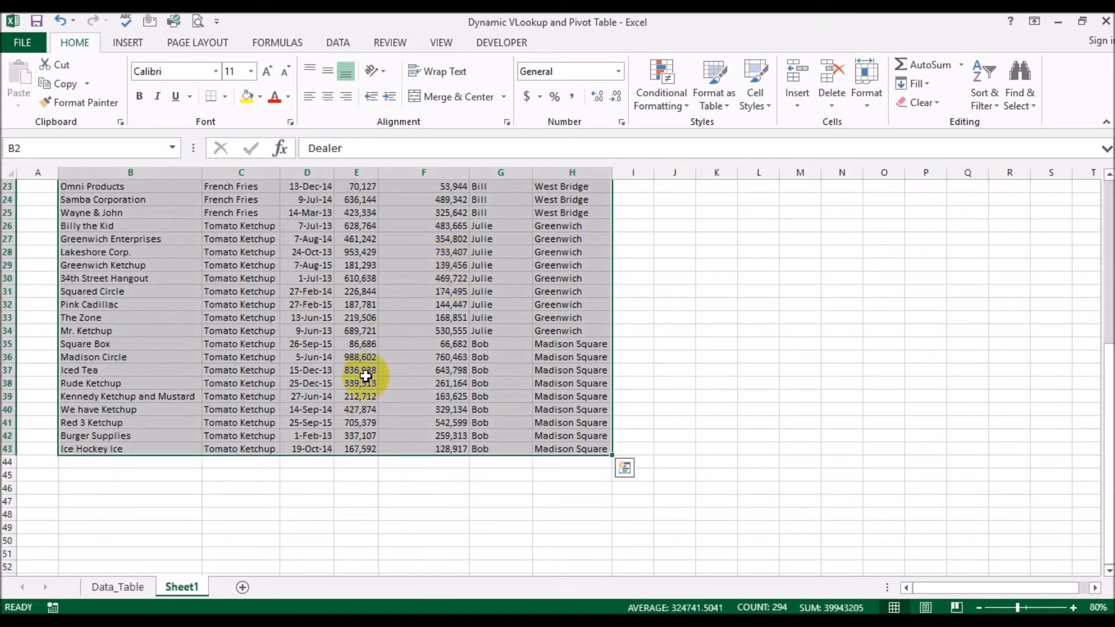
{"action": "scroll", "coordinate": [401, 366], "scroll_direction": "up", "scroll_amount": 6}
{"action": "scroll", "coordinate": [396, 356], "scroll_direction": "up", "scroll_amount": 2}
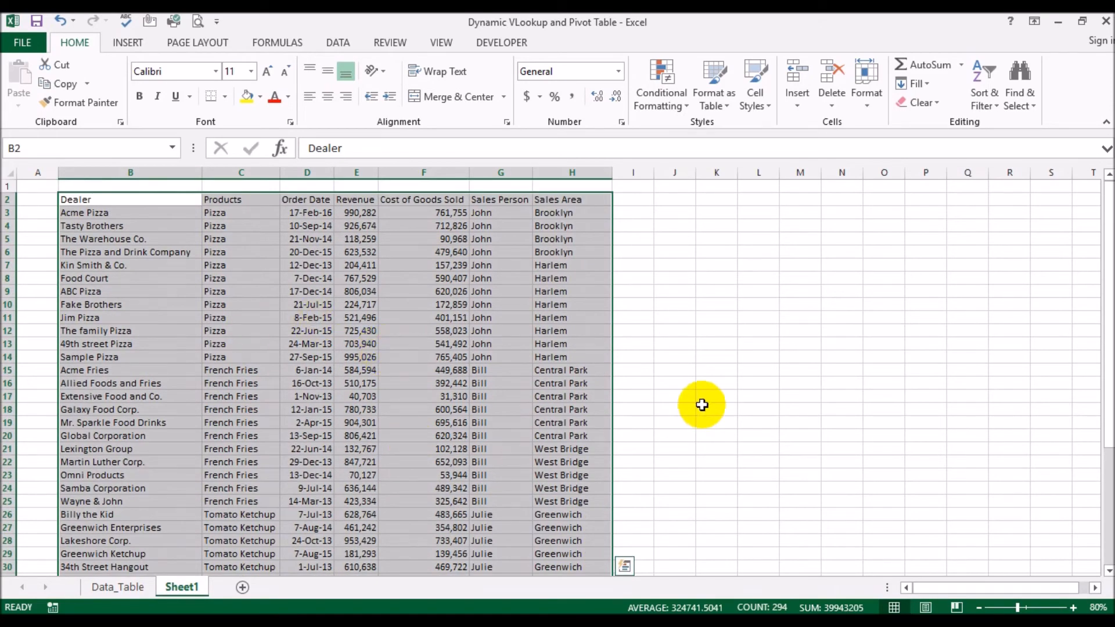
{"action": "scroll", "coordinate": [691, 407], "scroll_direction": "down", "scroll_amount": 6}
{"action": "scroll", "coordinate": [683, 392], "scroll_direction": "up", "scroll_amount": 6}
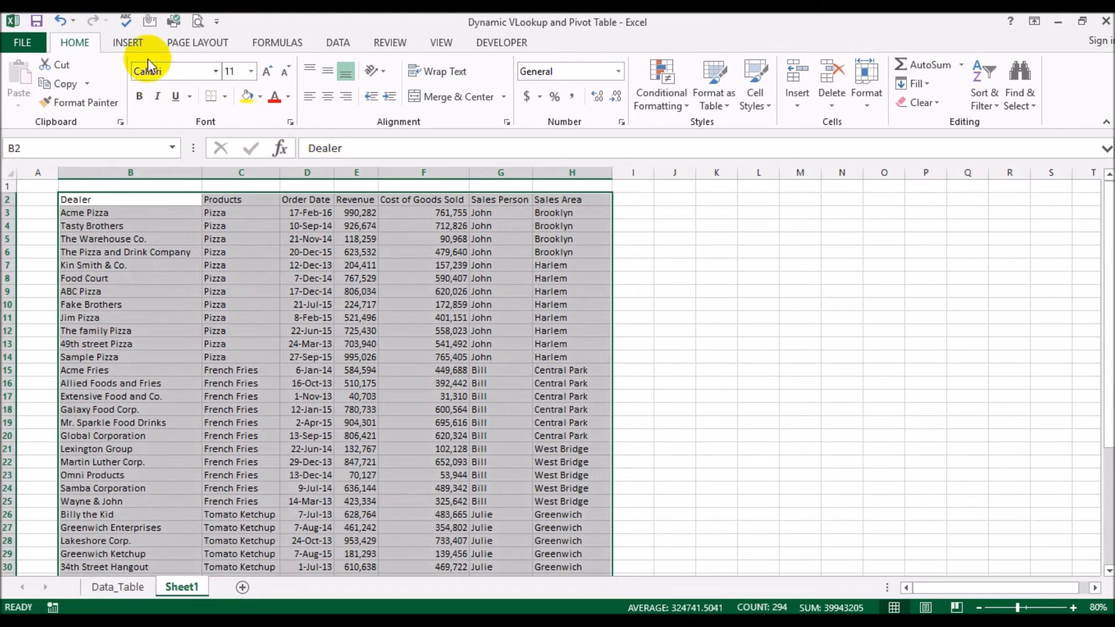
{"action": "left_click", "coordinate": [129, 43]}
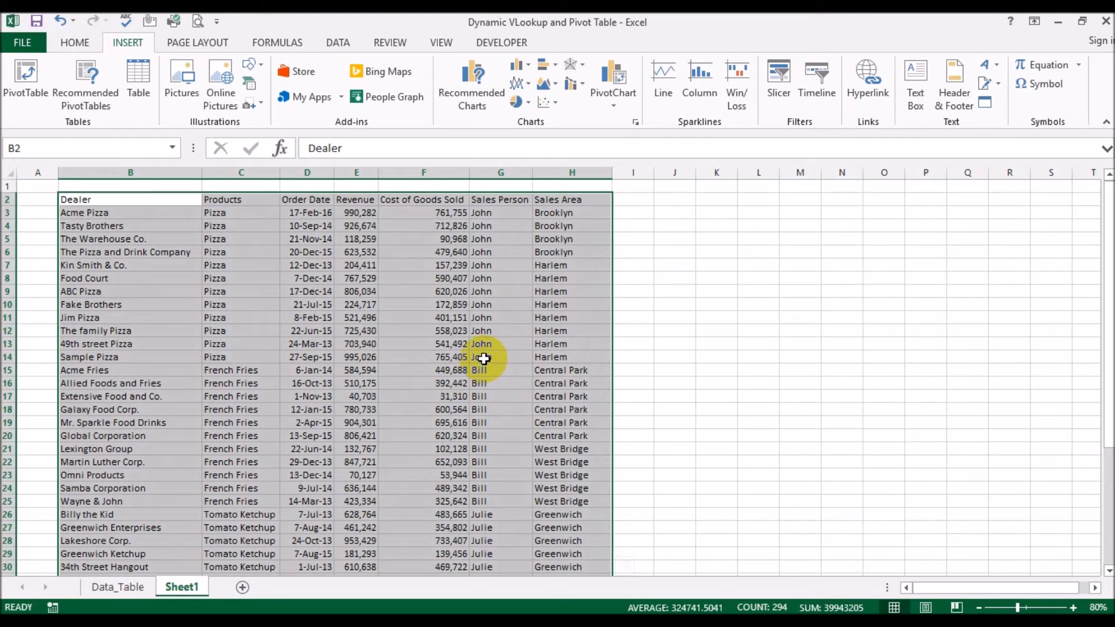
{"action": "left_click", "coordinate": [36, 77]}
{"action": "left_click", "coordinate": [572, 425]}
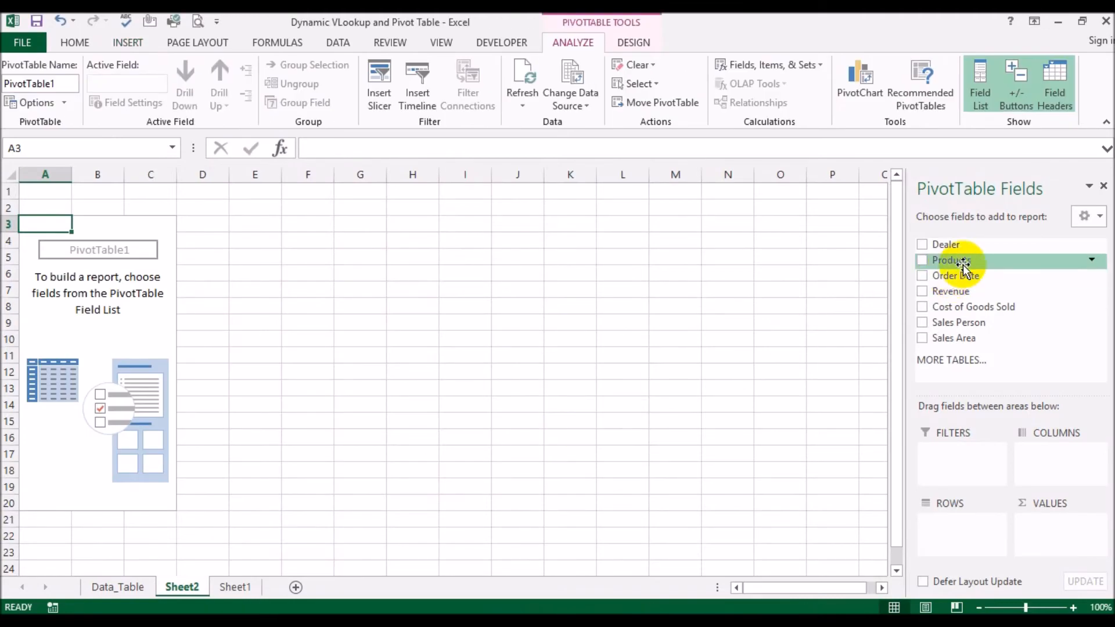
Build the PivotTable with Products as rows and the sums of Revenue and Cost of Goods Sold as values
{"action": "left_click", "coordinate": [922, 259]}
{"action": "left_click_drag", "start_coordinate": [941, 291], "coordinate": [1048, 524]}
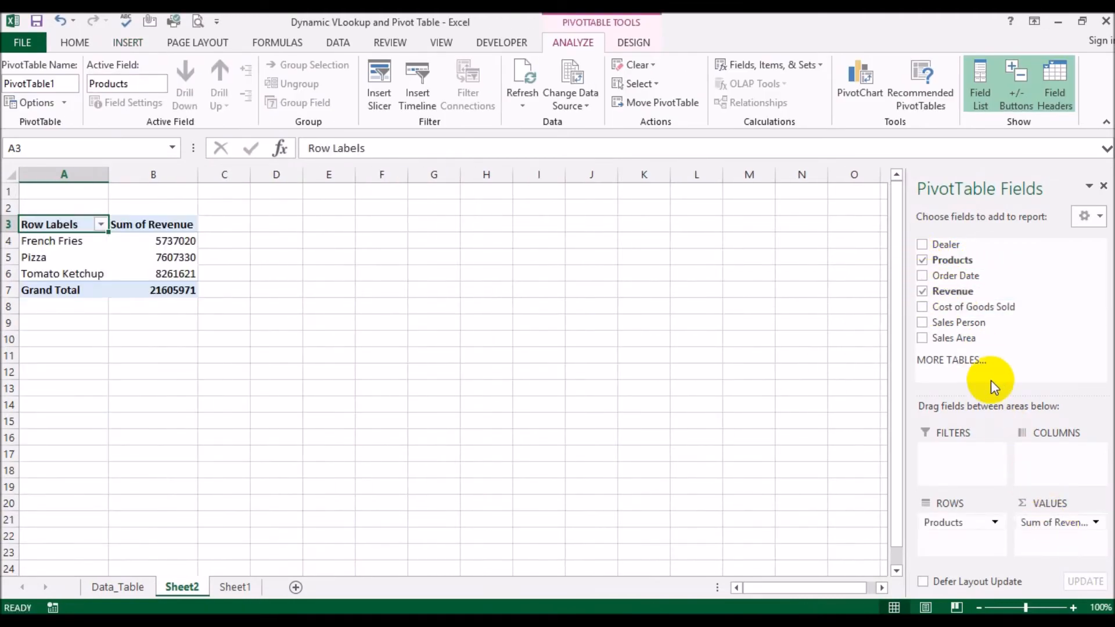
{"action": "left_click_drag", "start_coordinate": [964, 306], "coordinate": [1053, 546]}
{"action": "left_click", "coordinate": [604, 303]}
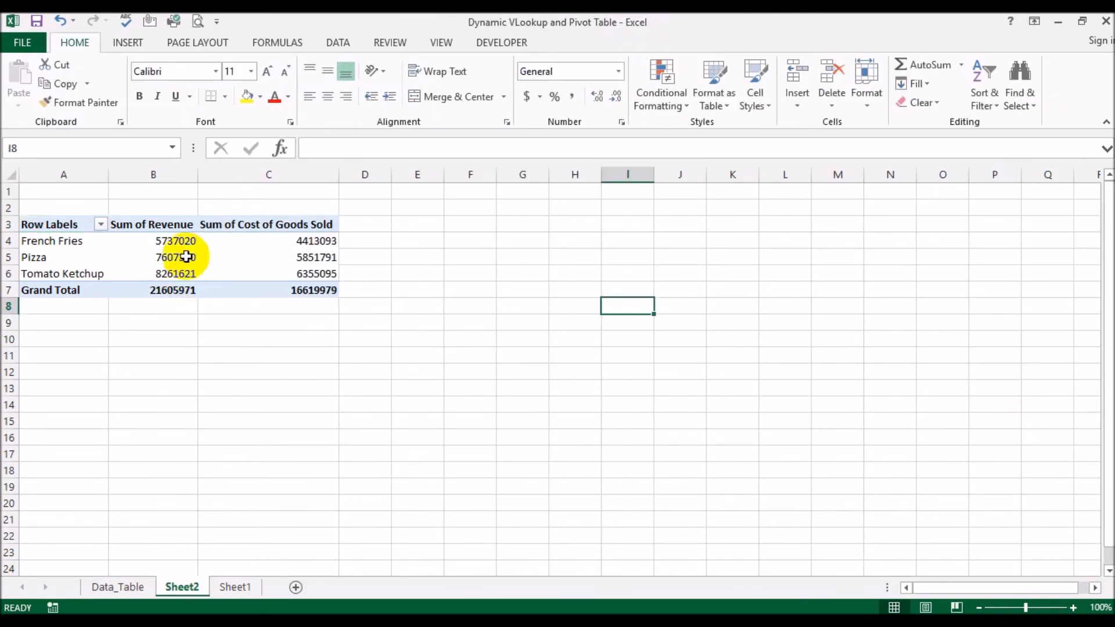
Format columns B and C of the PivotTable sheet as numbers with a thousands separator and zero decimal places
{"action": "left_click_drag", "start_coordinate": [169, 175], "coordinate": [261, 174]}
{"action": "right_click", "coordinate": [262, 175]}
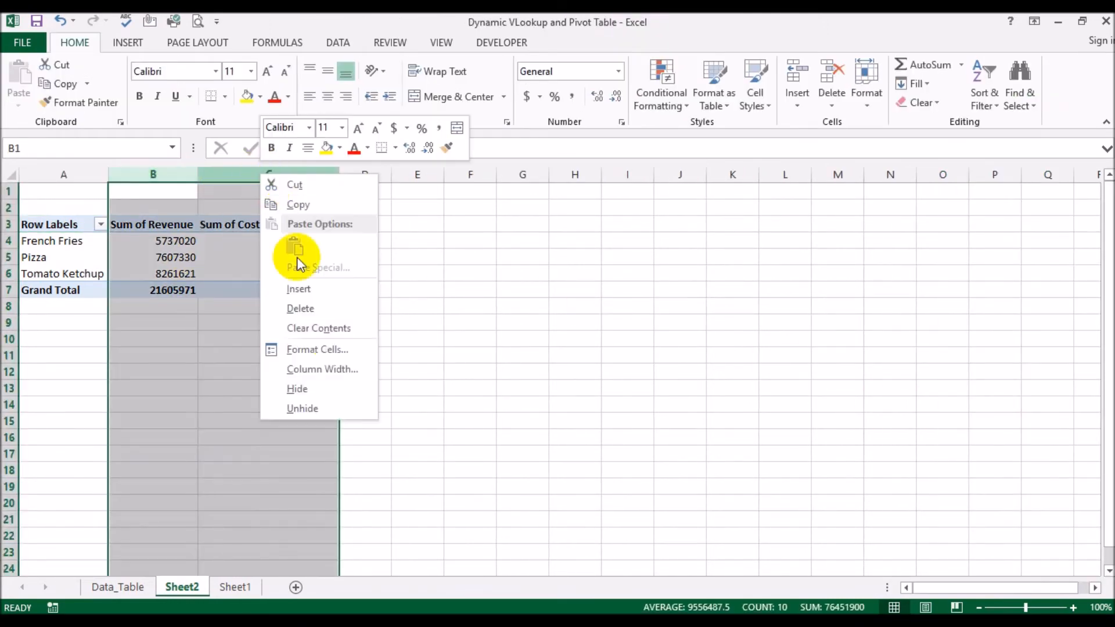
{"action": "left_click", "coordinate": [324, 348]}
{"action": "left_click", "coordinate": [142, 228]}
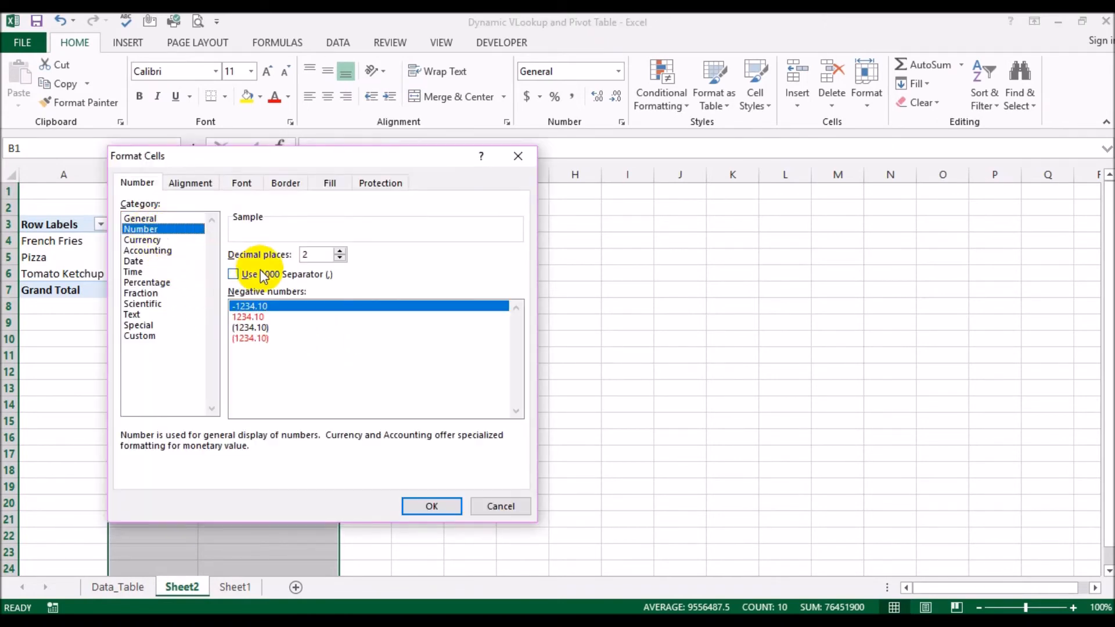
{"action": "left_click", "coordinate": [233, 274]}
{"action": "left_click", "coordinate": [339, 259]}
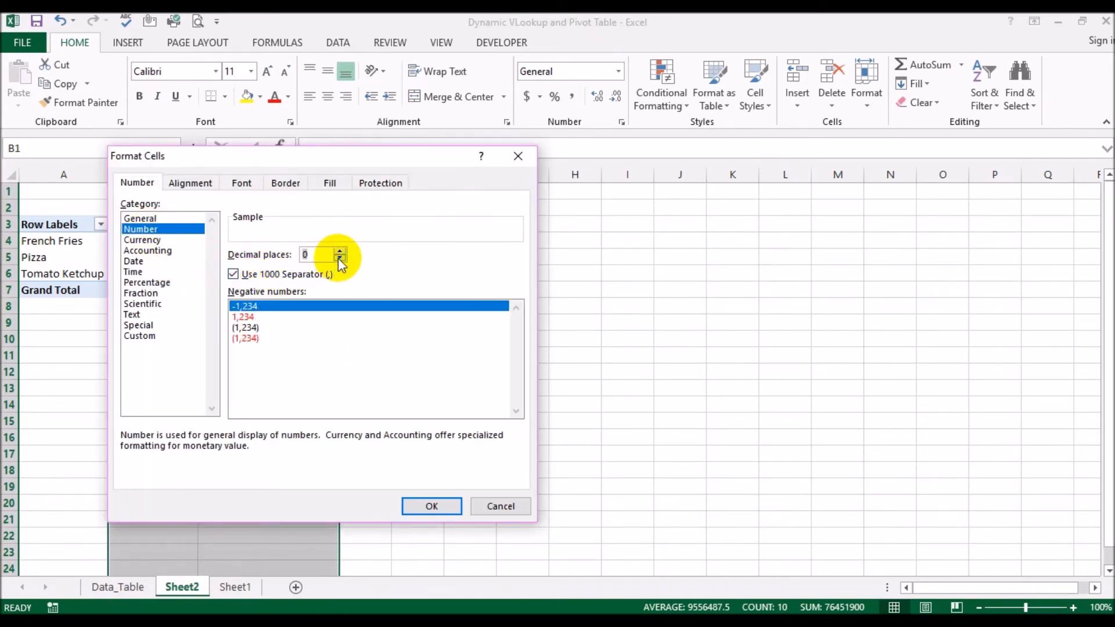
{"action": "left_click", "coordinate": [432, 506]}
{"action": "left_click", "coordinate": [456, 403]}
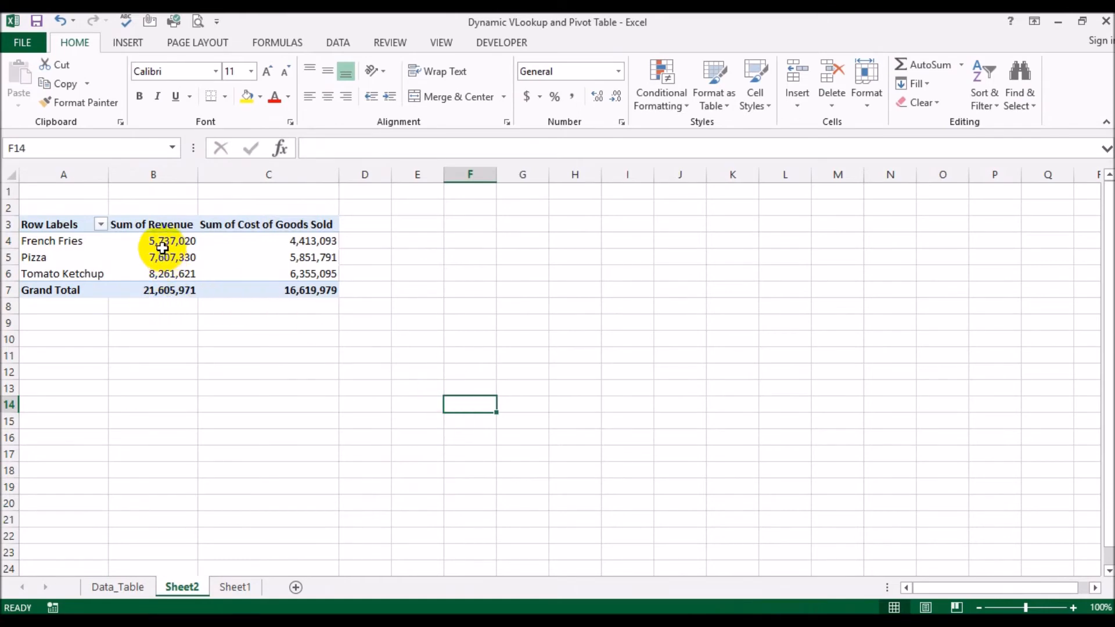
Enter Test Dealer in B44, directly below the dealer data on Sheet1
{"action": "mouse_move", "coordinate": [151, 248]}
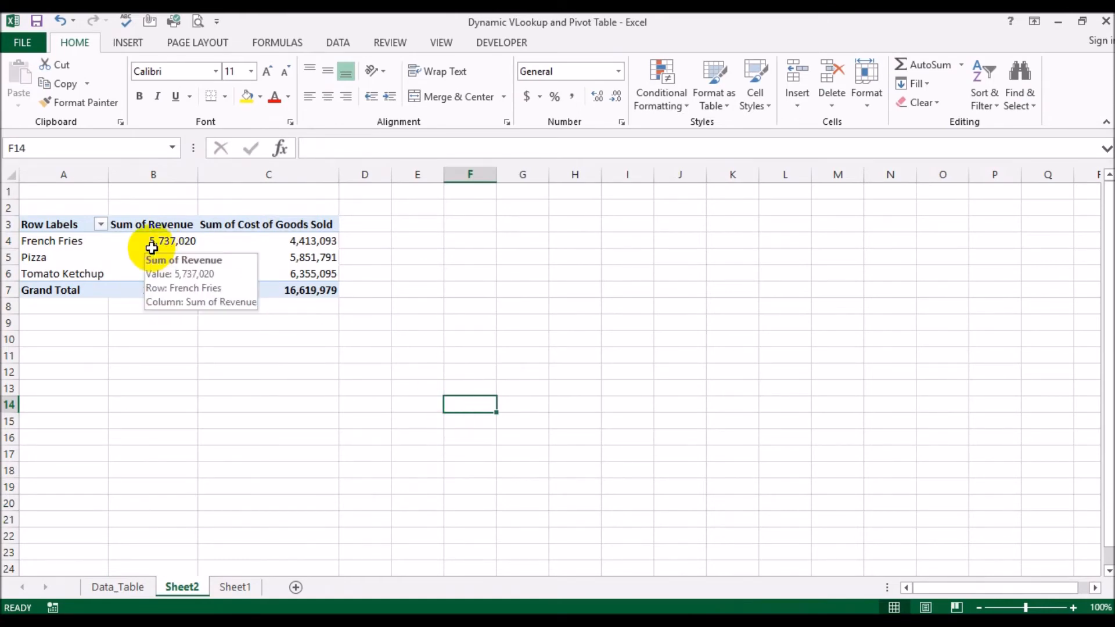
{"action": "mouse_move", "coordinate": [299, 258]}
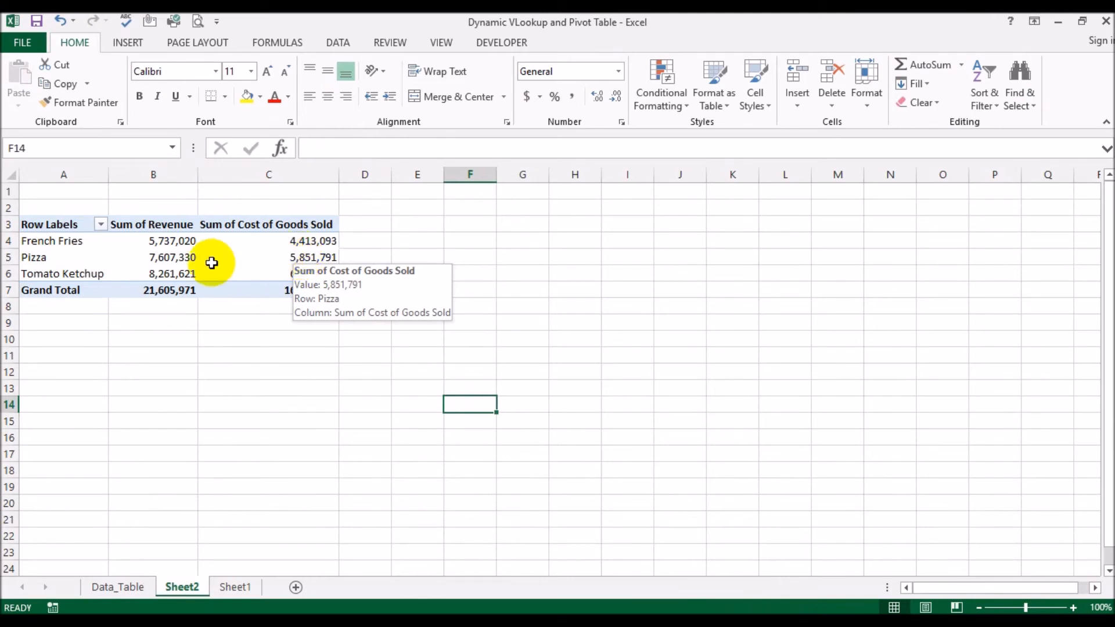
{"action": "mouse_move", "coordinate": [180, 262]}
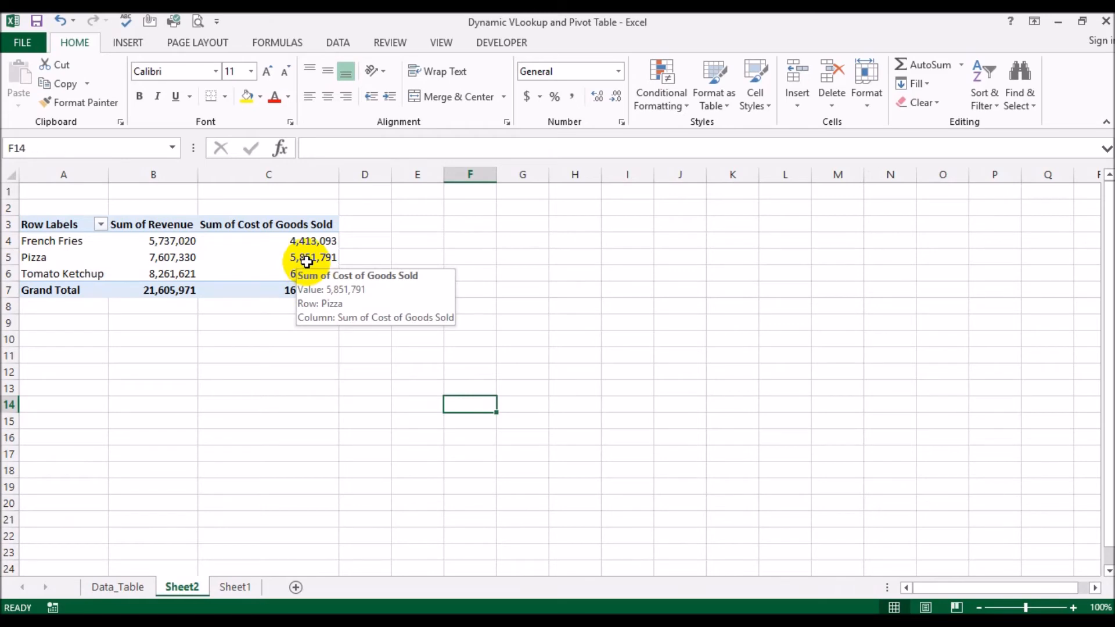
{"action": "mouse_move", "coordinate": [163, 280]}
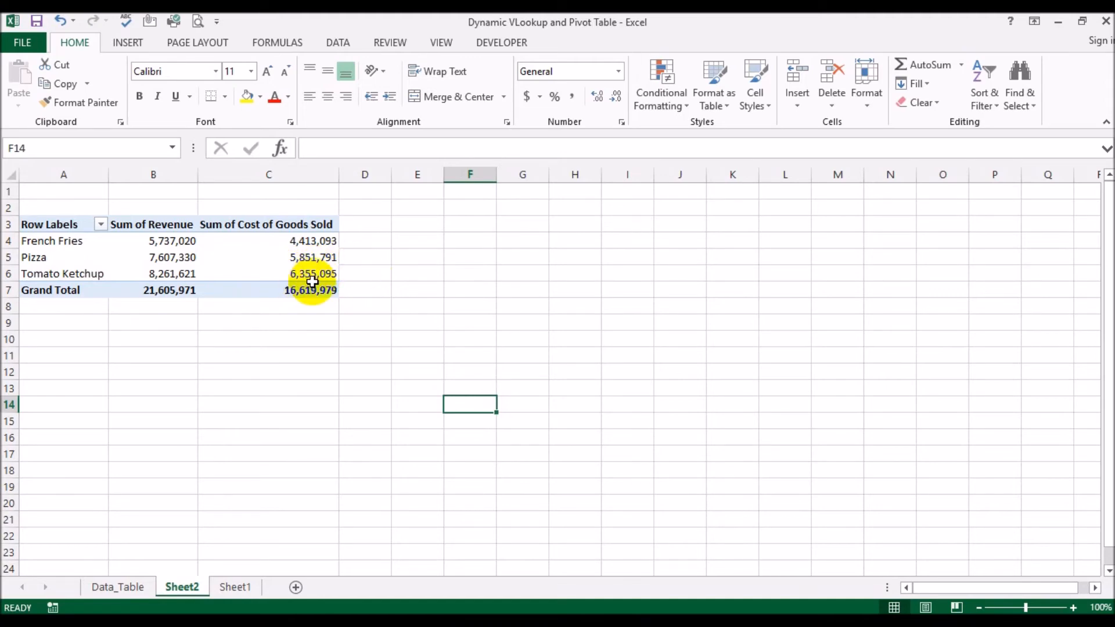
{"action": "left_click", "coordinate": [235, 587]}
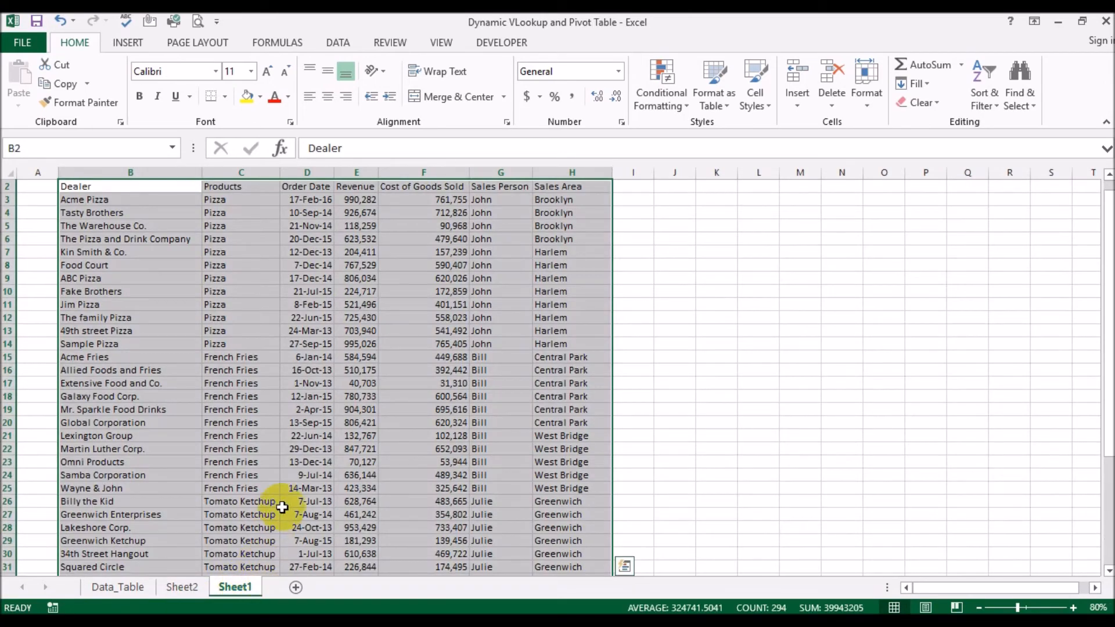
{"action": "scroll", "coordinate": [295, 395], "scroll_direction": "up", "scroll_amount": 1}
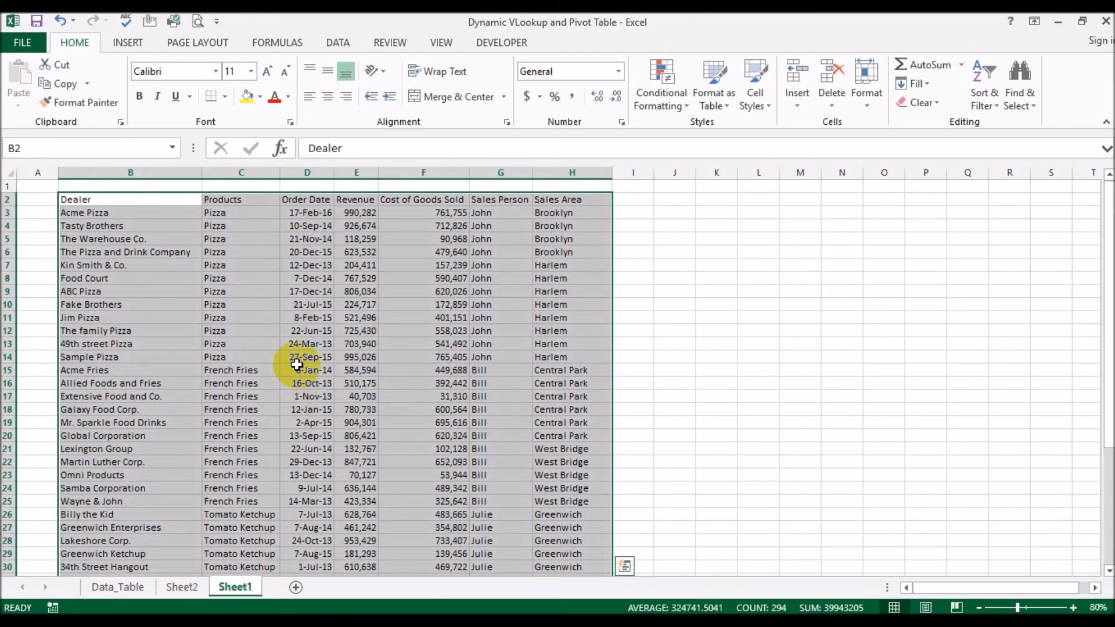
{"action": "scroll", "coordinate": [294, 362], "scroll_direction": "down", "scroll_amount": 9}
{"action": "left_click", "coordinate": [135, 399]}
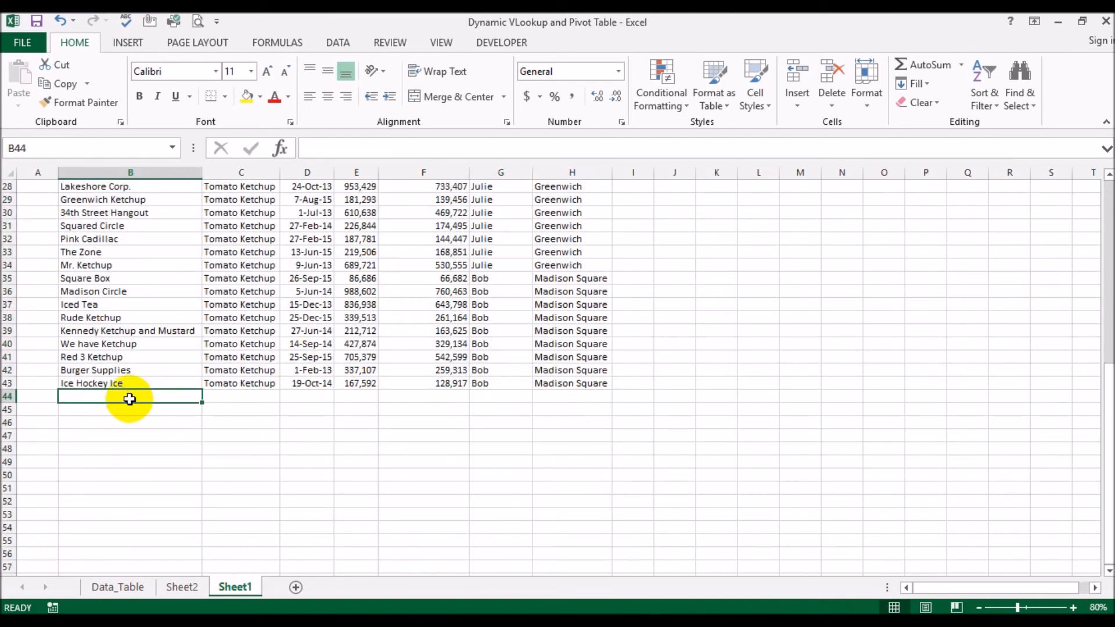
{"action": "type", "text": "Test Dealer"}
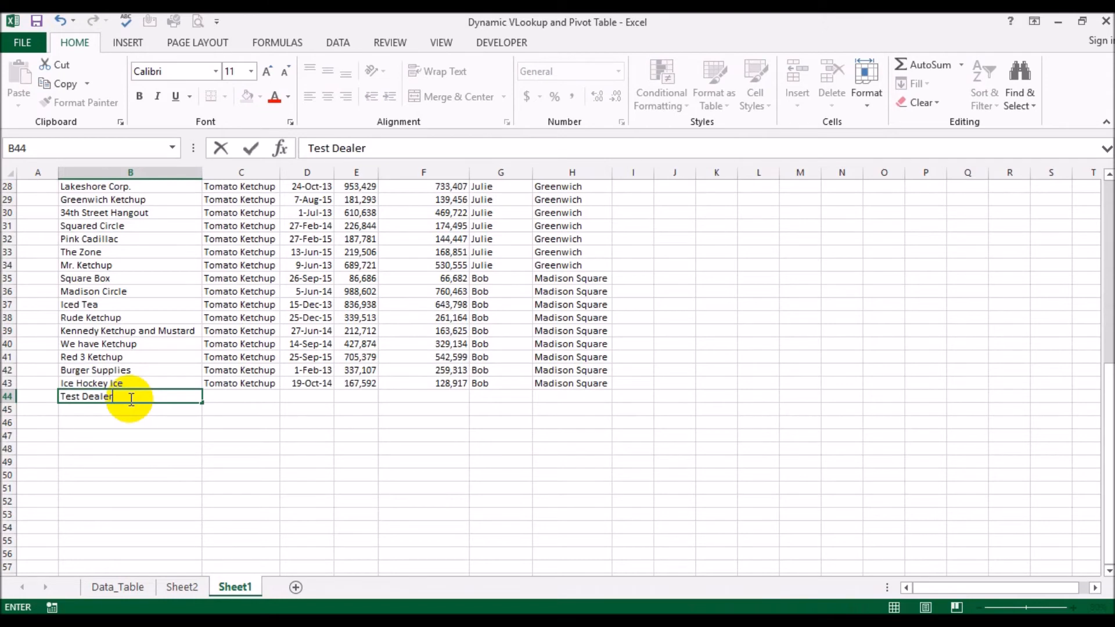
{"action": "key", "text": "Return"}
Refresh the PivotTable on Sheet2
{"action": "left_click", "coordinate": [182, 587]}
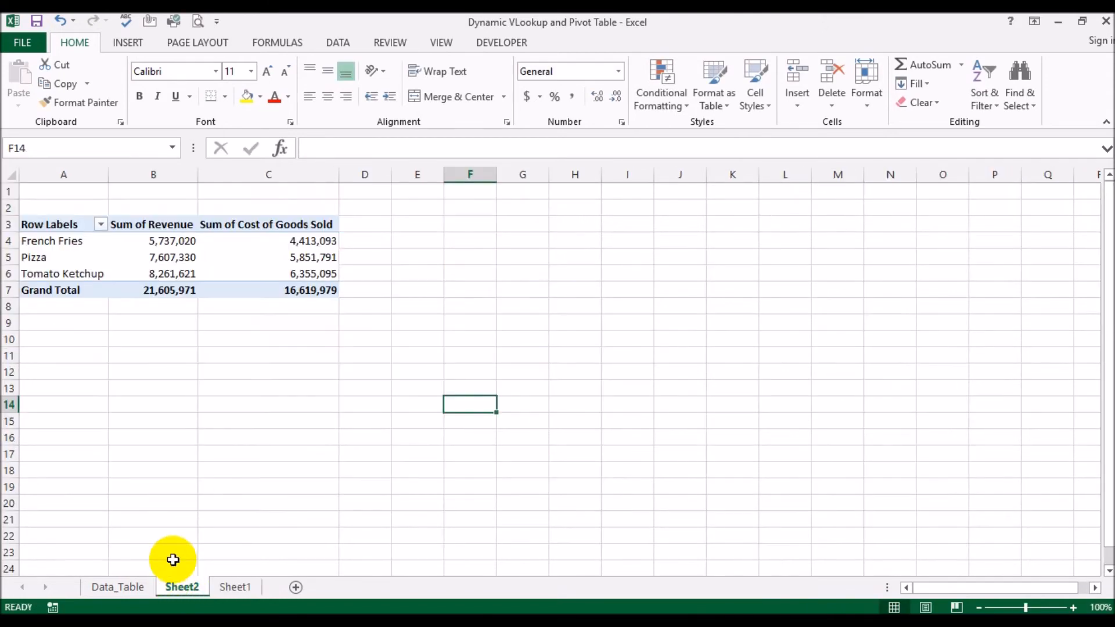
{"action": "left_click", "coordinate": [245, 256]}
{"action": "right_click", "coordinate": [245, 256]}
{"action": "left_click", "coordinate": [279, 328]}
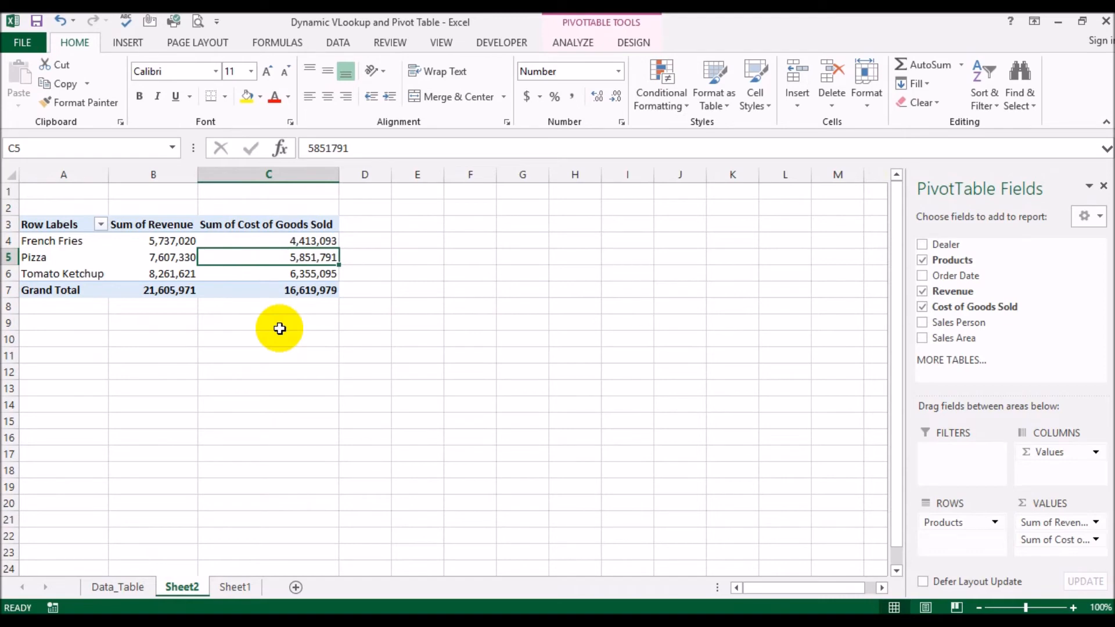
Compare the last source row and the added Test Dealer row on Sheet1 with the PivotTable on Sheet2
{"action": "left_click", "coordinate": [236, 587]}
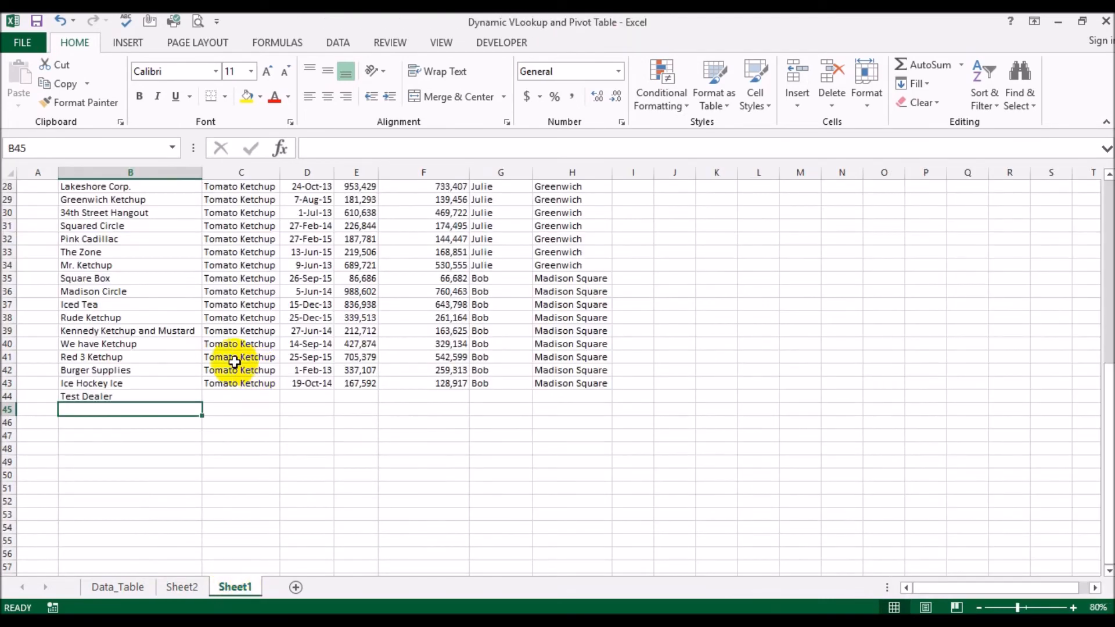
{"action": "left_click_drag", "start_coordinate": [157, 383], "coordinate": [595, 386]}
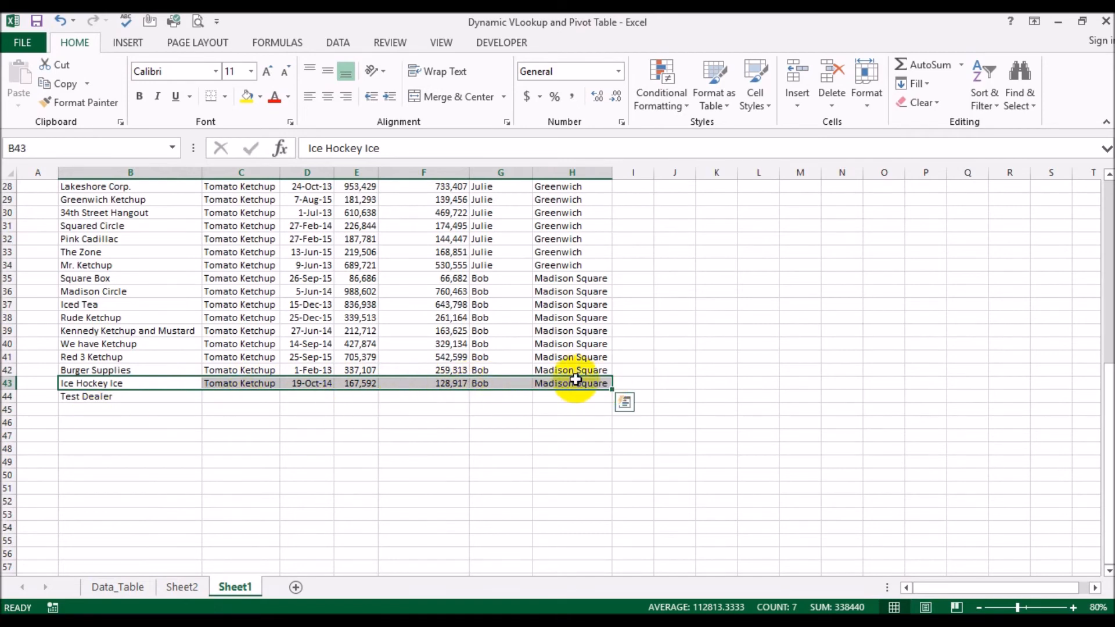
{"action": "left_click", "coordinate": [152, 395]}
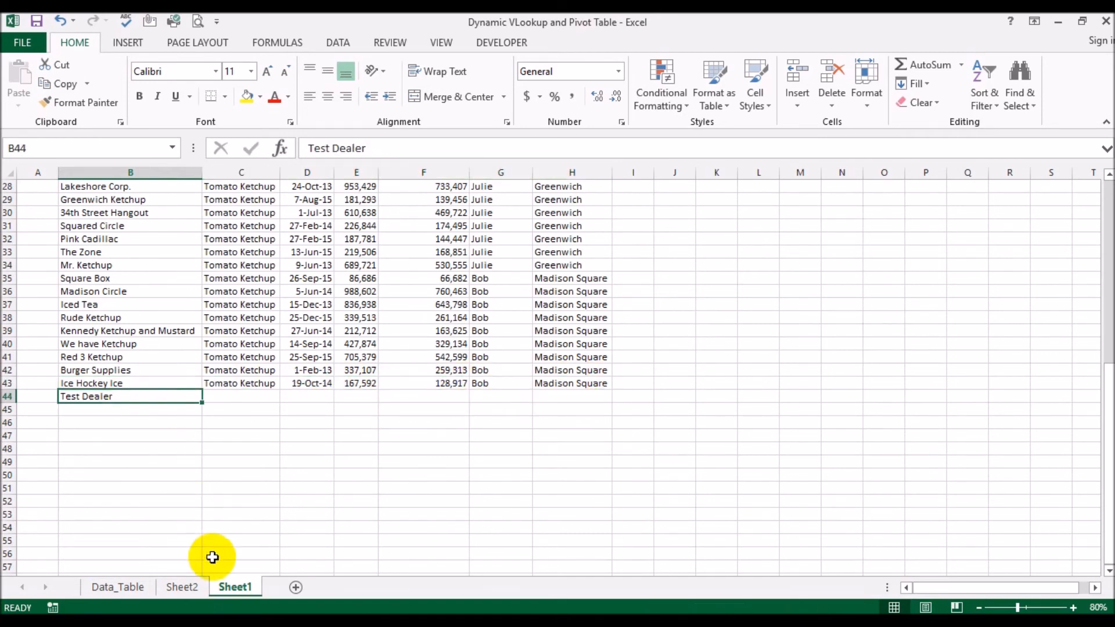
{"action": "left_click", "coordinate": [183, 587]}
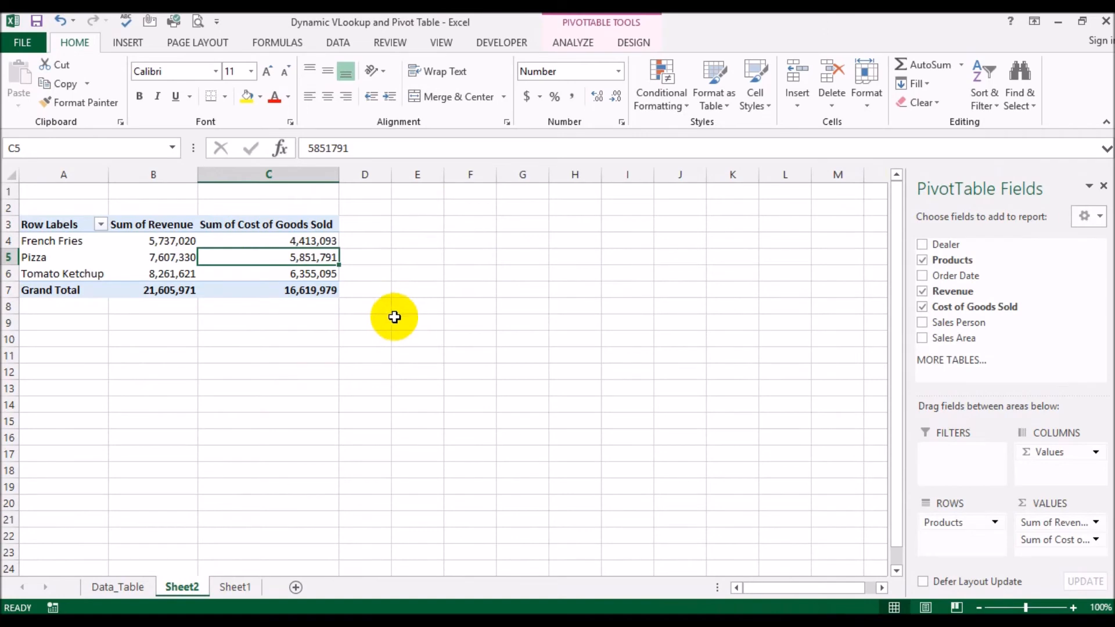
Change the PivotTable's data source range to Sheet1!$B$2:$H$44 so it covers the added Test Dealer row
{"action": "left_click", "coordinate": [562, 47]}
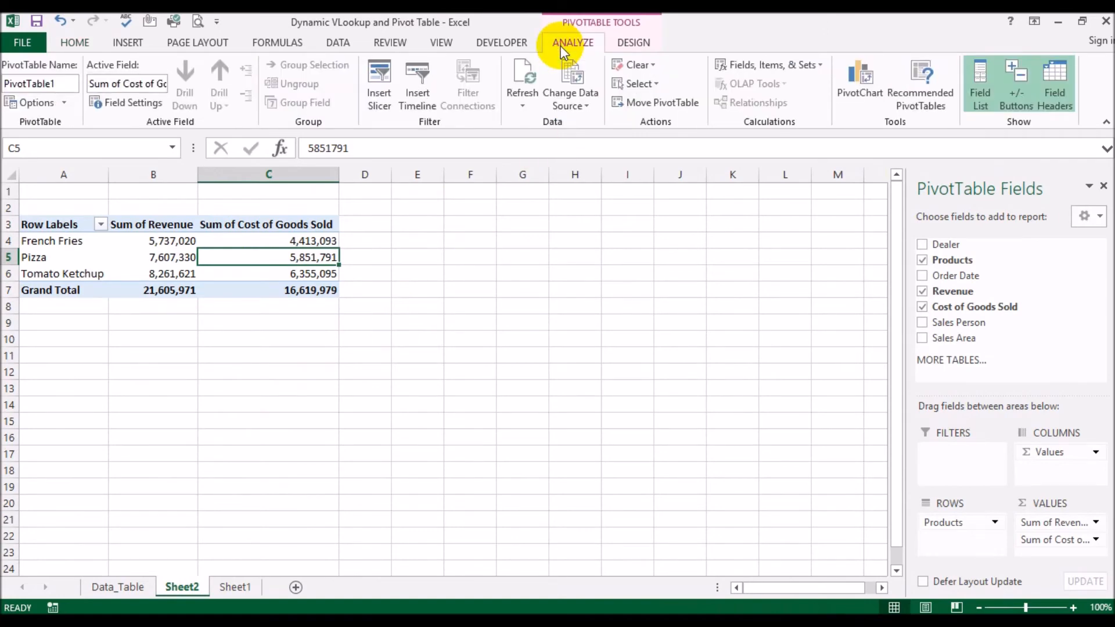
{"action": "left_click", "coordinate": [579, 78]}
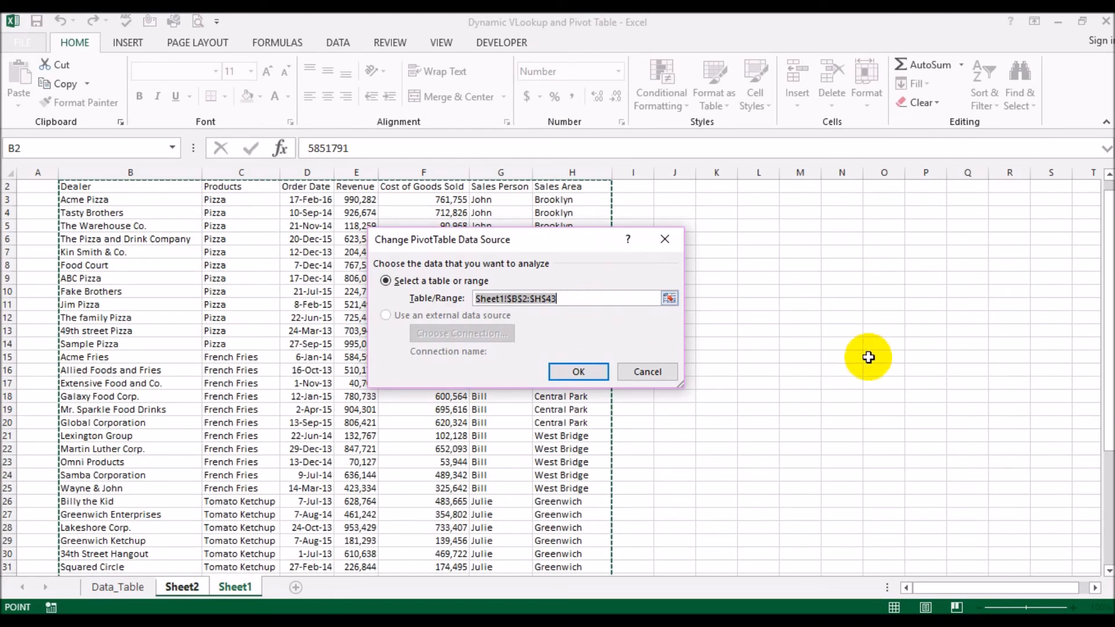
{"action": "scroll", "coordinate": [1001, 382], "scroll_direction": "down", "scroll_amount": 3}
{"action": "scroll", "coordinate": [1000, 377], "scroll_direction": "down", "scroll_amount": 2}
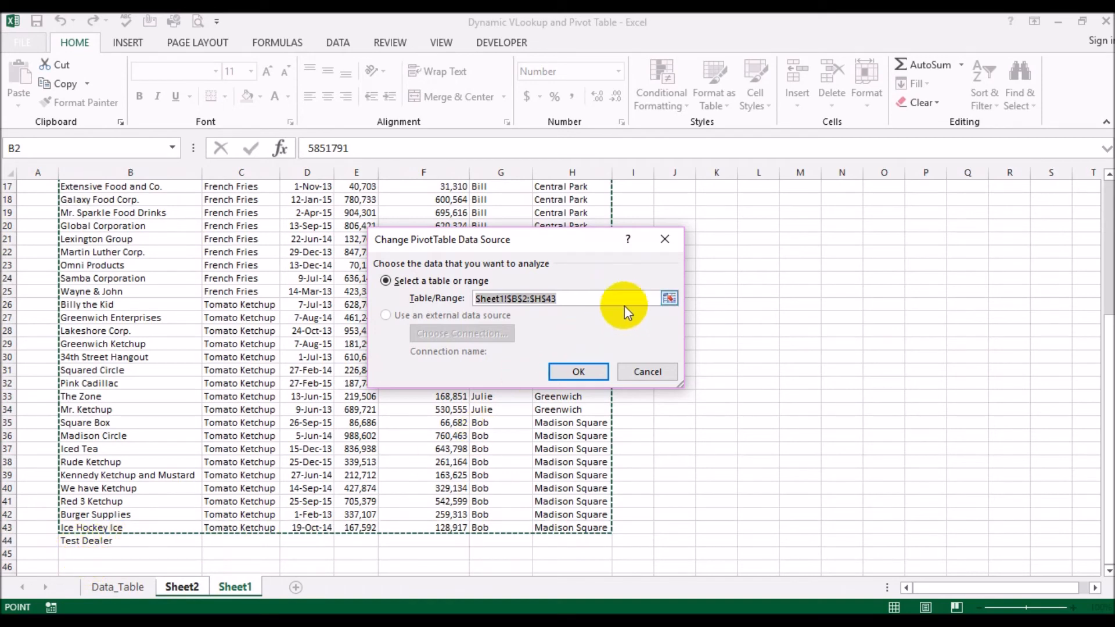
{"action": "left_click", "coordinate": [599, 297]}
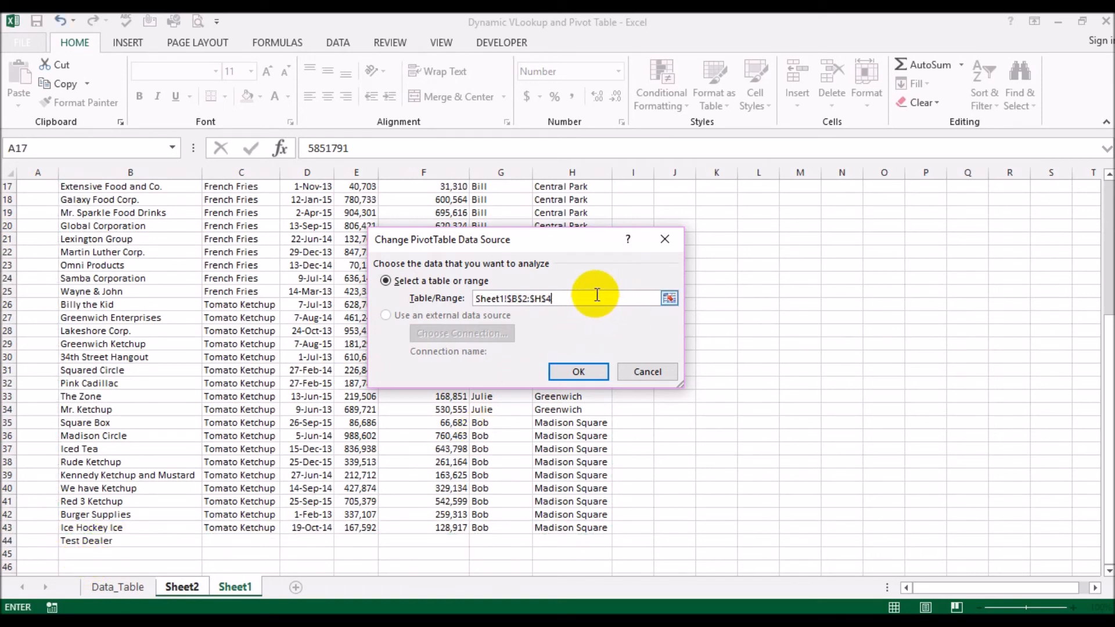
{"action": "left_click", "coordinate": [579, 371]}
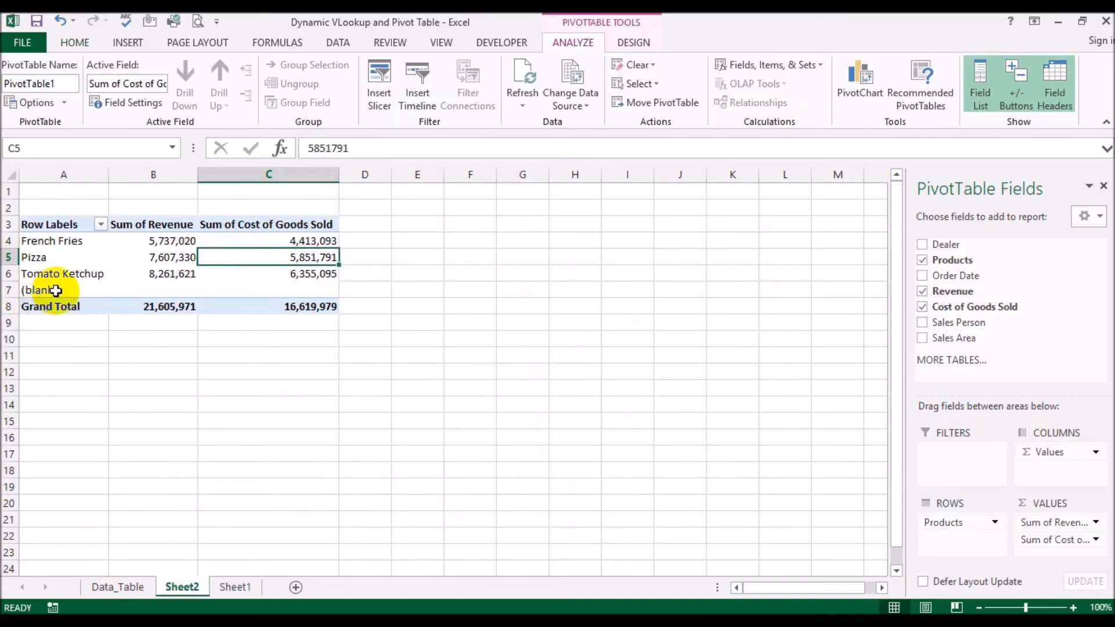
Refresh the PivotTable on Sheet2 and select its (blank) product row
{"action": "right_click", "coordinate": [142, 272]}
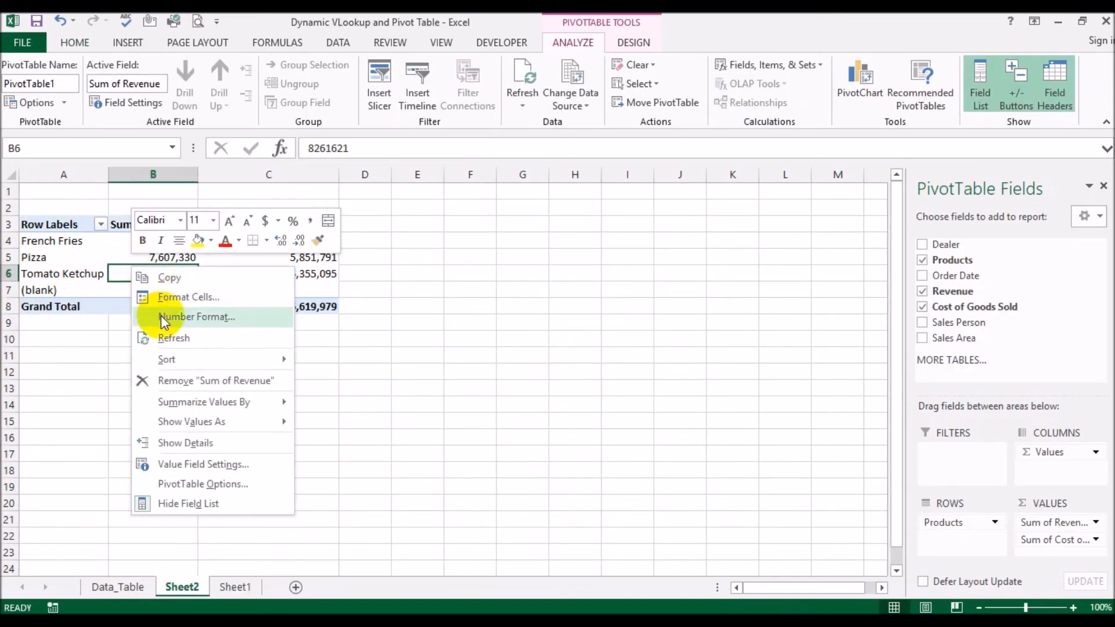
{"action": "left_click", "coordinate": [175, 335]}
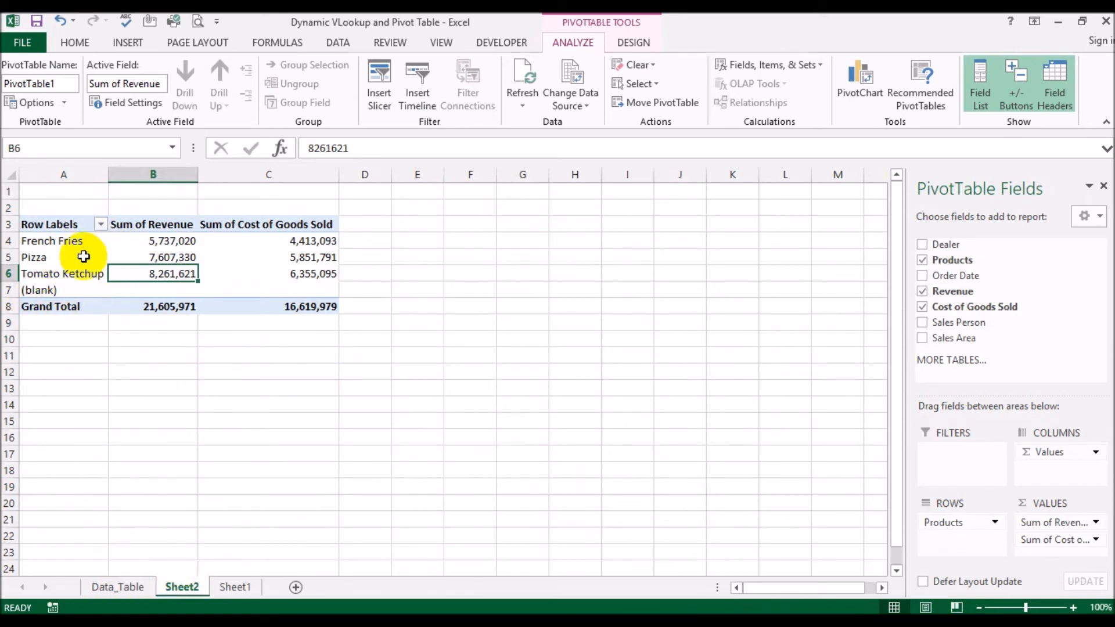
{"action": "left_click", "coordinate": [39, 289]}
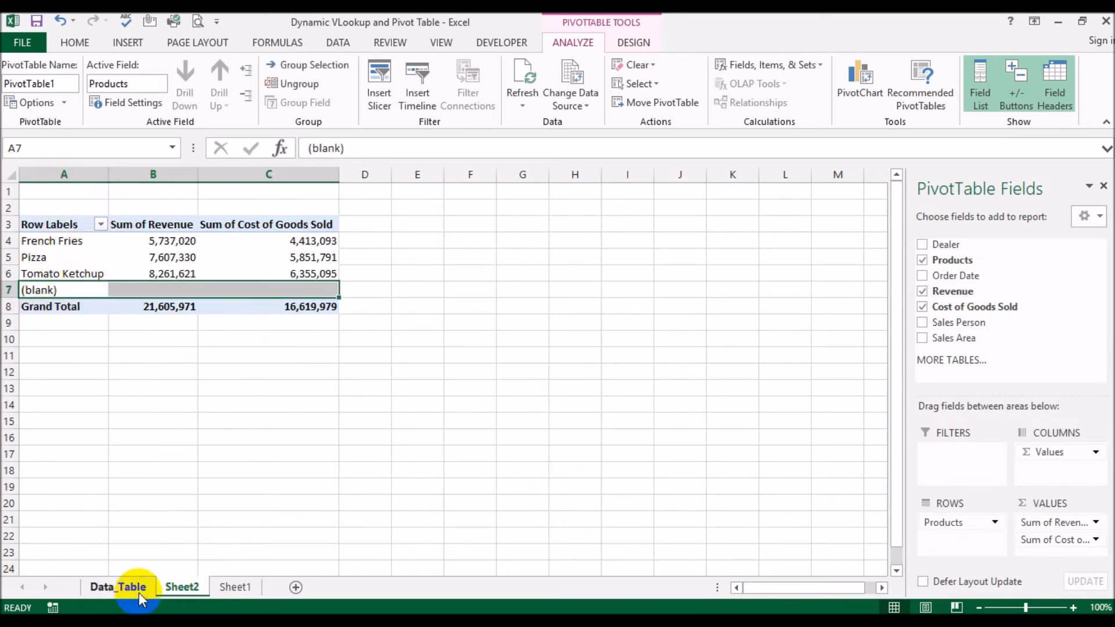
Enter test product in C44 on Sheet1, as the product for Test Dealer
{"action": "left_click", "coordinate": [219, 586]}
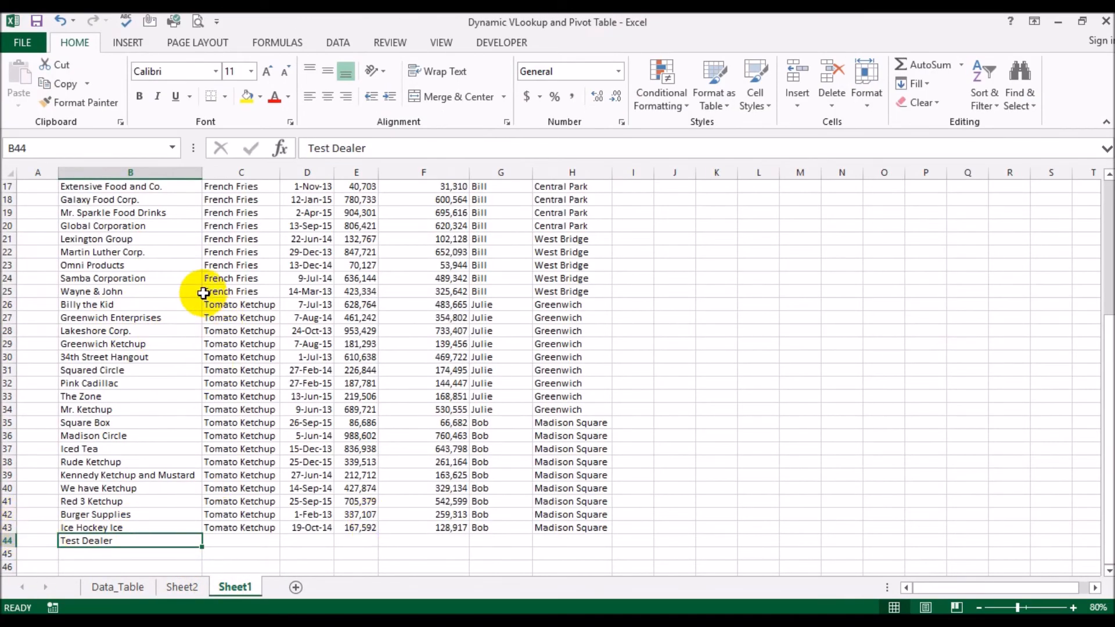
{"action": "scroll", "coordinate": [199, 291], "scroll_direction": "up", "scroll_amount": 5}
{"action": "left_click", "coordinate": [234, 199]}
{"action": "scroll", "coordinate": [242, 261], "scroll_direction": "down", "scroll_amount": 6}
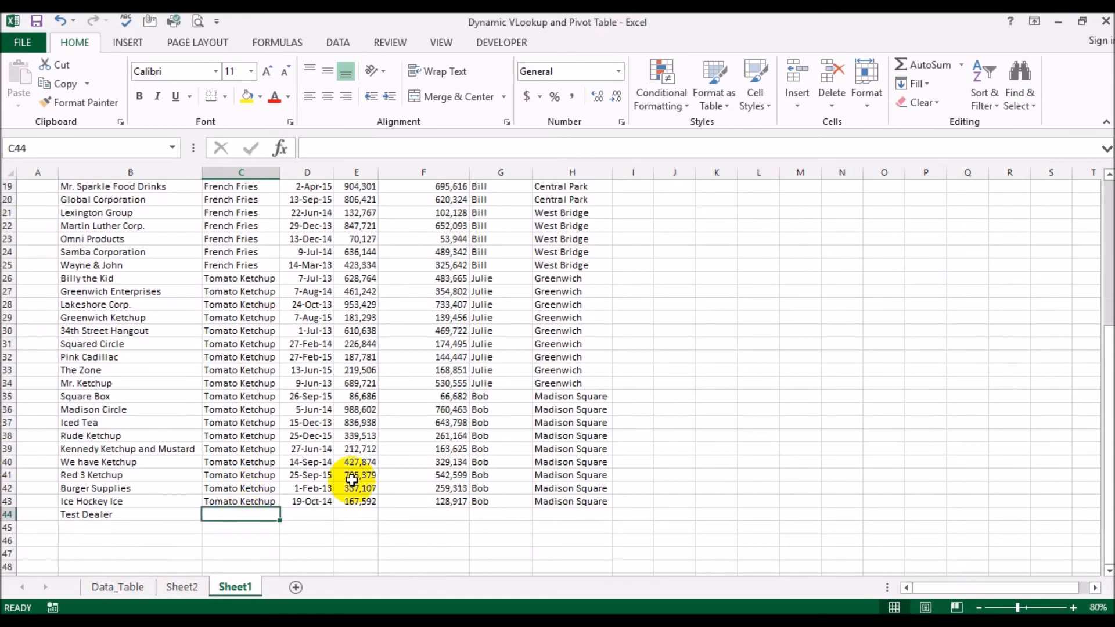
{"action": "type", "text": "tomato Ketchup"}
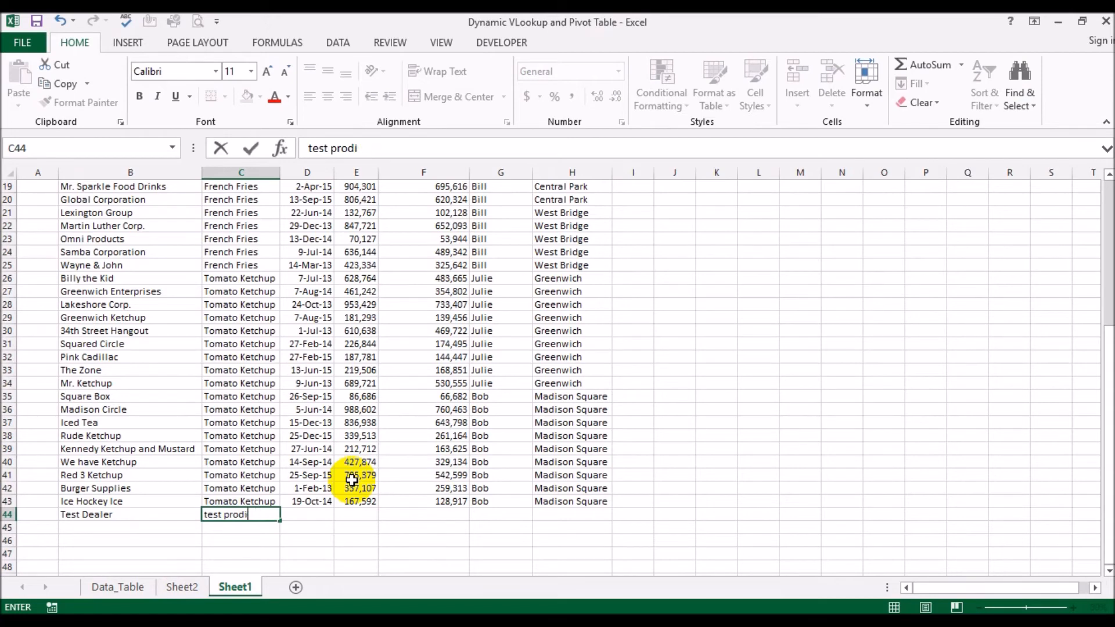
{"action": "key", "text": "Return"}
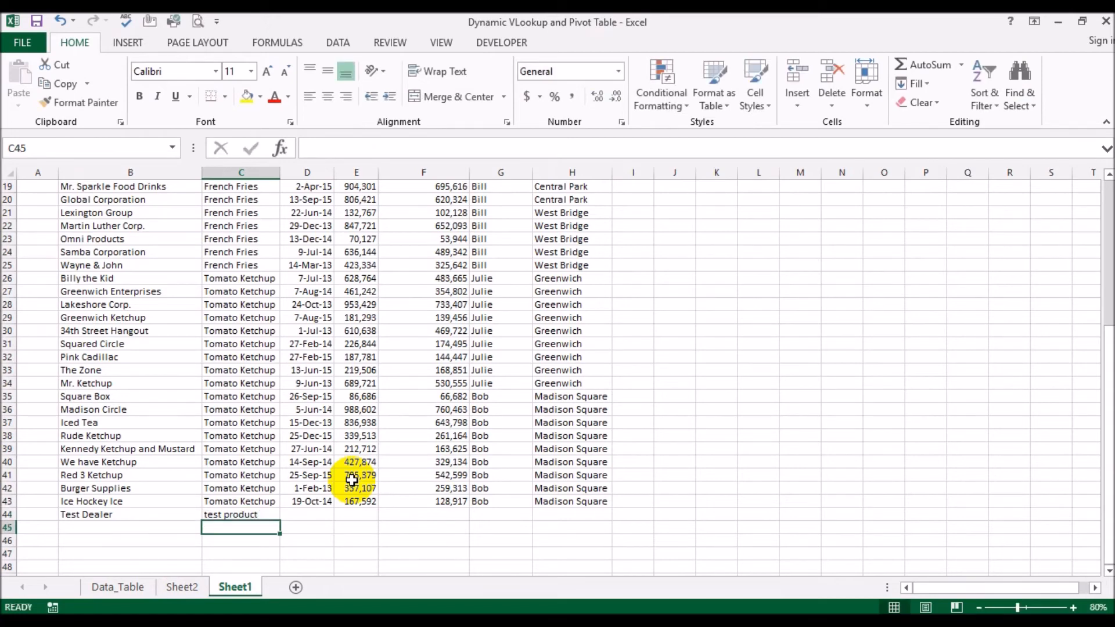
Refresh the PivotTable on Sheet2 to pick up the product entered for Test Dealer
{"action": "left_click", "coordinate": [178, 589]}
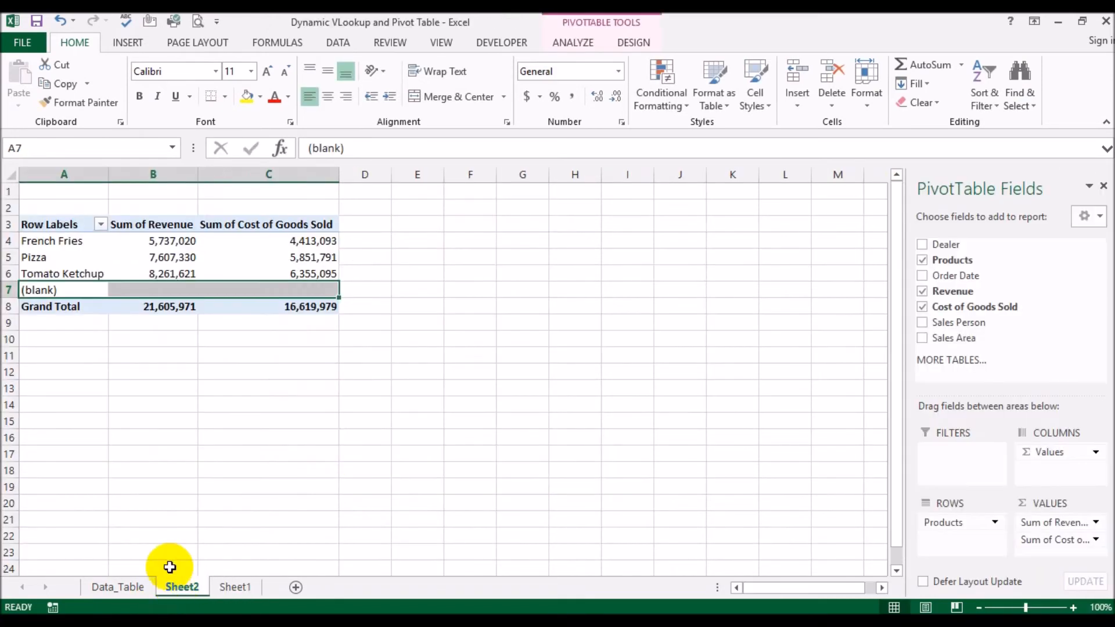
{"action": "right_click", "coordinate": [218, 263]}
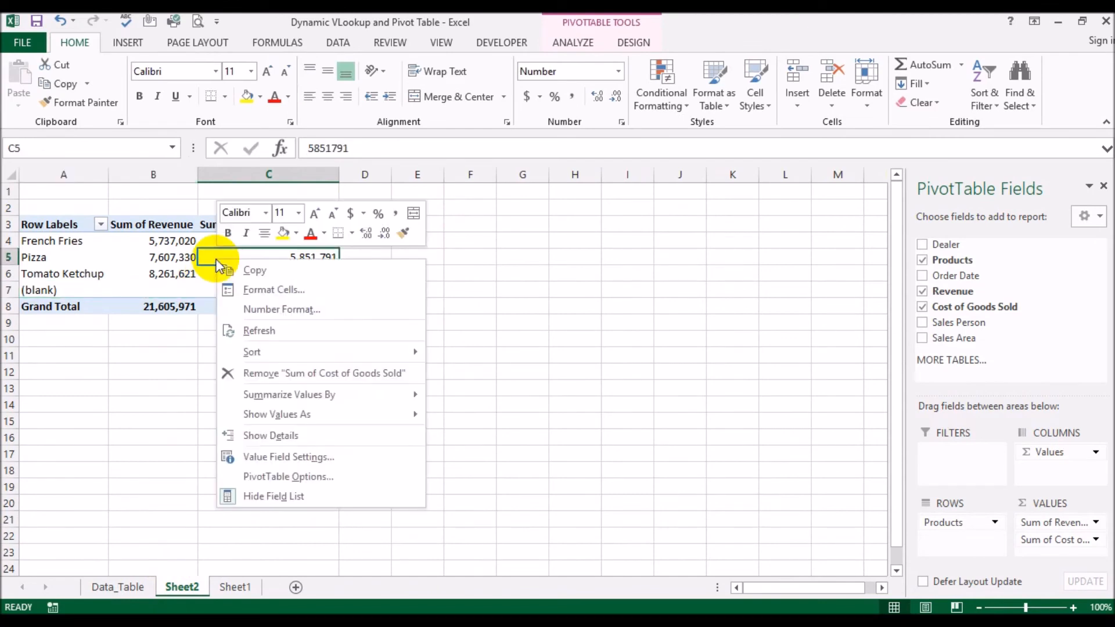
{"action": "left_click", "coordinate": [245, 329]}
{"action": "left_click", "coordinate": [146, 391]}
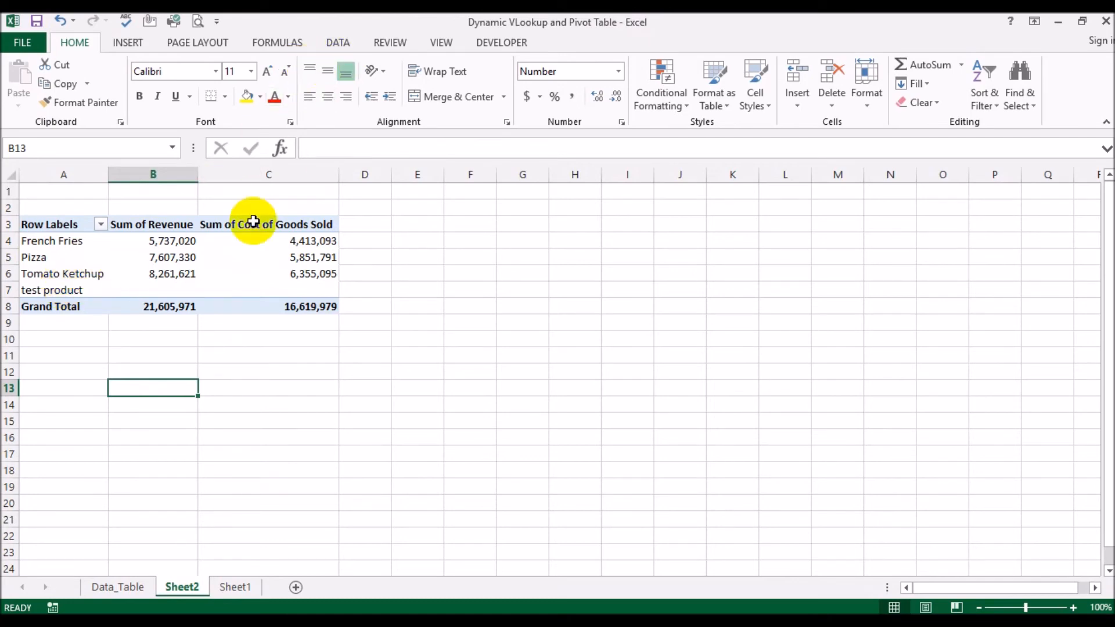
Check which Sheet1 rows the PivotTable's data source range covers, without changing the range
{"action": "left_click", "coordinate": [261, 273]}
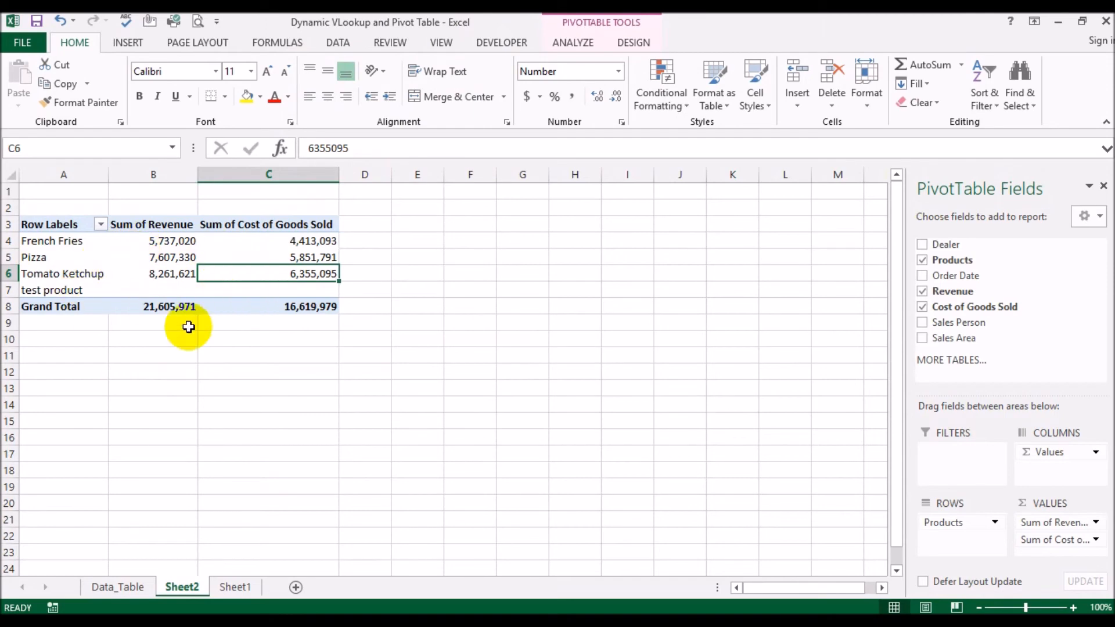
{"action": "left_click", "coordinate": [574, 44]}
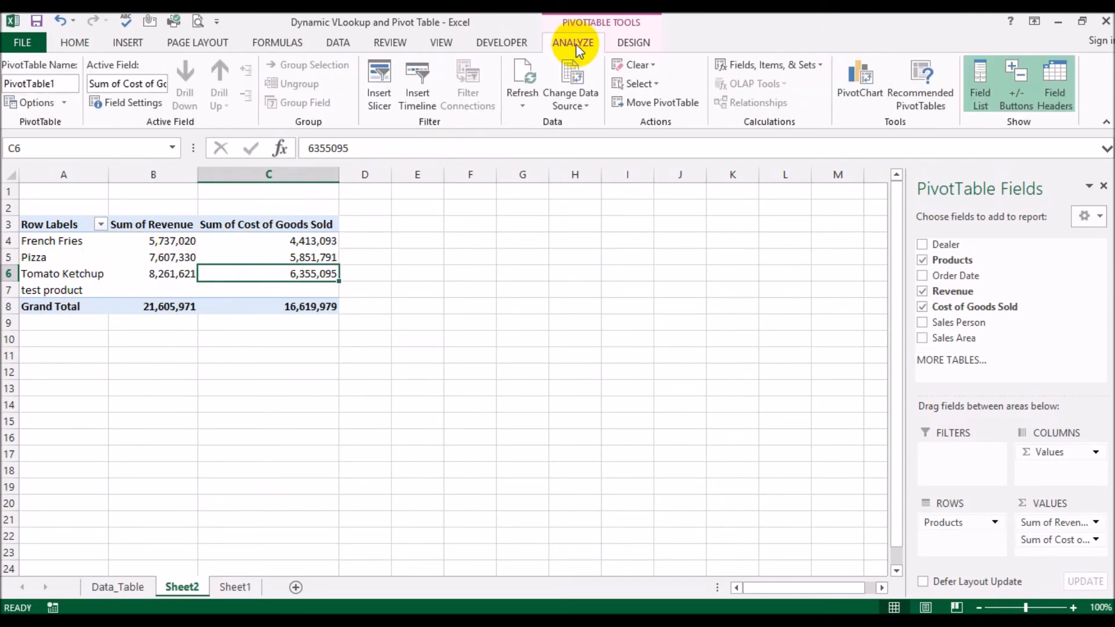
{"action": "left_click", "coordinate": [569, 79]}
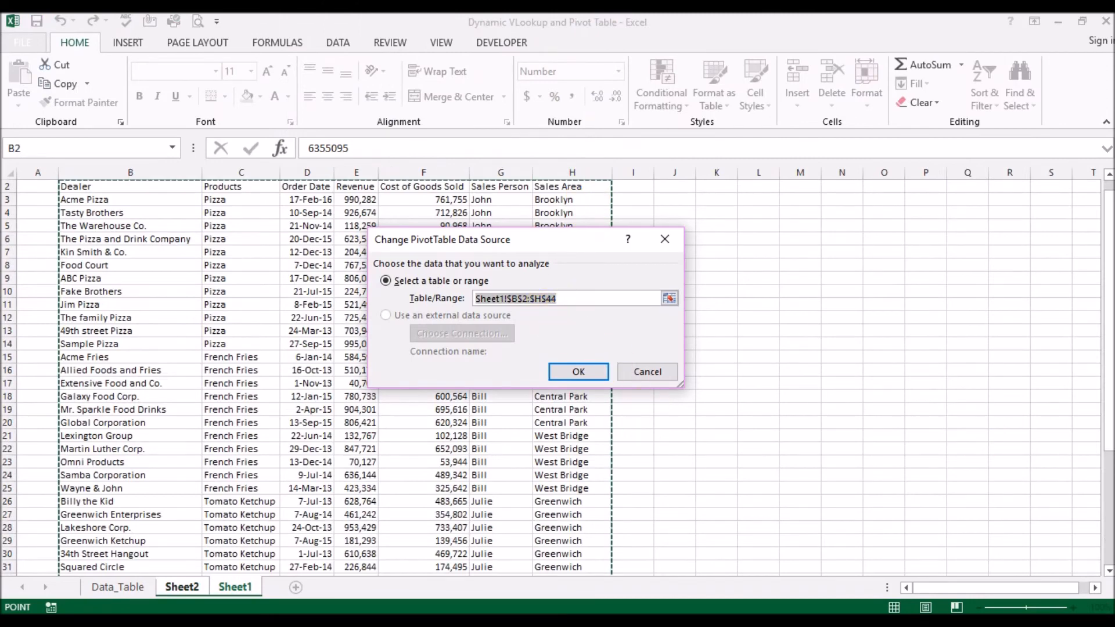
{"action": "scroll", "coordinate": [1110, 337], "scroll_direction": "down", "scroll_amount": 4}
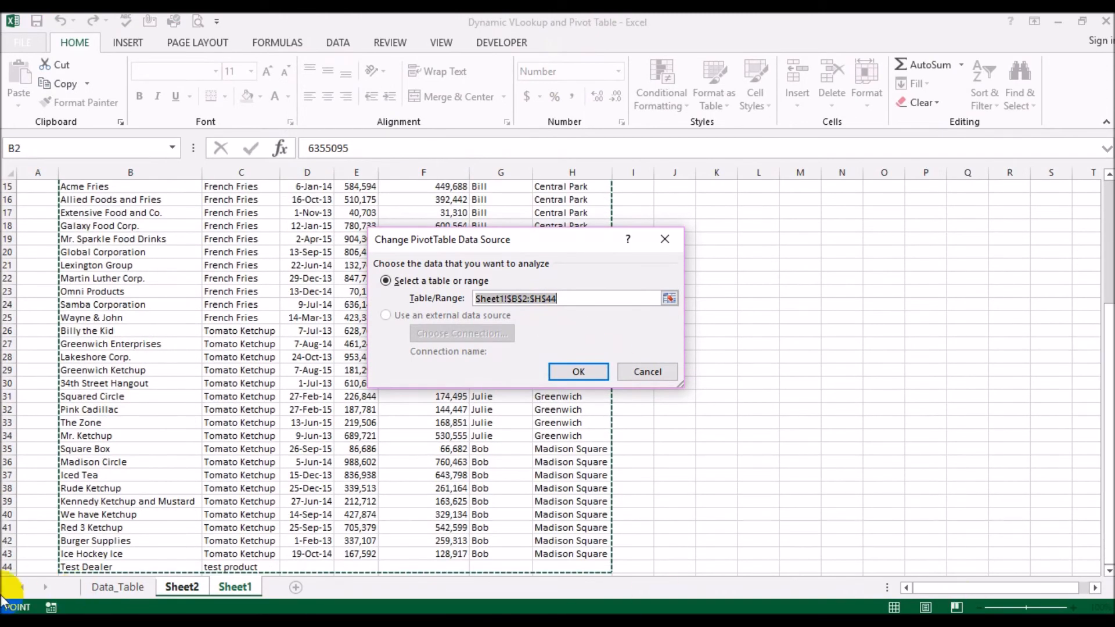
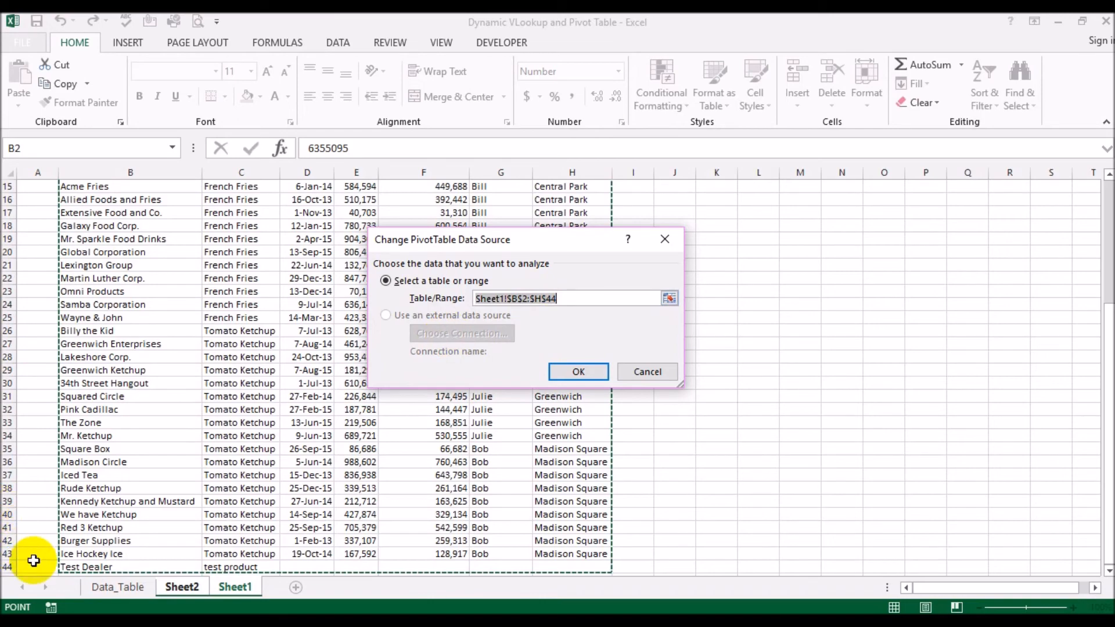
{"action": "left_click", "coordinate": [647, 372]}
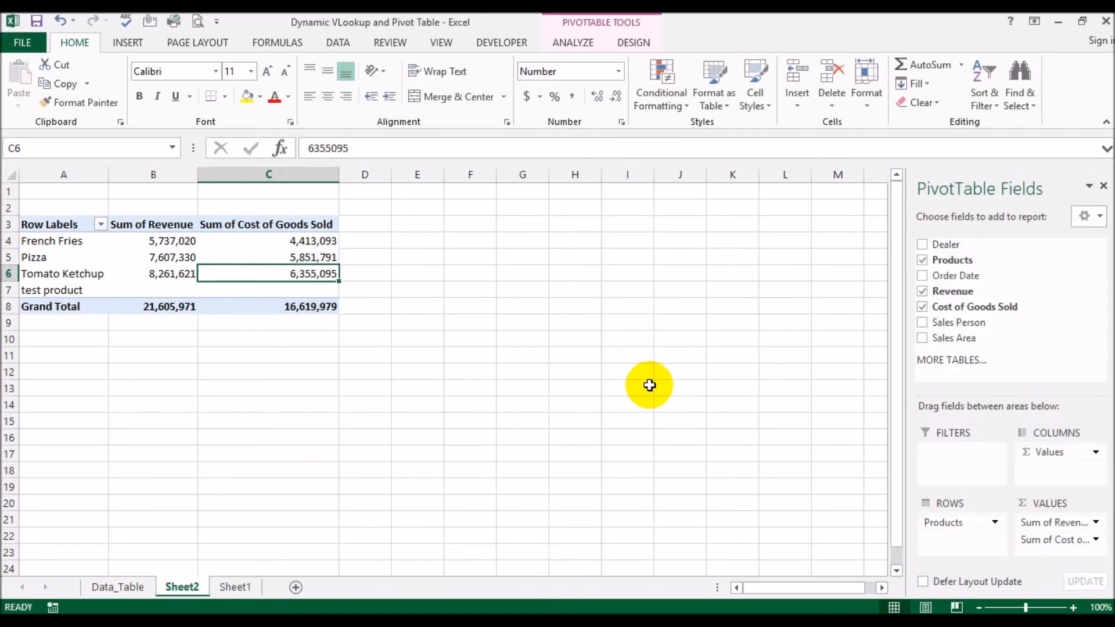
Delete row 44, which holds Test Dealer and test product, from Sheet1
{"action": "left_click", "coordinate": [236, 587]}
{"action": "scroll", "coordinate": [174, 506], "scroll_direction": "down", "scroll_amount": 3}
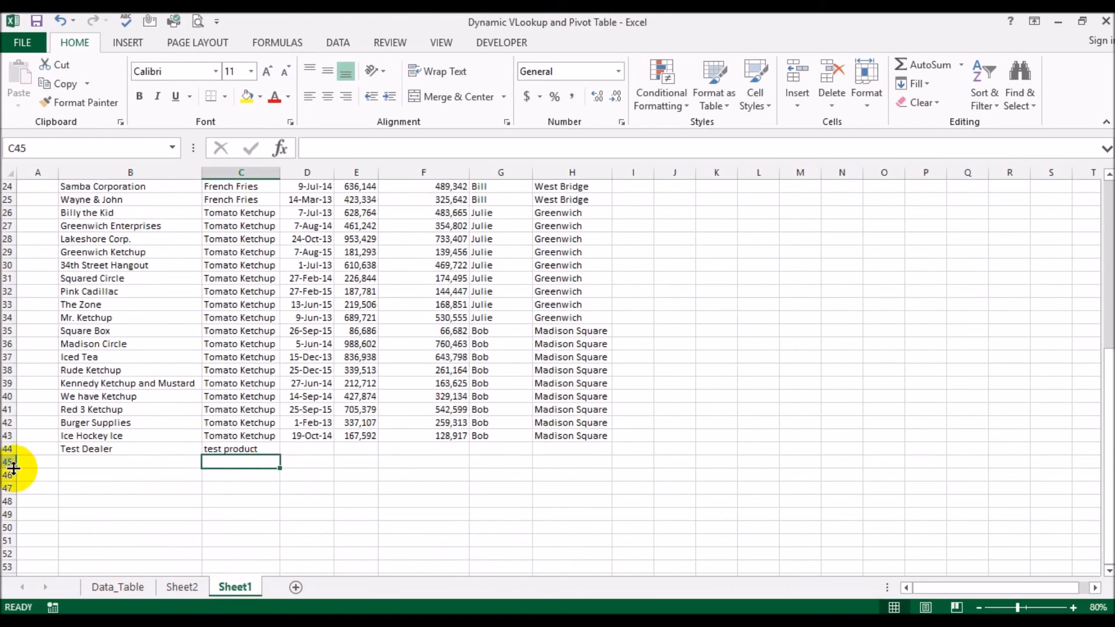
{"action": "left_click", "coordinate": [8, 450]}
{"action": "right_click", "coordinate": [8, 450]}
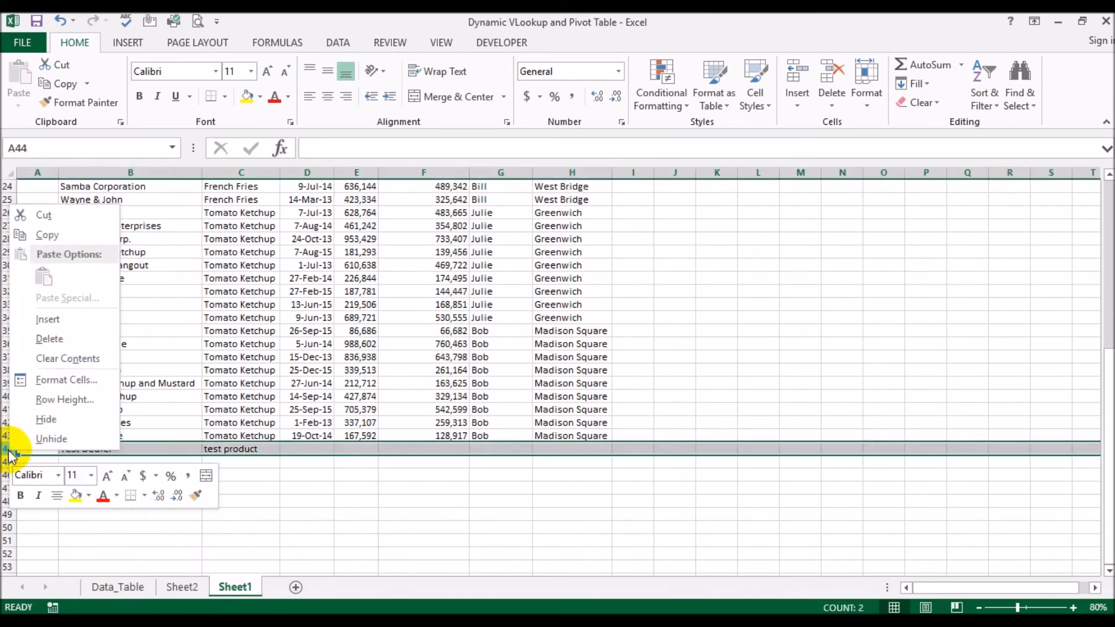
{"action": "left_click", "coordinate": [70, 341]}
{"action": "scroll", "coordinate": [247, 427], "scroll_direction": "up", "scroll_amount": 8}
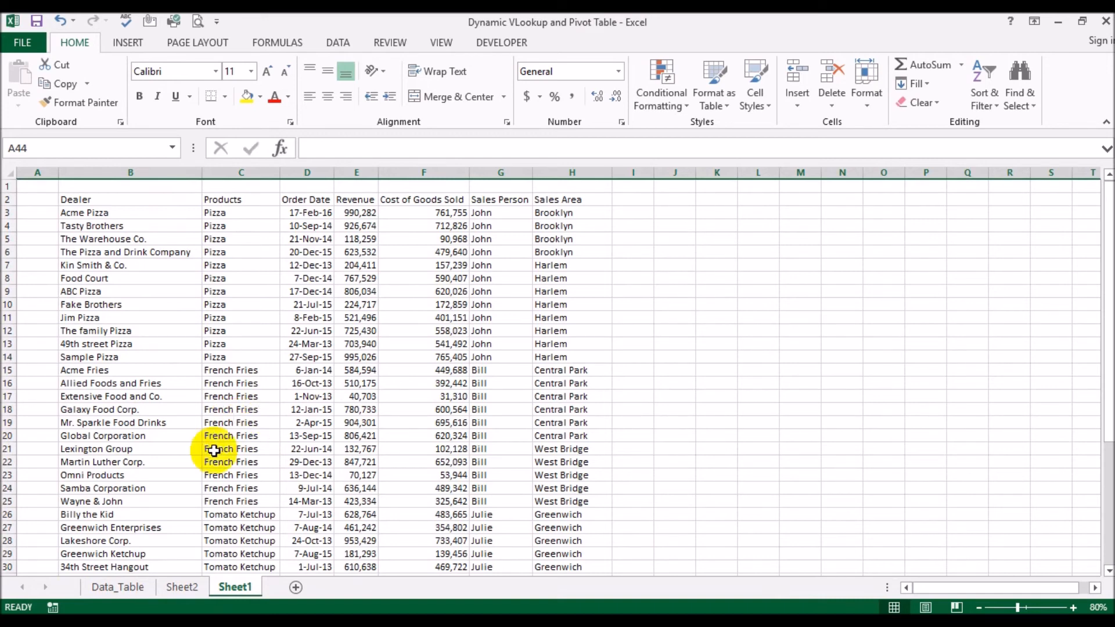
Select all the data rows of the table on the Data_Table sheet and examine how far the table extends
{"action": "left_click", "coordinate": [139, 591]}
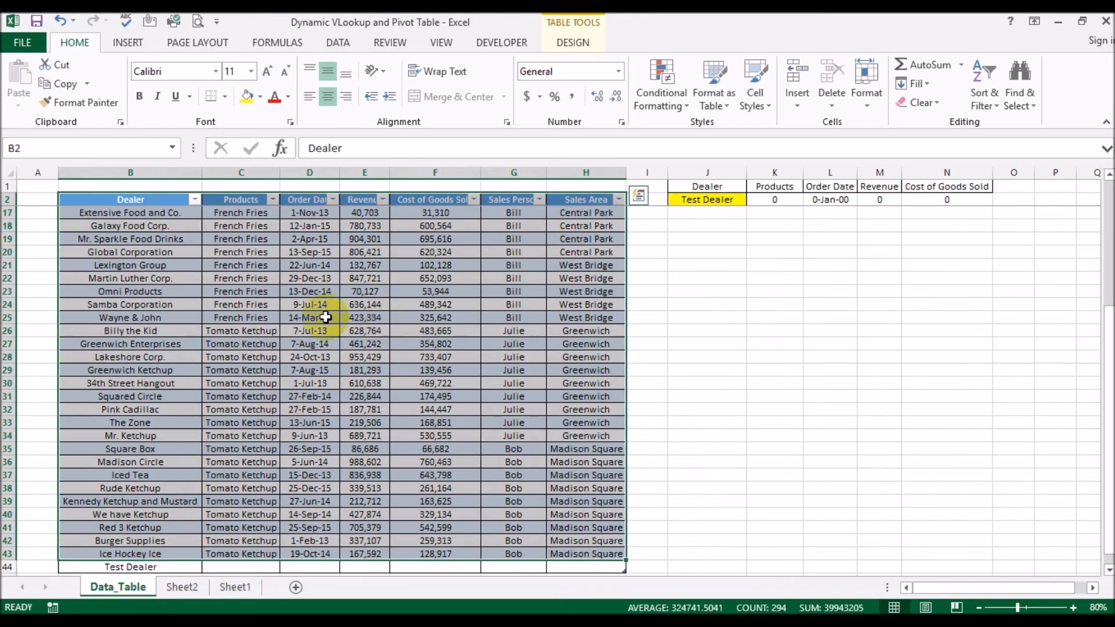
{"action": "left_click", "coordinate": [388, 367]}
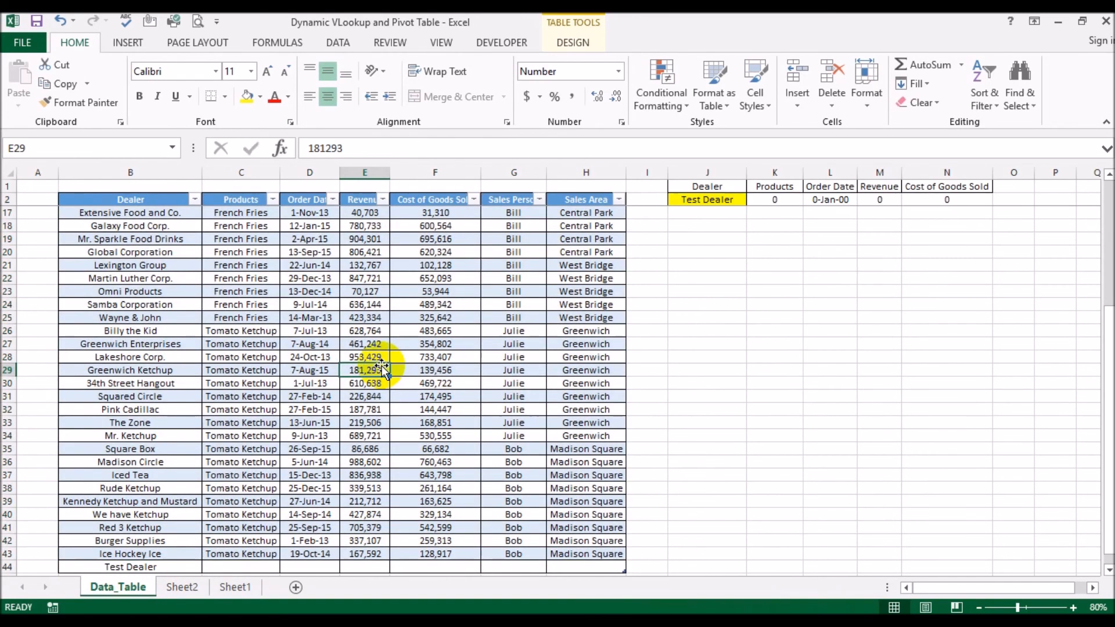
{"action": "left_click", "coordinate": [249, 585]}
{"action": "left_click", "coordinate": [120, 587]}
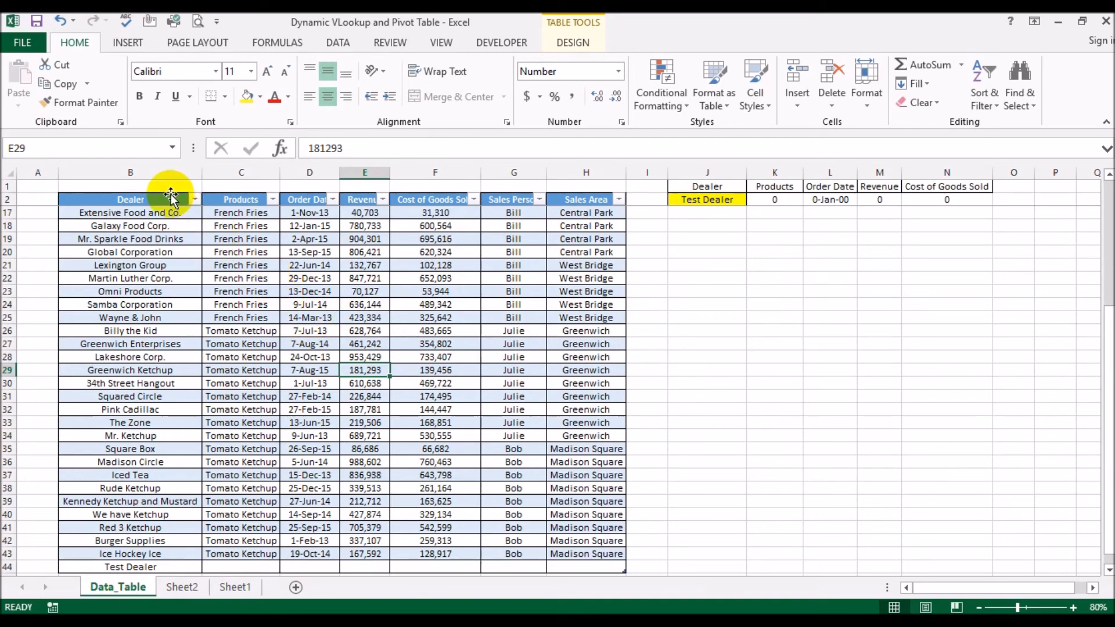
{"action": "left_click_drag", "start_coordinate": [170, 191], "coordinate": [581, 204]}
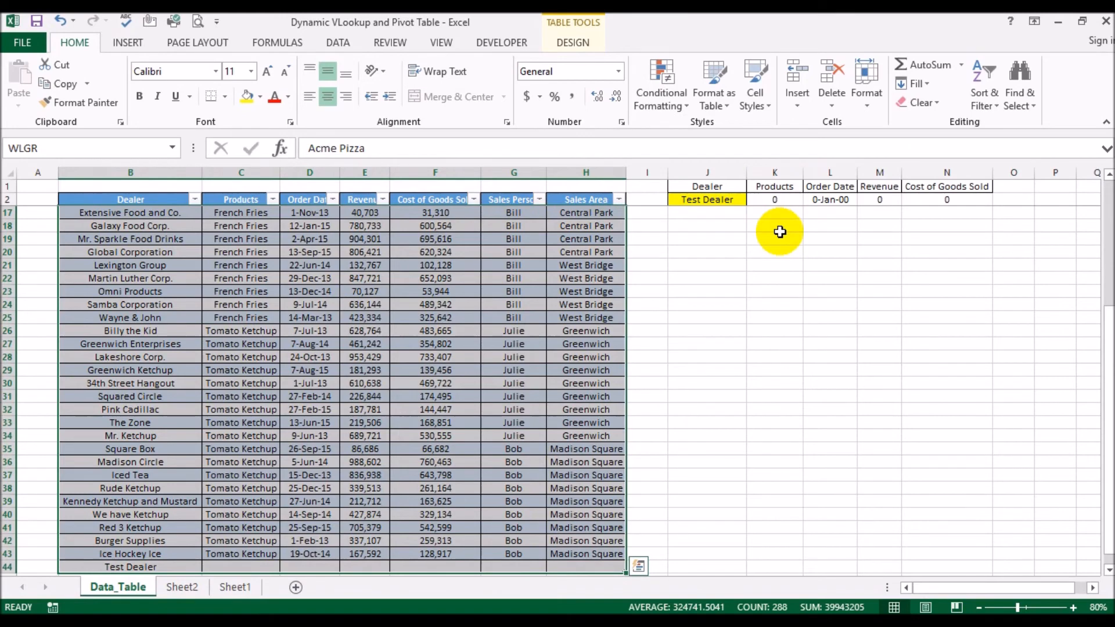
{"action": "scroll", "coordinate": [717, 272], "scroll_direction": "up", "scroll_amount": 1}
{"action": "scroll", "coordinate": [716, 271], "scroll_direction": "up", "scroll_amount": 2}
{"action": "scroll", "coordinate": [720, 264], "scroll_direction": "down", "scroll_amount": 8}
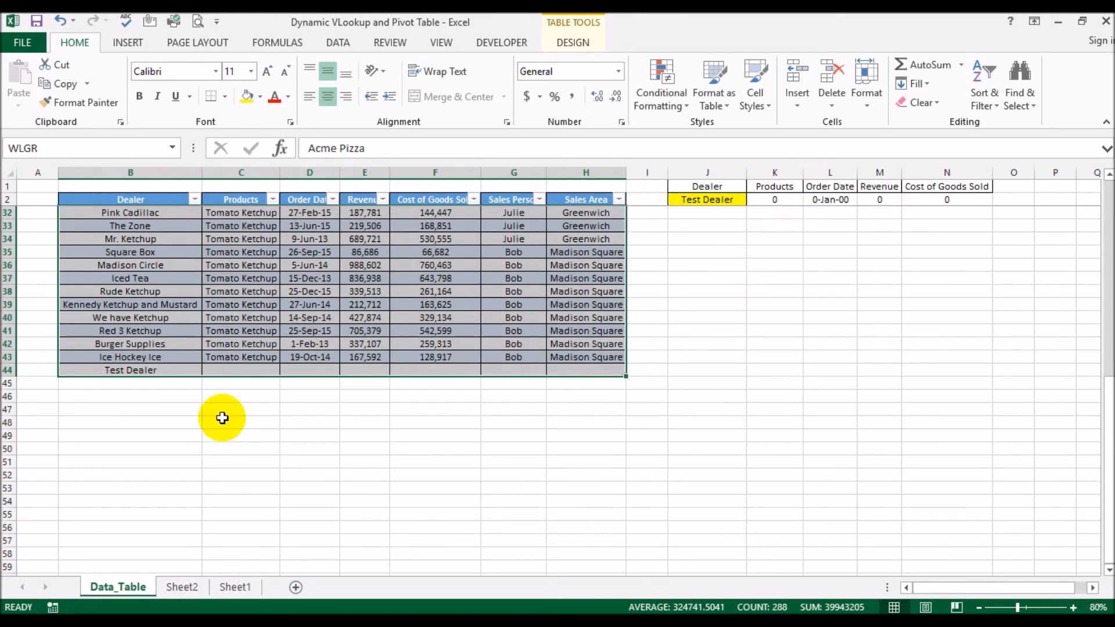
{"action": "left_click", "coordinate": [239, 435]}
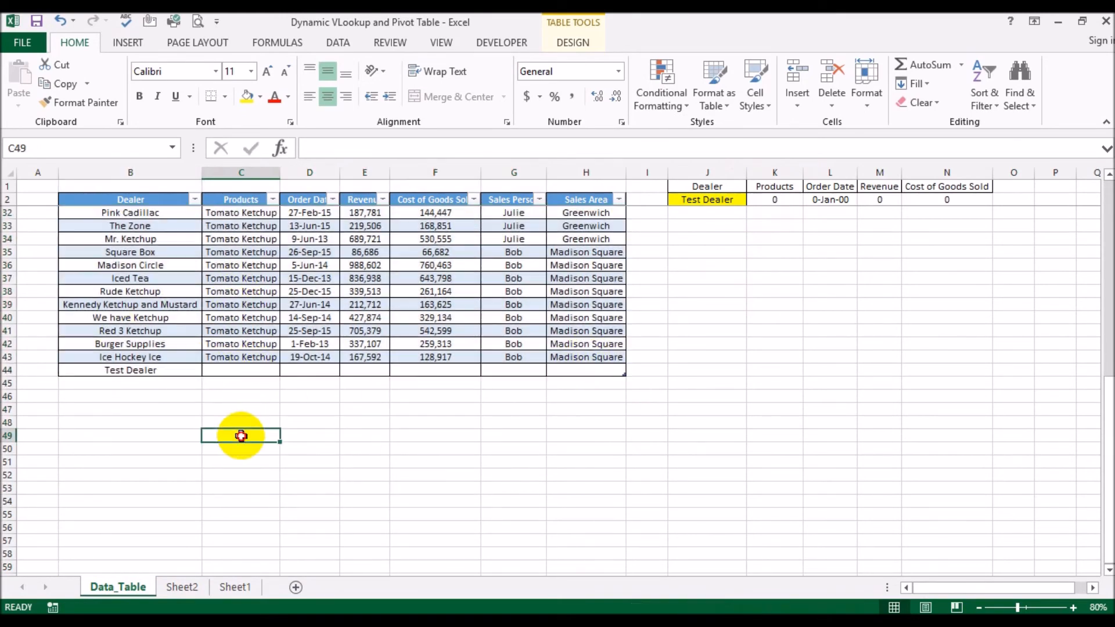
Delete row 44, which holds Test Dealer, from the Data_Table sheet
{"action": "left_click", "coordinate": [5, 370]}
{"action": "right_click", "coordinate": [5, 370]}
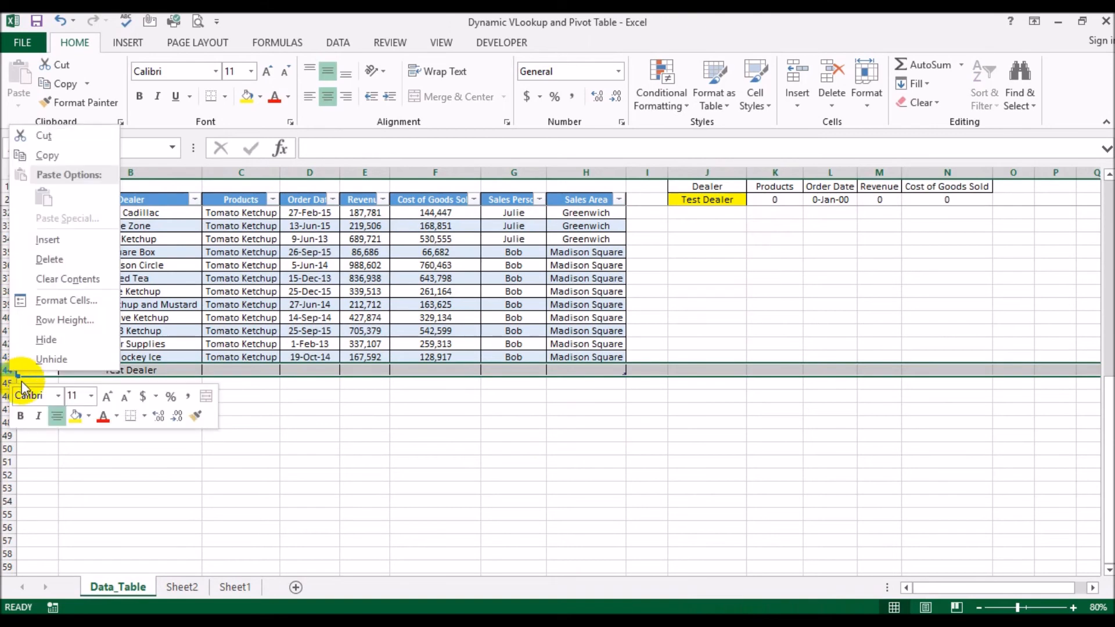
{"action": "left_click", "coordinate": [46, 257]}
{"action": "scroll", "coordinate": [133, 377], "scroll_direction": "up", "scroll_amount": 3}
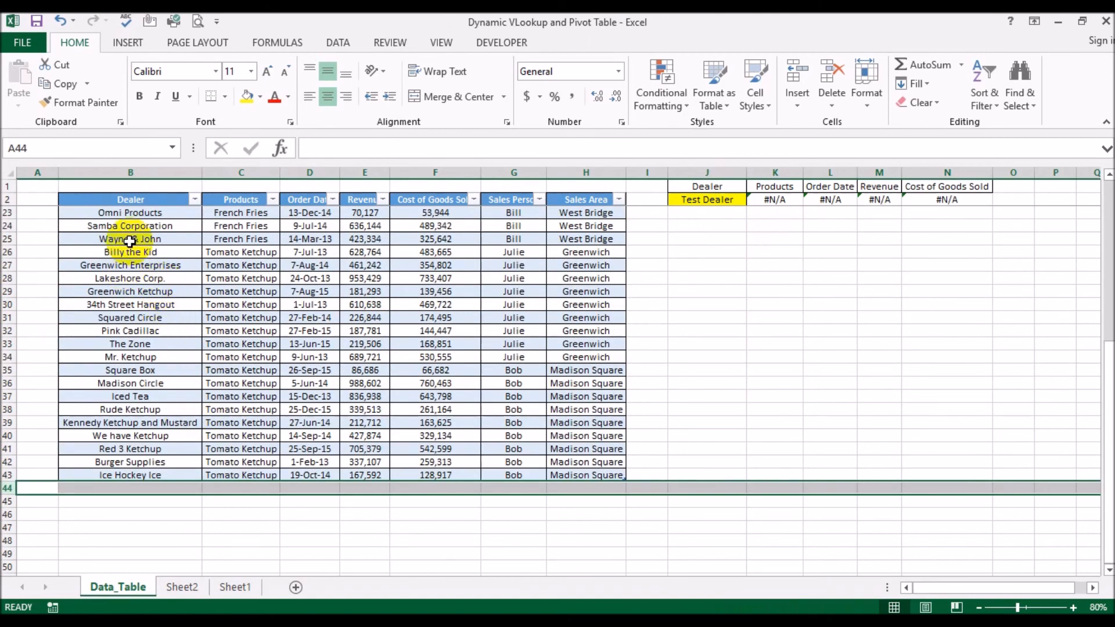
Create a PivotTable on a new worksheet from all data rows of the Data_Table table, using WLGR as the source
{"action": "left_click_drag", "start_coordinate": [143, 190], "coordinate": [587, 266]}
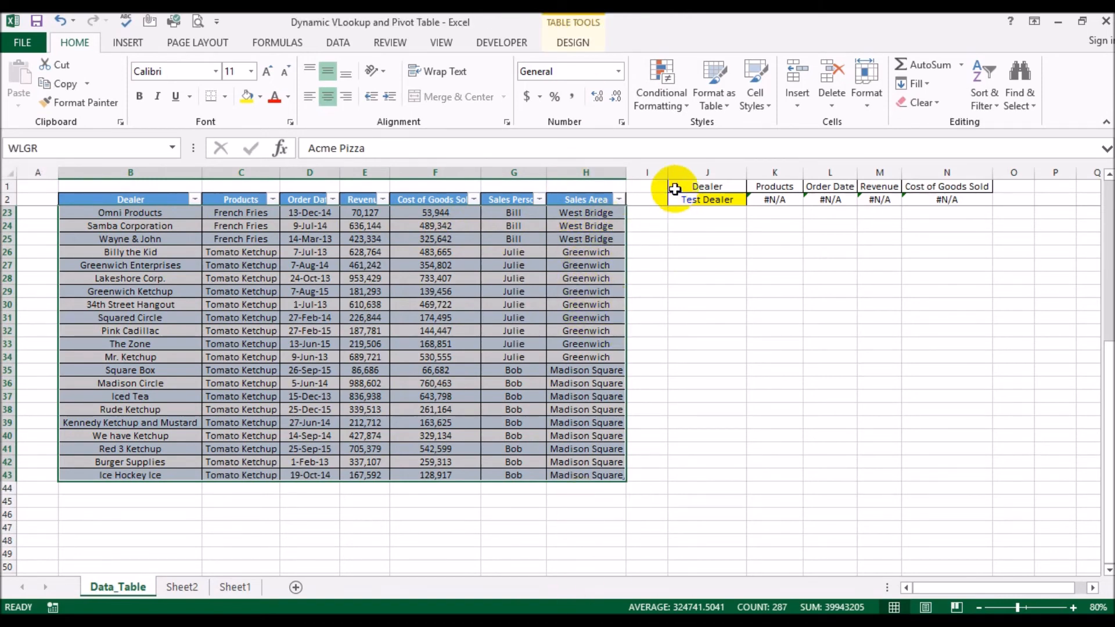
{"action": "left_click", "coordinate": [1014, 173]}
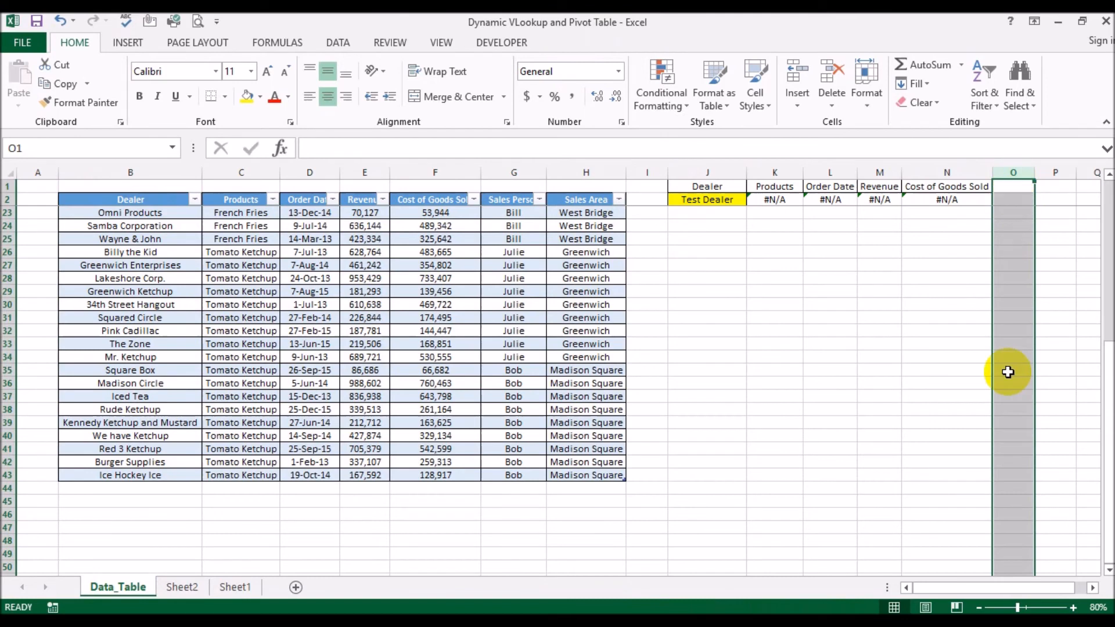
{"action": "left_click", "coordinate": [104, 193]}
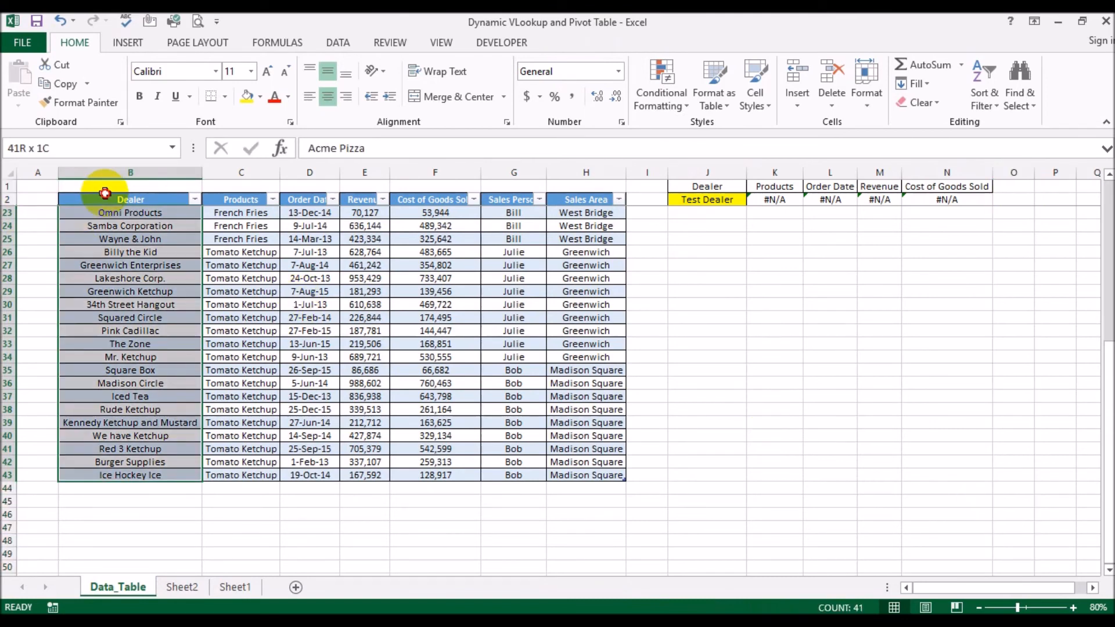
{"action": "left_click_drag", "start_coordinate": [138, 193], "coordinate": [585, 215]}
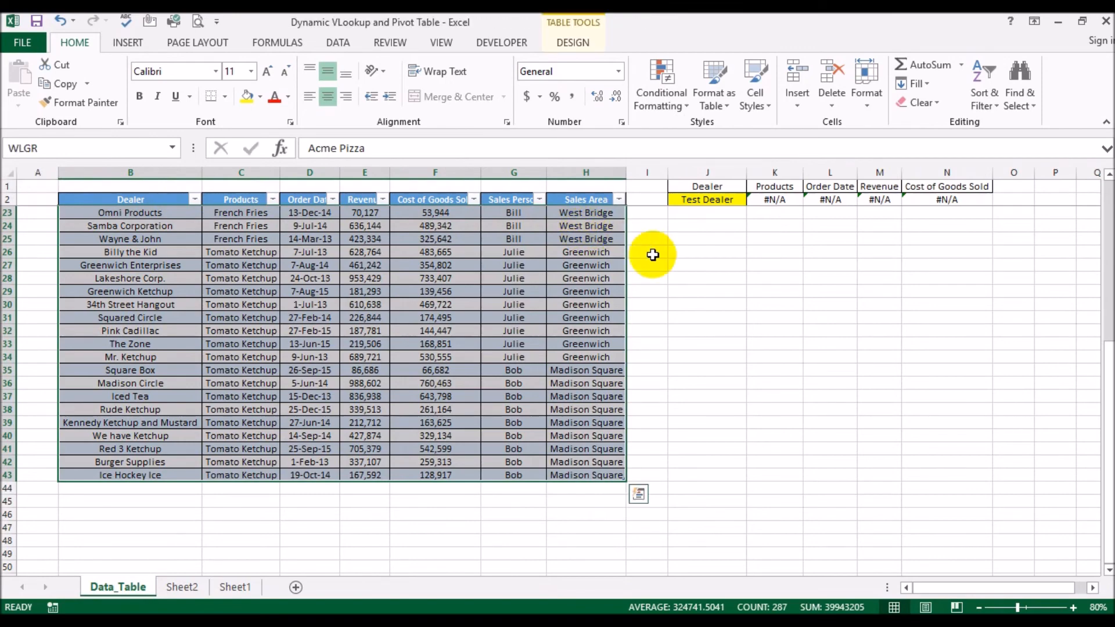
{"action": "left_click", "coordinate": [130, 41]}
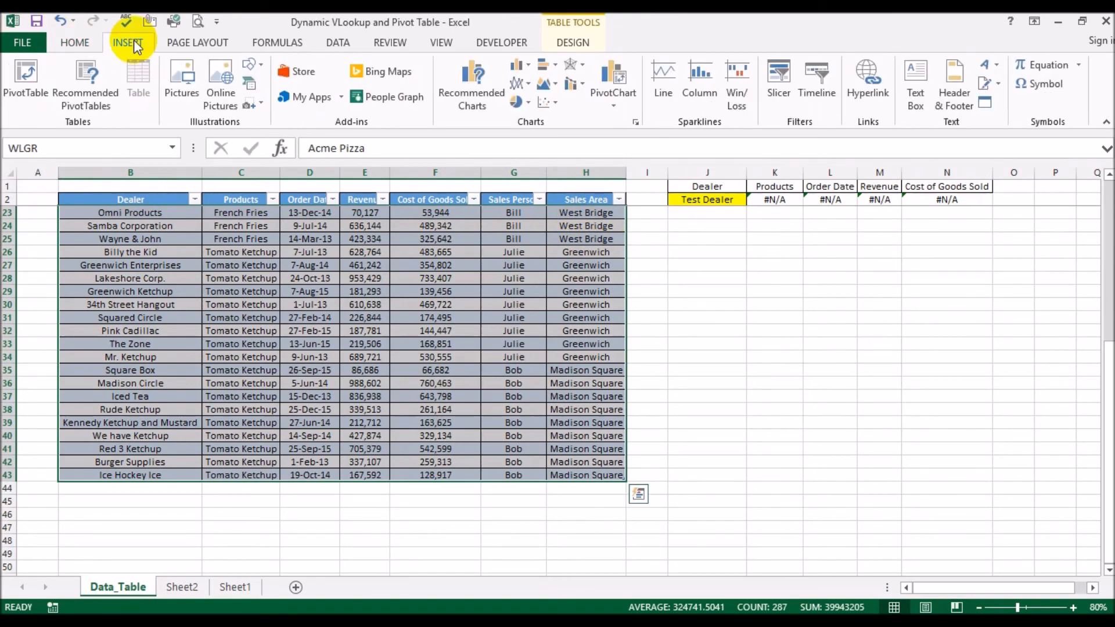
{"action": "left_click", "coordinate": [30, 74]}
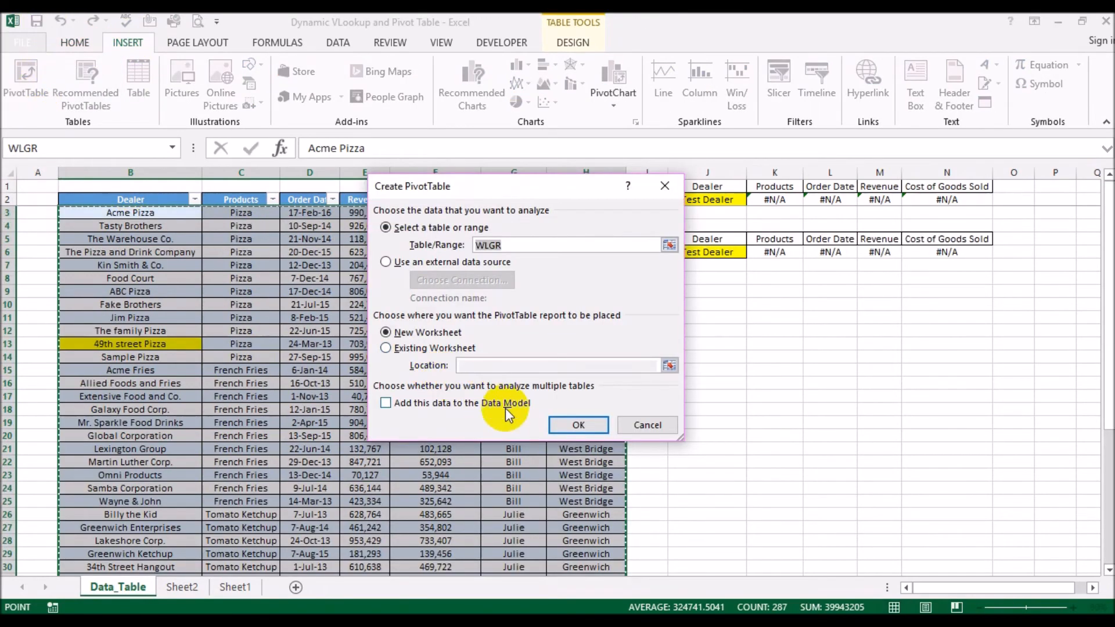
{"action": "left_click", "coordinate": [573, 426]}
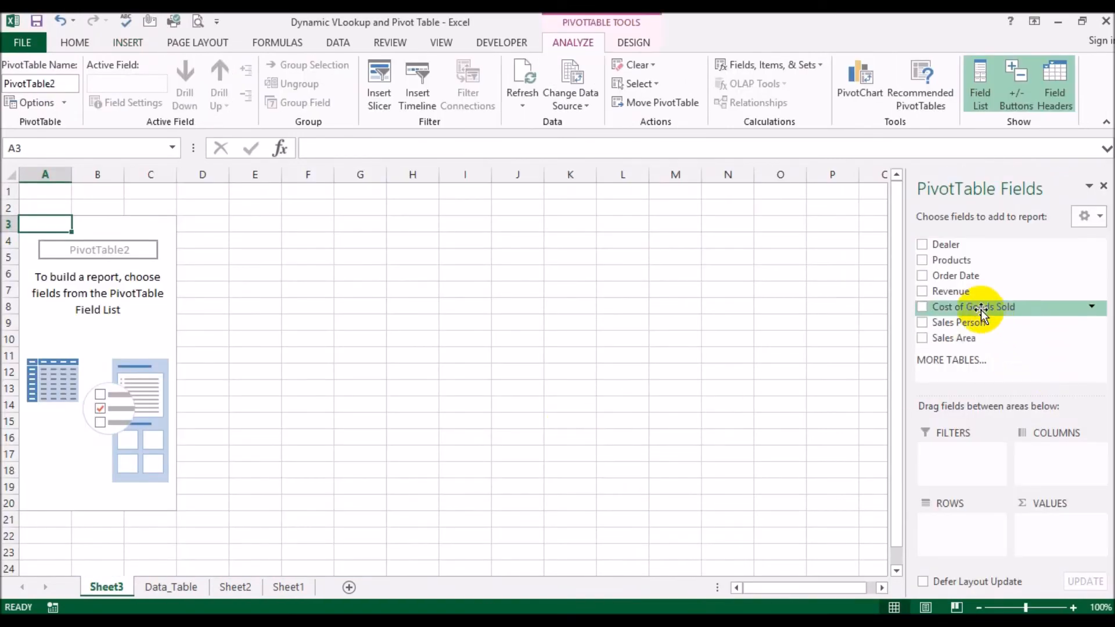
Lay out the new PivotTable with Products as rows and Revenue and Cost of Goods Sold as summed values
{"action": "left_click", "coordinate": [923, 261]}
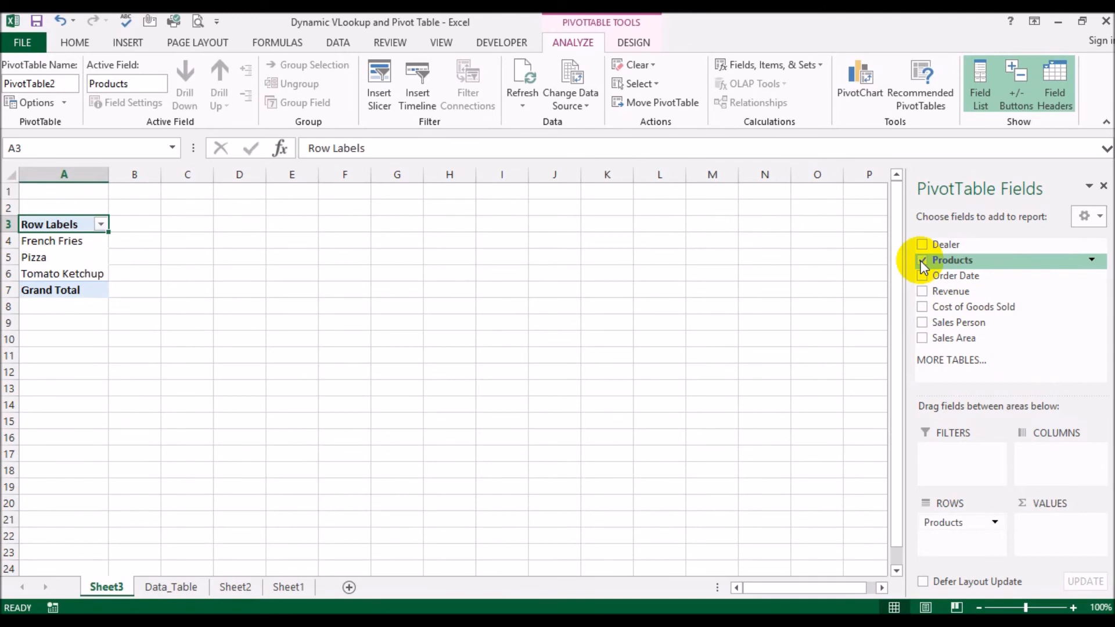
{"action": "left_click_drag", "start_coordinate": [966, 290], "coordinate": [1053, 534]}
{"action": "left_click_drag", "start_coordinate": [976, 307], "coordinate": [1060, 549]}
Format PivotTable columns B and C as Number with a thousands separator and no decimal places
{"action": "left_click_drag", "start_coordinate": [157, 173], "coordinate": [268, 171]}
{"action": "right_click", "coordinate": [268, 171]}
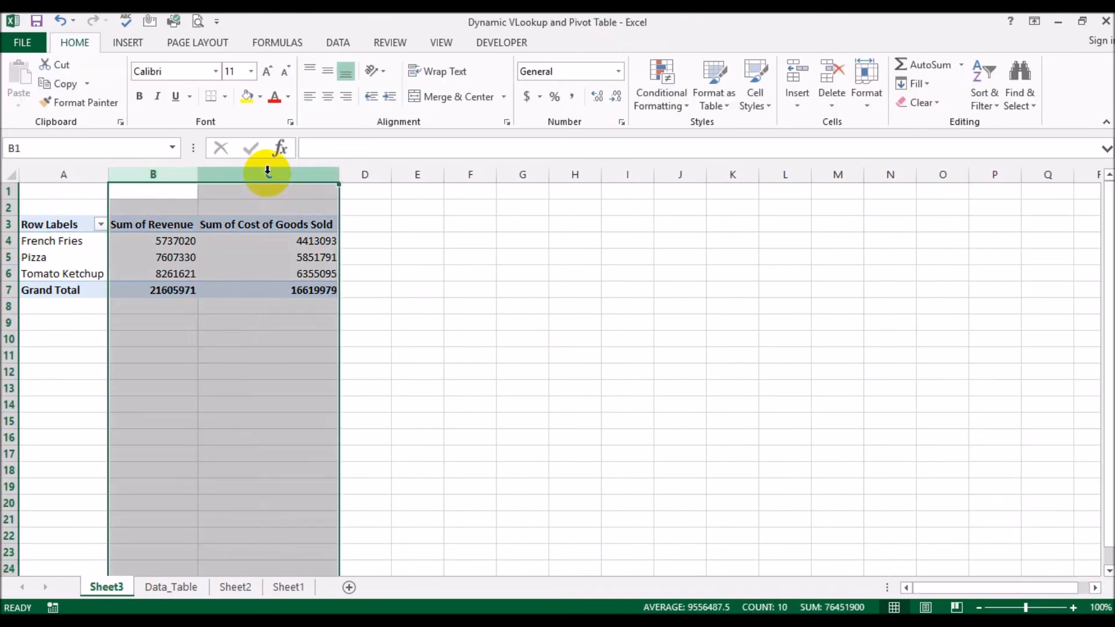
{"action": "left_click", "coordinate": [346, 350]}
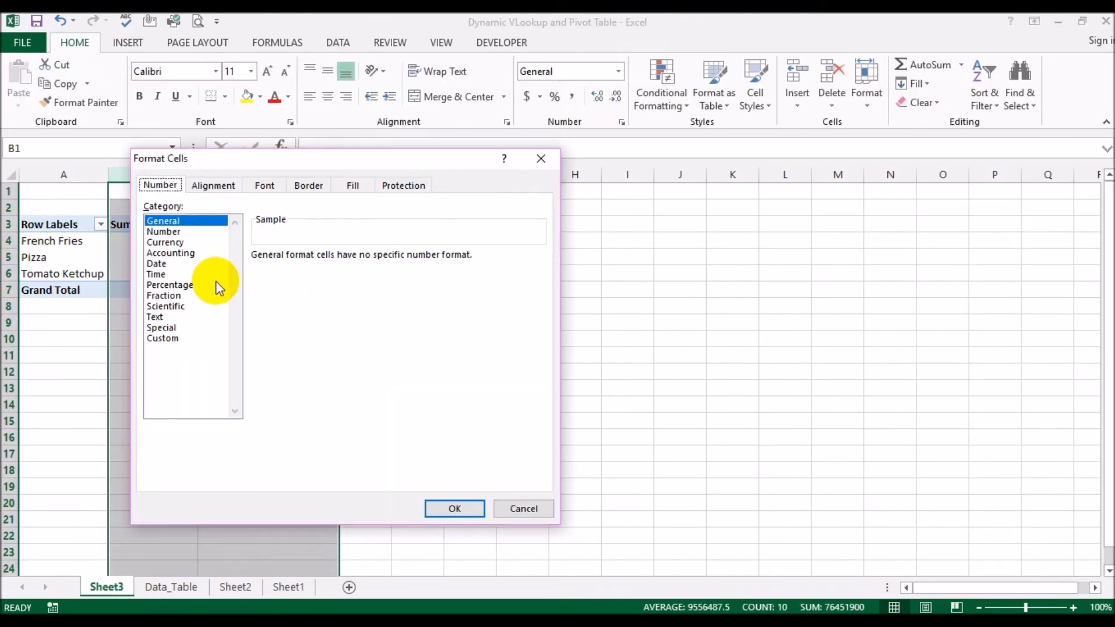
{"action": "left_click", "coordinate": [165, 232]}
{"action": "left_click", "coordinate": [307, 277]}
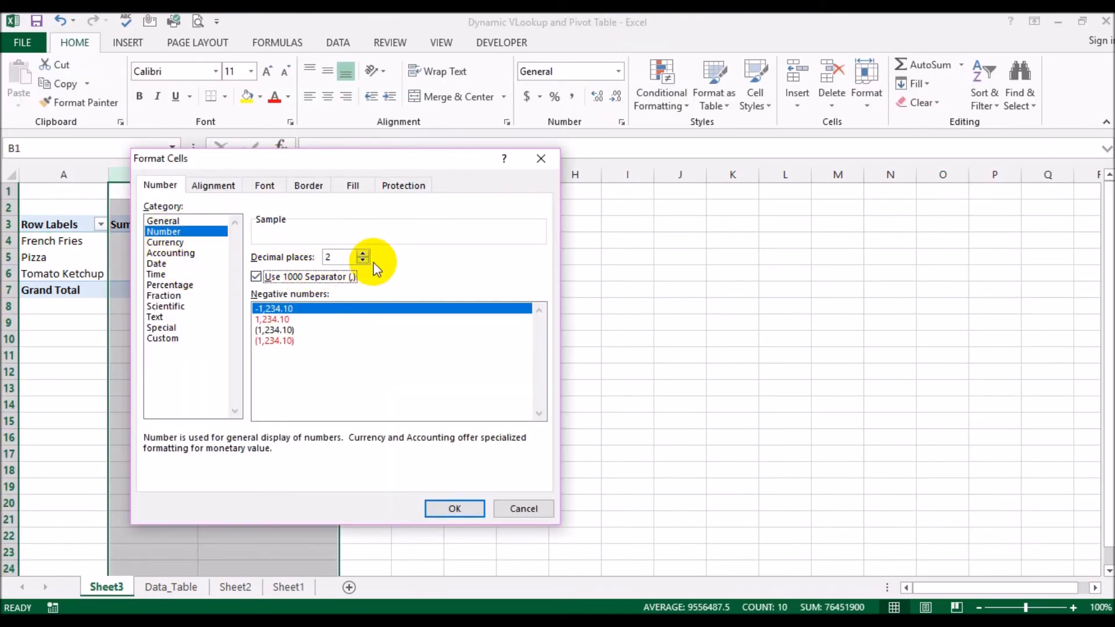
{"action": "left_click", "coordinate": [445, 506]}
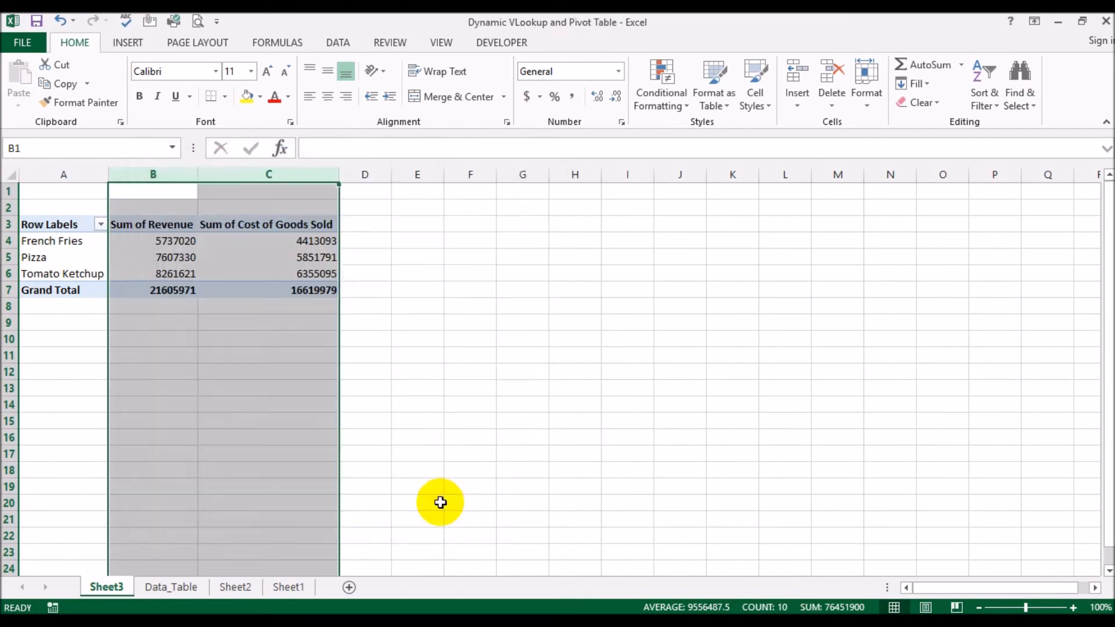
{"action": "left_click", "coordinate": [450, 404]}
Examine the end of the Sheet1 data and the new PivotTable on Sheet3
{"action": "left_click", "coordinate": [288, 587]}
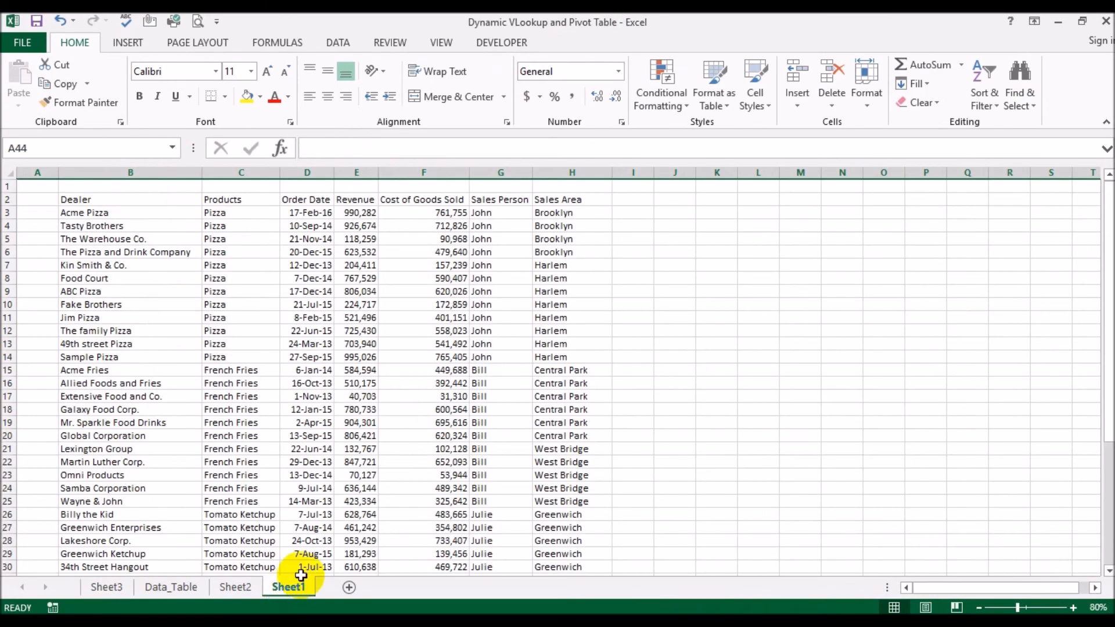
{"action": "scroll", "coordinate": [362, 465], "scroll_direction": "down", "scroll_amount": 2}
{"action": "scroll", "coordinate": [362, 466], "scroll_direction": "down", "scroll_amount": 6}
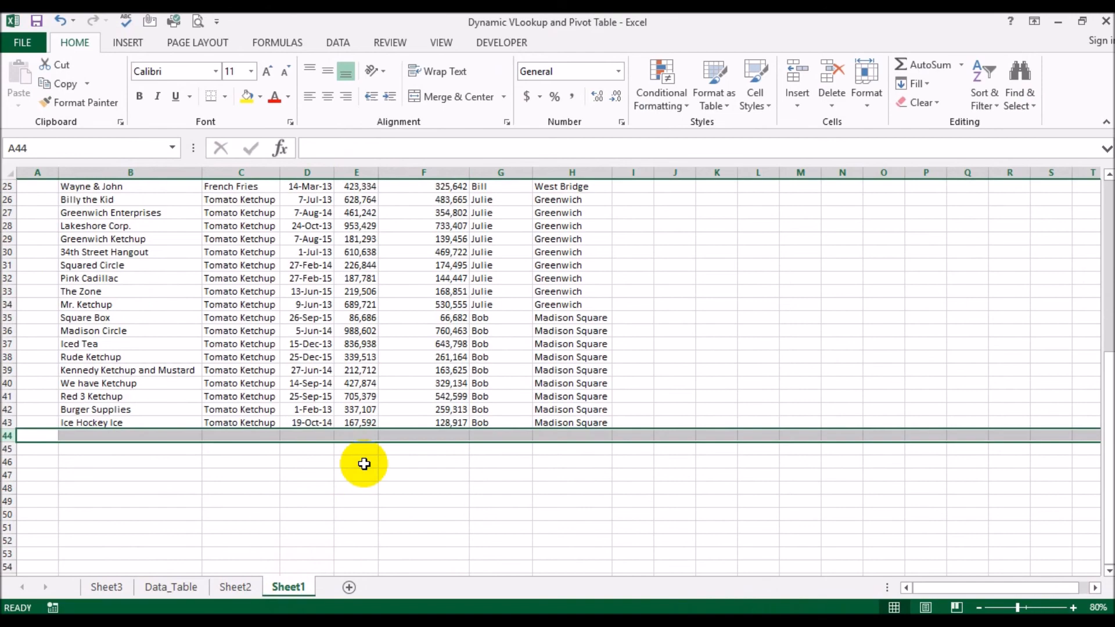
{"action": "left_click", "coordinate": [241, 460]}
{"action": "left_click", "coordinate": [108, 587]}
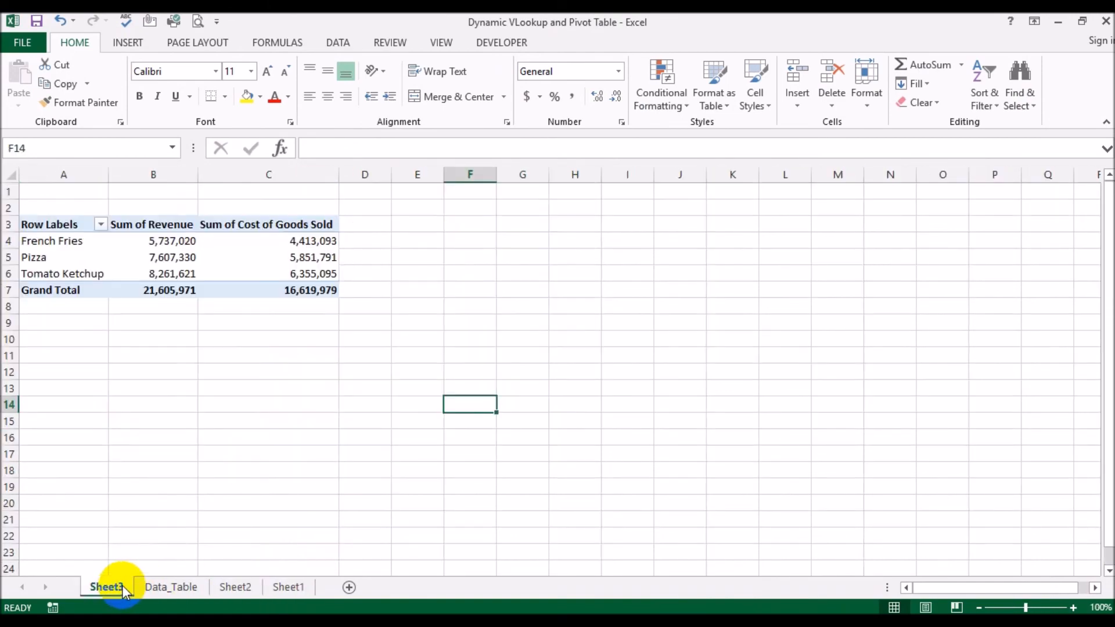
Add a row at the end of the Data_Table table with dealer Test dealer and product Test product
{"action": "left_click", "coordinate": [170, 586]}
{"action": "left_click", "coordinate": [291, 319]}
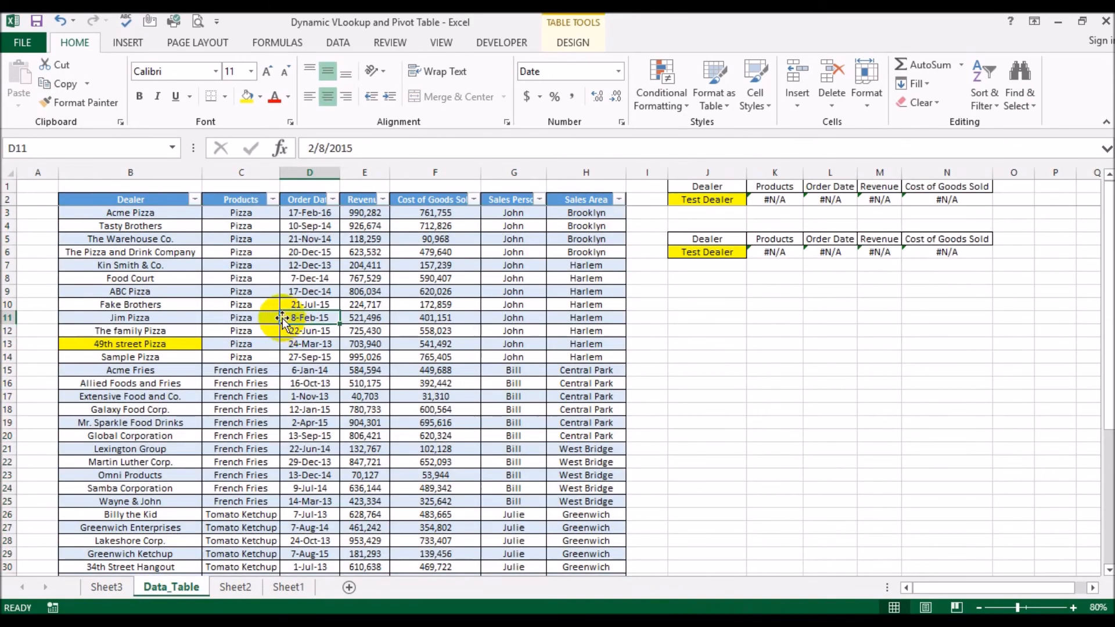
{"action": "scroll", "coordinate": [283, 319], "scroll_direction": "down", "scroll_amount": 6}
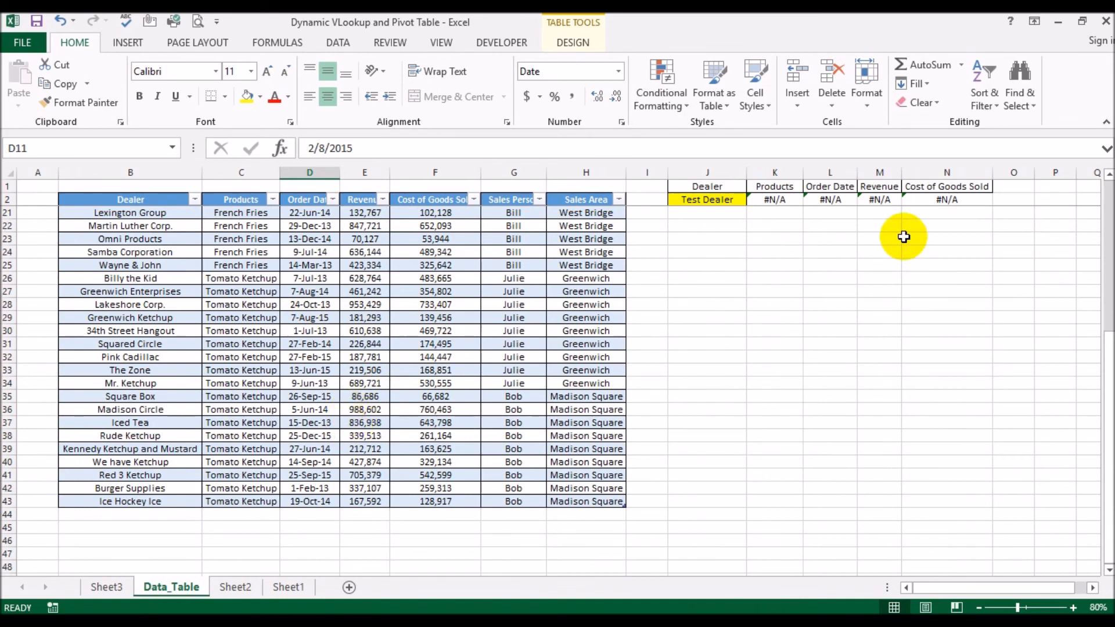
{"action": "left_click", "coordinate": [584, 501]}
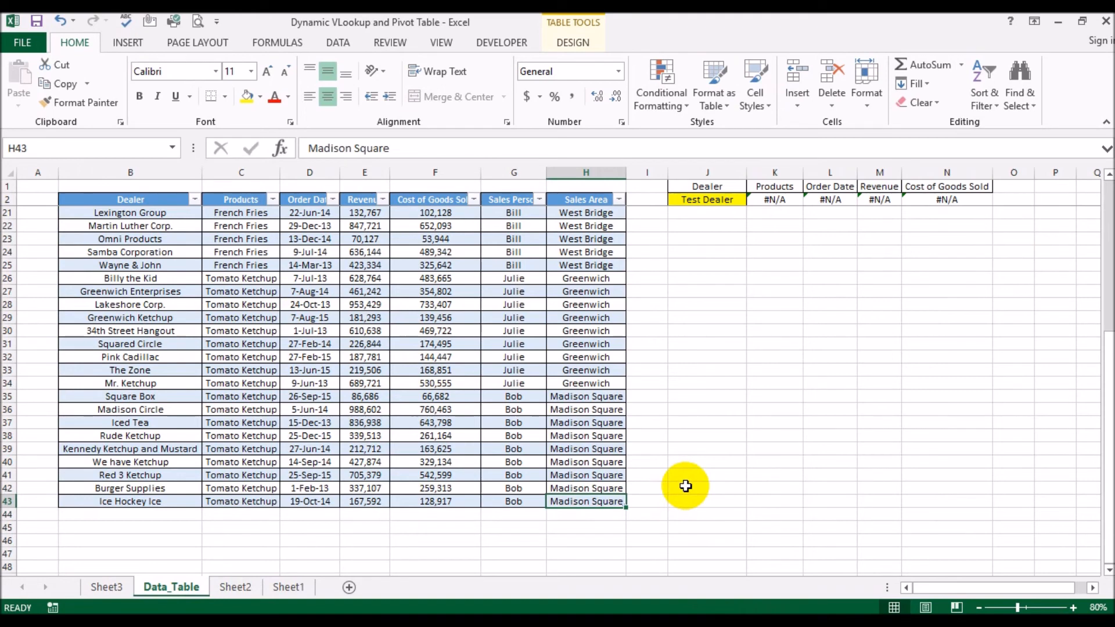
{"action": "key", "text": "Tab"}
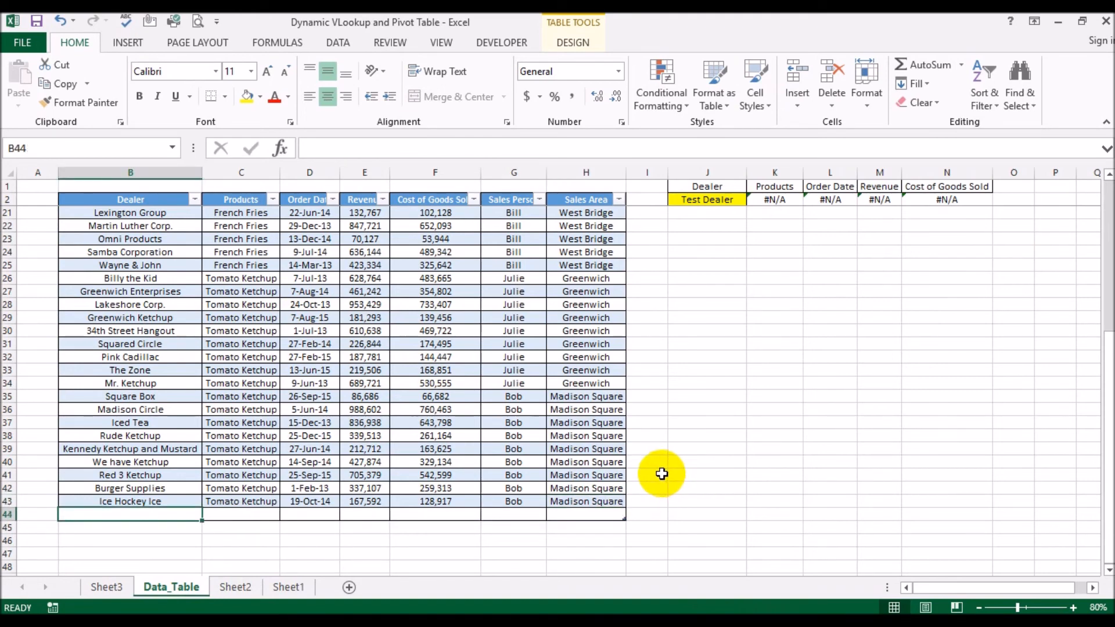
{"action": "type", "text": "Test dealer"}
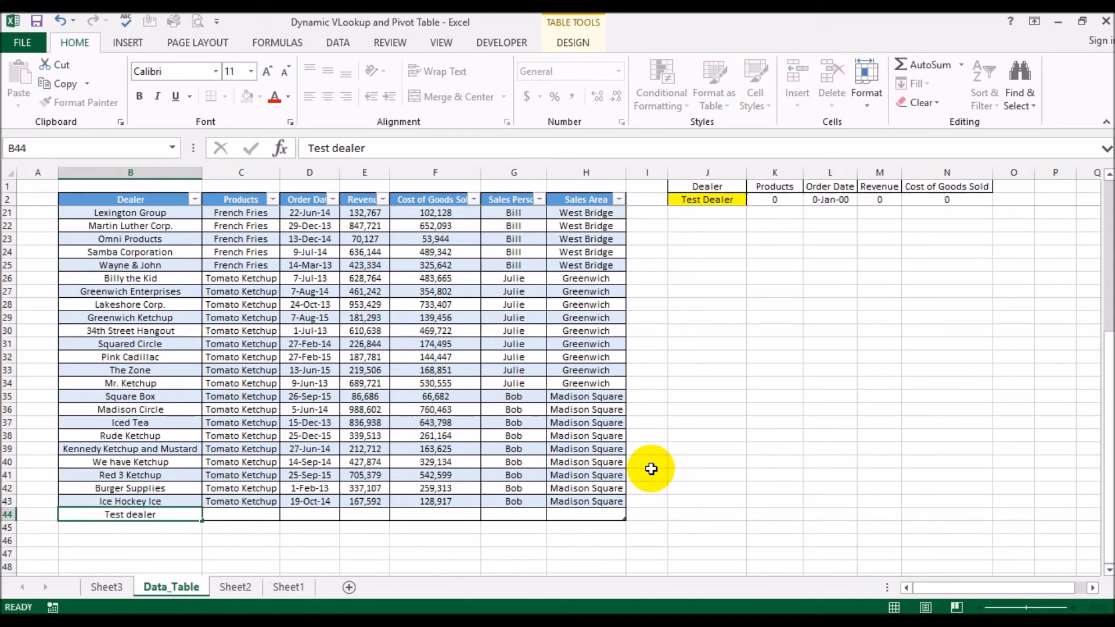
{"action": "key", "text": "Tab"}
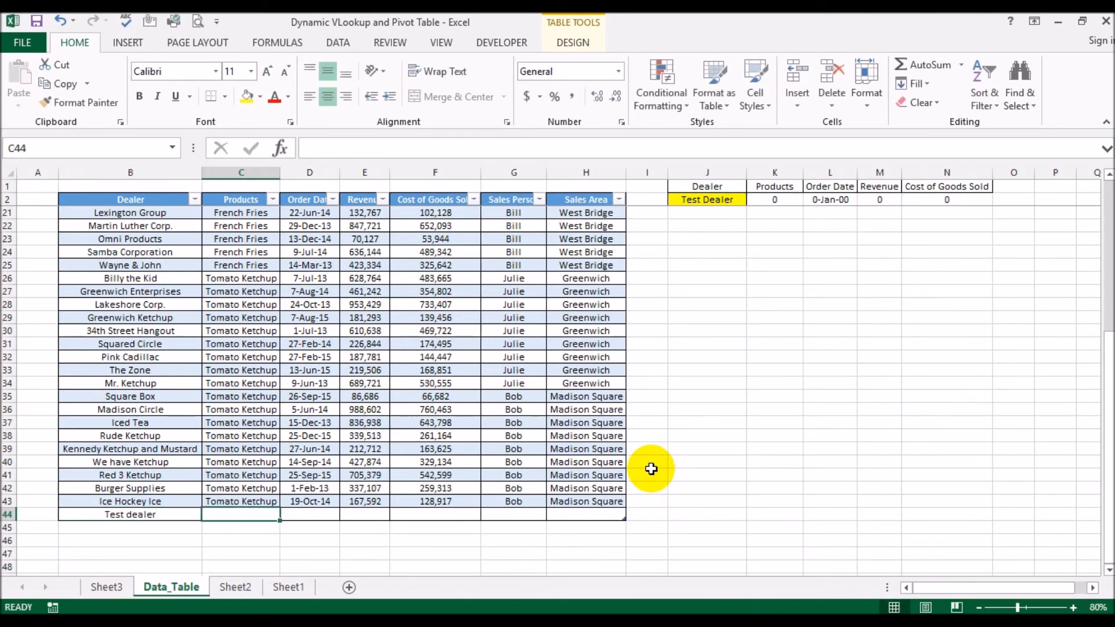
{"action": "type", "text": "Test pro"}
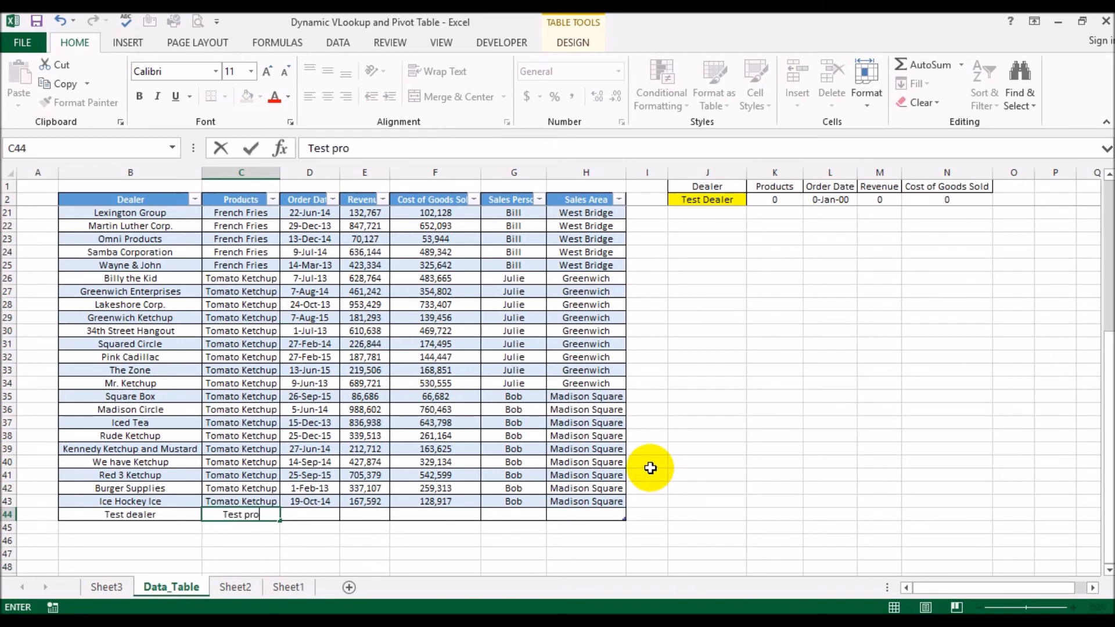
{"action": "key", "text": "Return"}
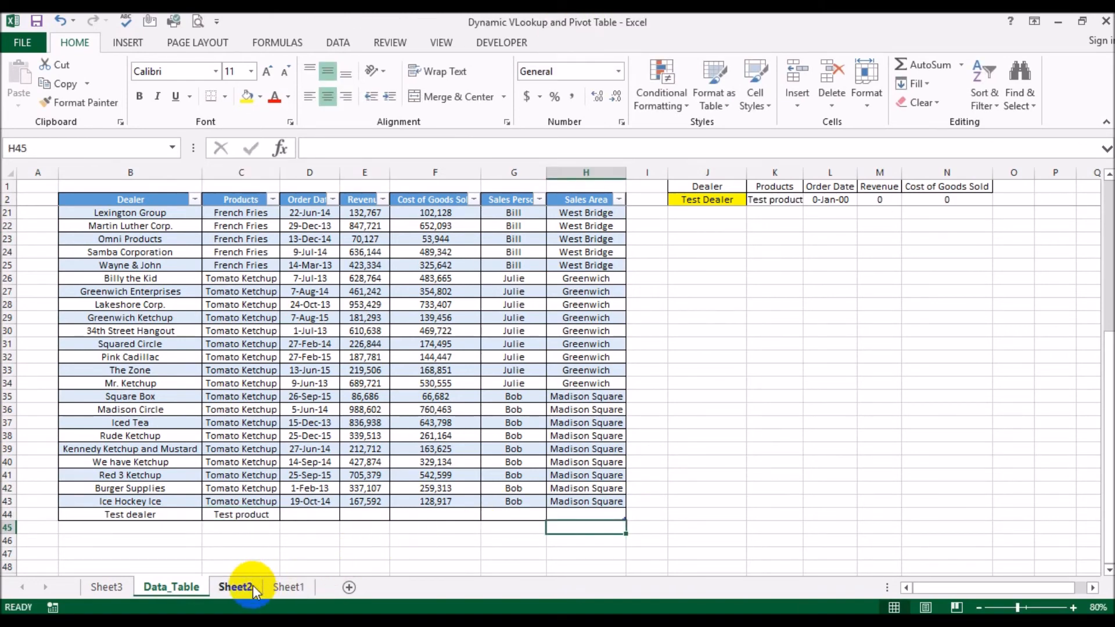
Refresh the fixed-range PivotTable on Sheet2
{"action": "left_click", "coordinate": [236, 586]}
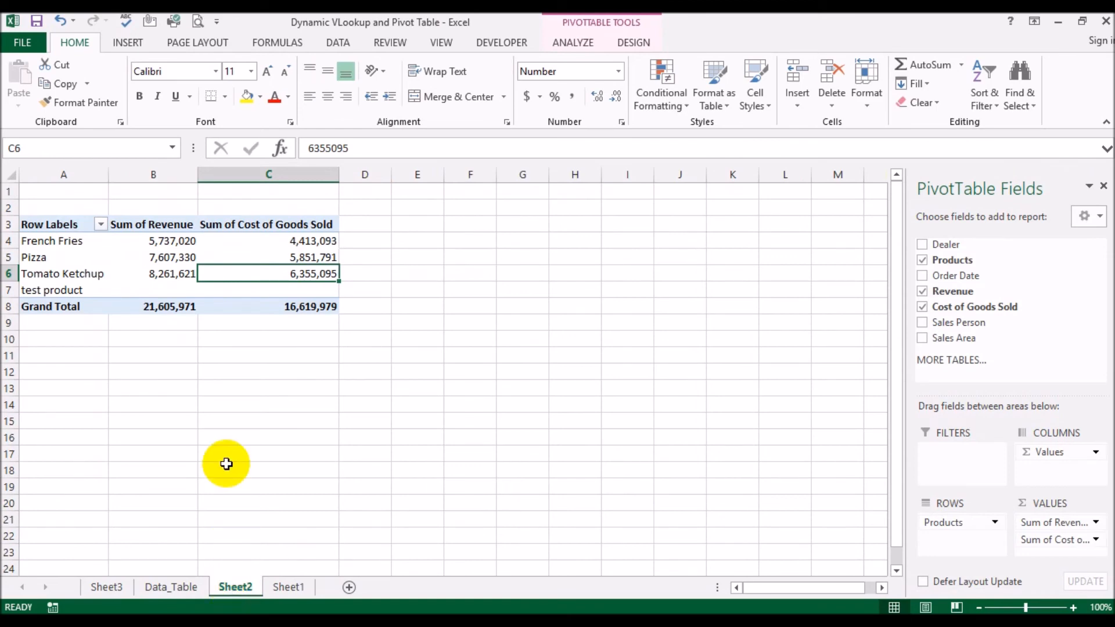
{"action": "right_click", "coordinate": [232, 278]}
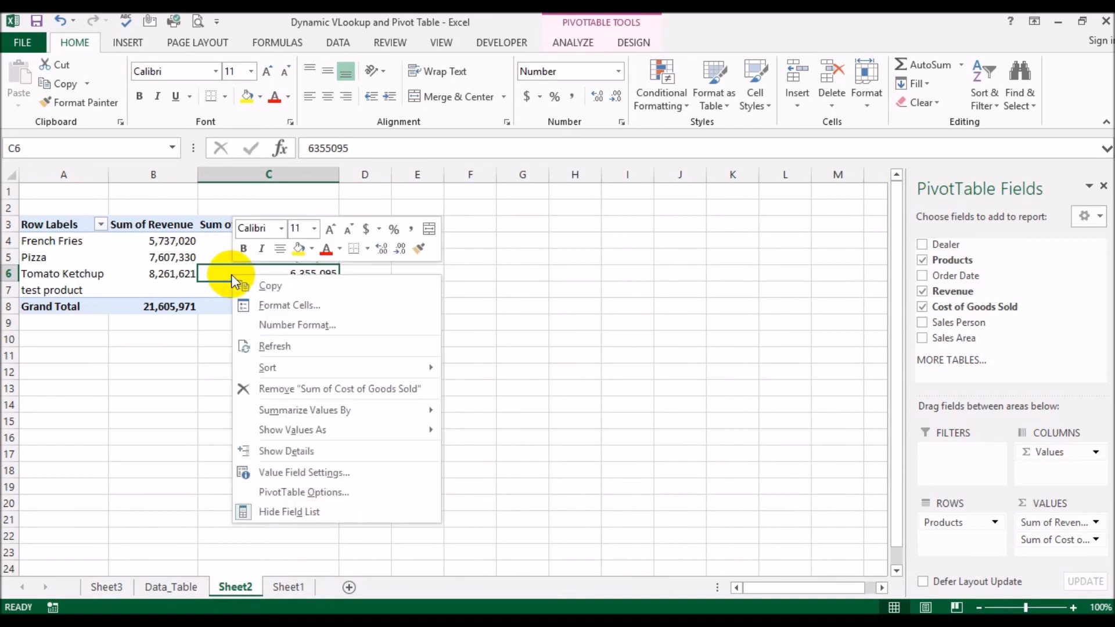
{"action": "left_click", "coordinate": [294, 344]}
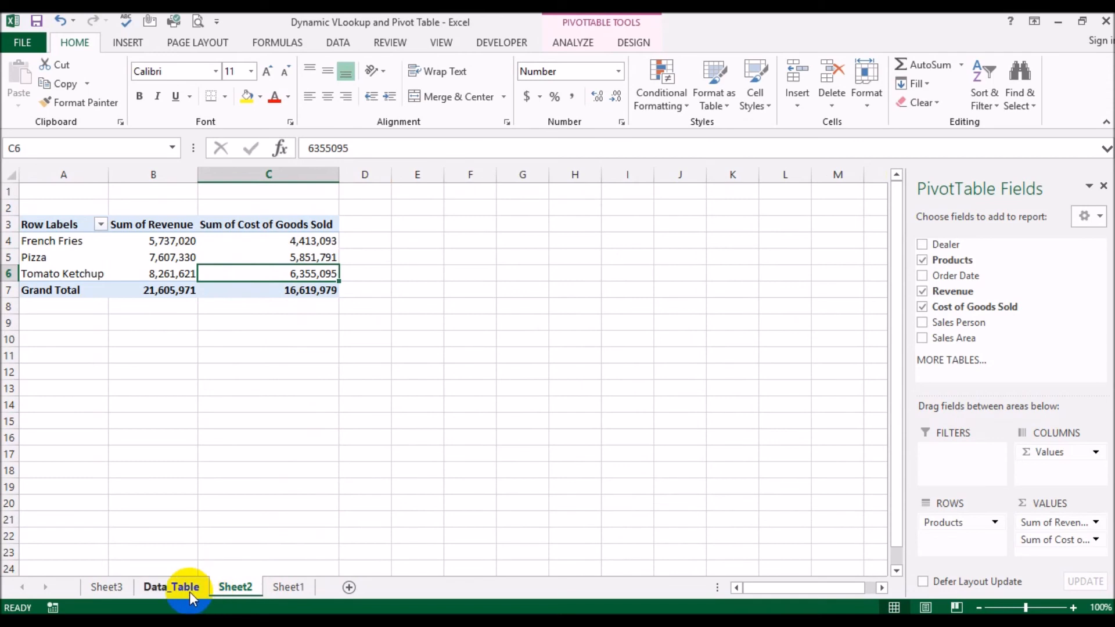
Refresh the table-based PivotTable on Sheet3 and select its Test product row label
{"action": "left_click", "coordinate": [268, 588]}
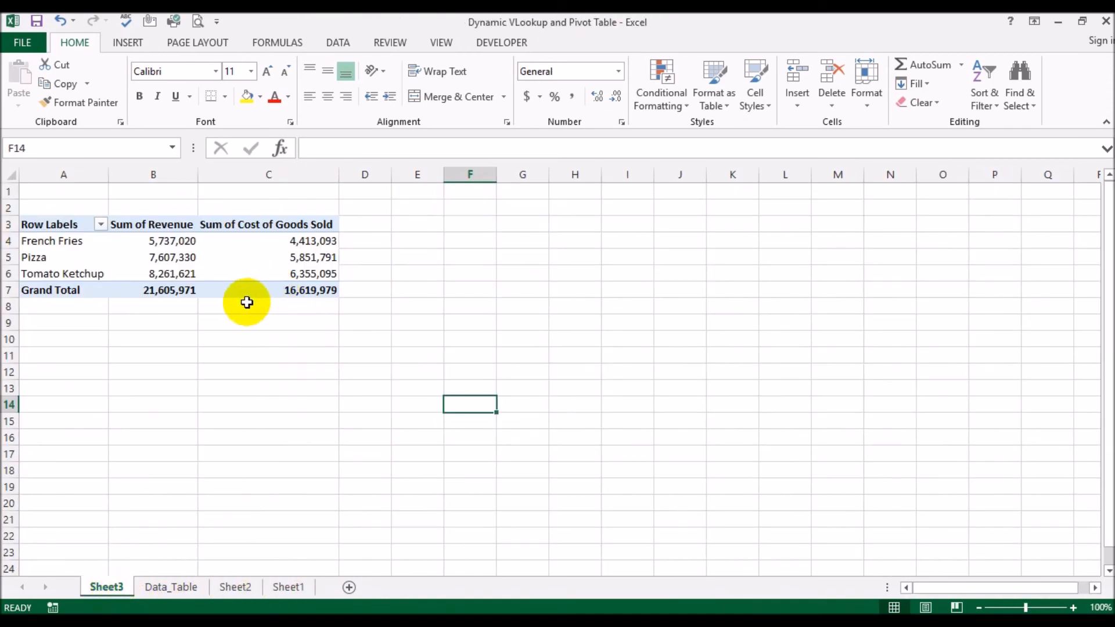
{"action": "right_click", "coordinate": [240, 263]}
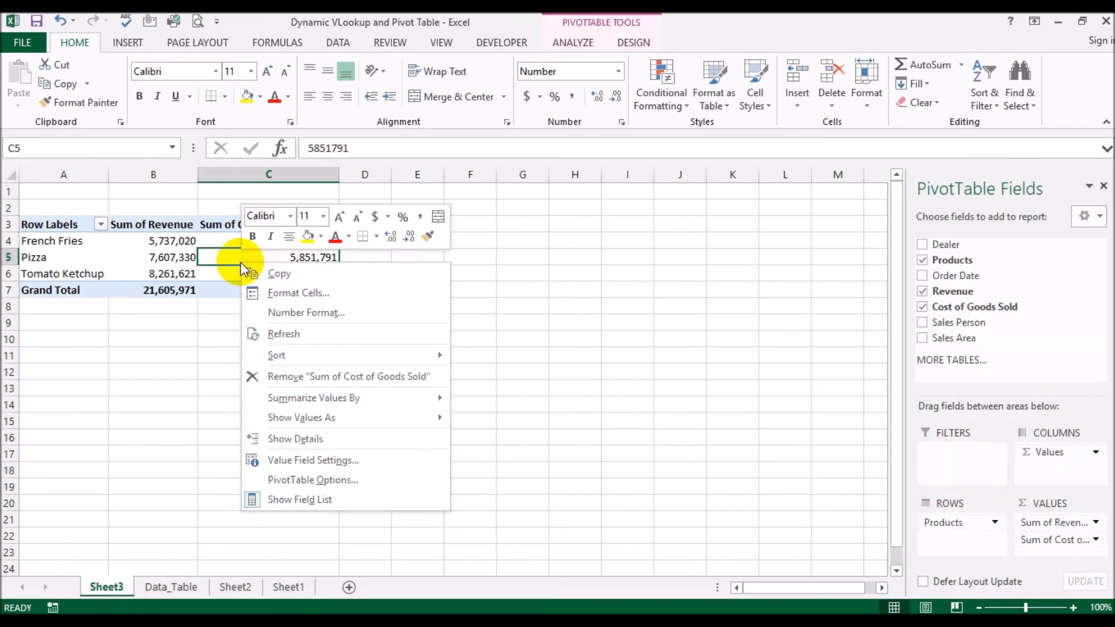
{"action": "left_click", "coordinate": [286, 334]}
{"action": "left_click", "coordinate": [159, 422]}
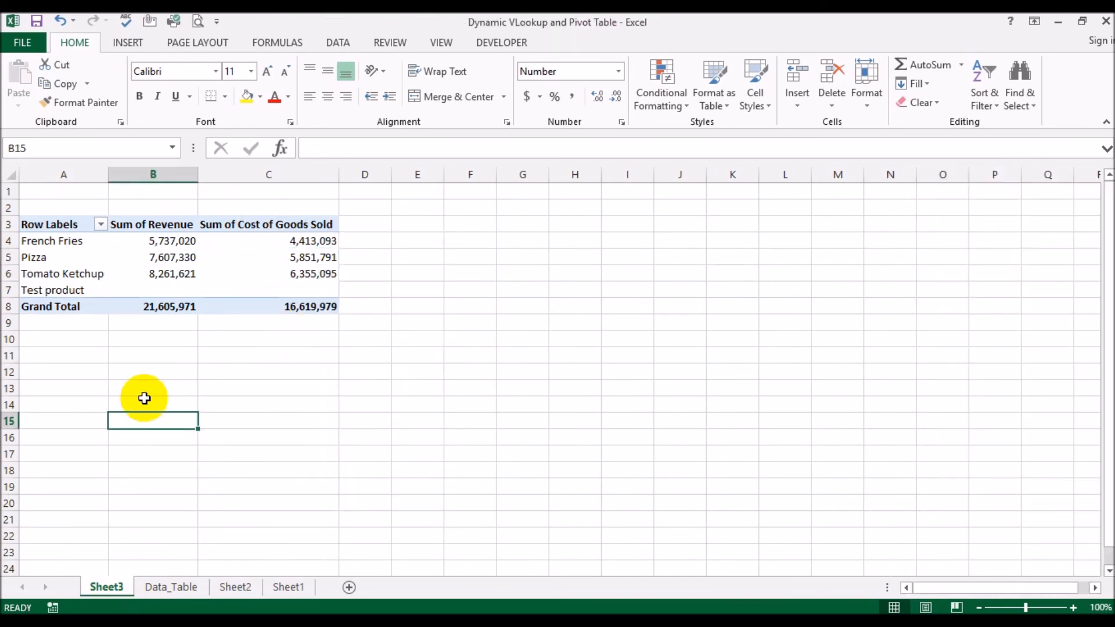
{"action": "left_click", "coordinate": [69, 290]}
Append a new row to the end of the Data_Table table with dealer Tes dealer #2
{"action": "left_click", "coordinate": [172, 586]}
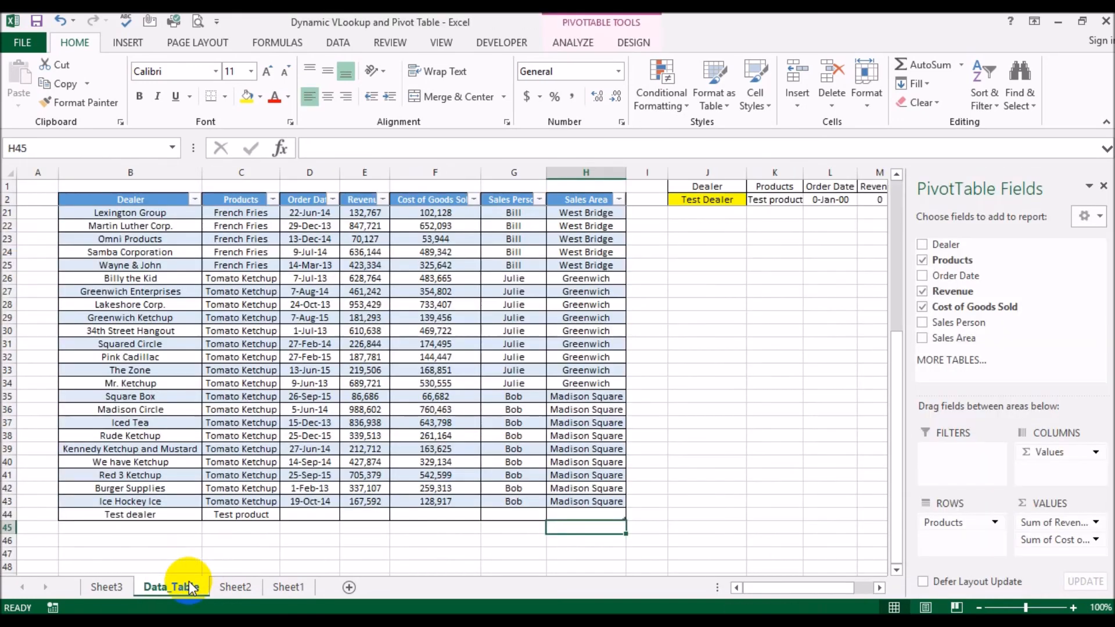
{"action": "left_click", "coordinate": [615, 516]}
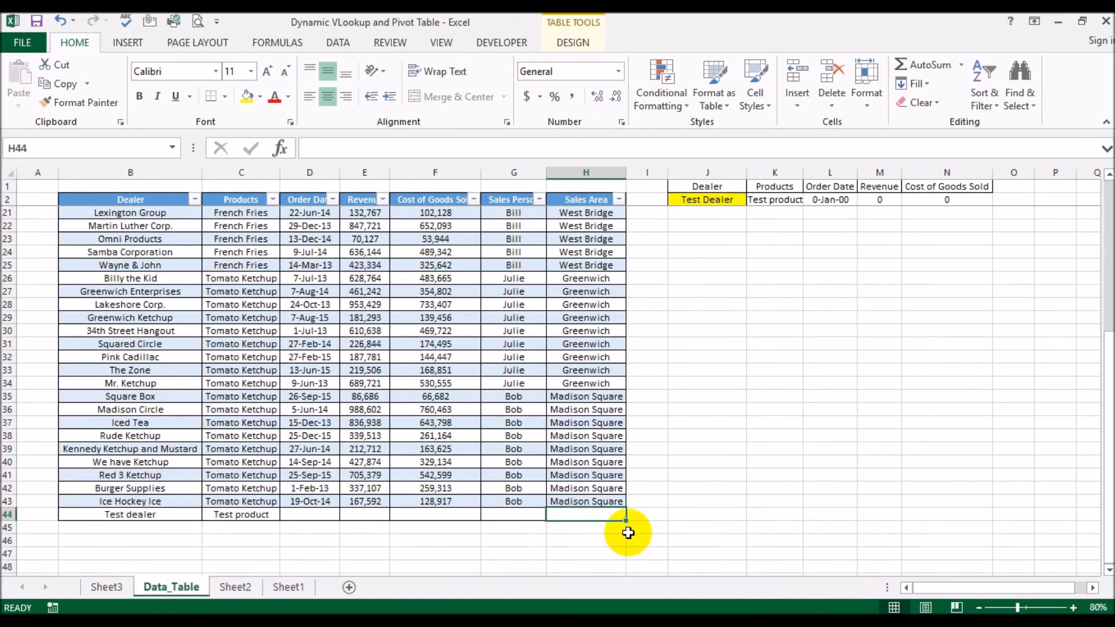
{"action": "key", "text": "Tab"}
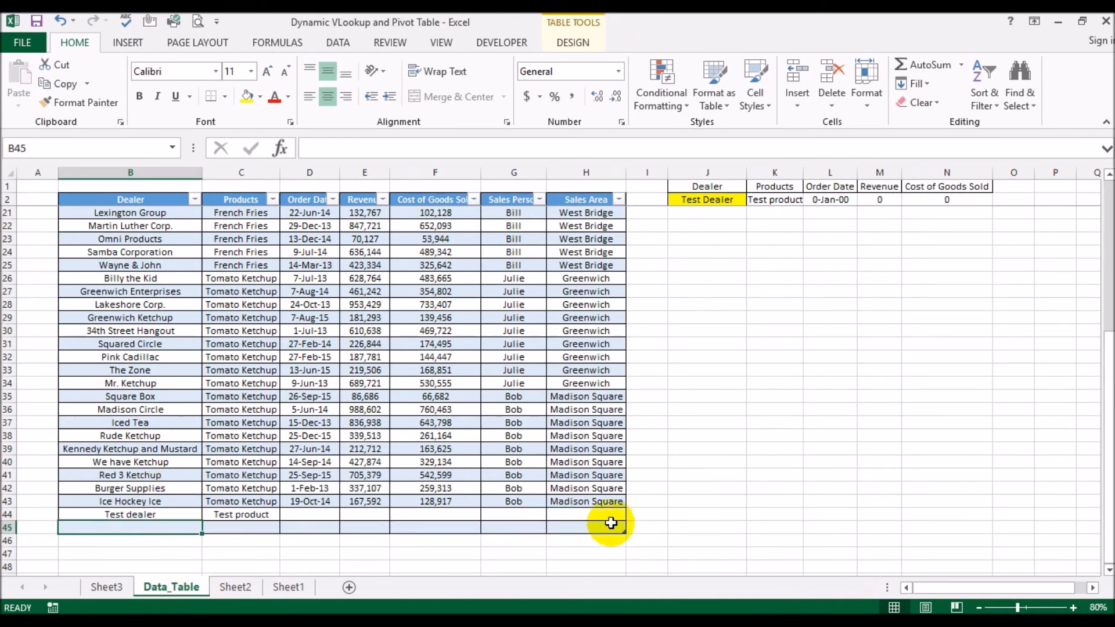
{"action": "type", "text": "Test dealer"}
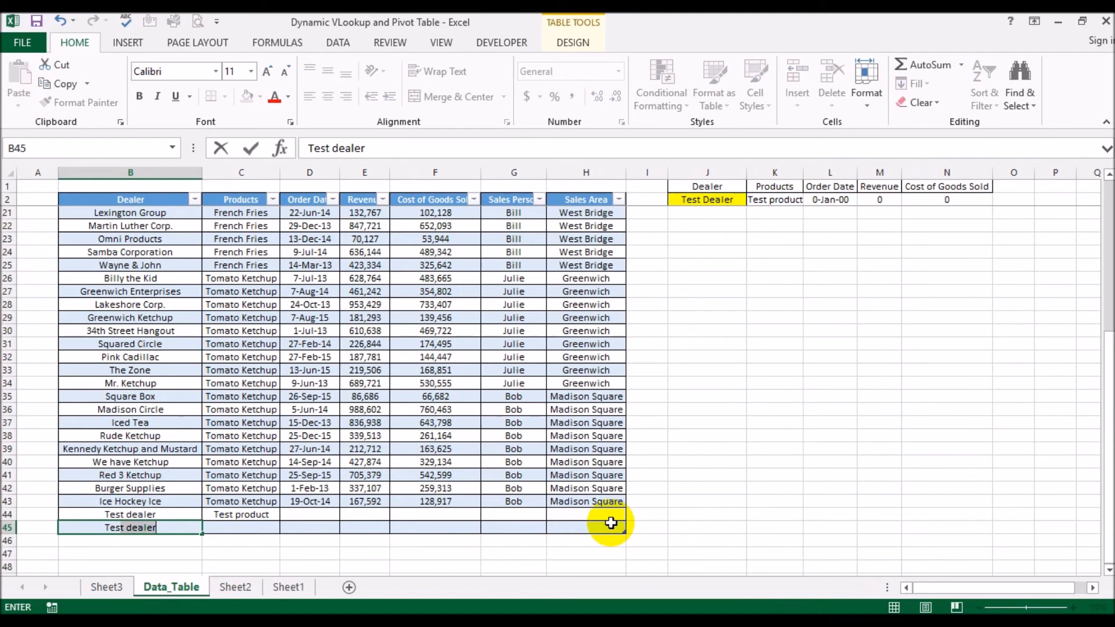
{"action": "key", "text": "BackSpace"}
{"action": "key", "text": "BackSpace"}
{"action": "key", "text": "BackSpace"}
{"action": "key", "text": "BackSpace"}
{"action": "key", "text": "BackSpace"}
{"action": "key", "text": "BackSpace"}
{"action": "key", "text": "BackSpace"}
{"action": "key", "text": "BackSpace"}
{"action": "type", "text": " d"}
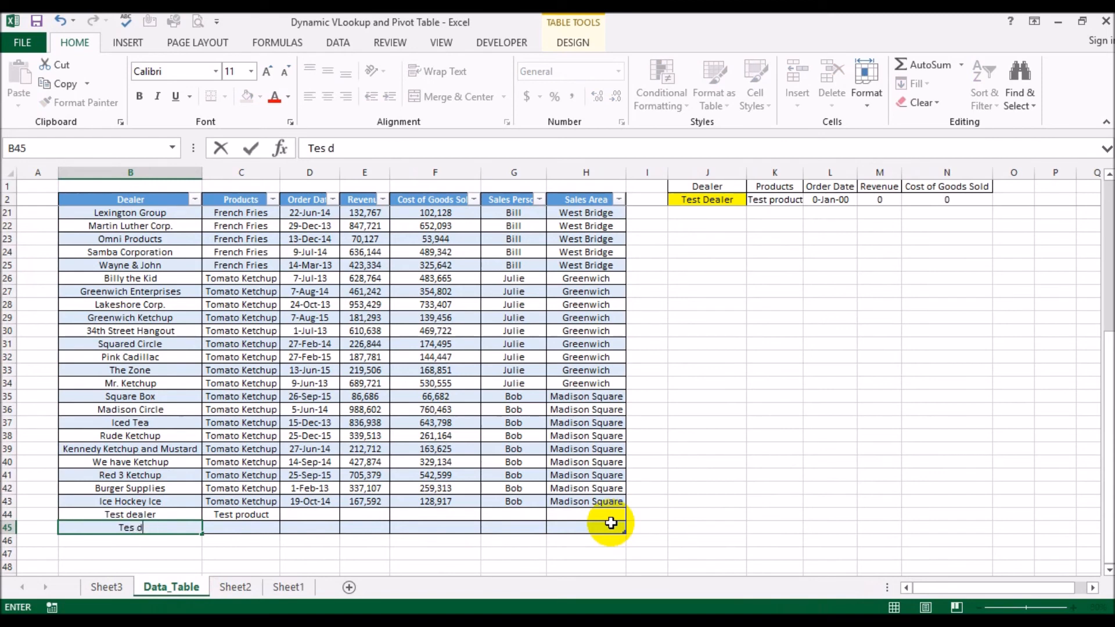
{"action": "type", "text": "ealer #2"}
{"action": "key", "text": "Tab"}
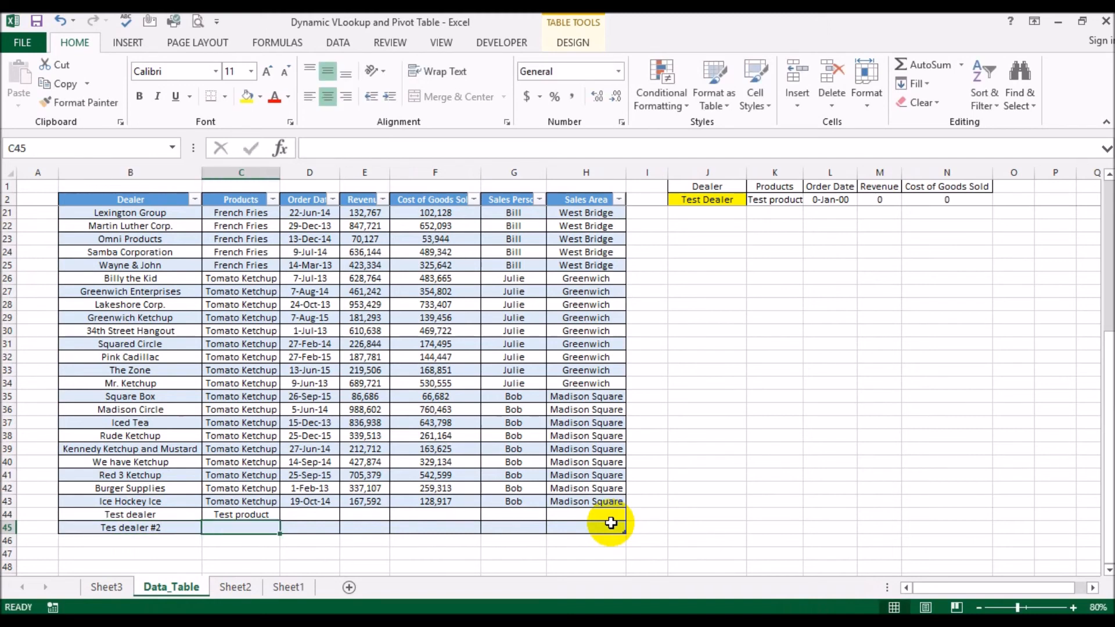
Enter Product #2 as the product in the new last row of the table
{"action": "type", "text": "Pro"}
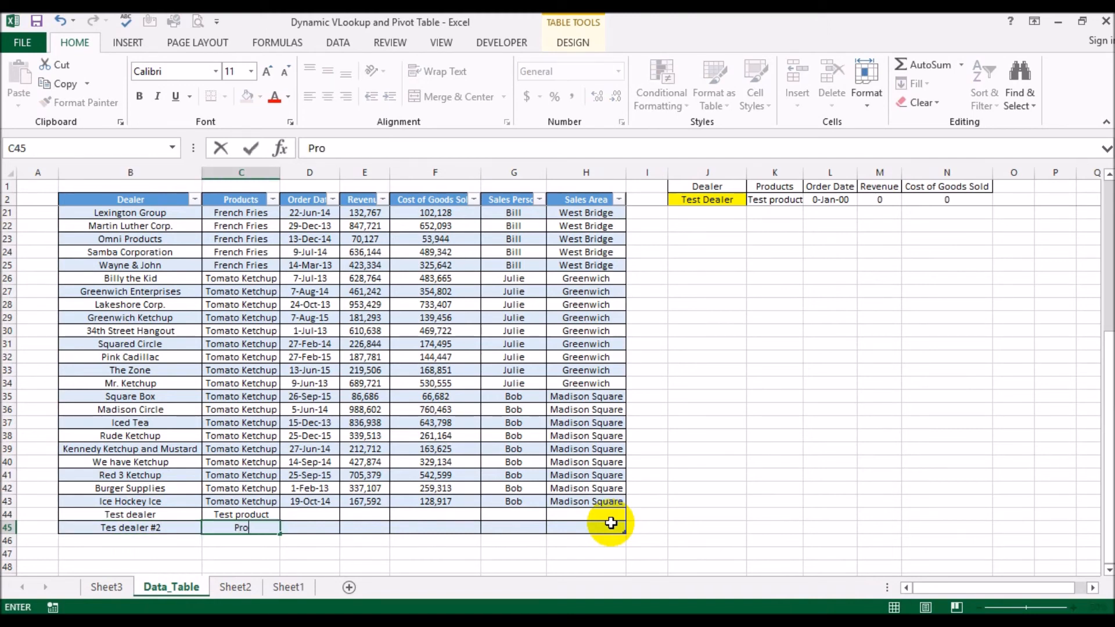
{"action": "type", "text": "duct #2"}
{"action": "left_click", "coordinate": [610, 538]}
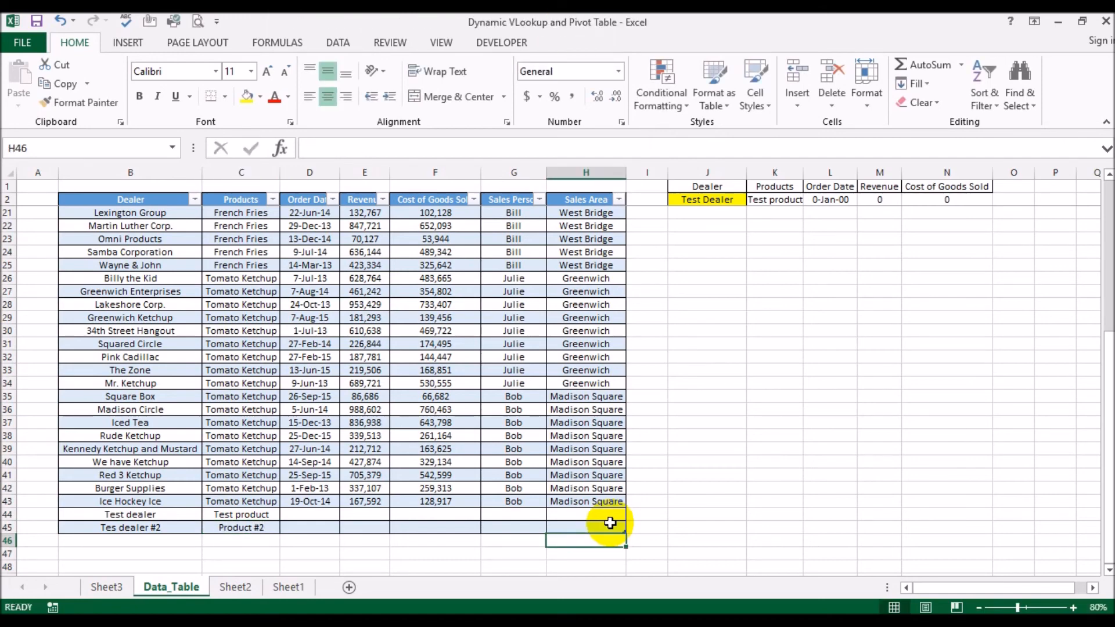
Refresh the table-based PivotTable on Sheet3 to include the newly added row
{"action": "left_click", "coordinate": [106, 587]}
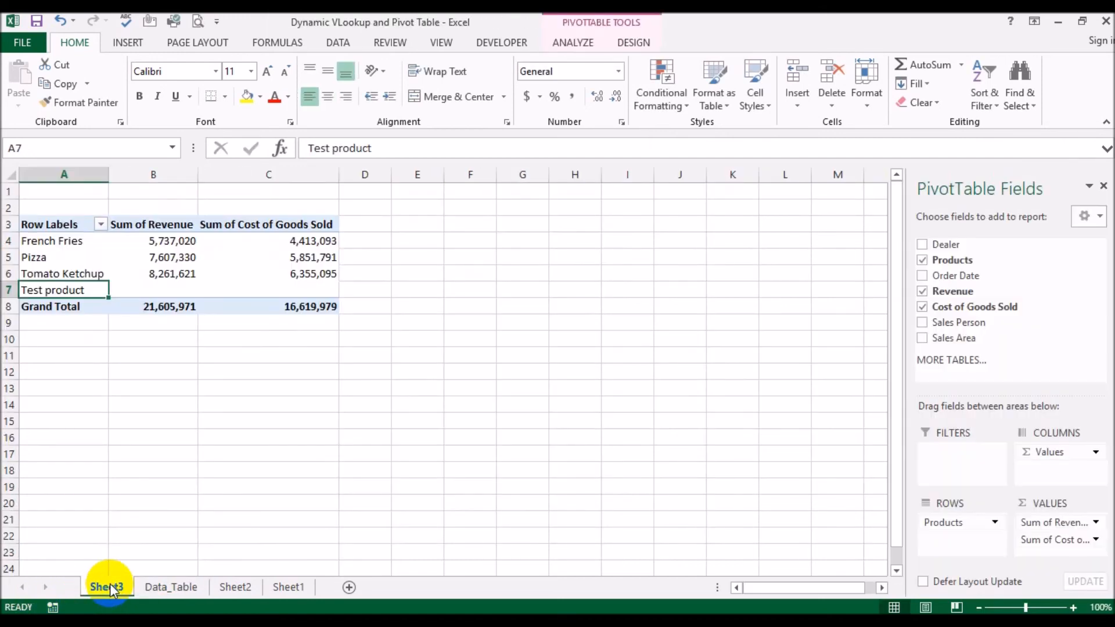
{"action": "left_click", "coordinate": [217, 242]}
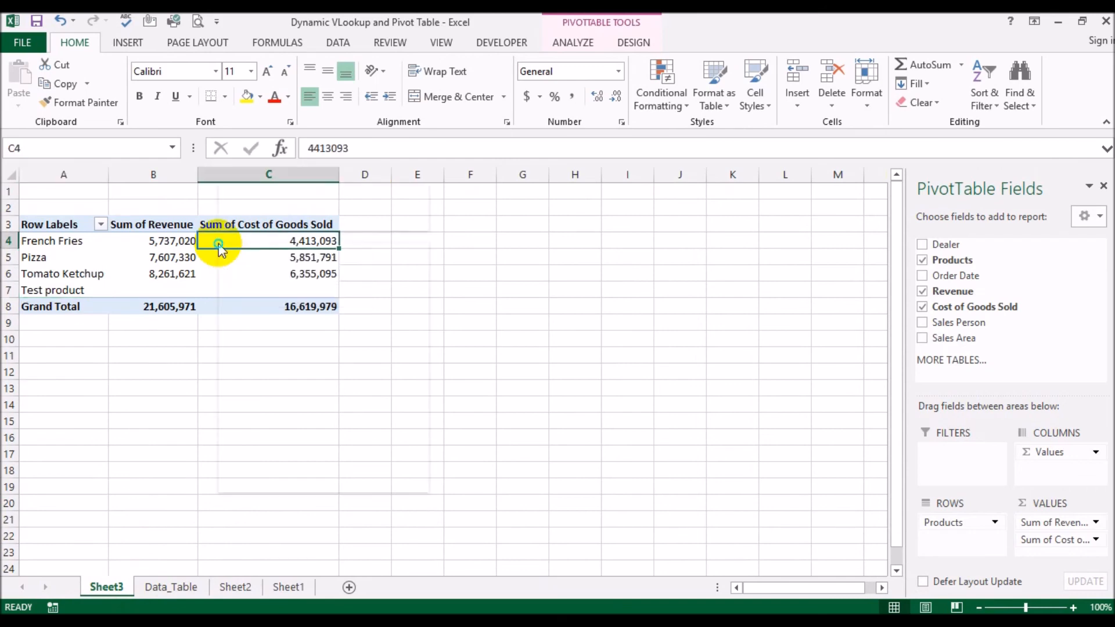
{"action": "right_click", "coordinate": [218, 243]}
{"action": "left_click", "coordinate": [269, 314]}
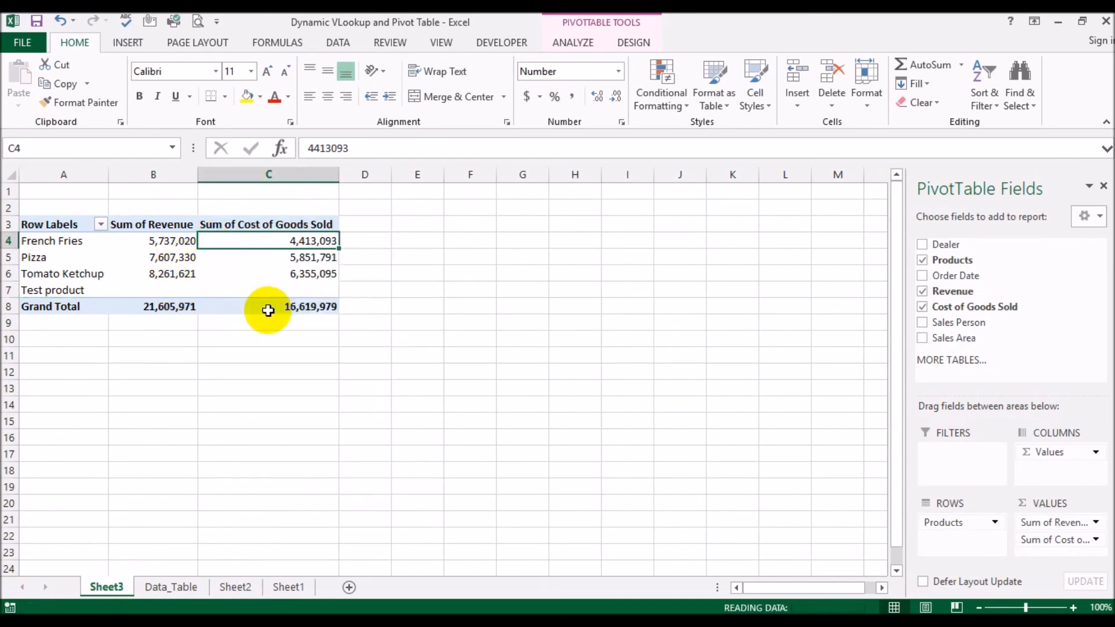
{"action": "left_click", "coordinate": [163, 423]}
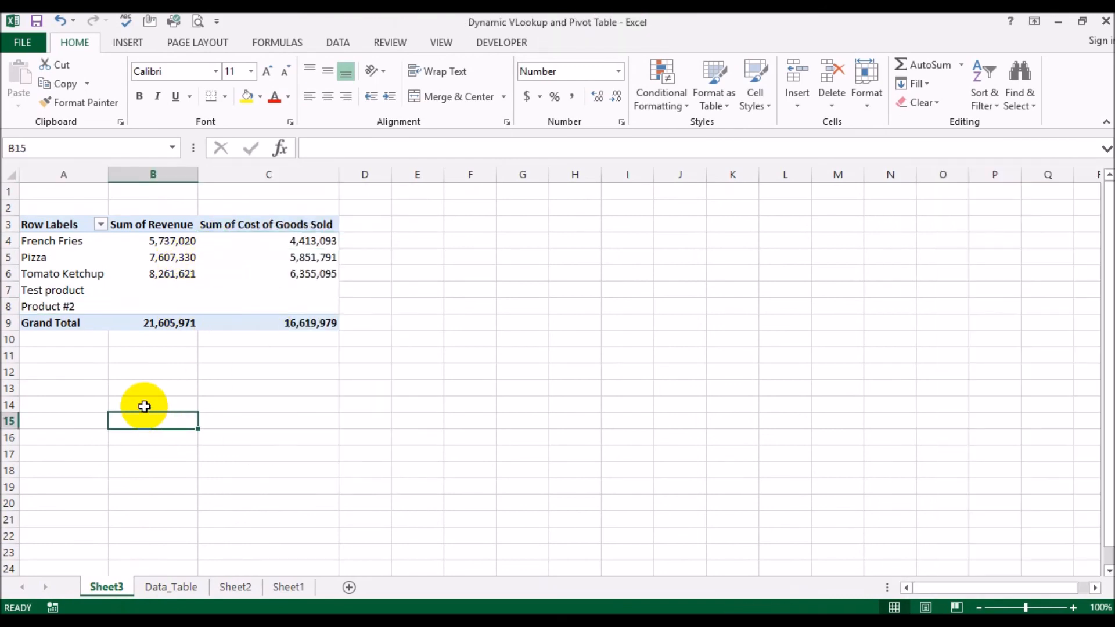
Check the source table or range of the Sheet3 PivotTable, leaving the data source unchanged
{"action": "left_click", "coordinate": [266, 271]}
{"action": "left_click", "coordinate": [561, 44]}
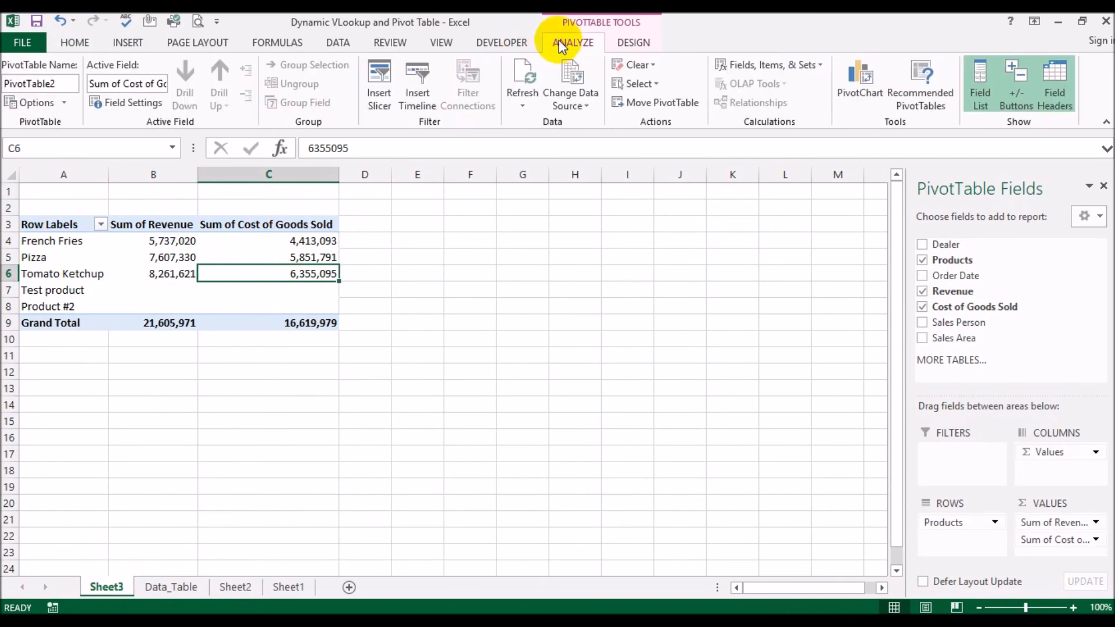
{"action": "left_click", "coordinate": [575, 68]}
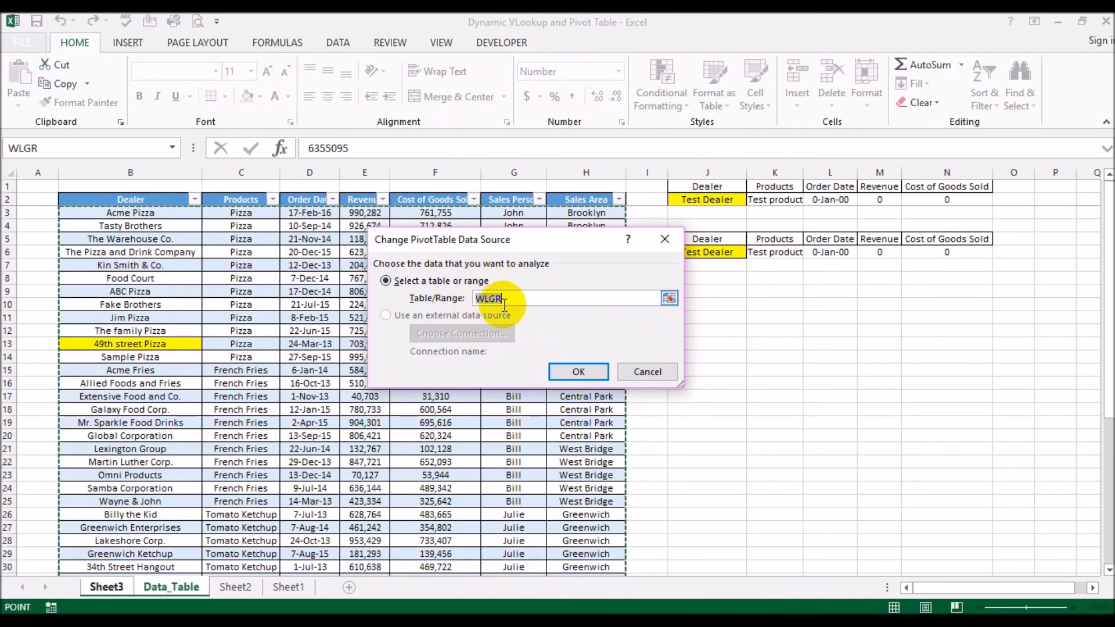
{"action": "left_click", "coordinate": [497, 301]}
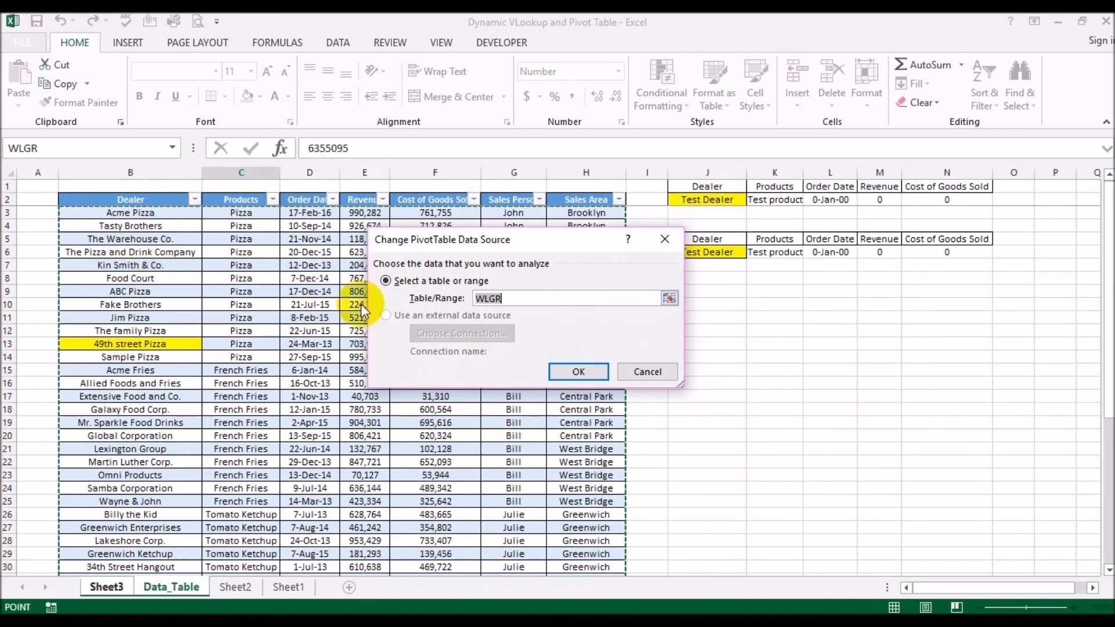
{"action": "left_click", "coordinate": [644, 372]}
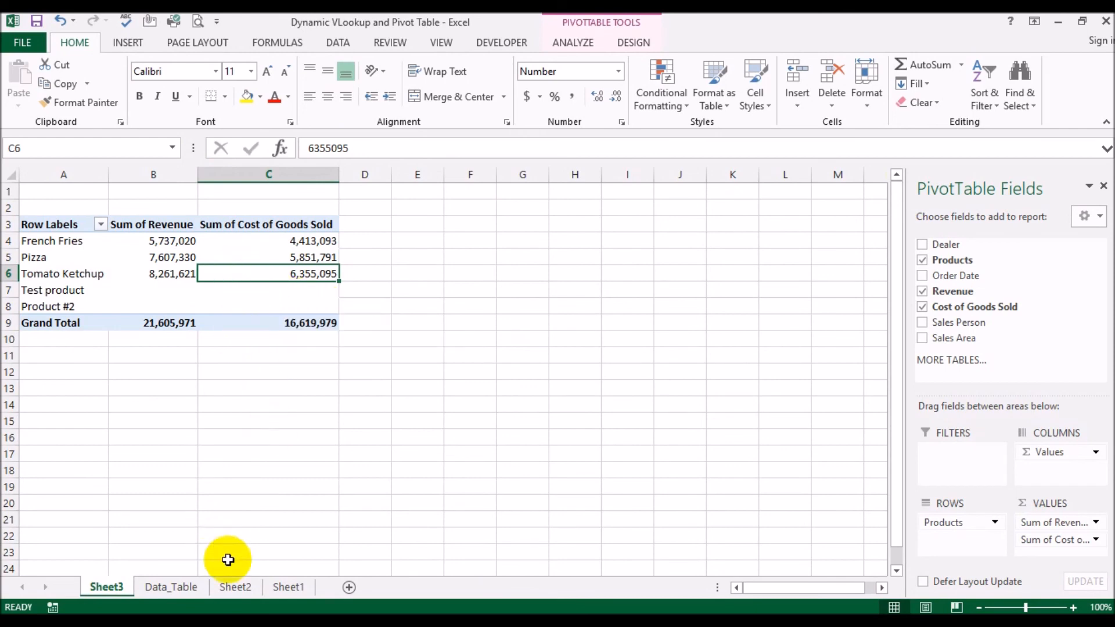
Review the source table on Data_Table and return to the PivotTable on Sheet3
{"action": "left_click", "coordinate": [171, 587]}
{"action": "scroll", "coordinate": [312, 527], "scroll_direction": "down", "scroll_amount": 1}
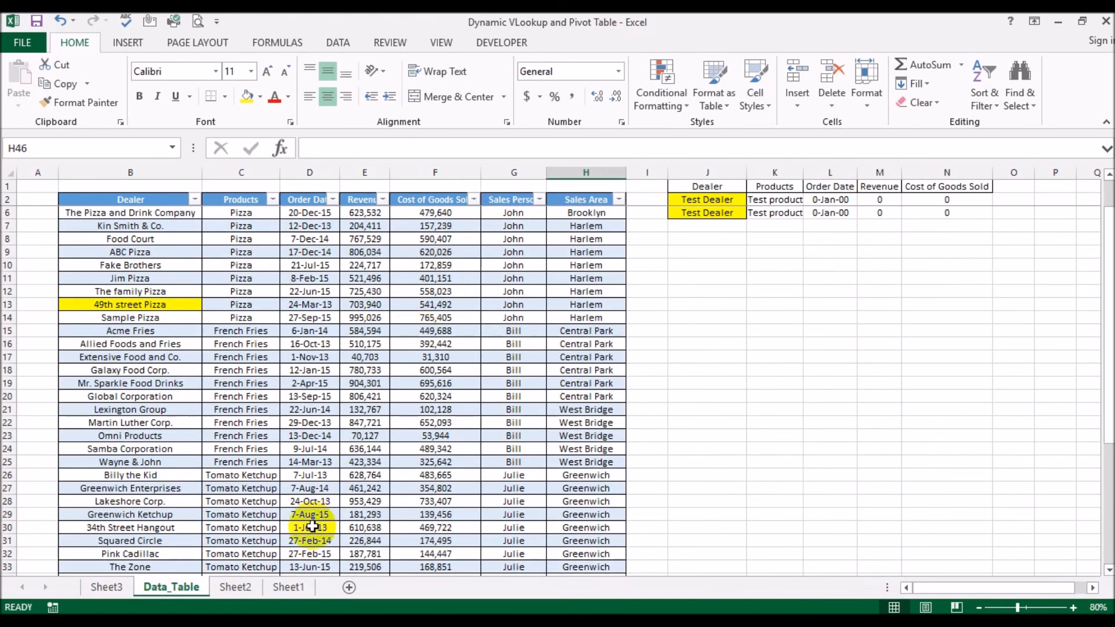
{"action": "scroll", "coordinate": [366, 366], "scroll_direction": "up", "scroll_amount": 1}
{"action": "left_click", "coordinate": [108, 588]}
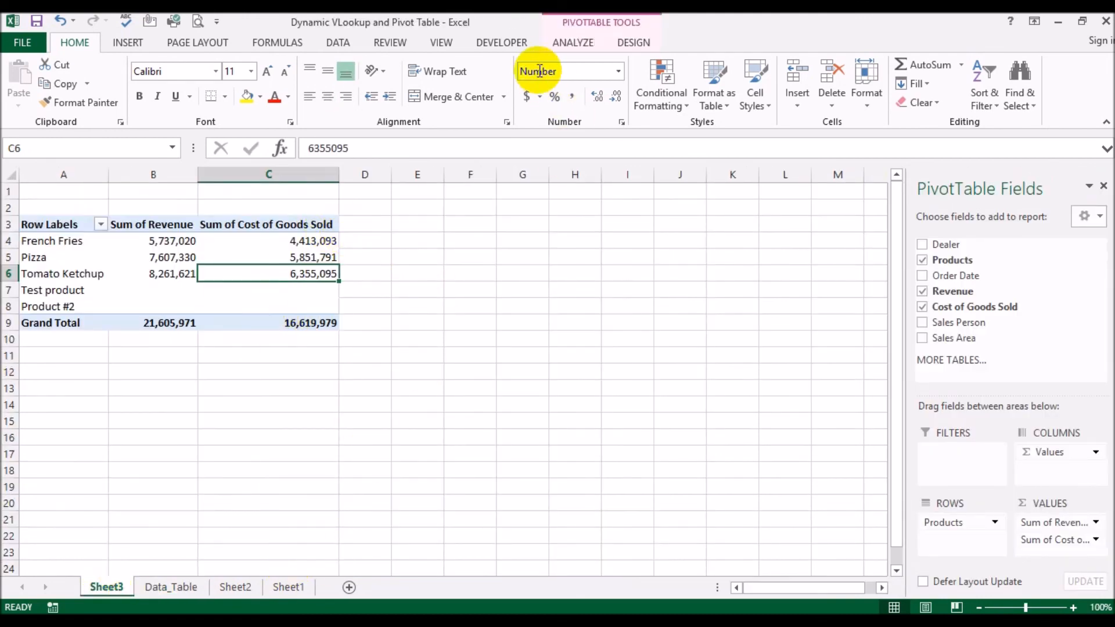
{"action": "left_click", "coordinate": [564, 44]}
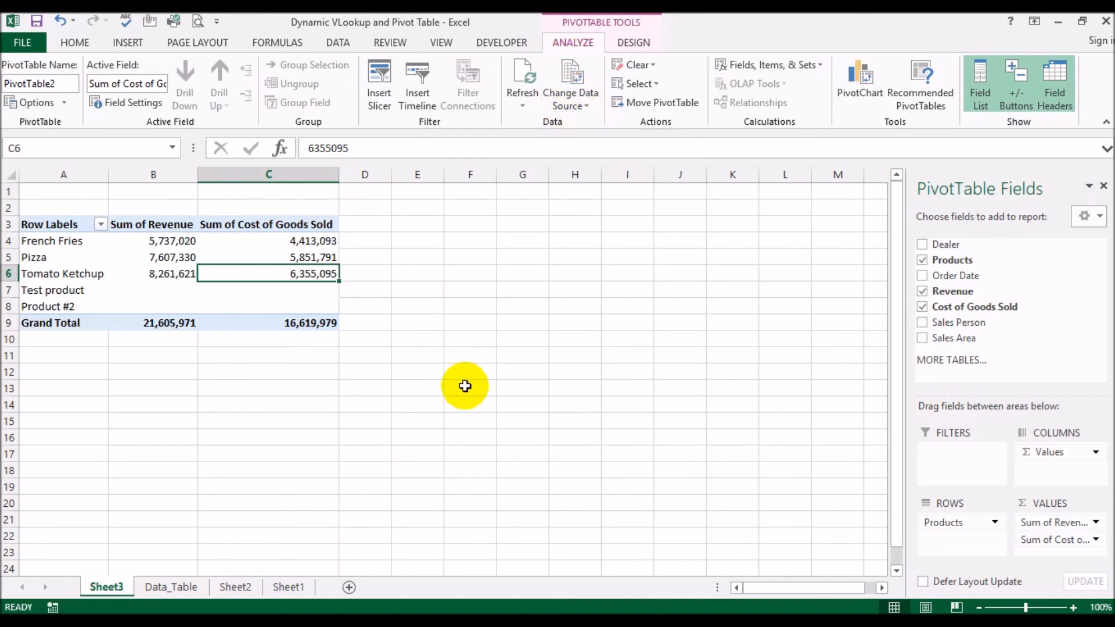
Check the source range of the fixed-range PivotTable on Sheet2 and dismiss the data source settings
{"action": "left_click", "coordinate": [286, 587]}
{"action": "left_click", "coordinate": [238, 588]}
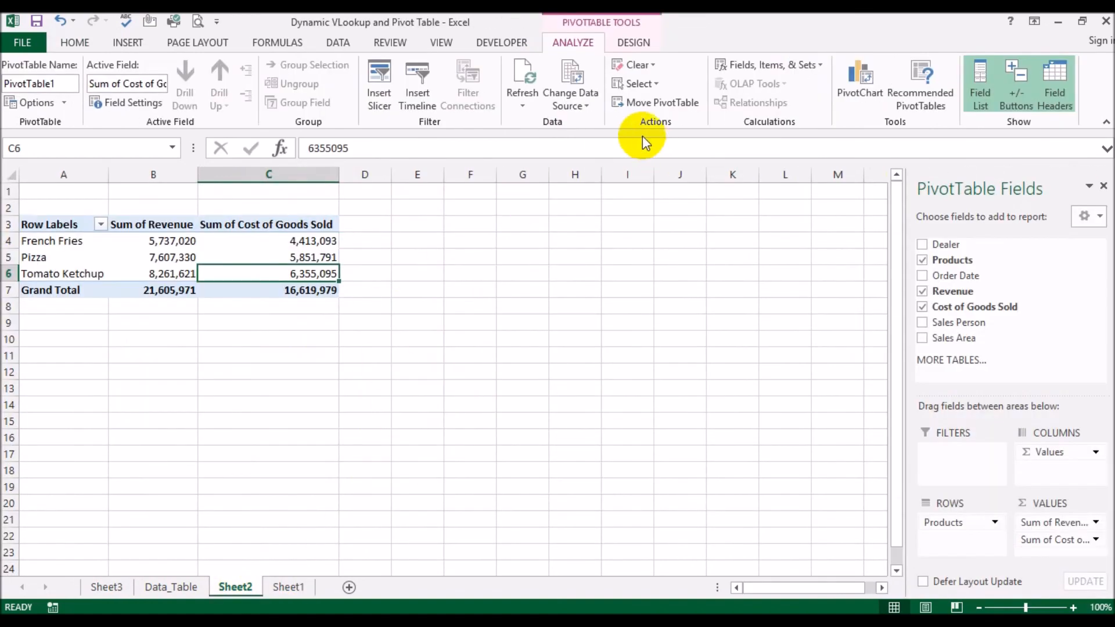
{"action": "left_click", "coordinate": [571, 90]}
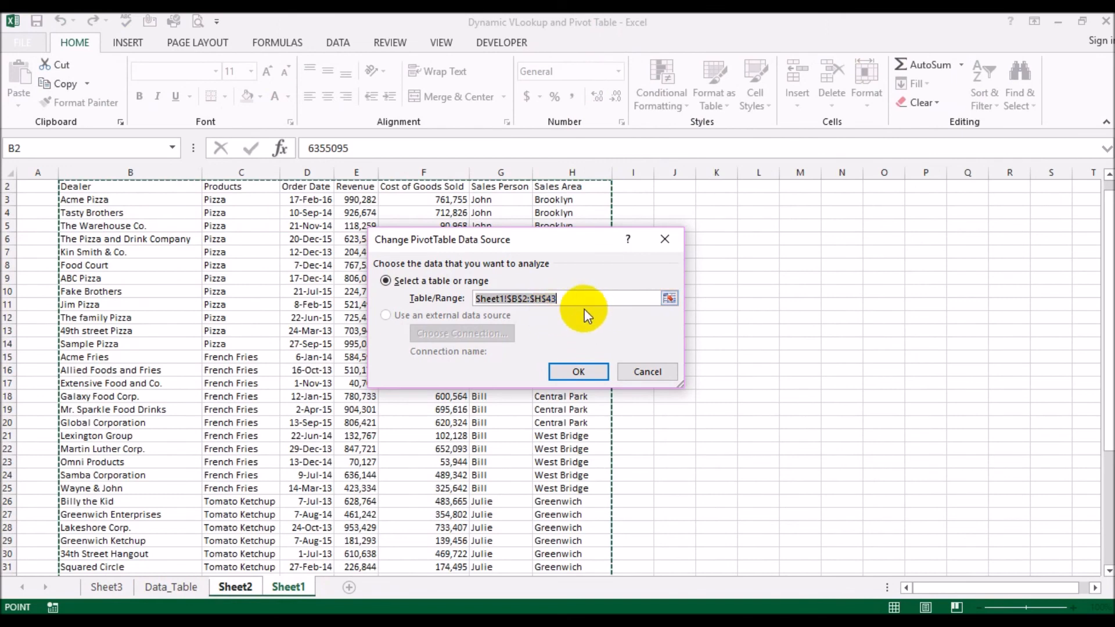
{"action": "left_click", "coordinate": [622, 377]}
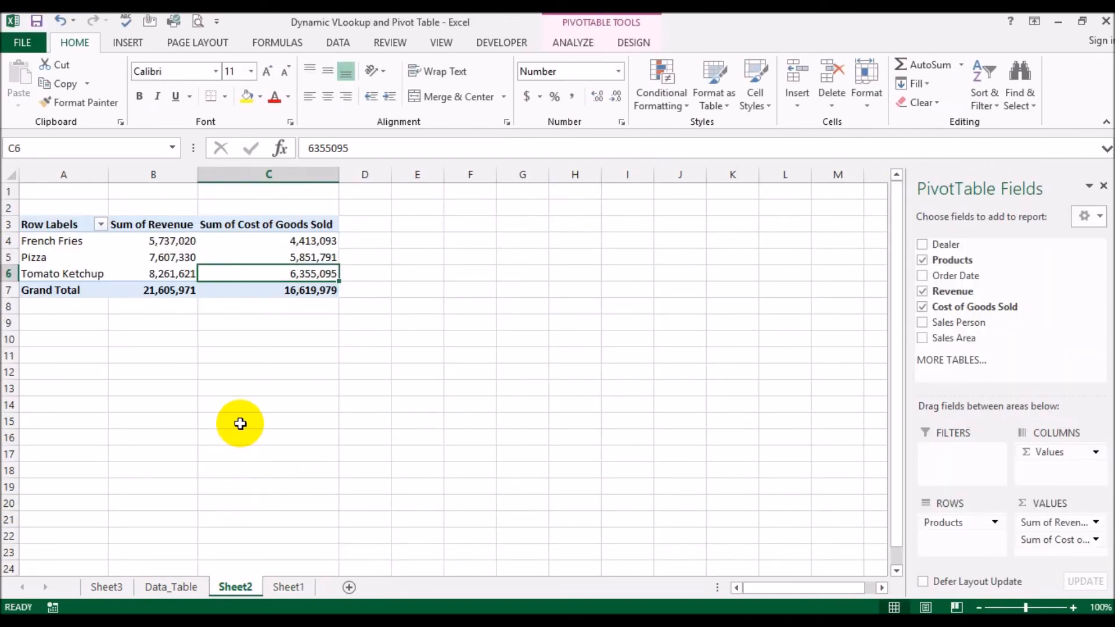
Look at the Data_Table table once more, recheck the Sheet3 PivotTable's data source without changing it, and deselect the PivotTable
{"action": "left_click", "coordinate": [107, 587]}
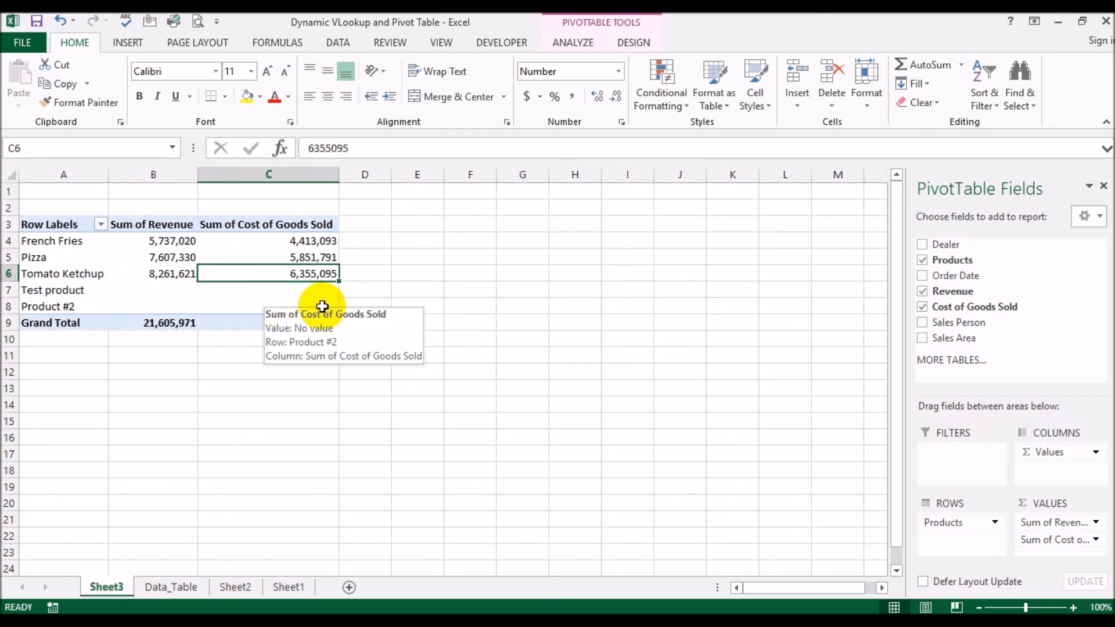
{"action": "left_click", "coordinate": [174, 588]}
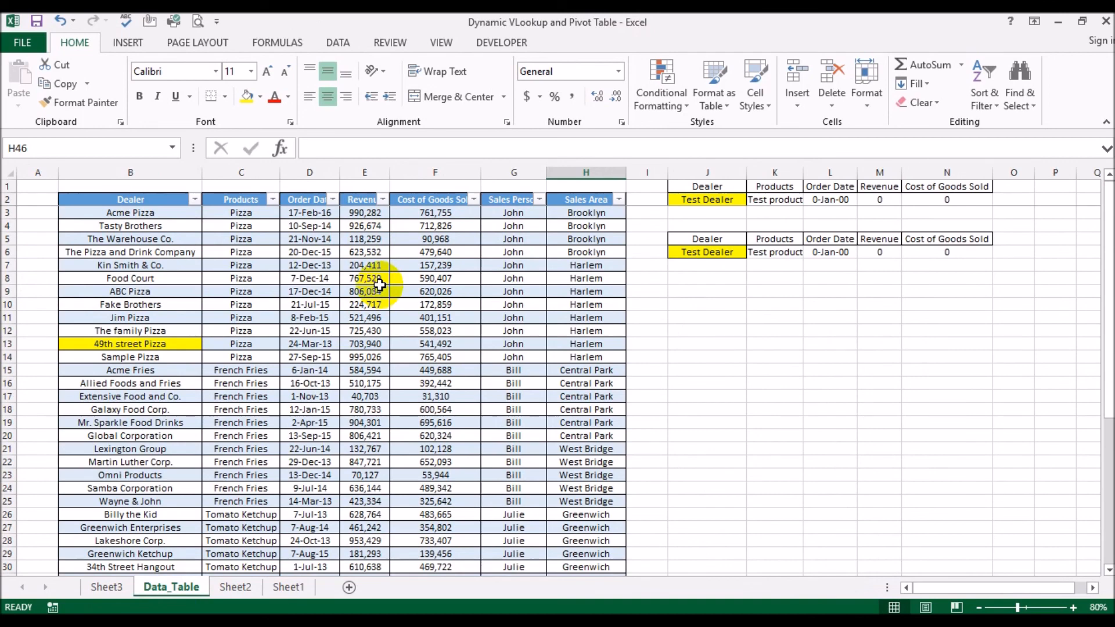
{"action": "left_click", "coordinate": [108, 586]}
{"action": "left_click", "coordinate": [574, 42]}
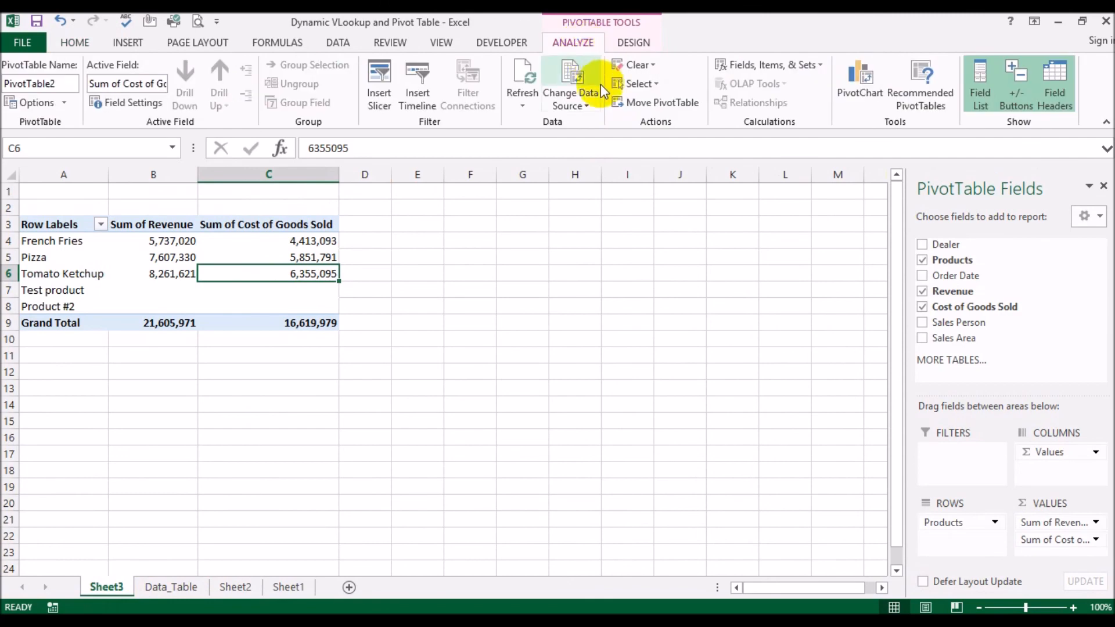
{"action": "left_click", "coordinate": [572, 99]}
{"action": "left_click", "coordinate": [601, 119]}
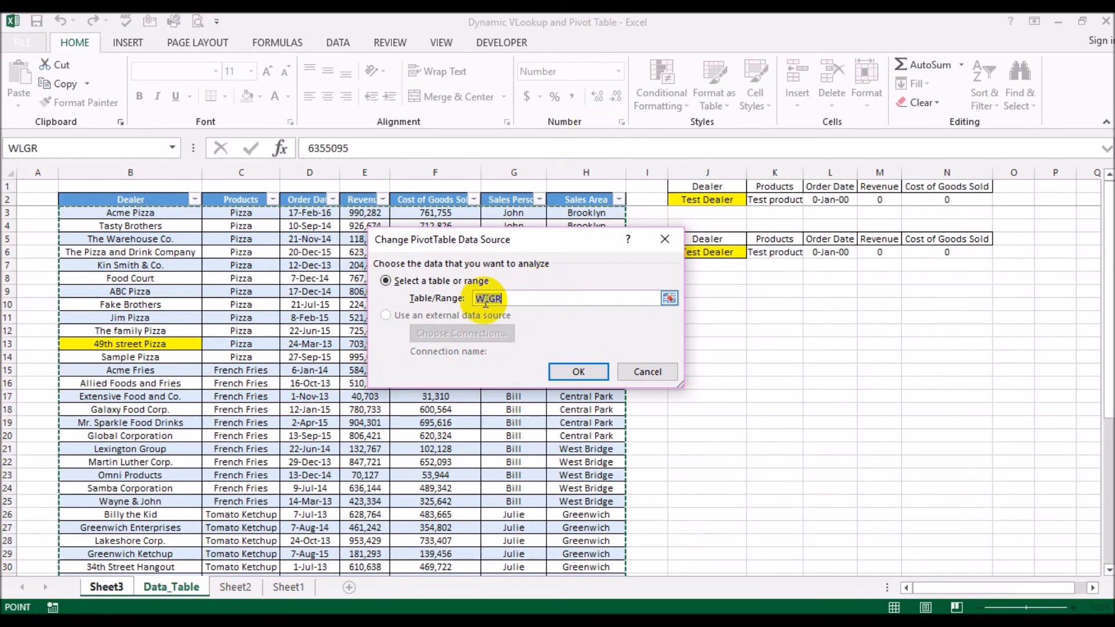
{"action": "left_click", "coordinate": [647, 378]}
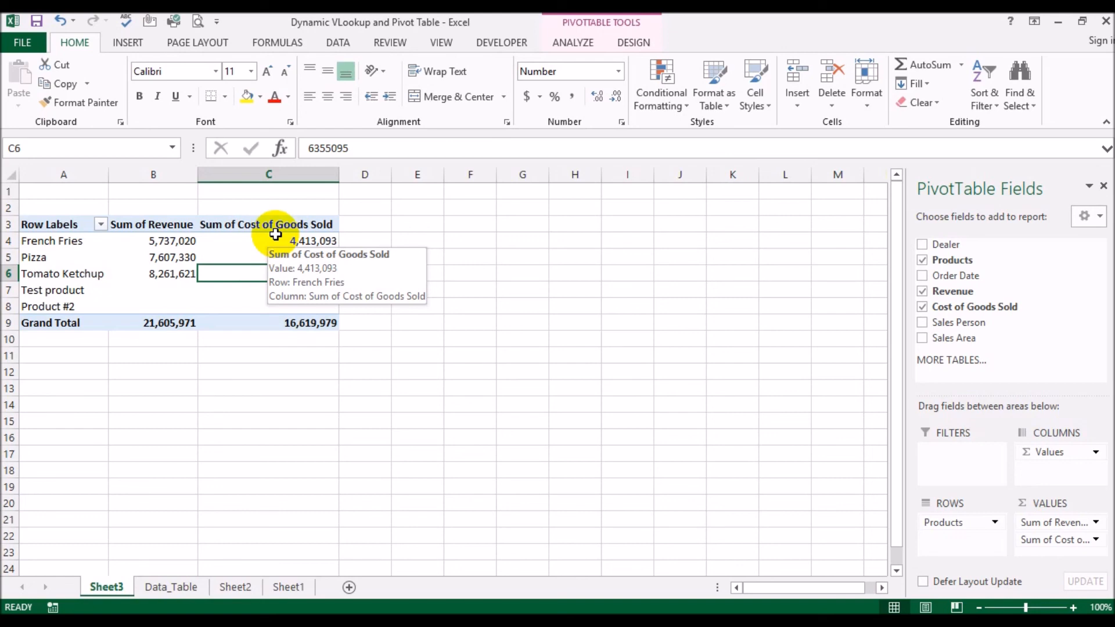
{"action": "left_click", "coordinate": [519, 287]}
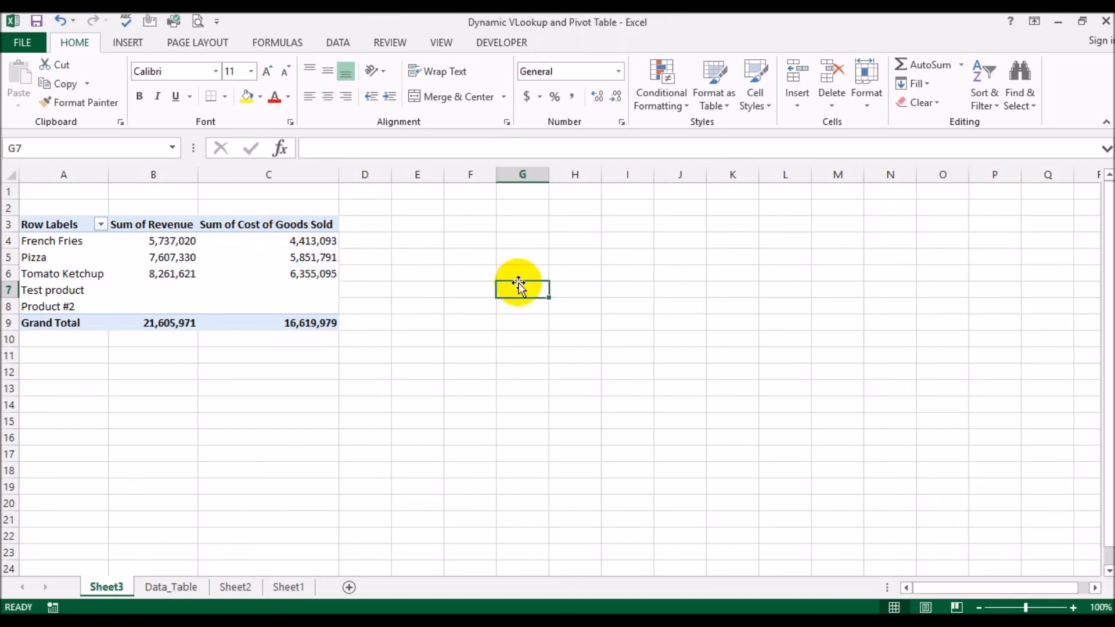